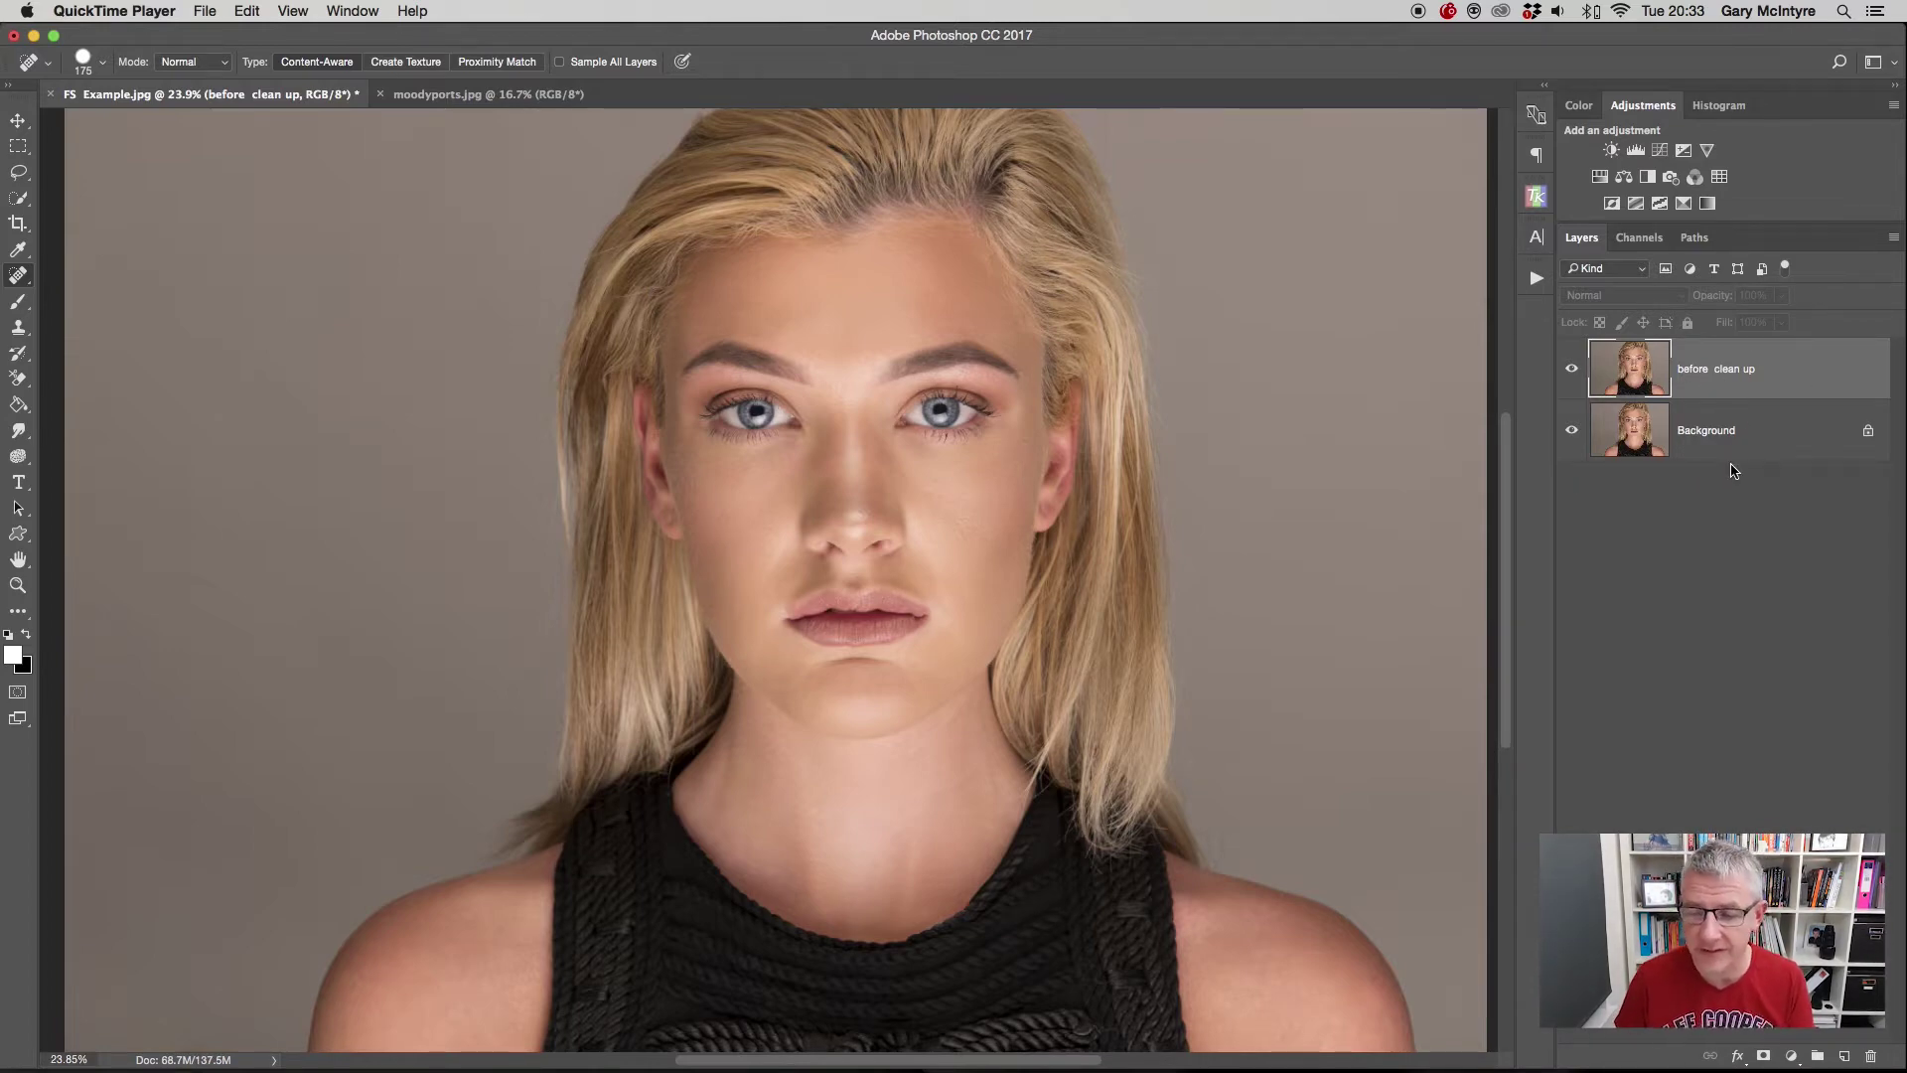
- Toggle the "before clean up" layer's visibility to compare it with the Background, and delete the "before clean up" layer
click(1572, 373)
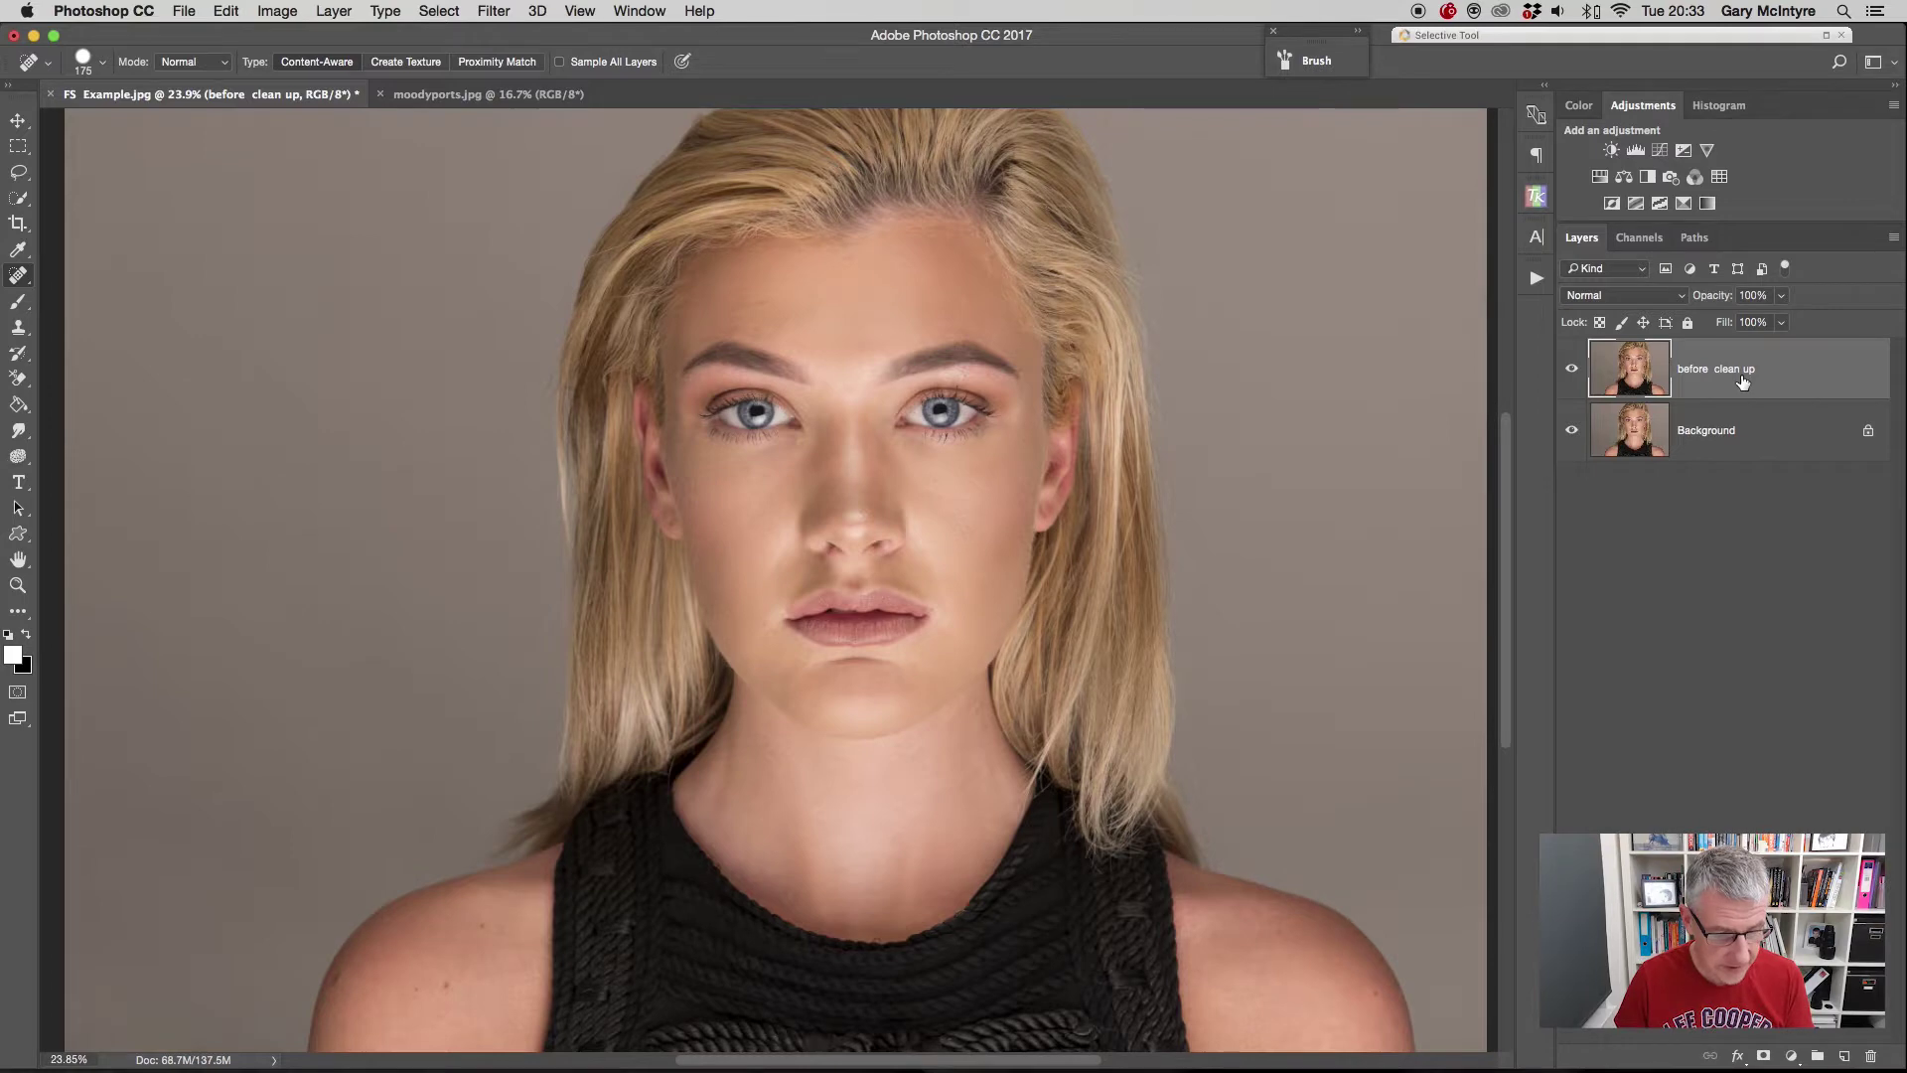
click(1574, 371)
click(1573, 370)
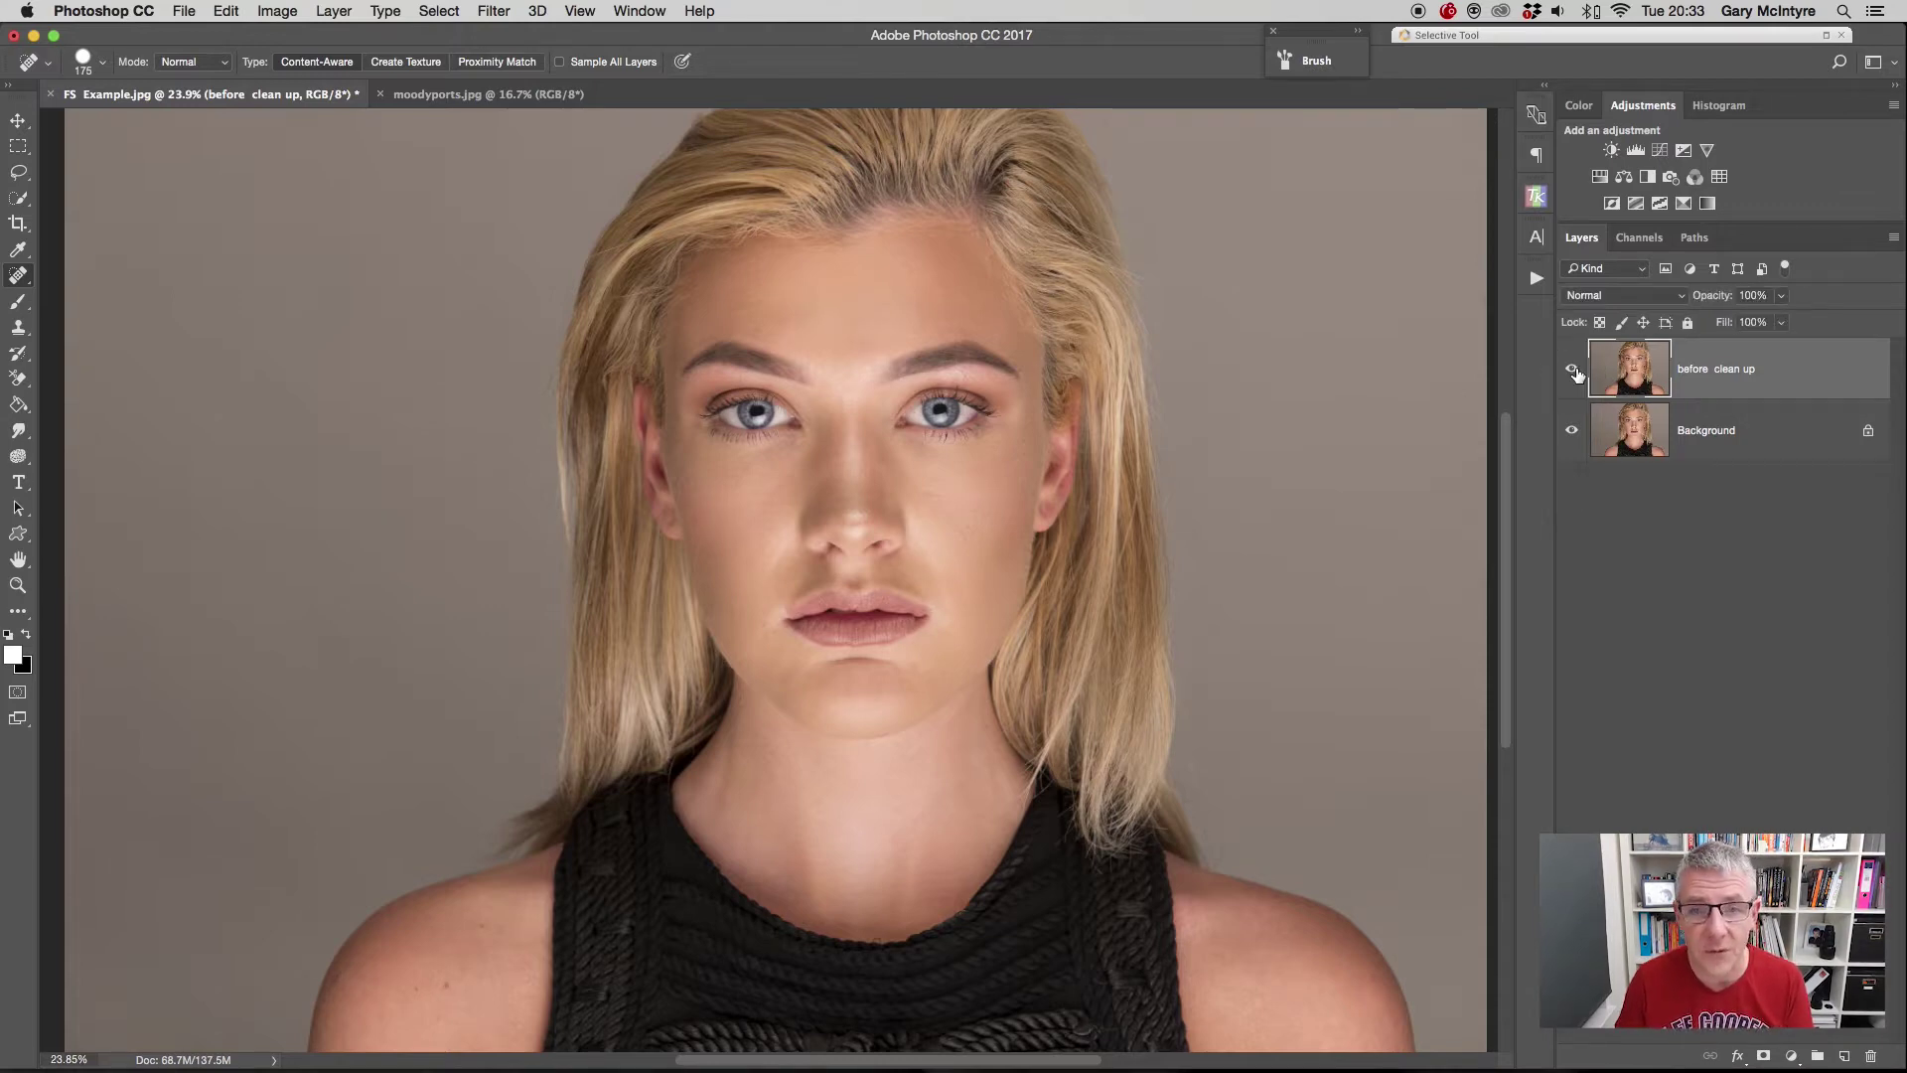
click(1573, 372)
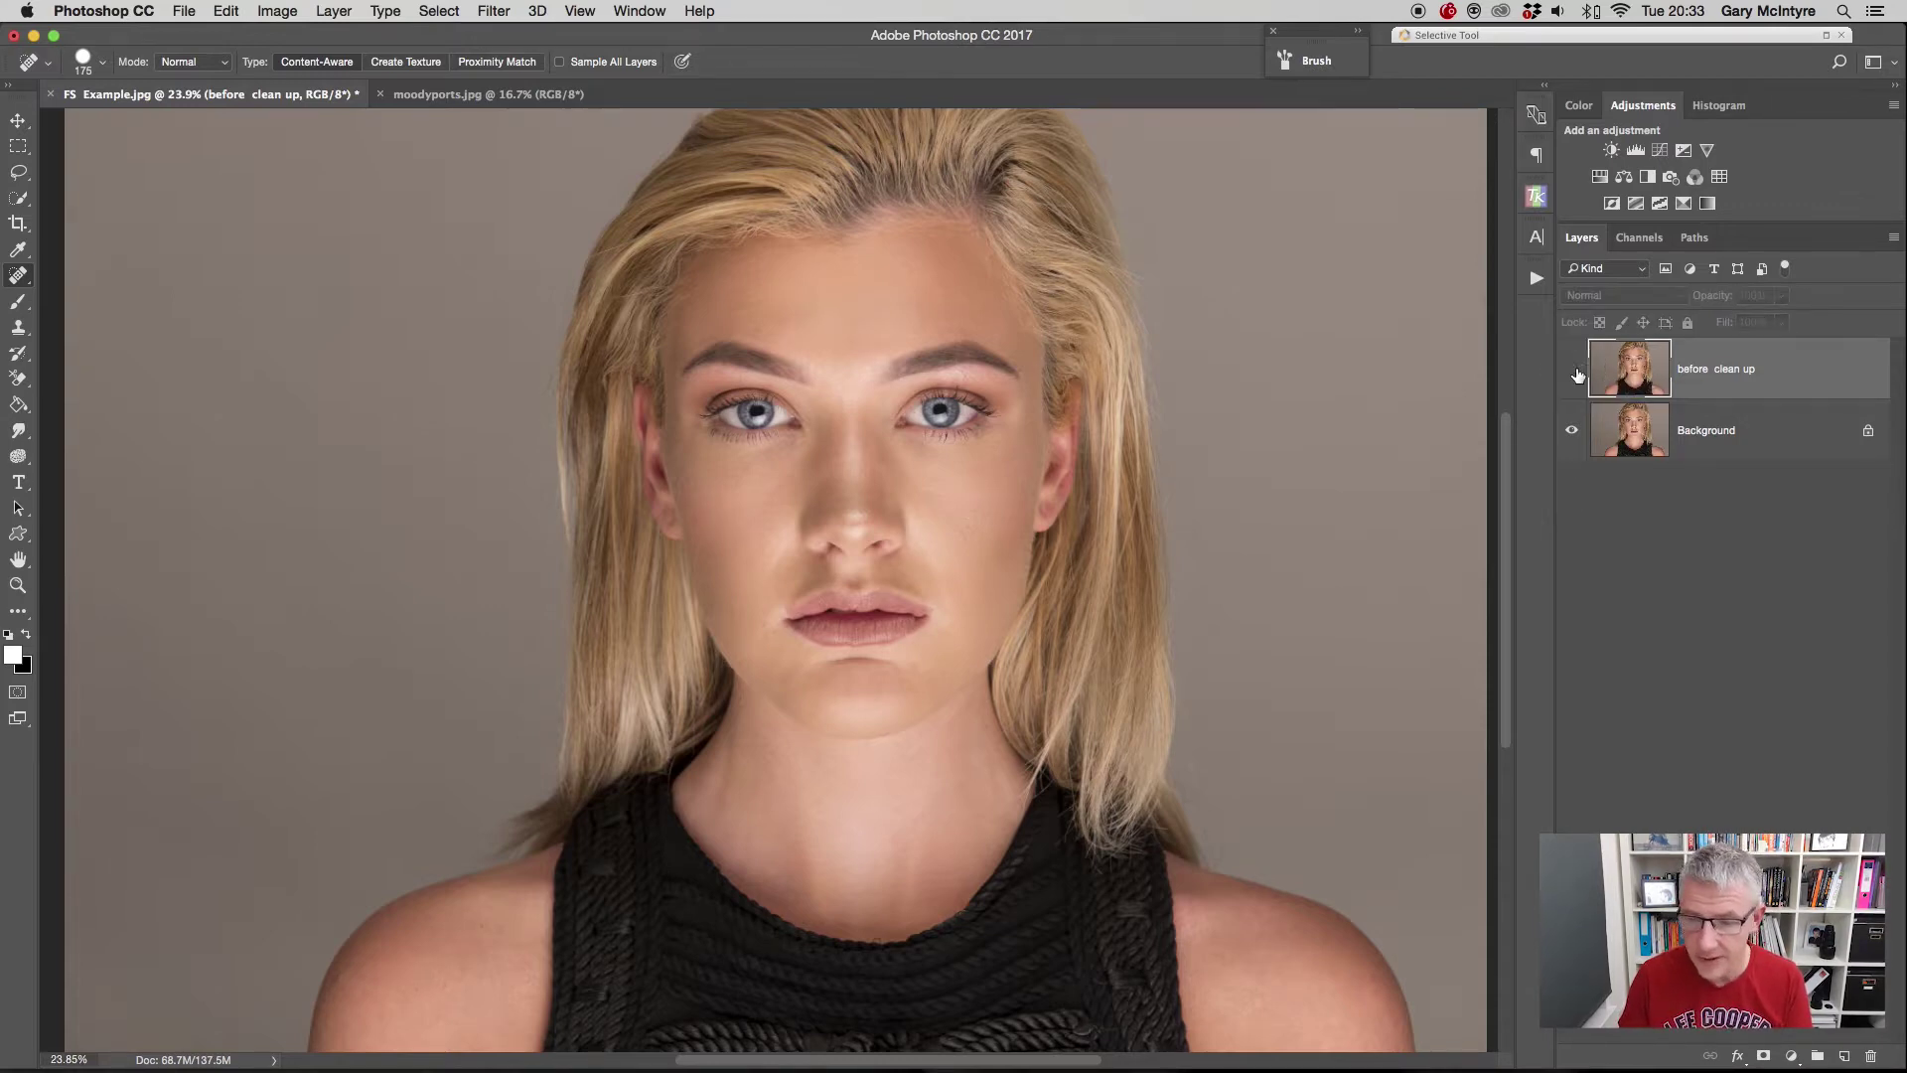
click(1573, 372)
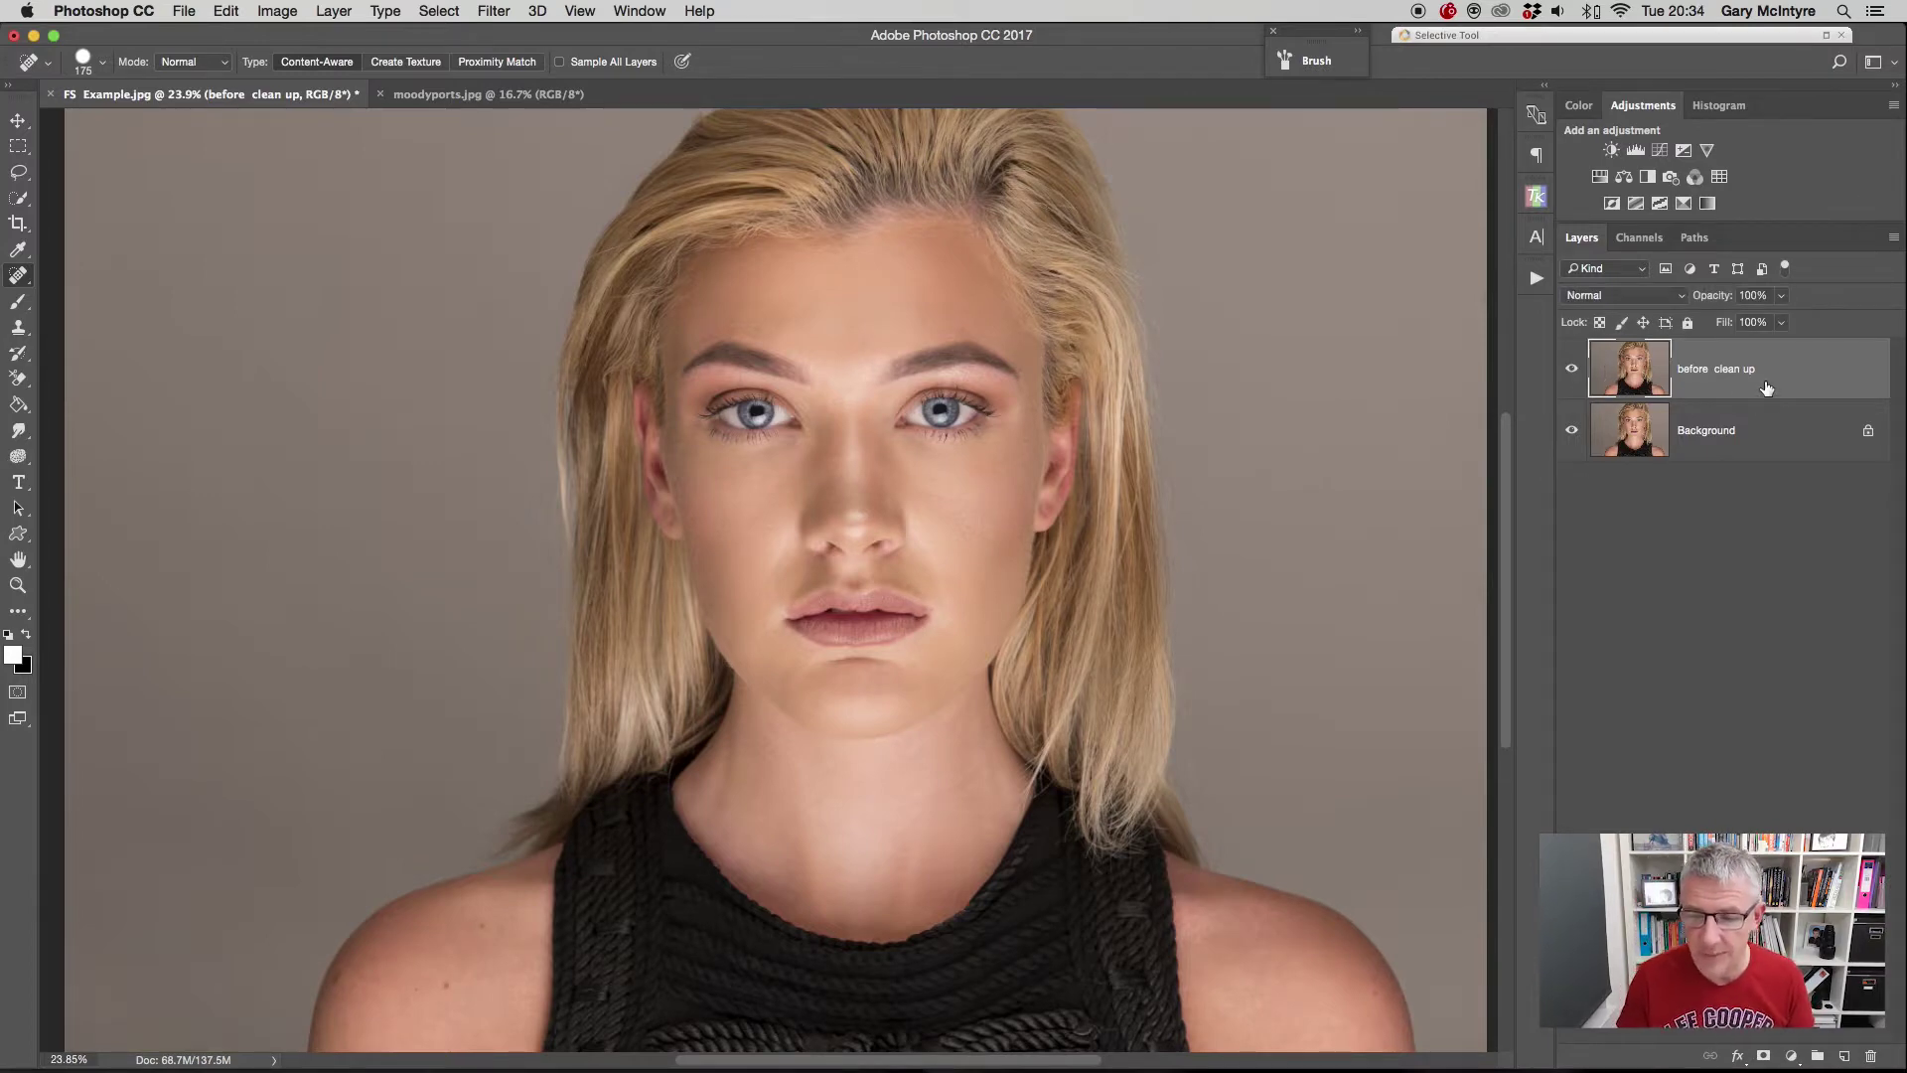
key(BackSpace)
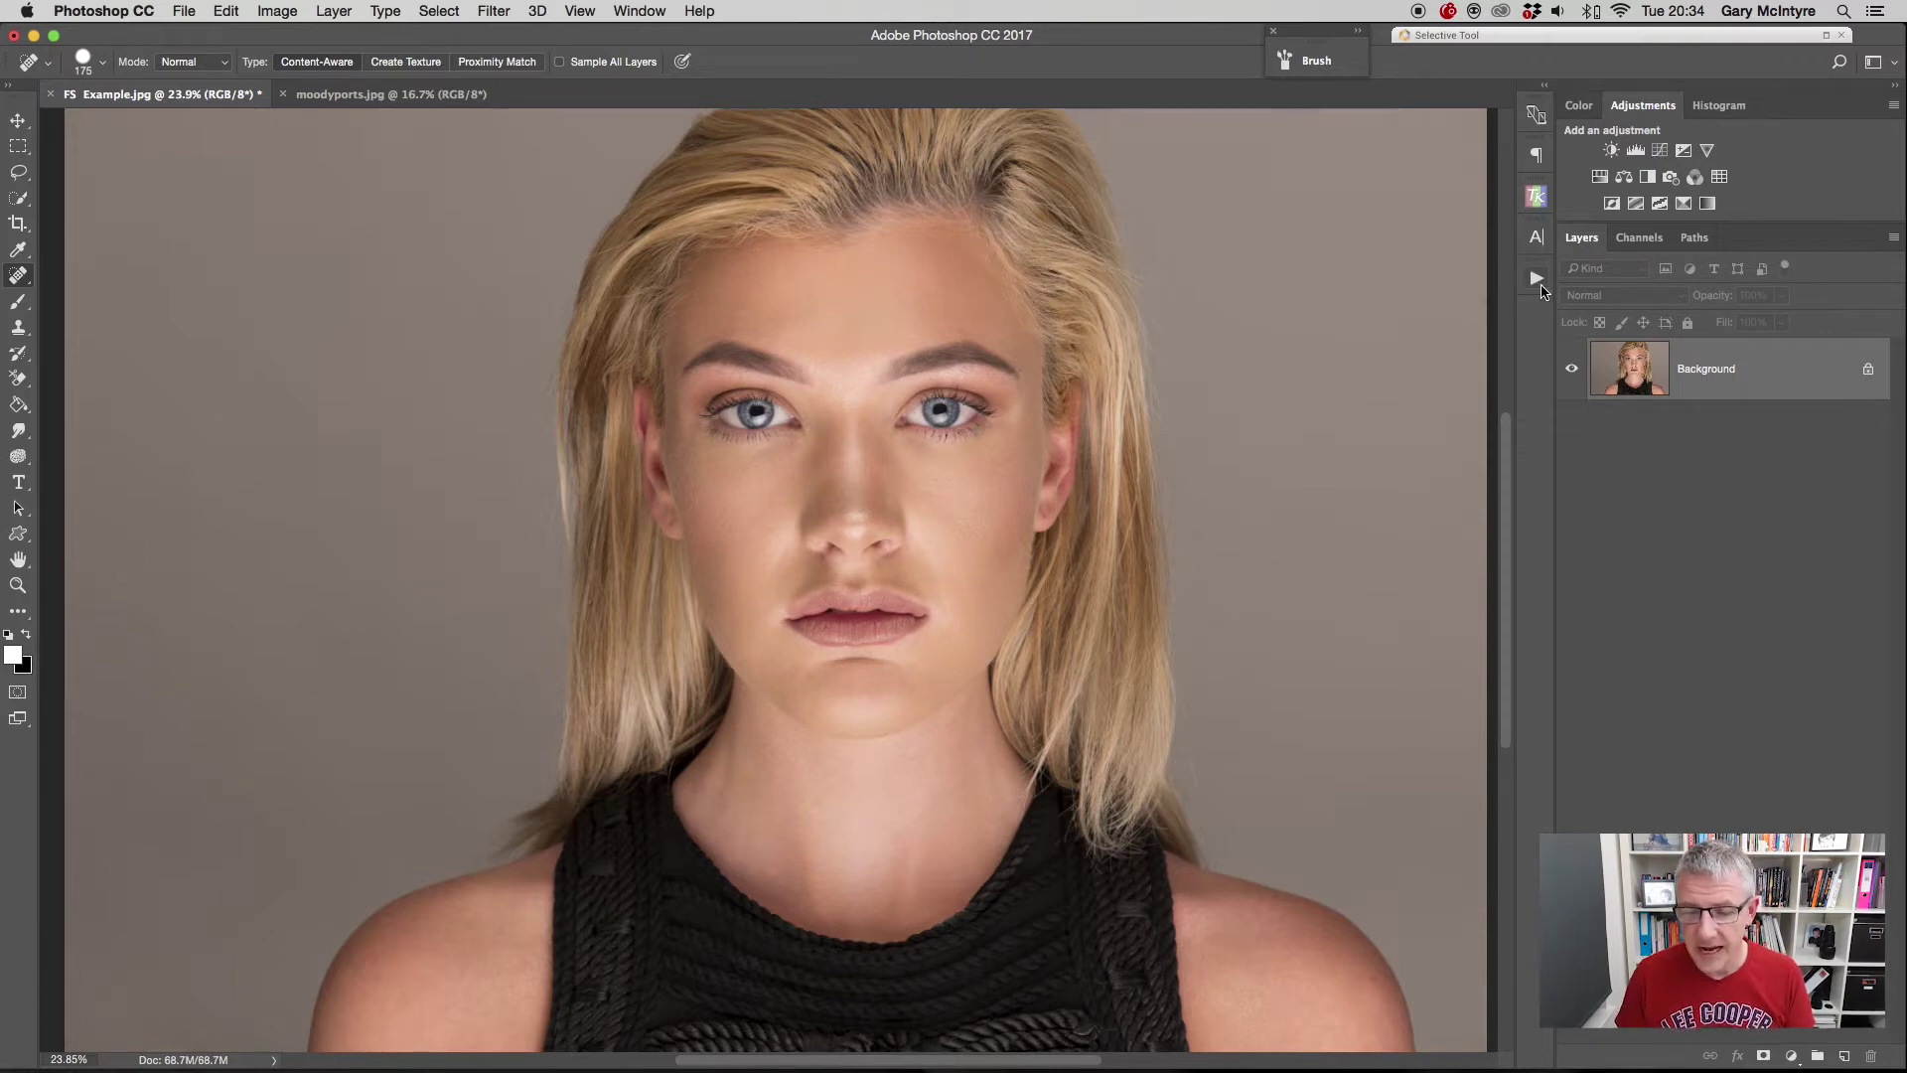
- Run the Frequency Separation action, accepting a 6.0-pixel Gaussian Blur radius and a 2.9-pixel High Pass radius
click(1538, 281)
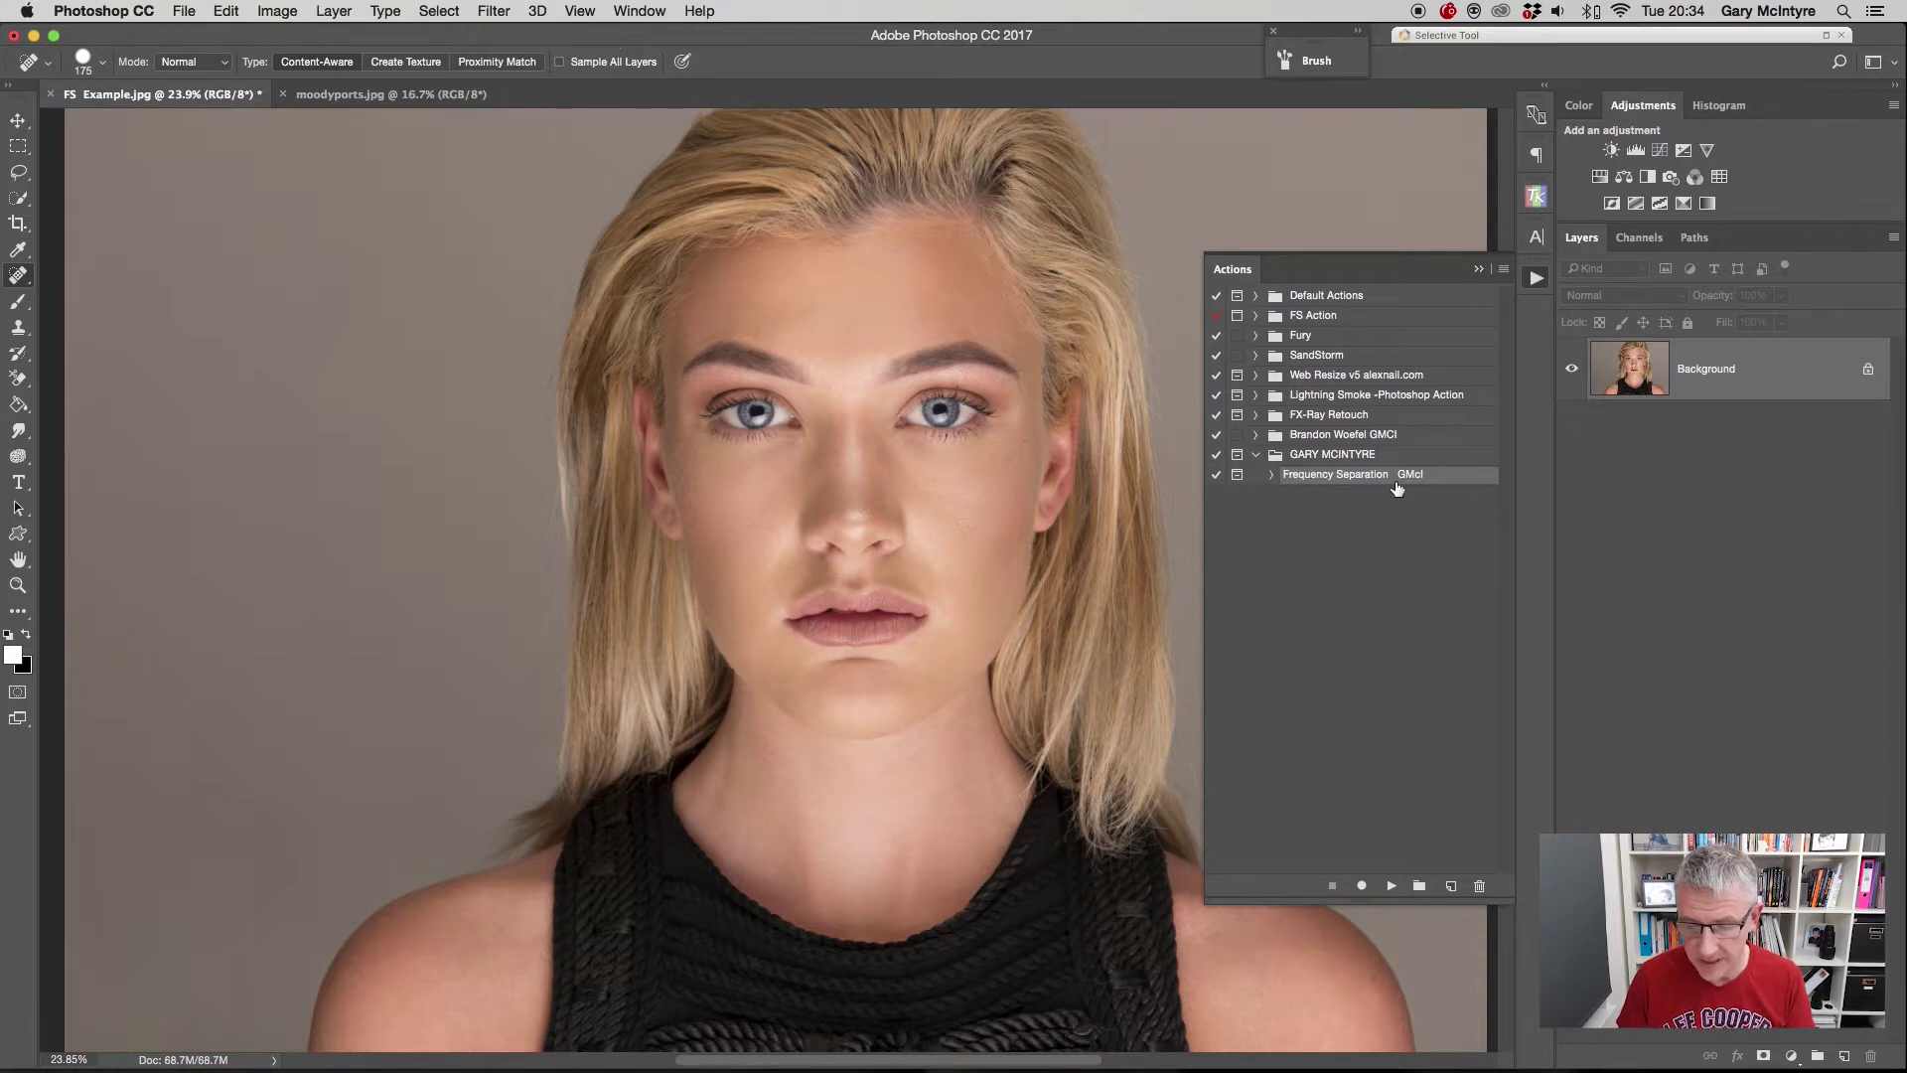
click(1391, 886)
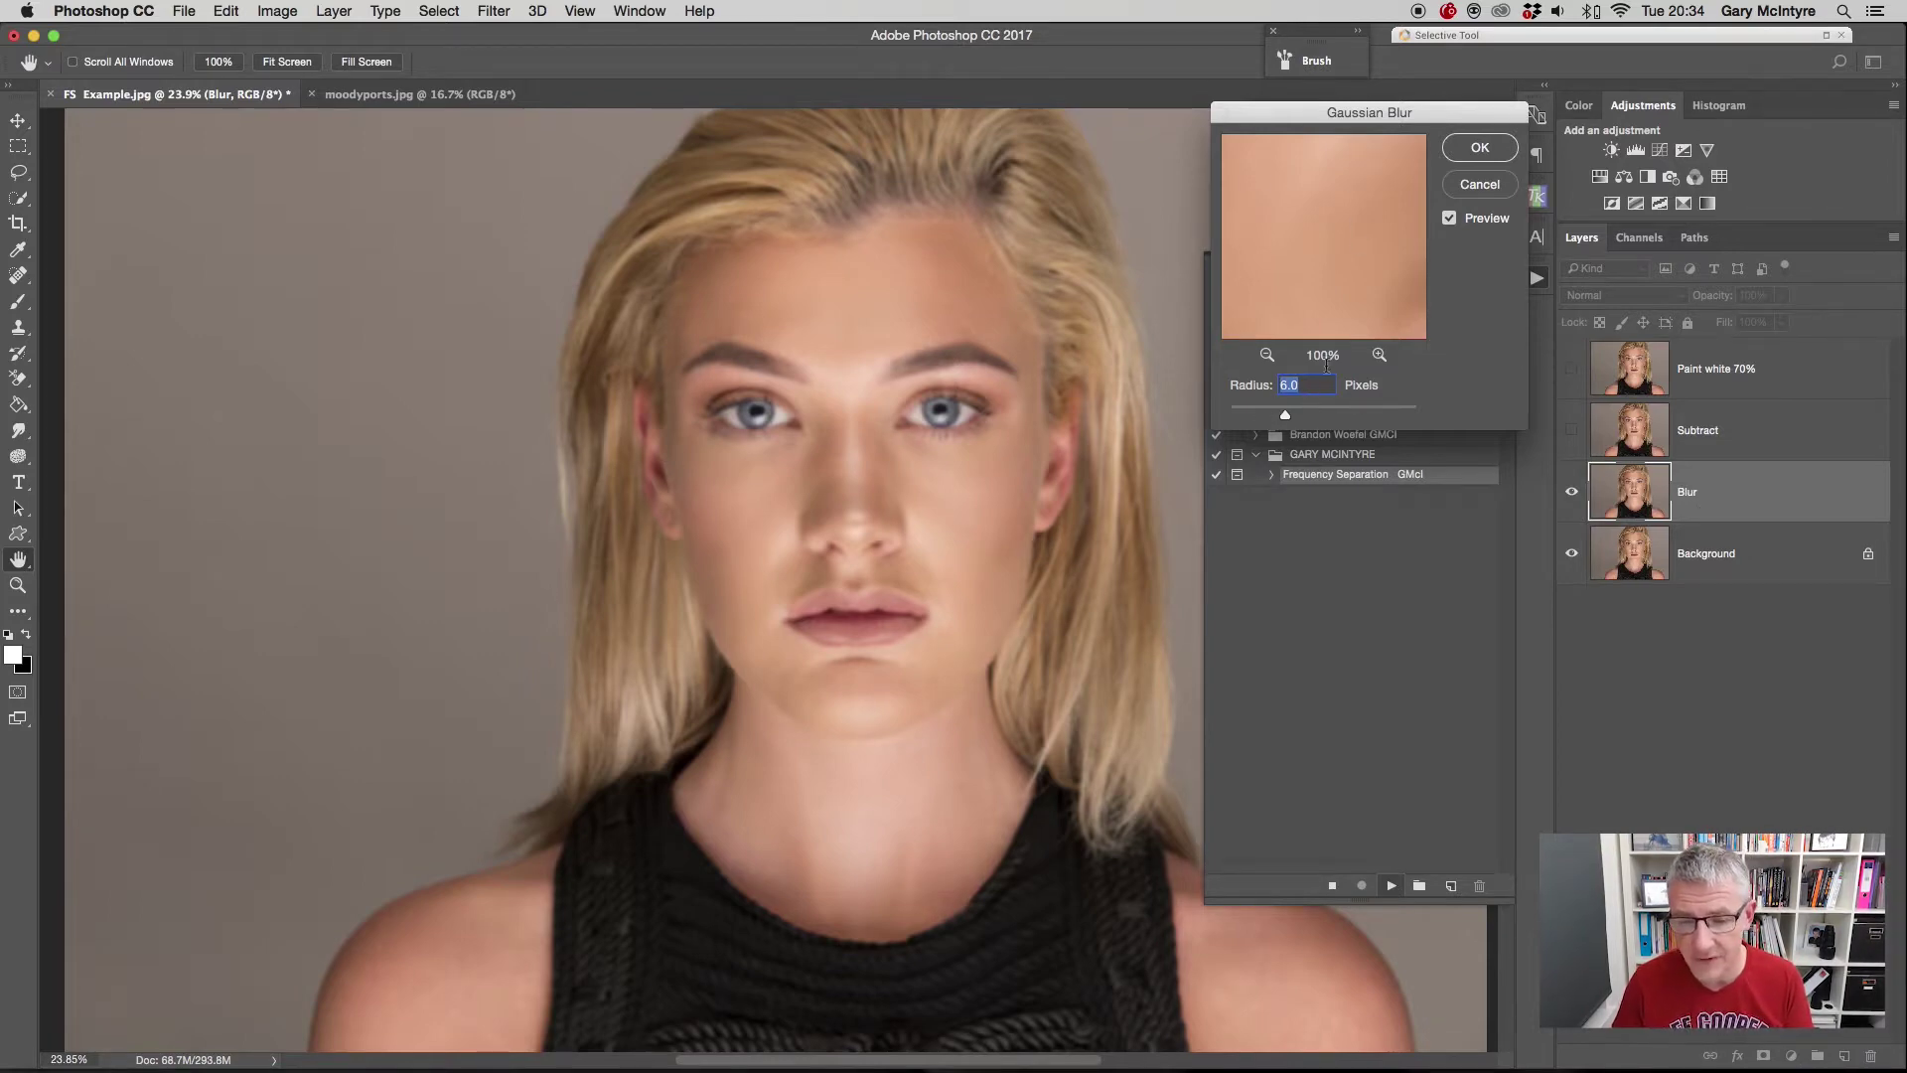
drag(1314, 277, 1350, 313)
mouse_move(1318, 189)
mouse_down()
mouse_move(1332, 235)
mouse_move(1326, 180)
mouse_up()
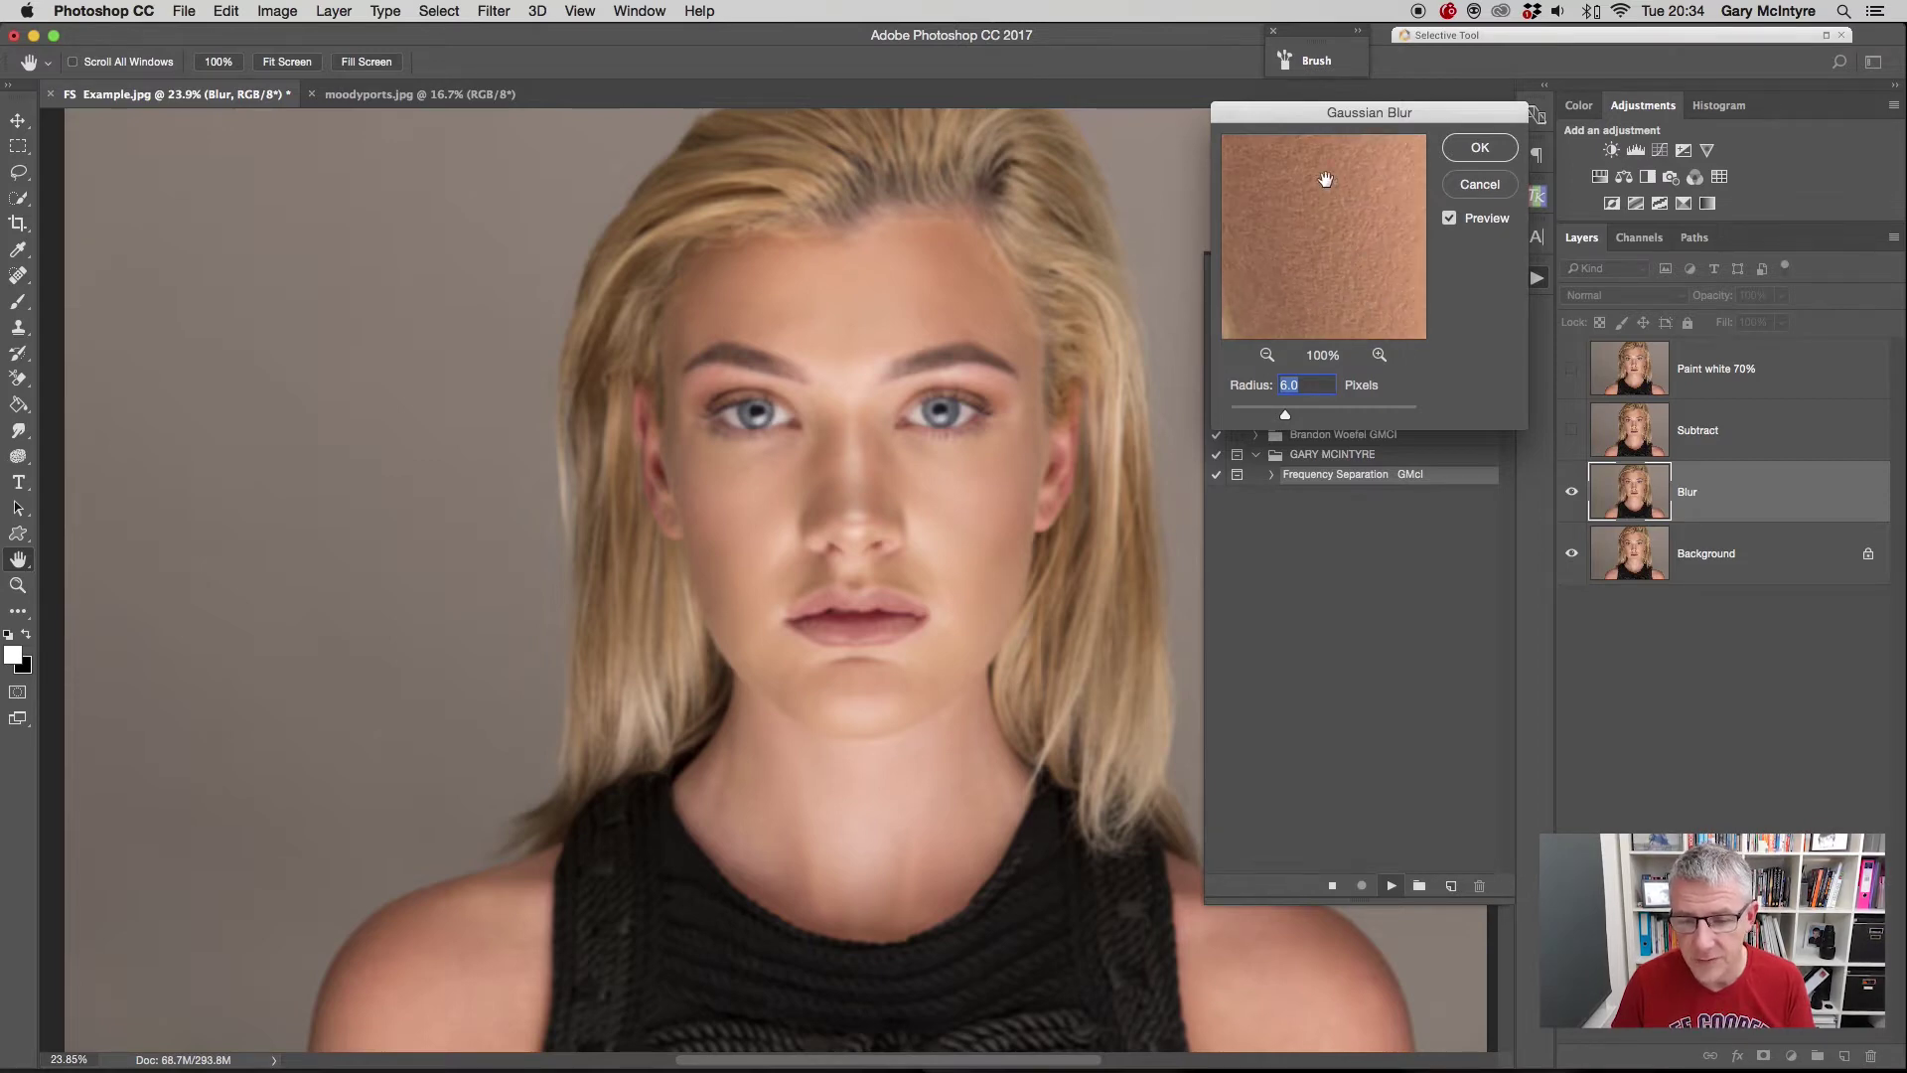
drag(1326, 257, 1288, 232)
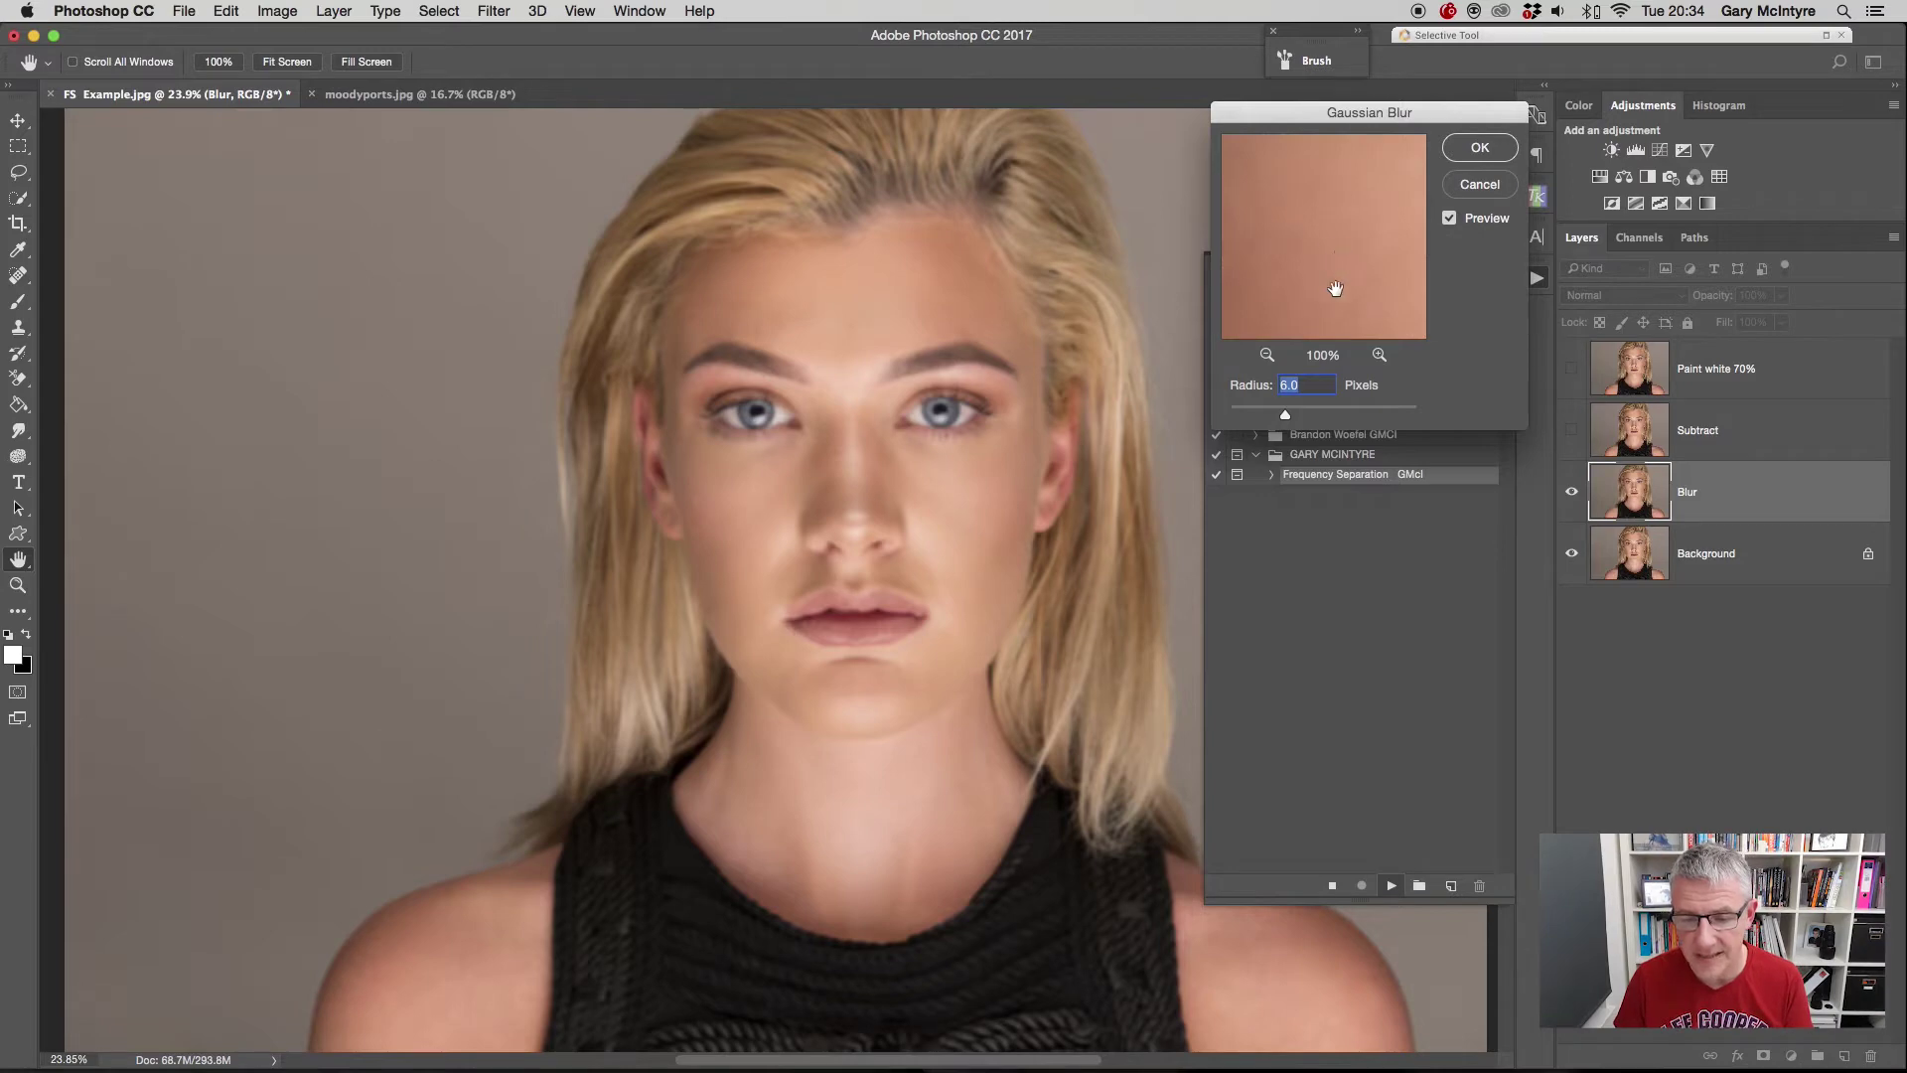
click(1285, 417)
drag(1284, 417, 1285, 417)
click(1480, 147)
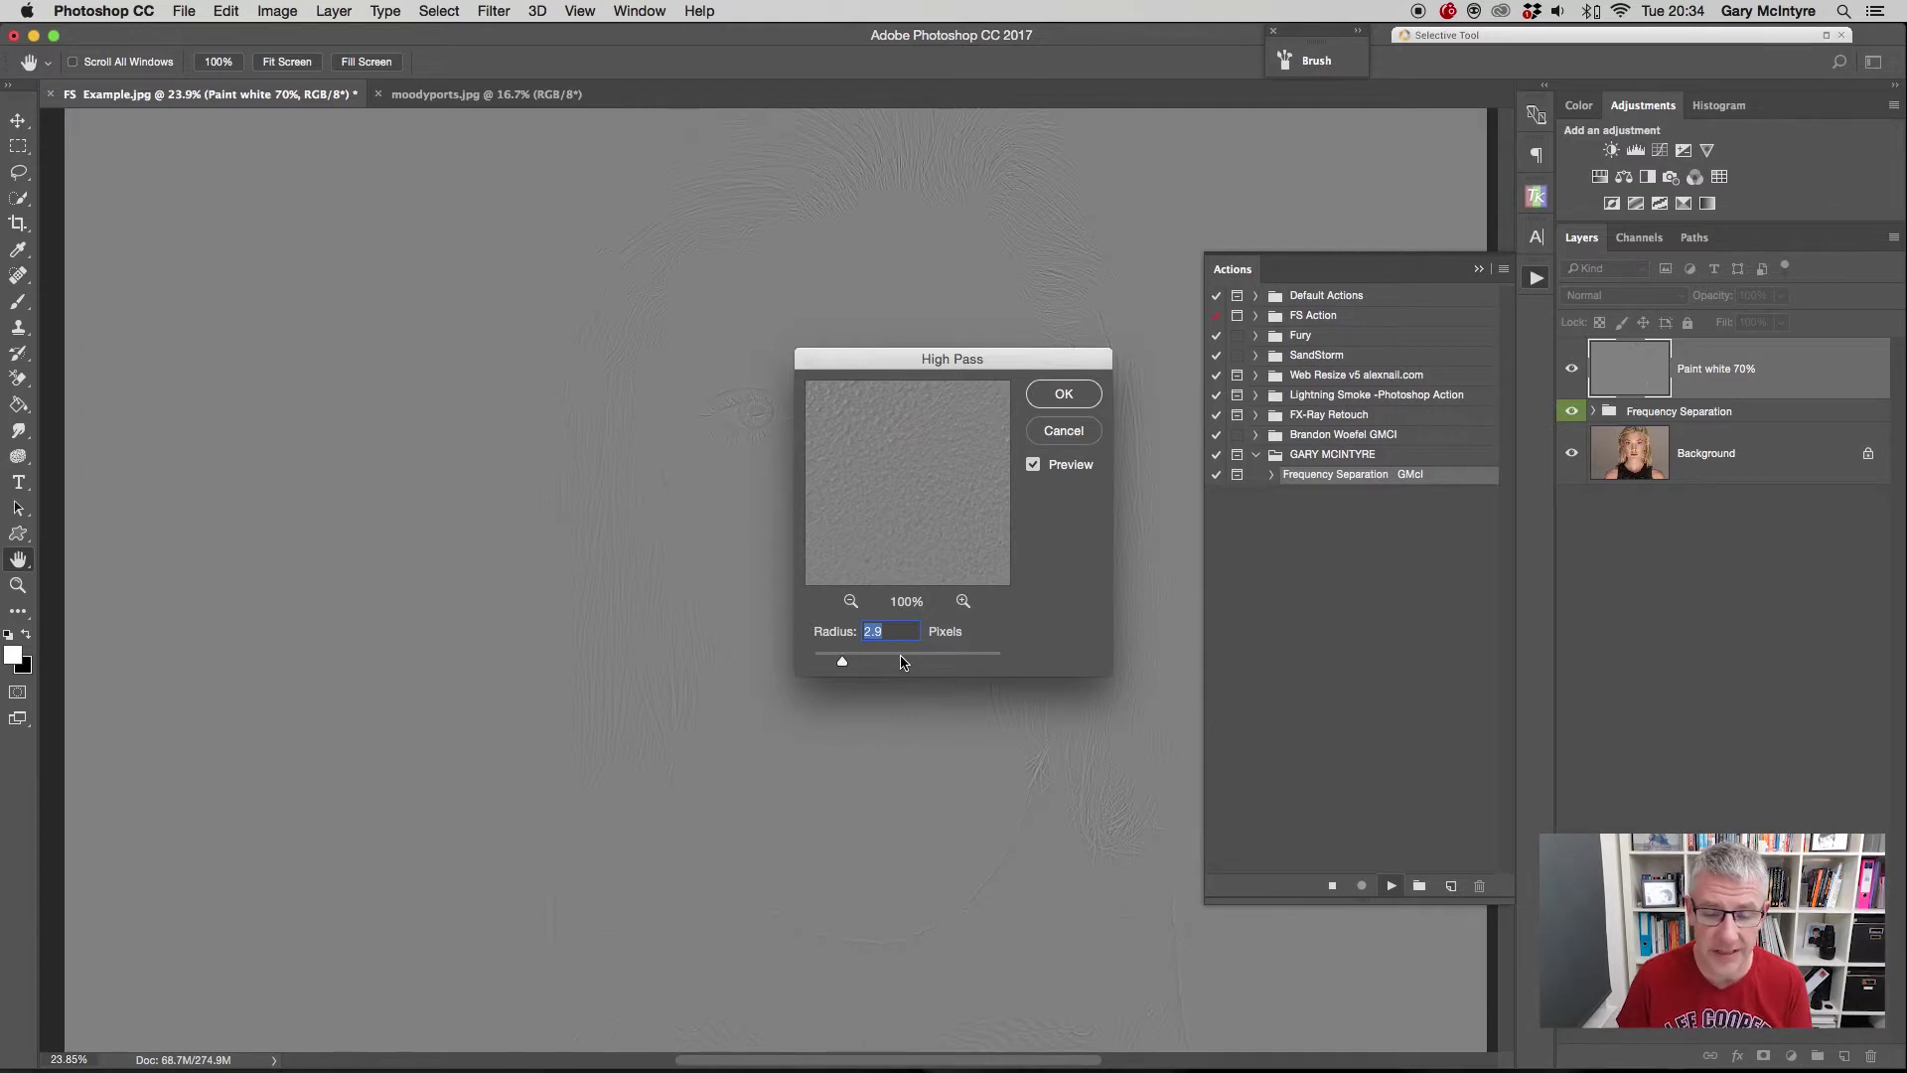
click(1064, 395)
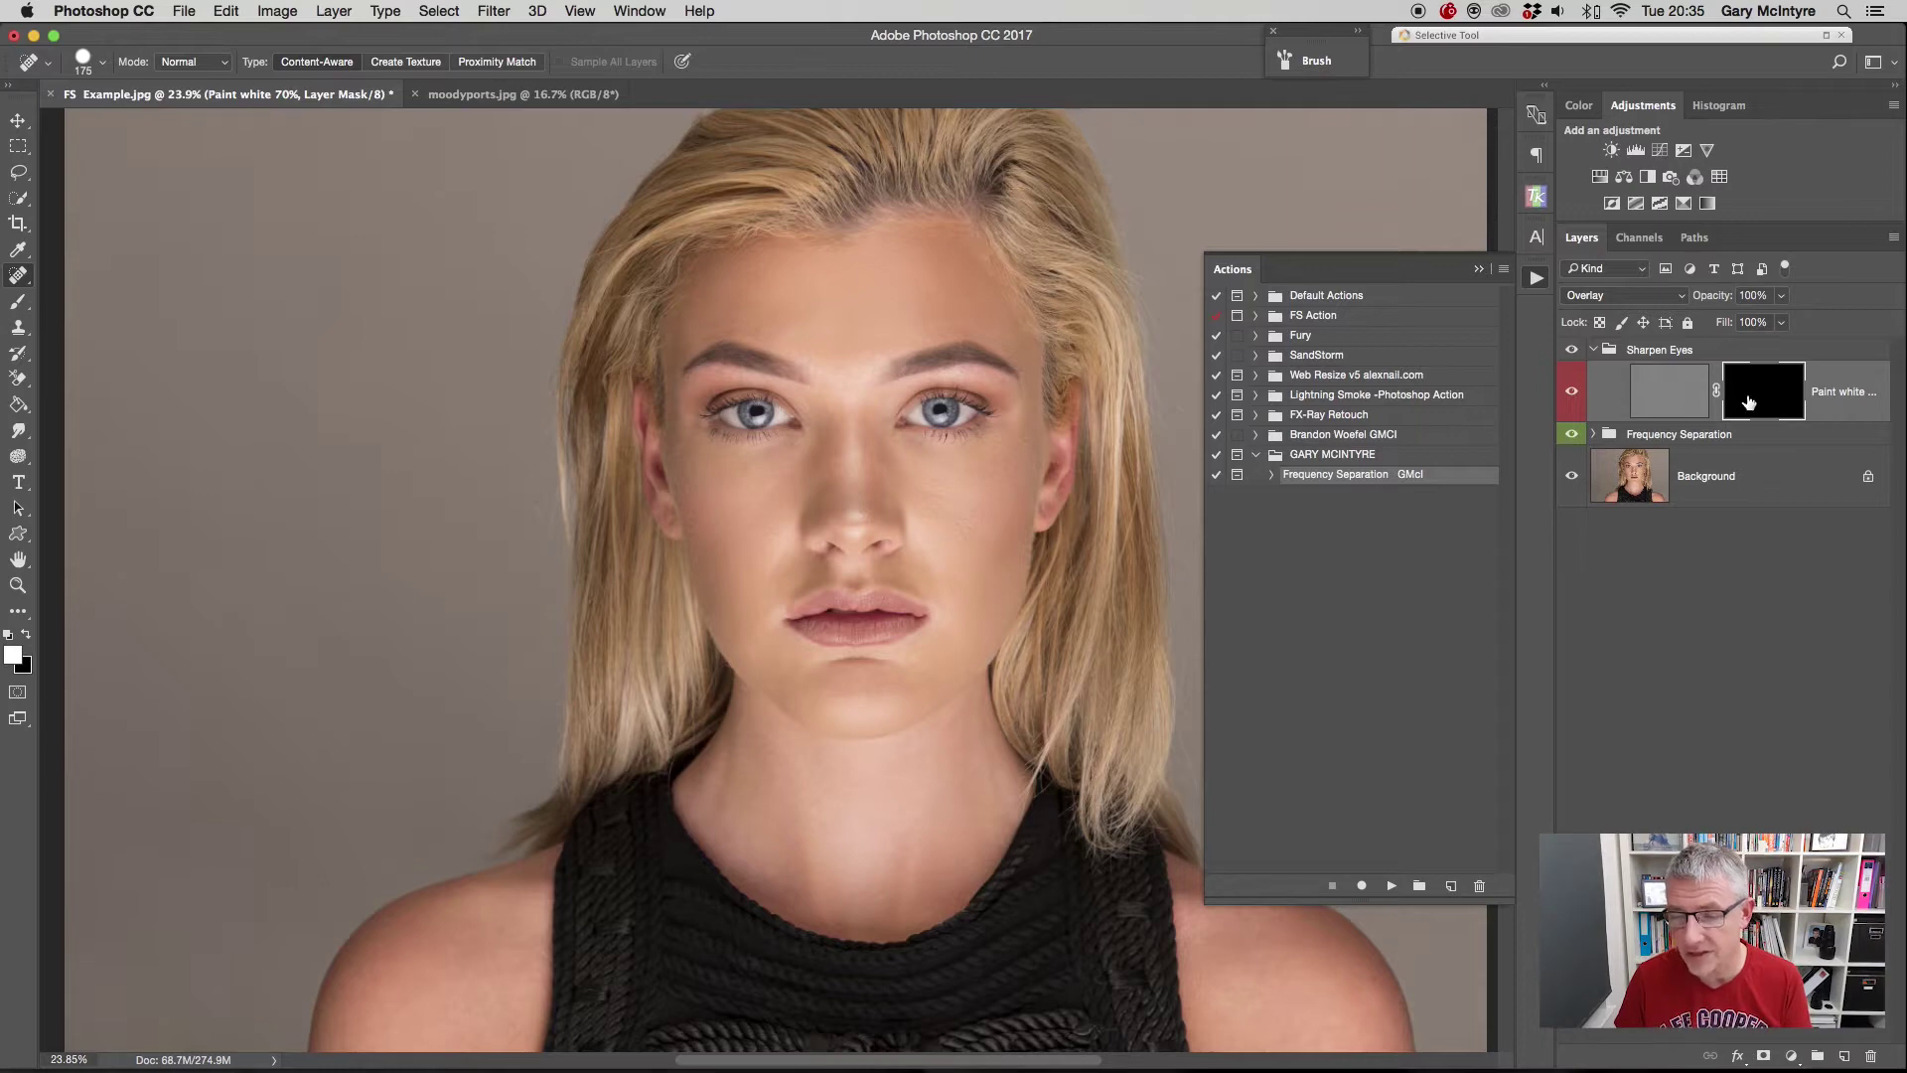
- Collapse and hide the Sharpen Eyes group, and expand the Frequency Separation group
click(1593, 350)
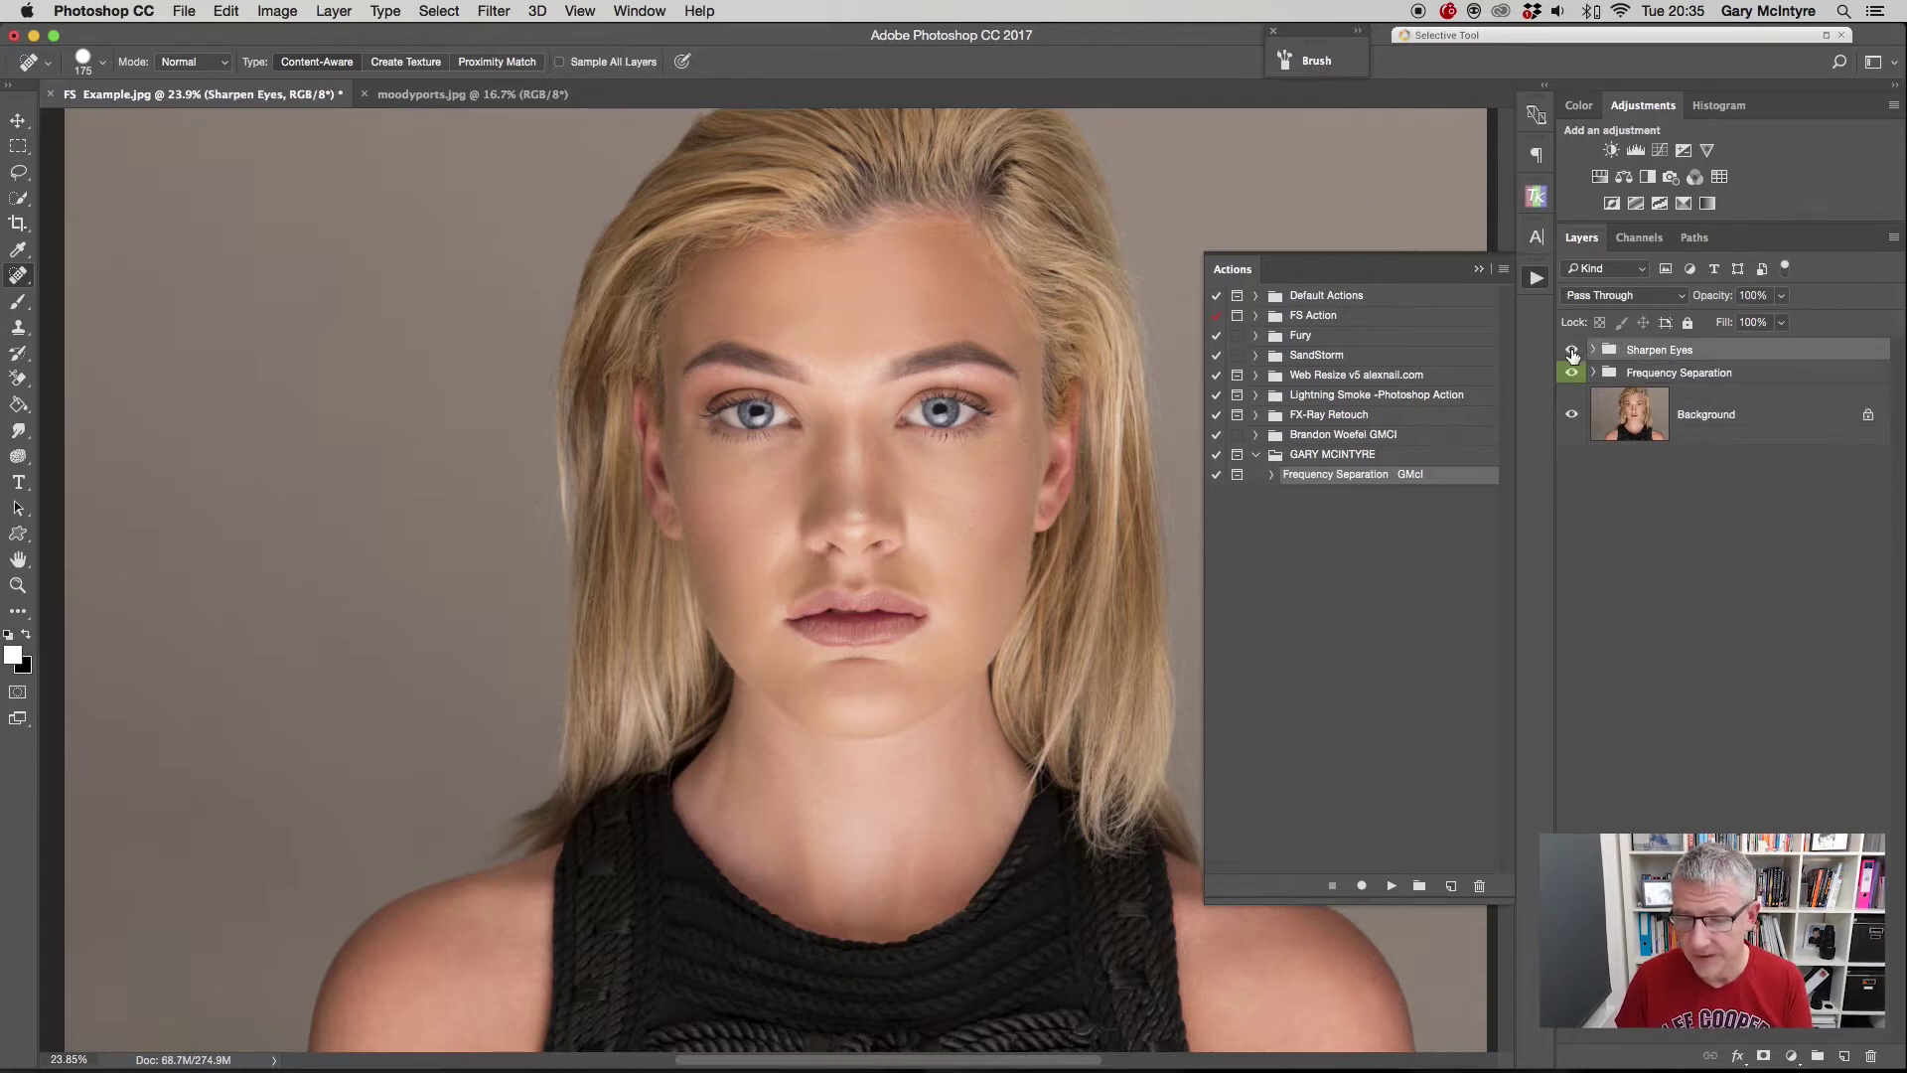
click(1571, 351)
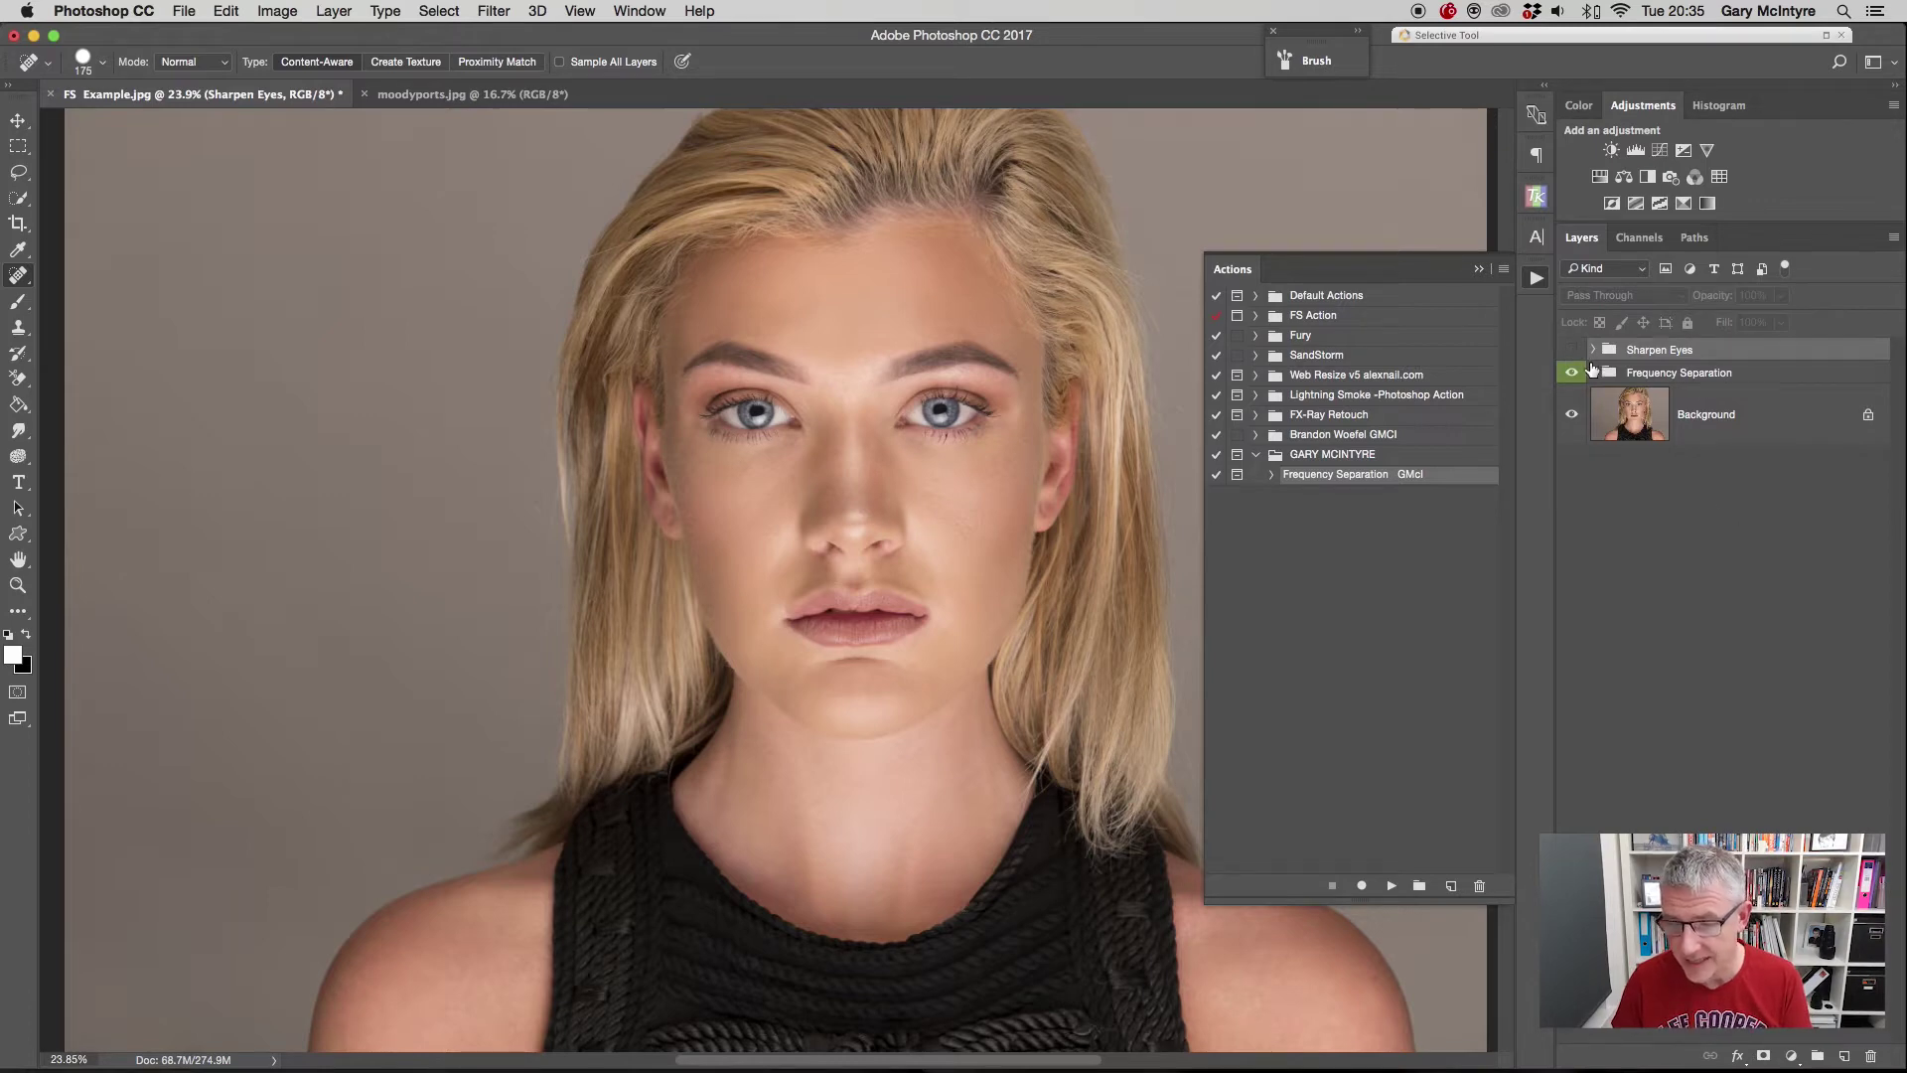
click(1601, 379)
click(1593, 373)
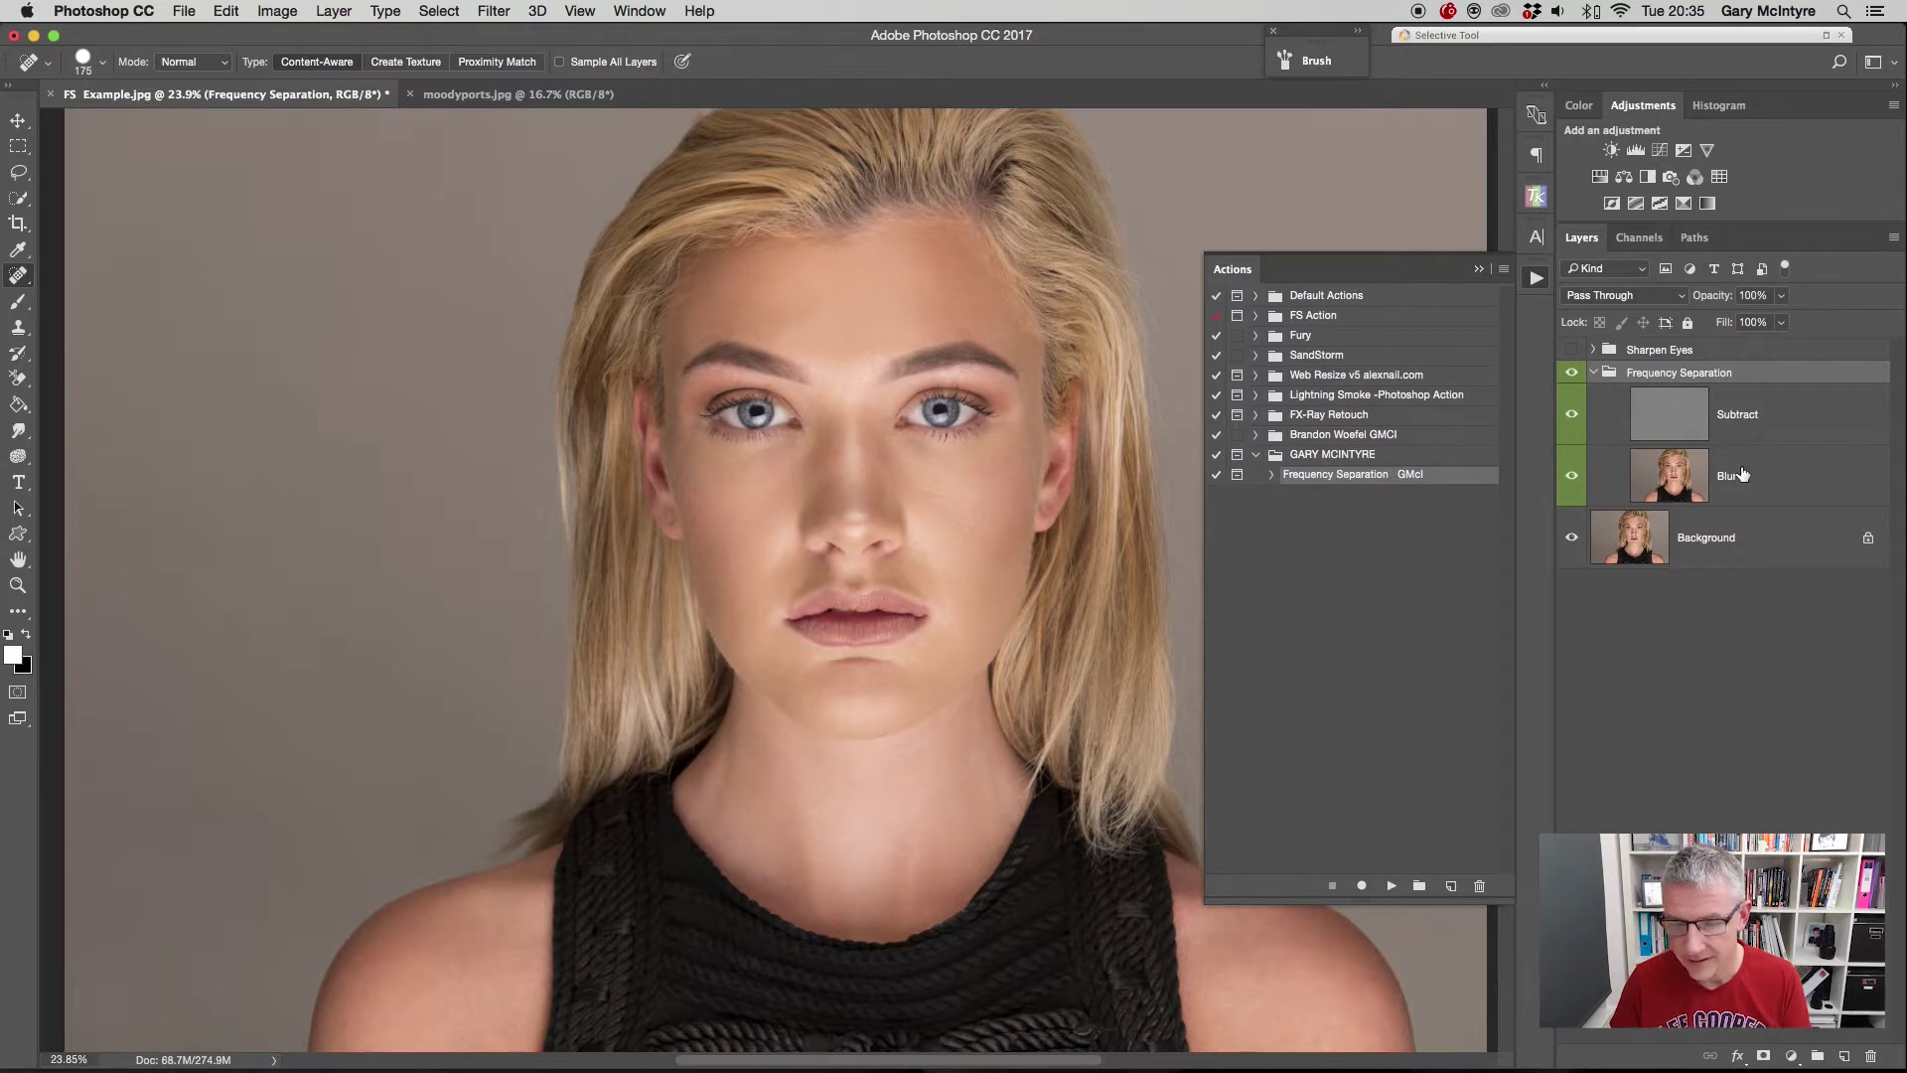
- Preview the image without the Subtract layer, and make the Blur layer active with the Actions list closed
click(1573, 415)
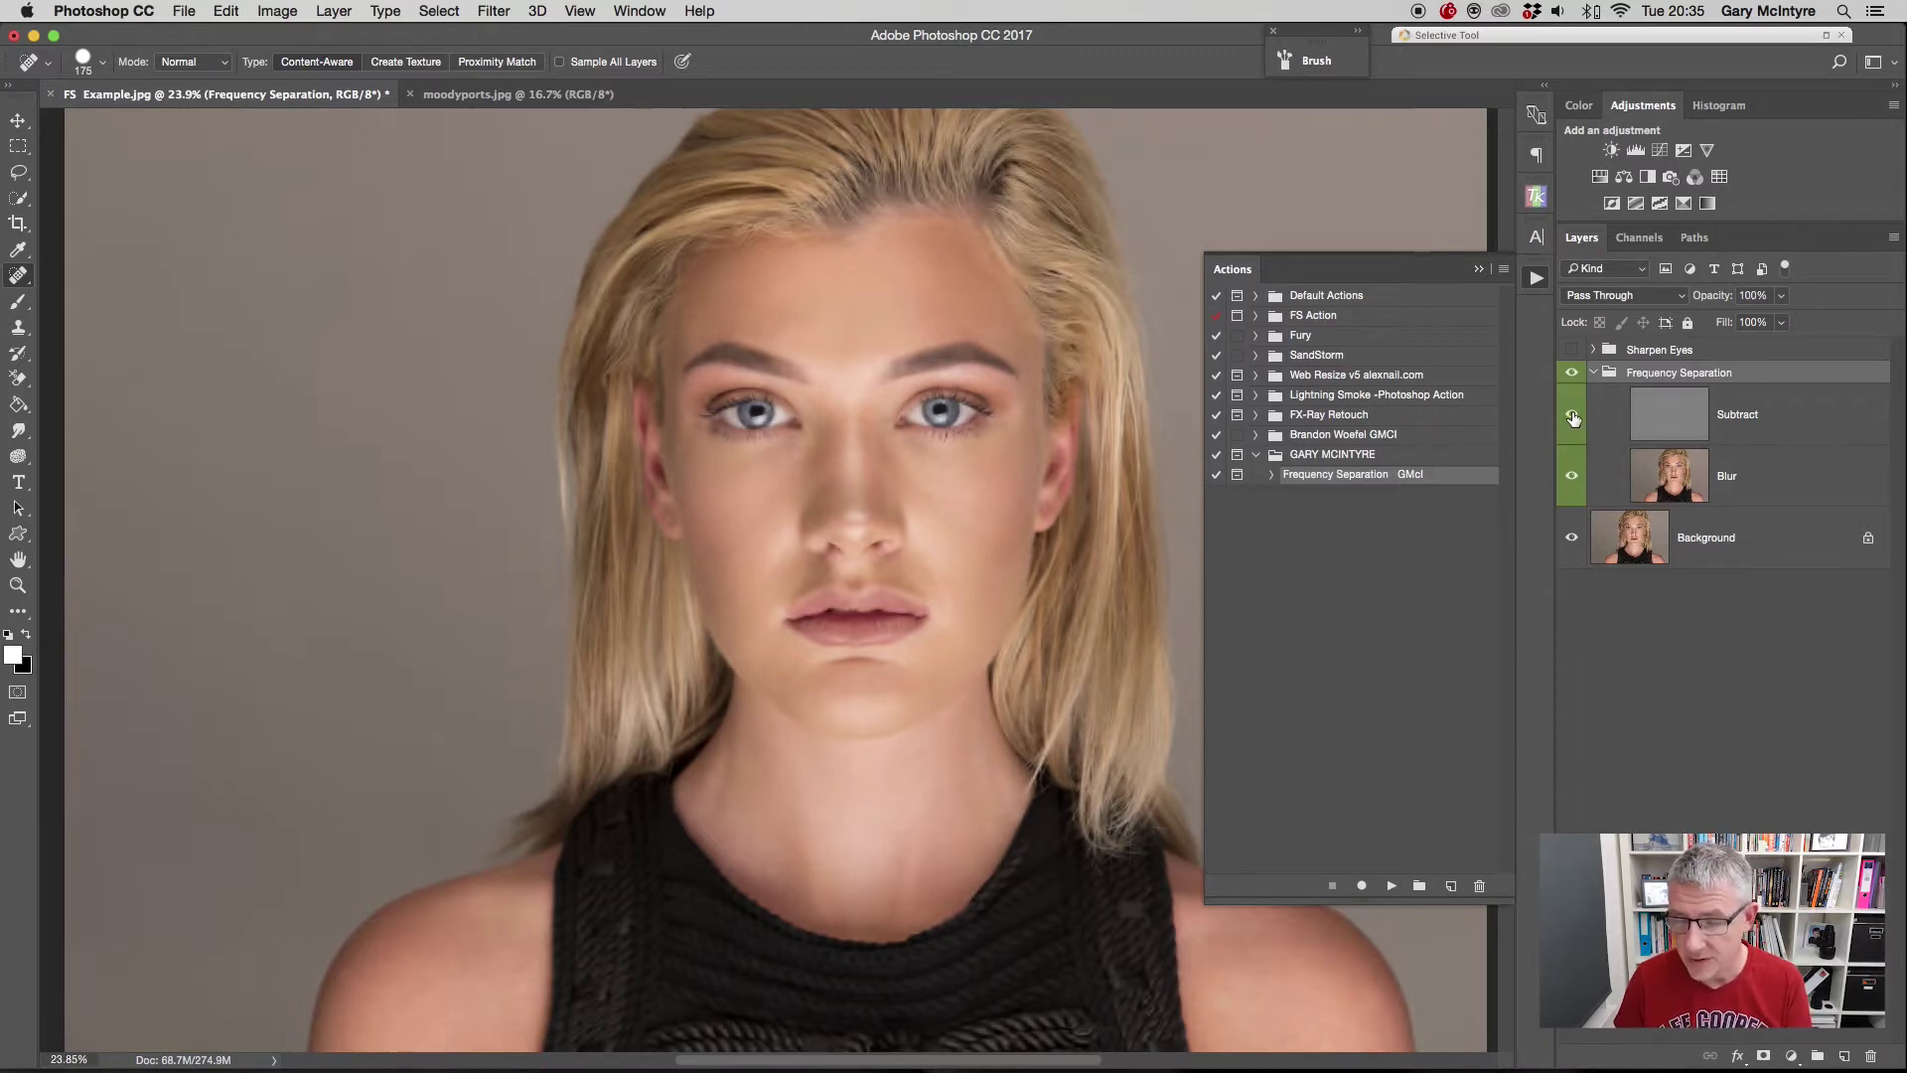
click(1772, 481)
click(1480, 270)
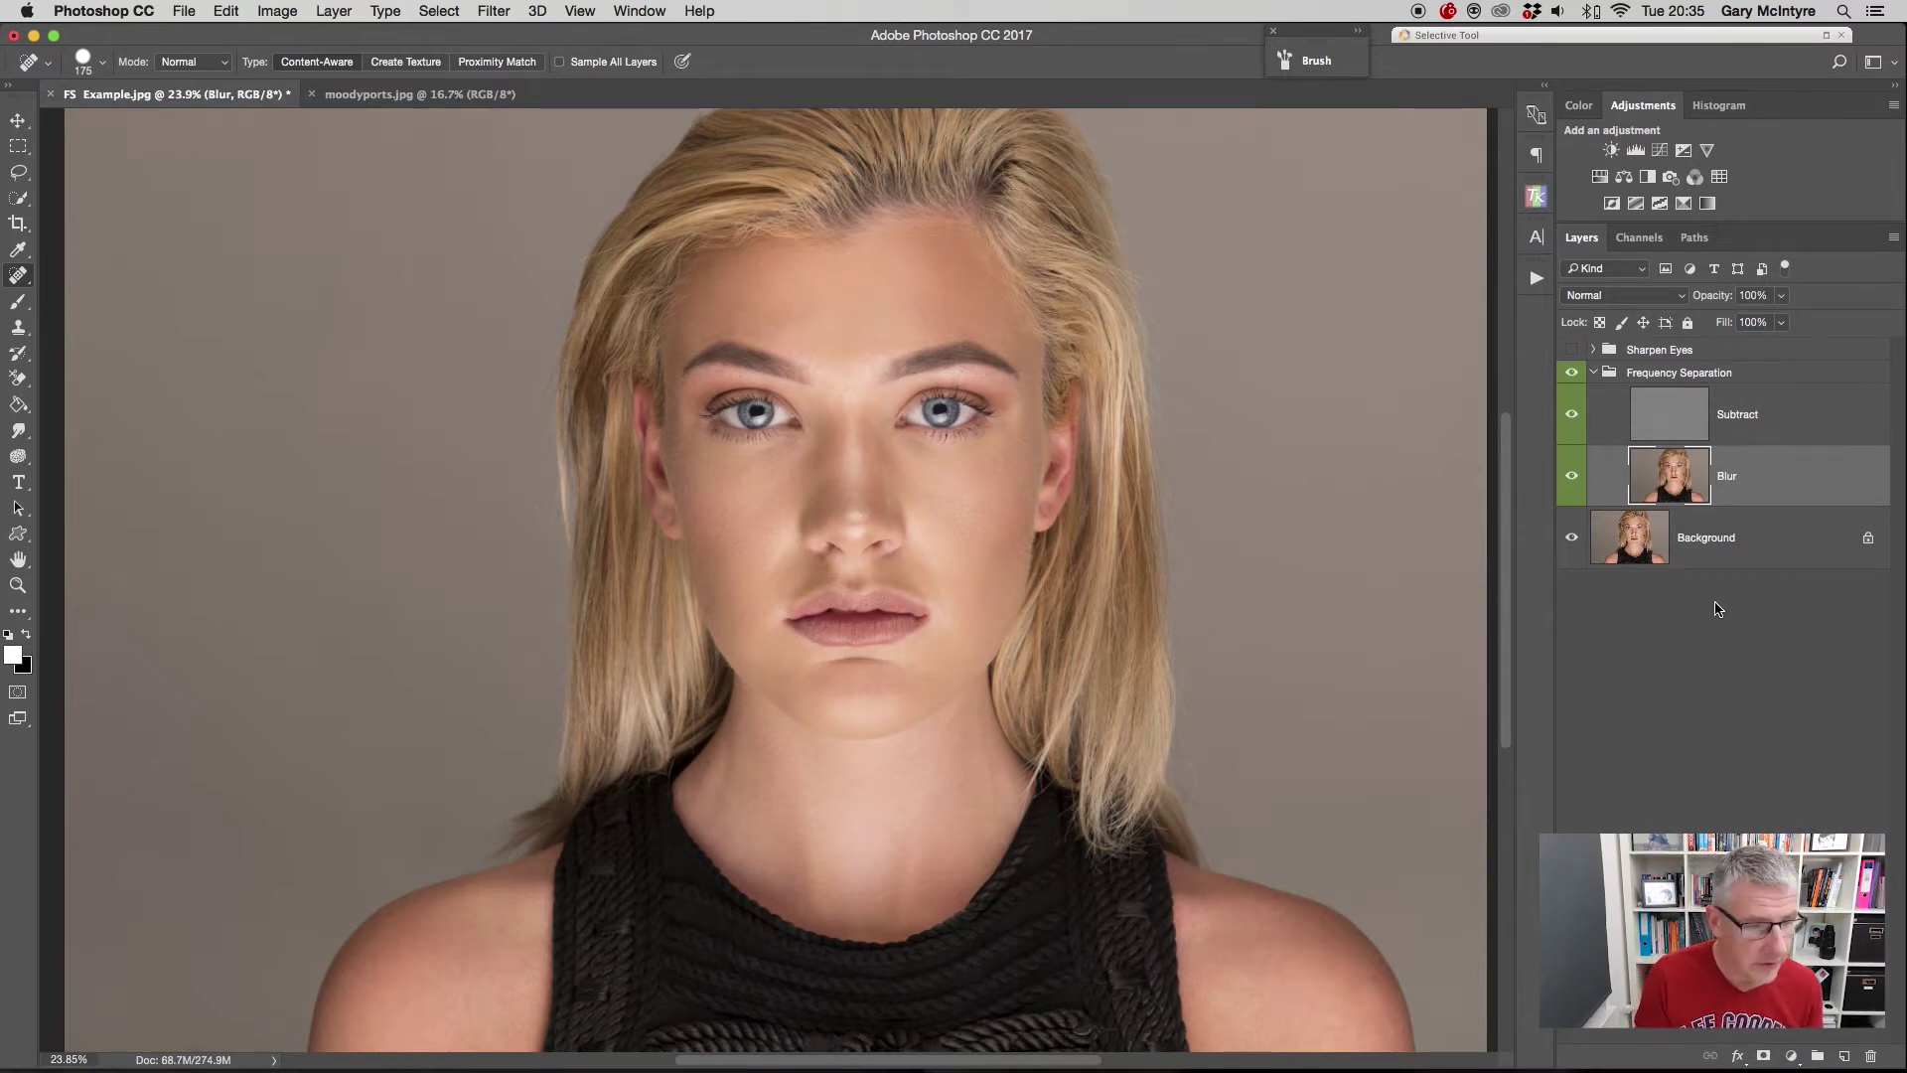
- Lasso the forehead area above the model's right eyebrow with a 42 px feather and check its soft edge in Quick Mask
click(22, 174)
click(99, 170)
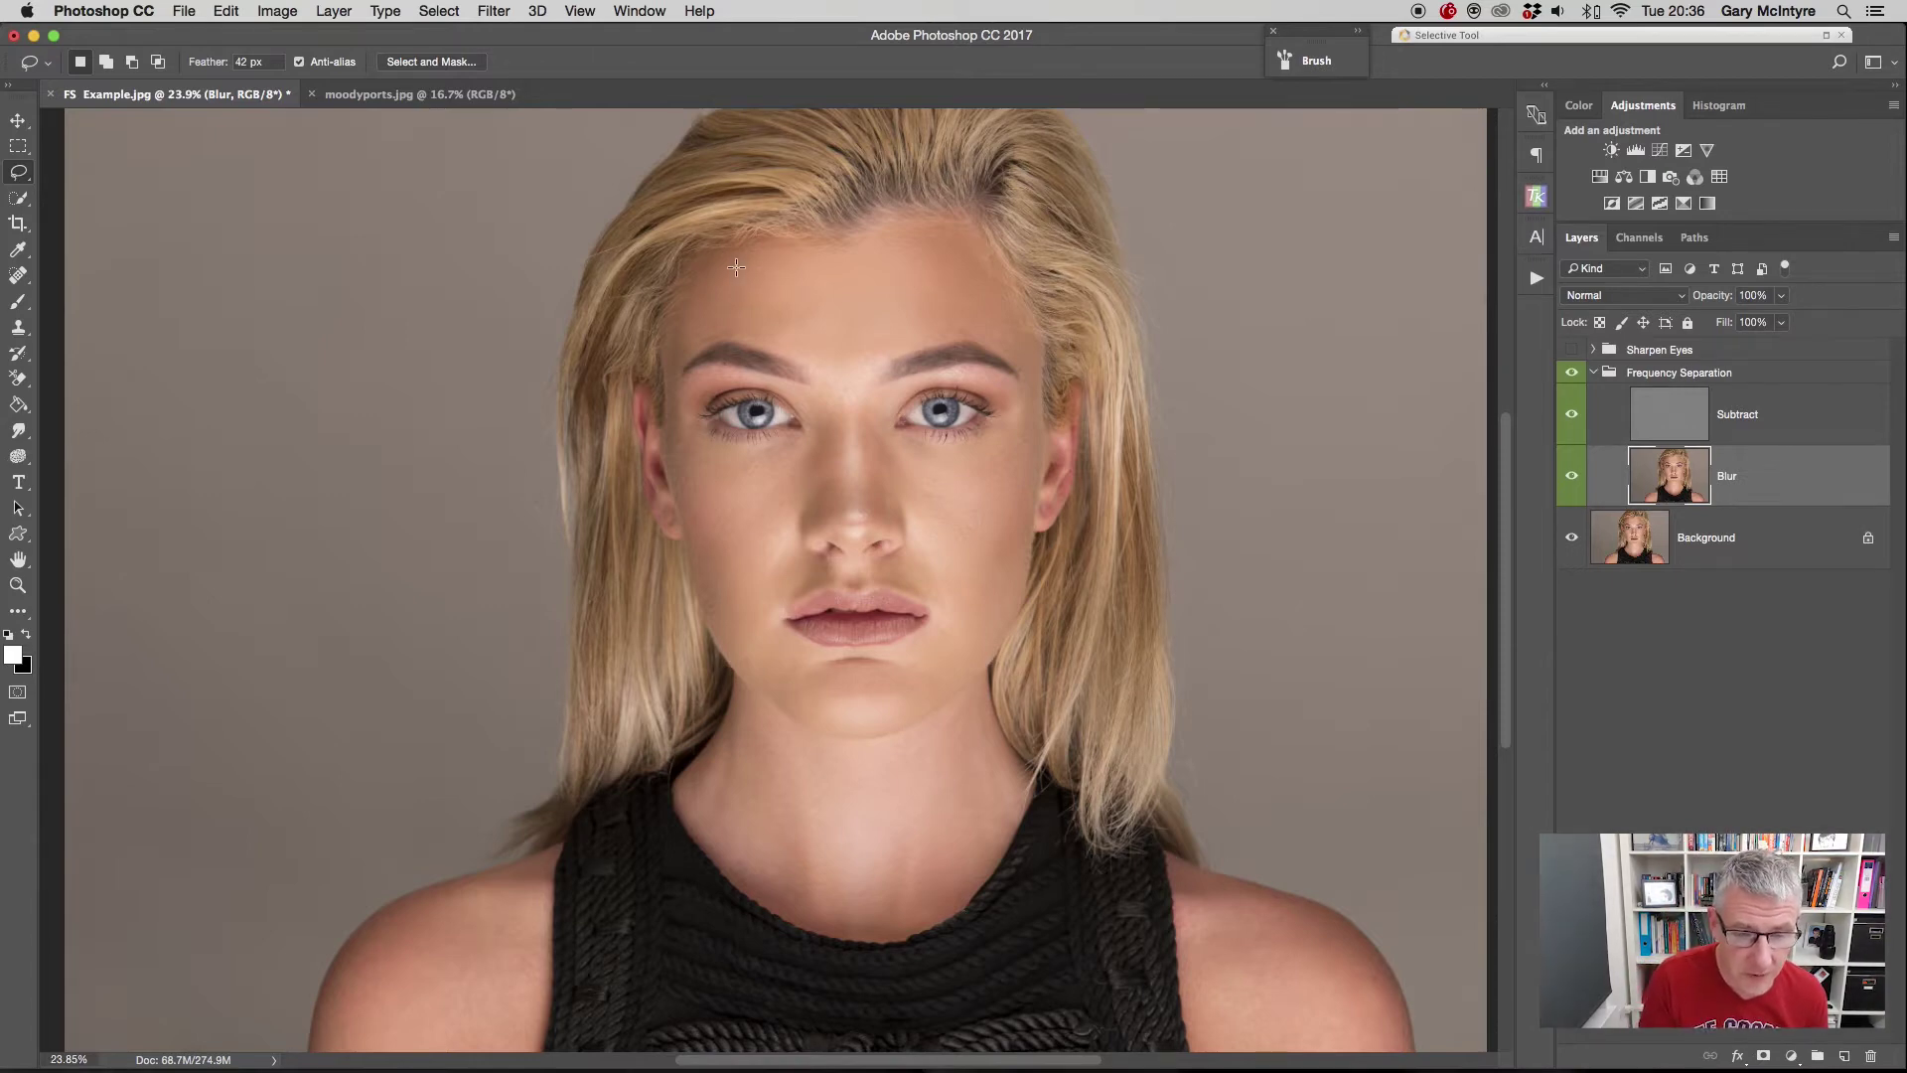
mouse_move(724, 265)
mouse_down()
mouse_move(687, 339)
mouse_move(858, 346)
mouse_move(881, 287)
mouse_move(841, 259)
mouse_move(721, 266)
mouse_up()
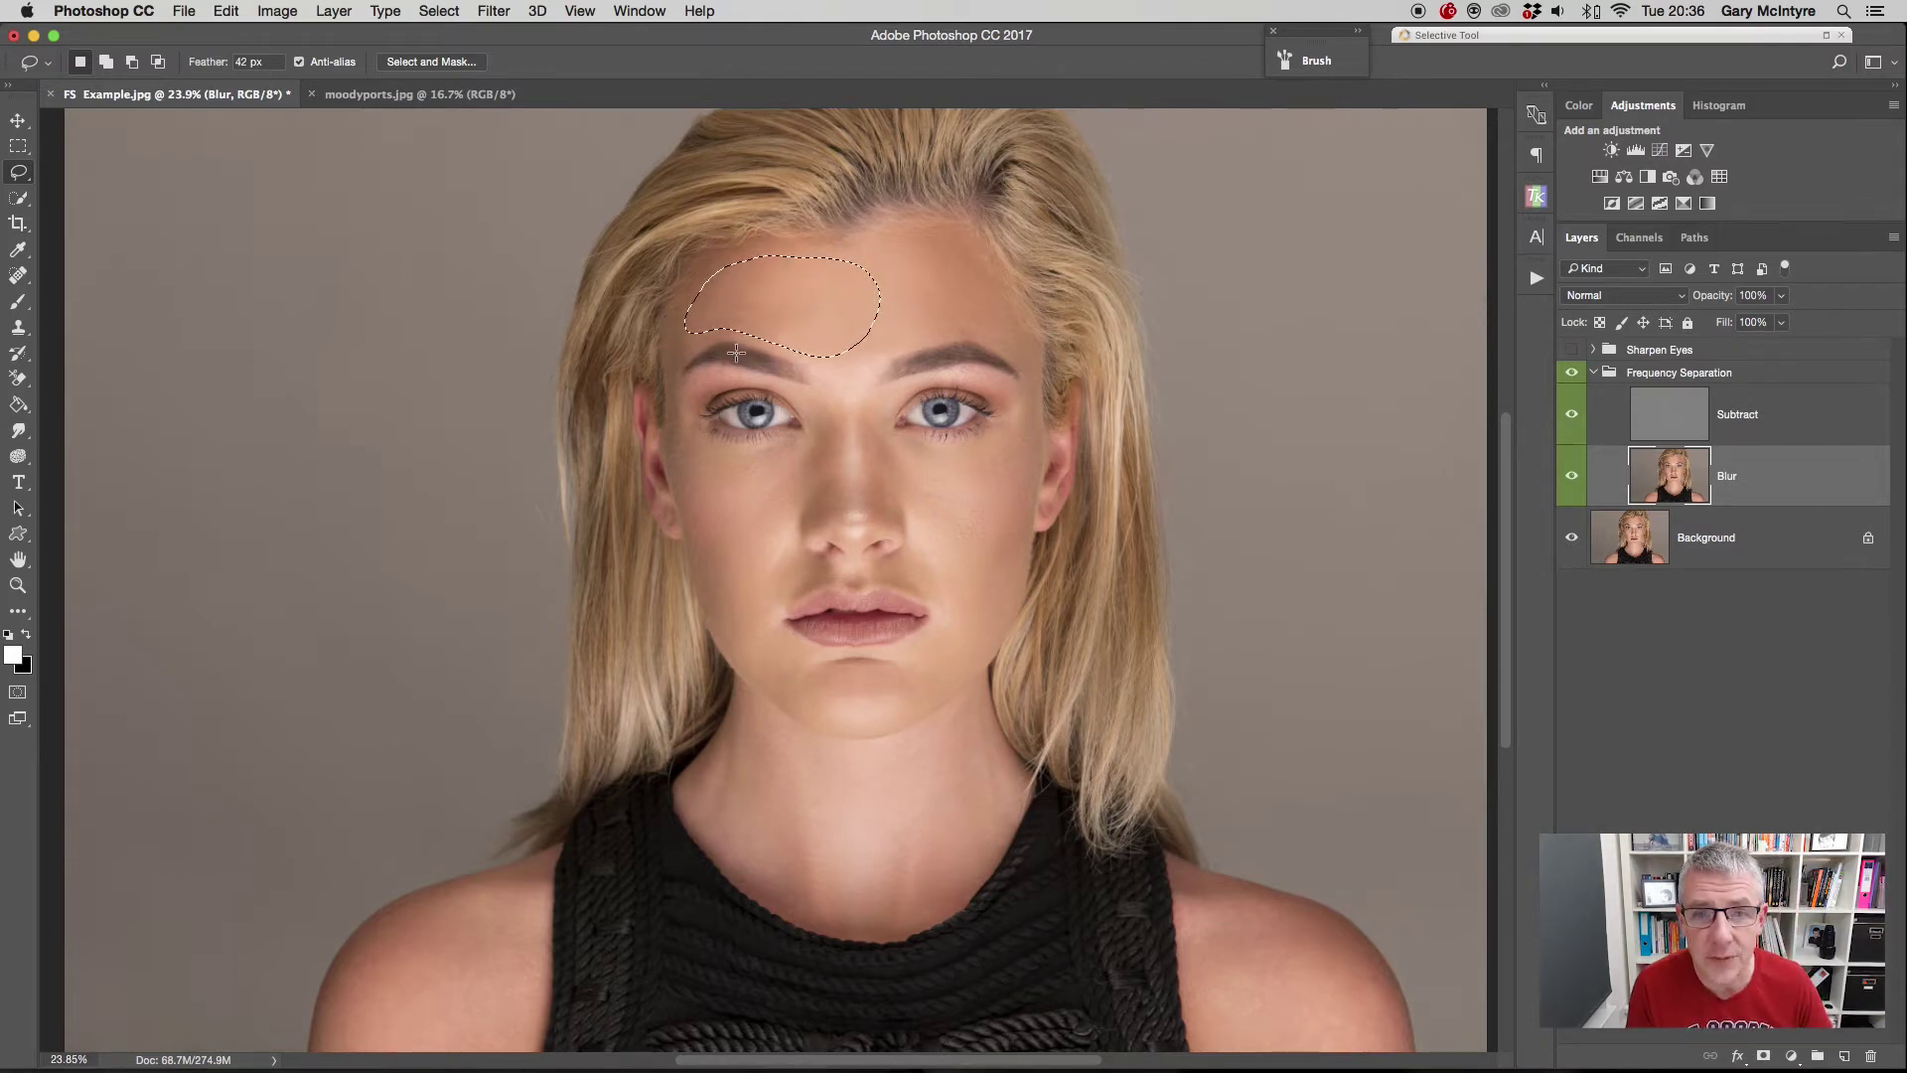
key(q)
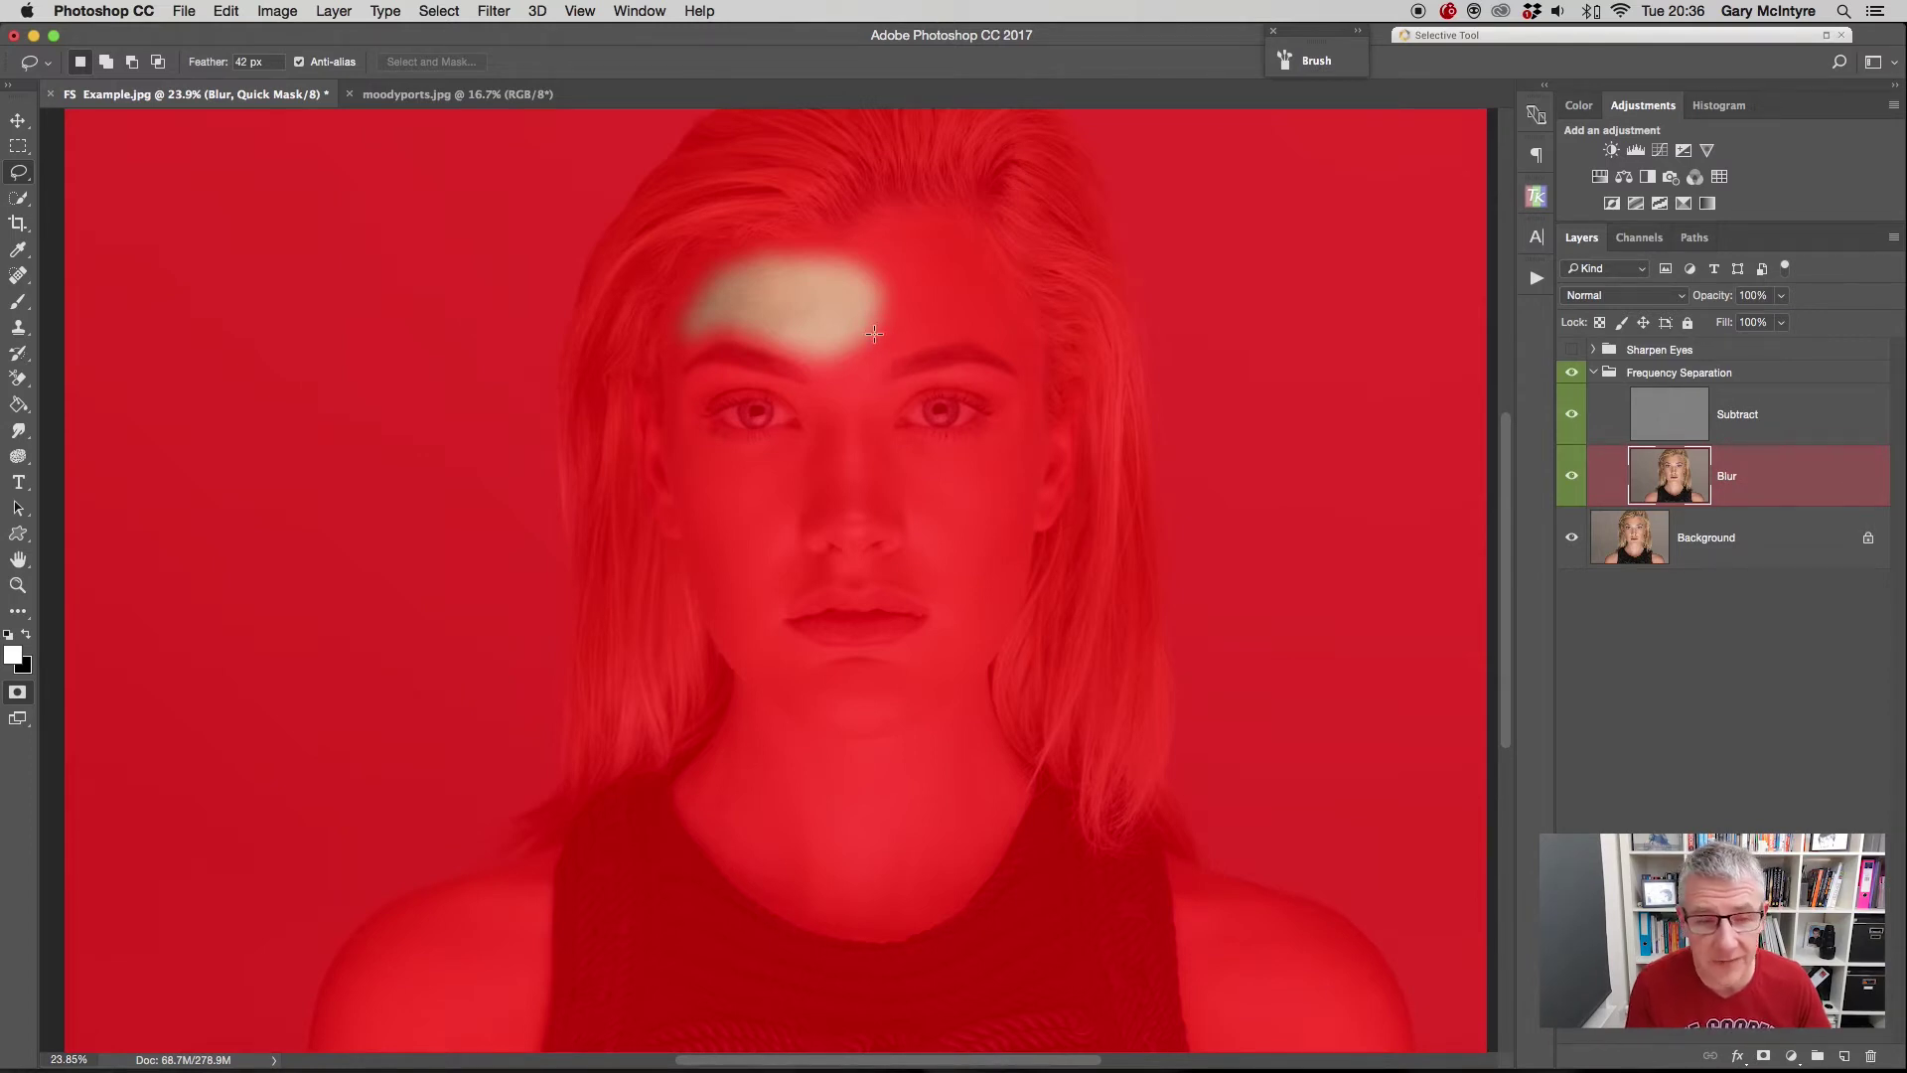
key(q)
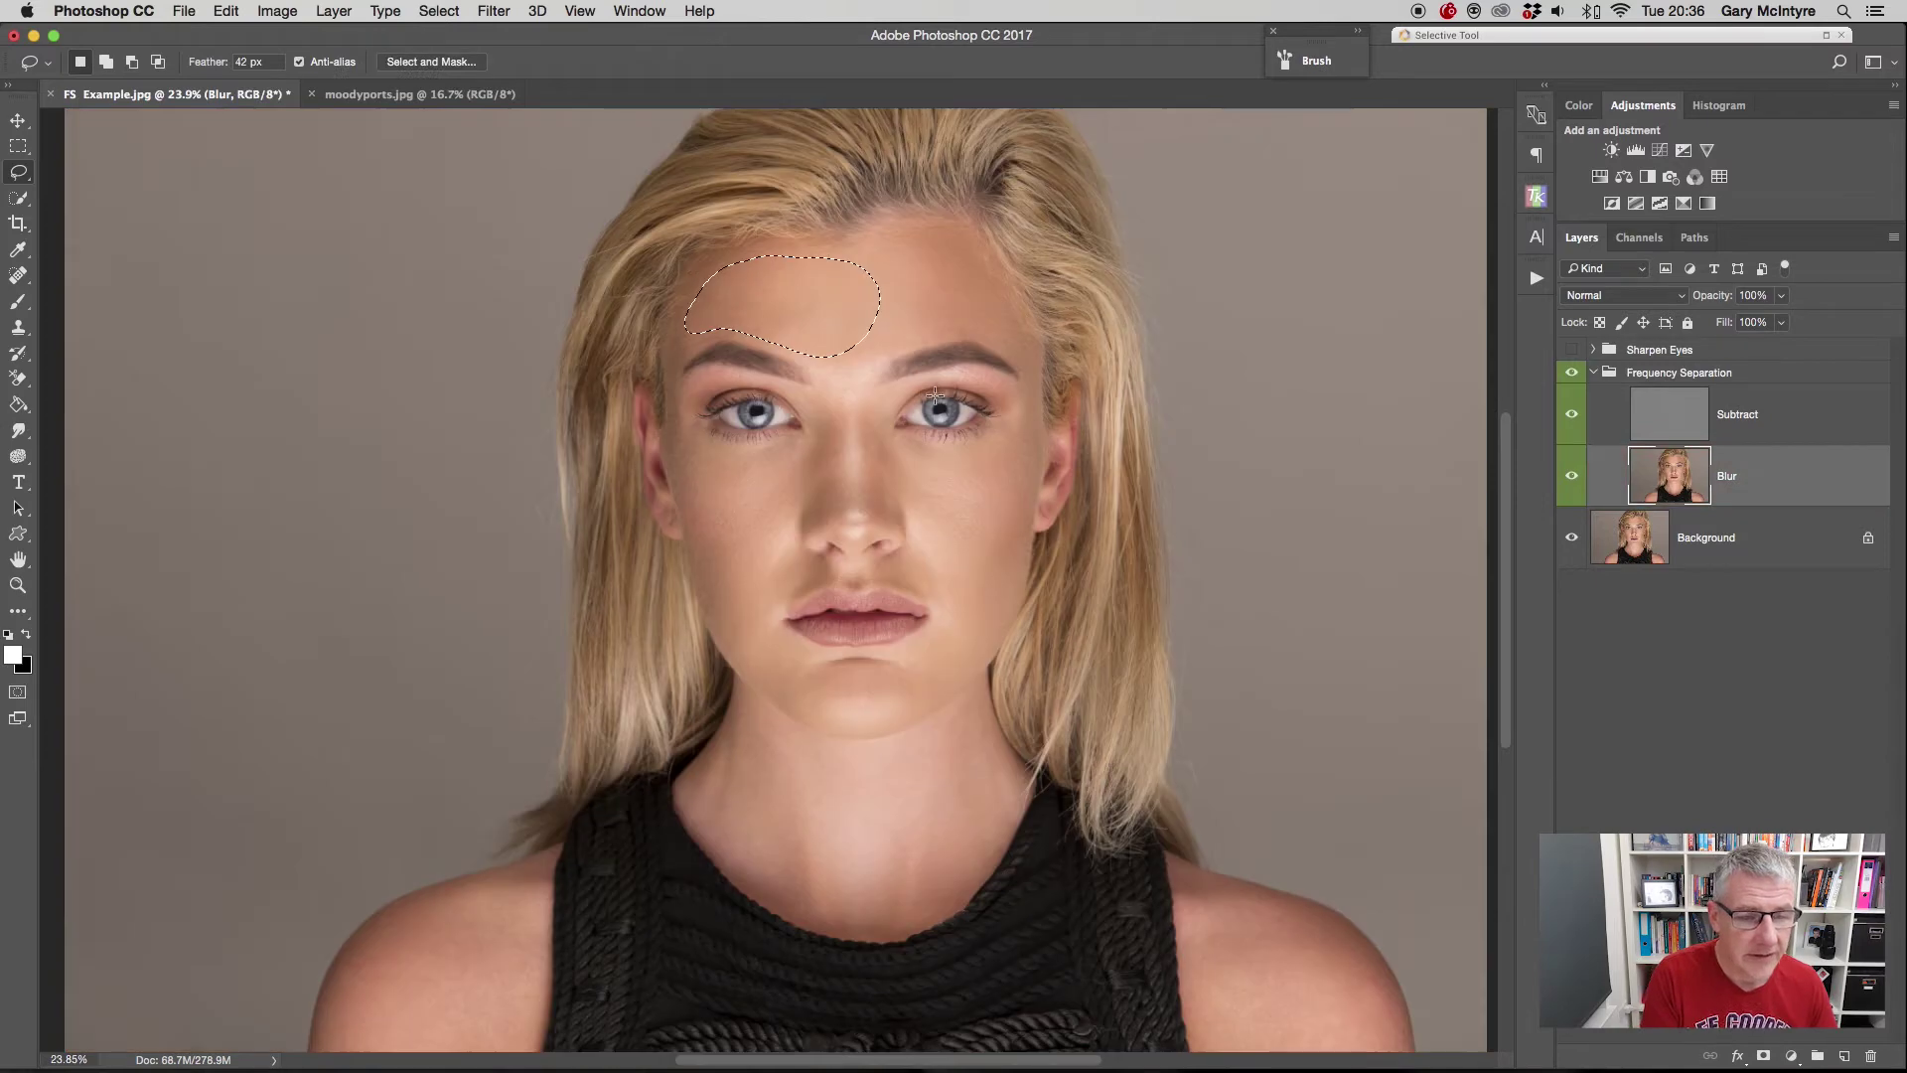
- Apply a Gaussian Blur with a 44.4-pixel radius to the selected forehead area on the Blur layer
click(496, 13)
mouse_move(592, 261)
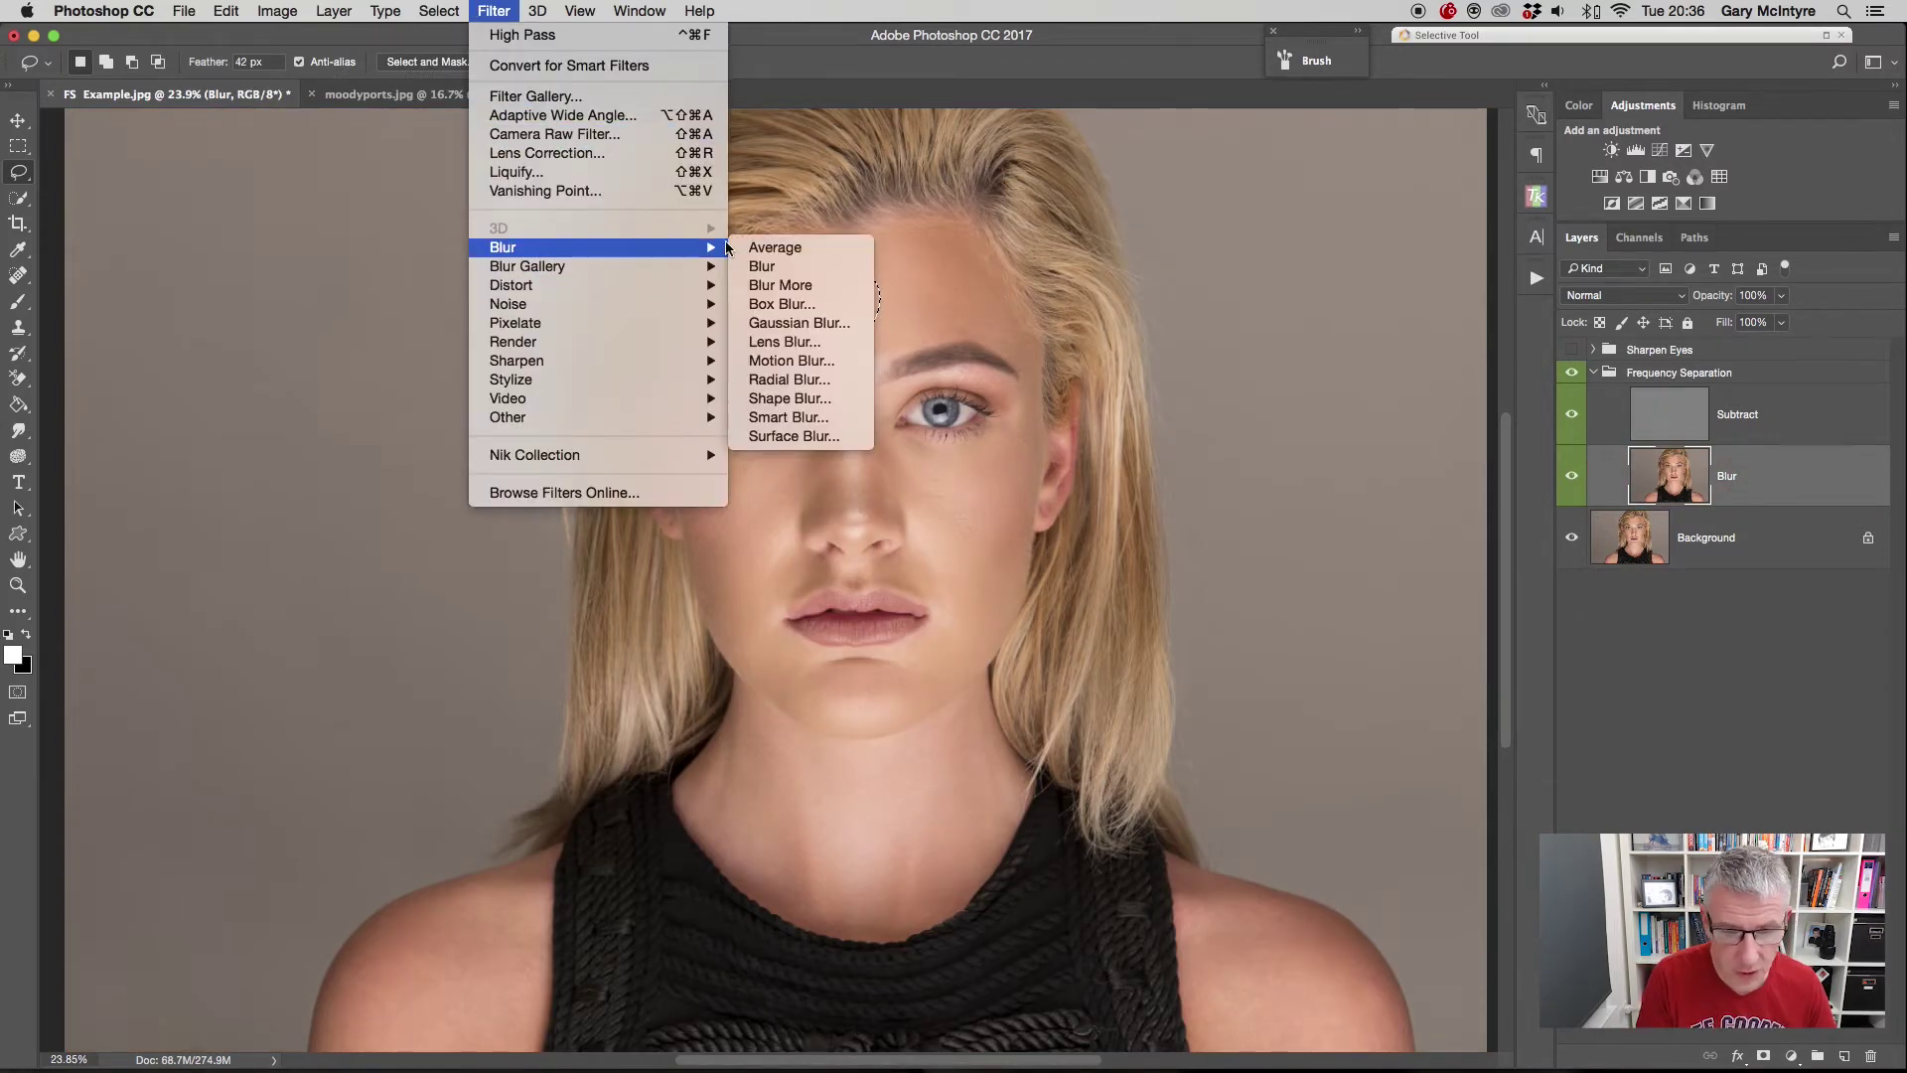
click(813, 324)
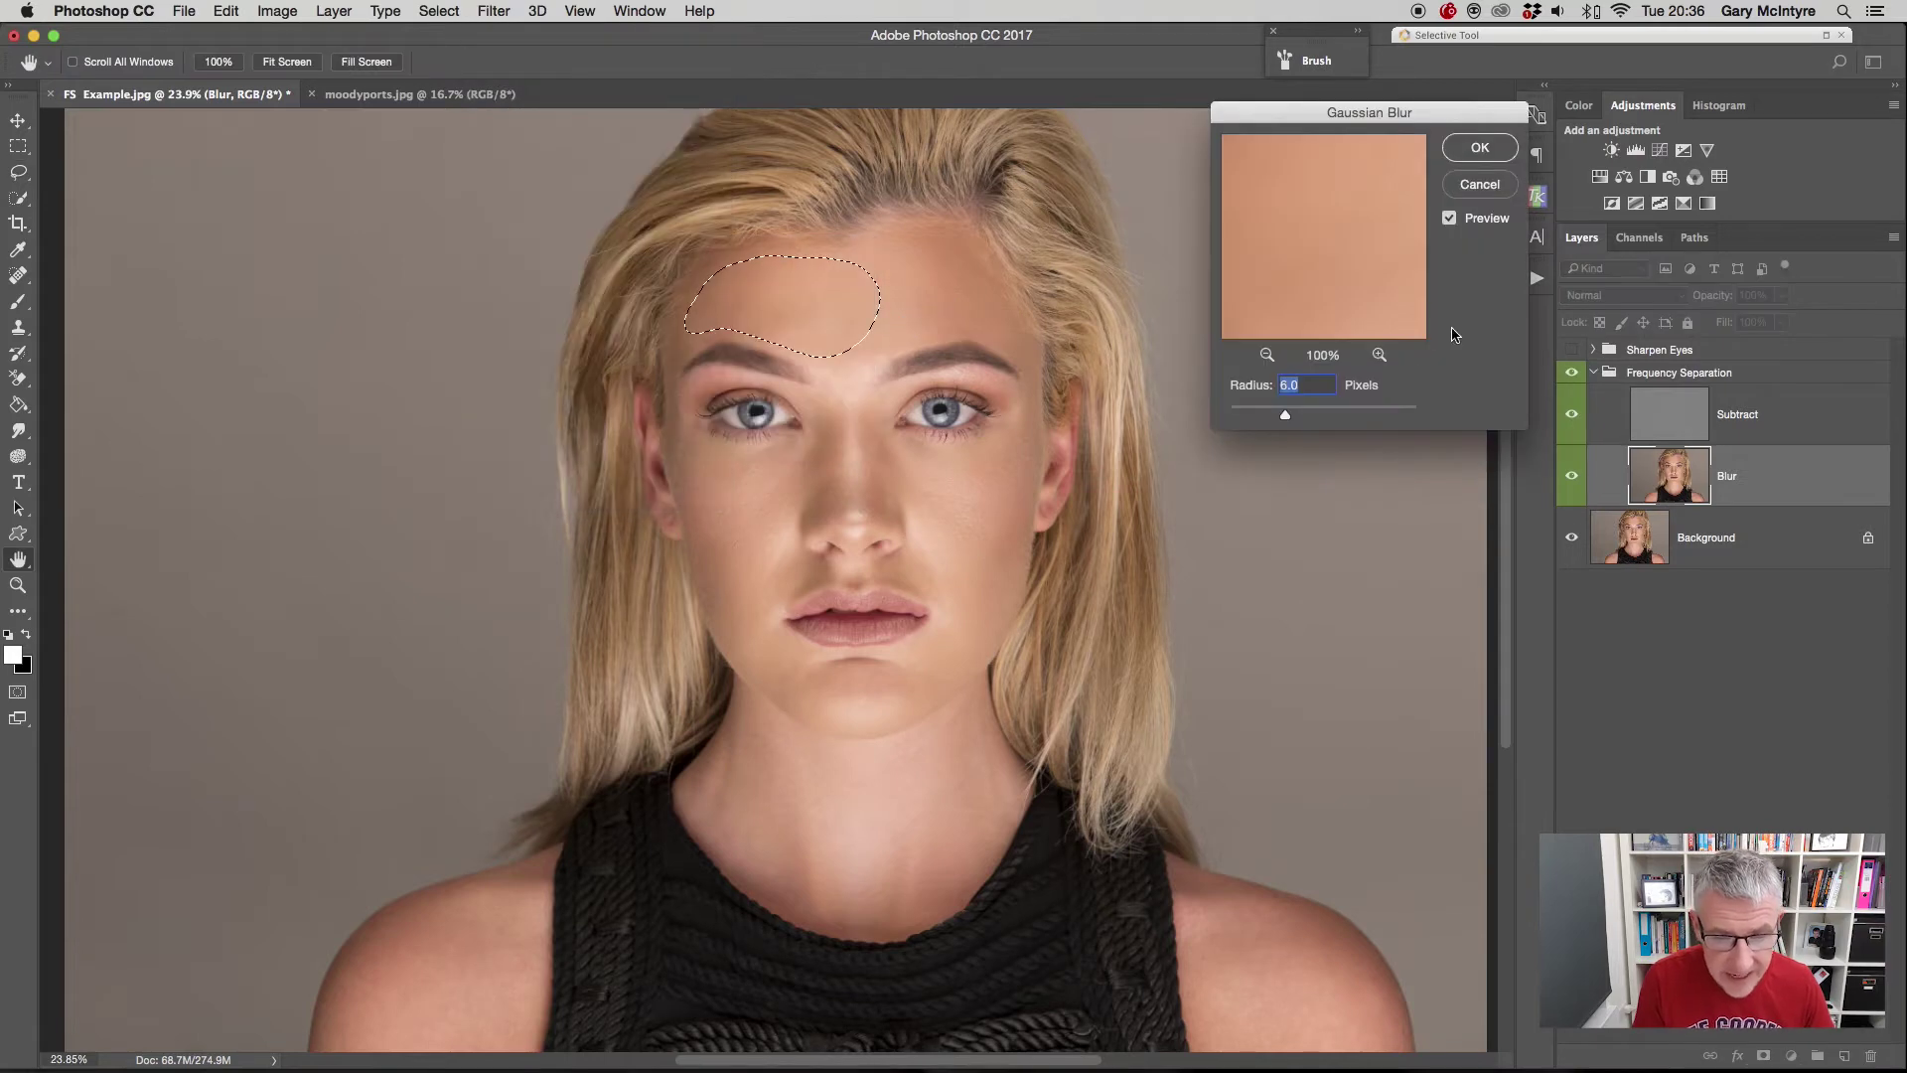
drag(1285, 415, 1329, 419)
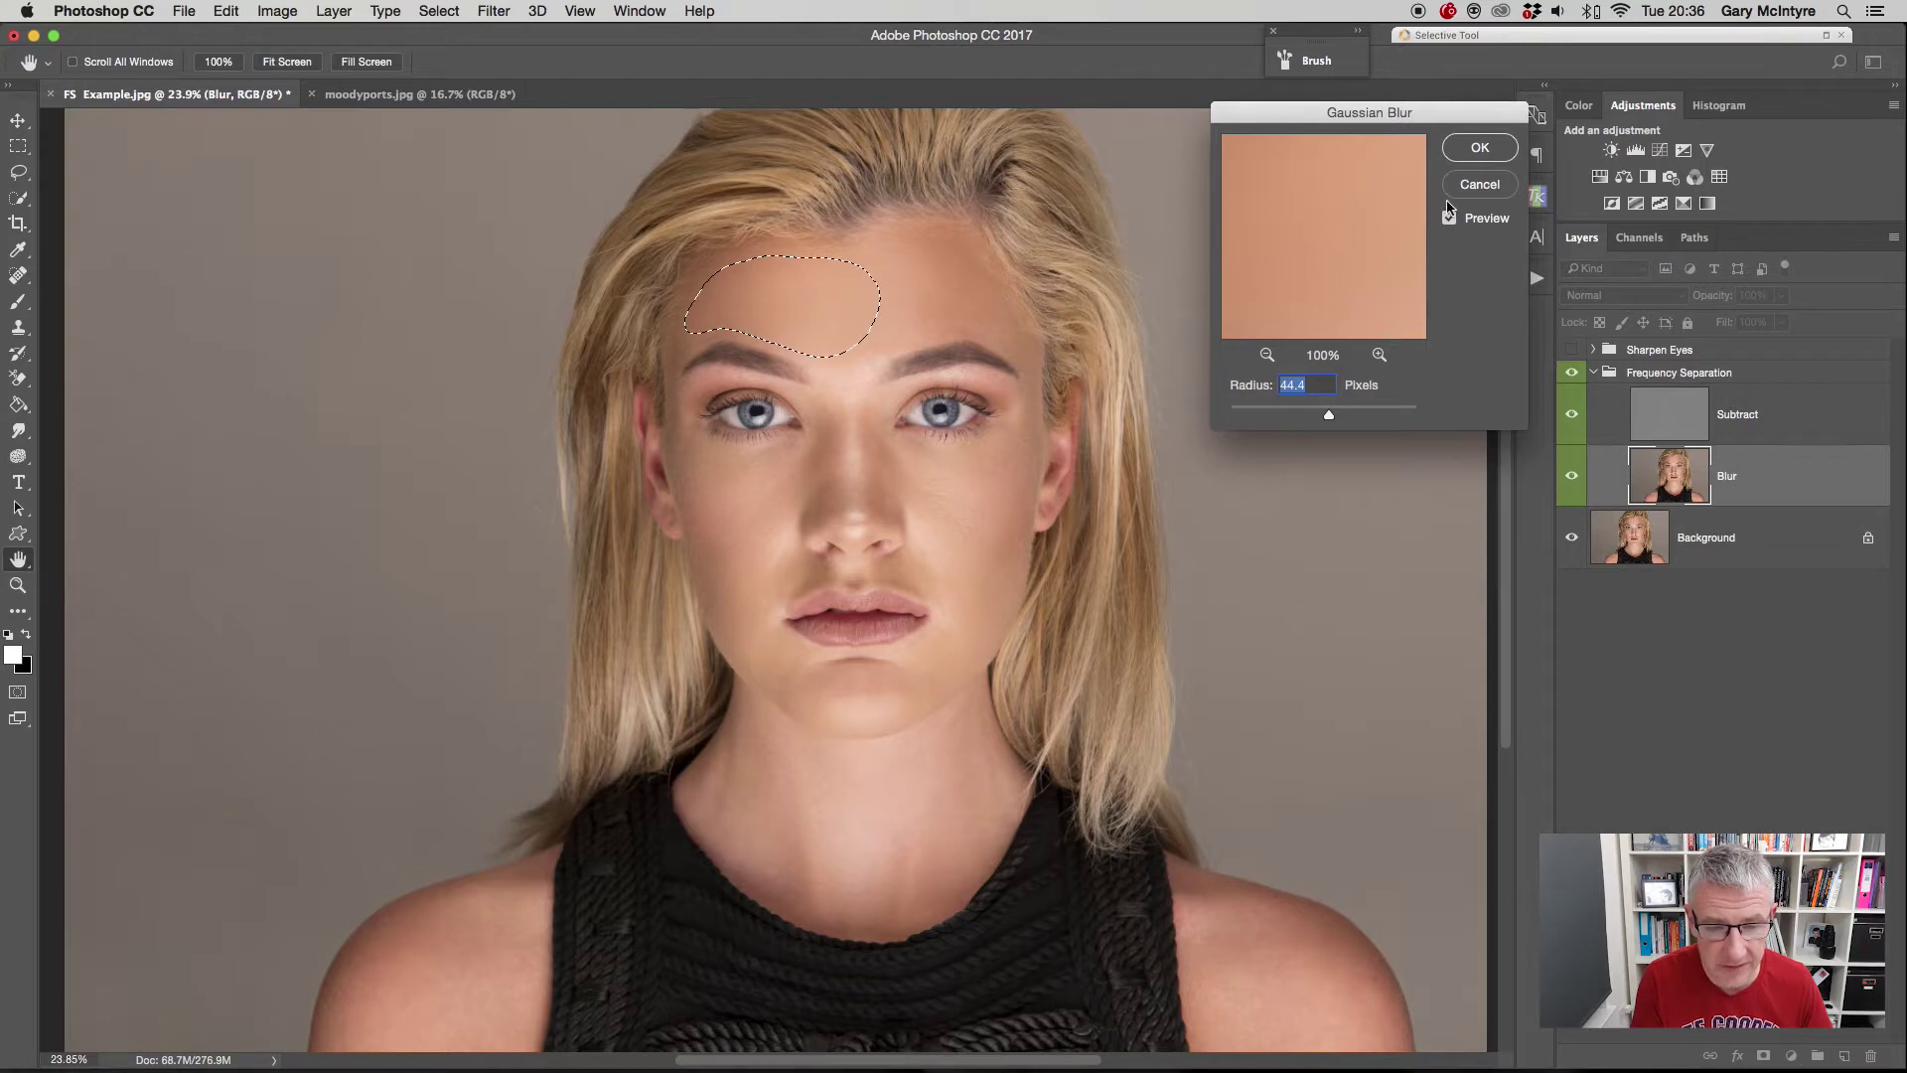
key(Return)
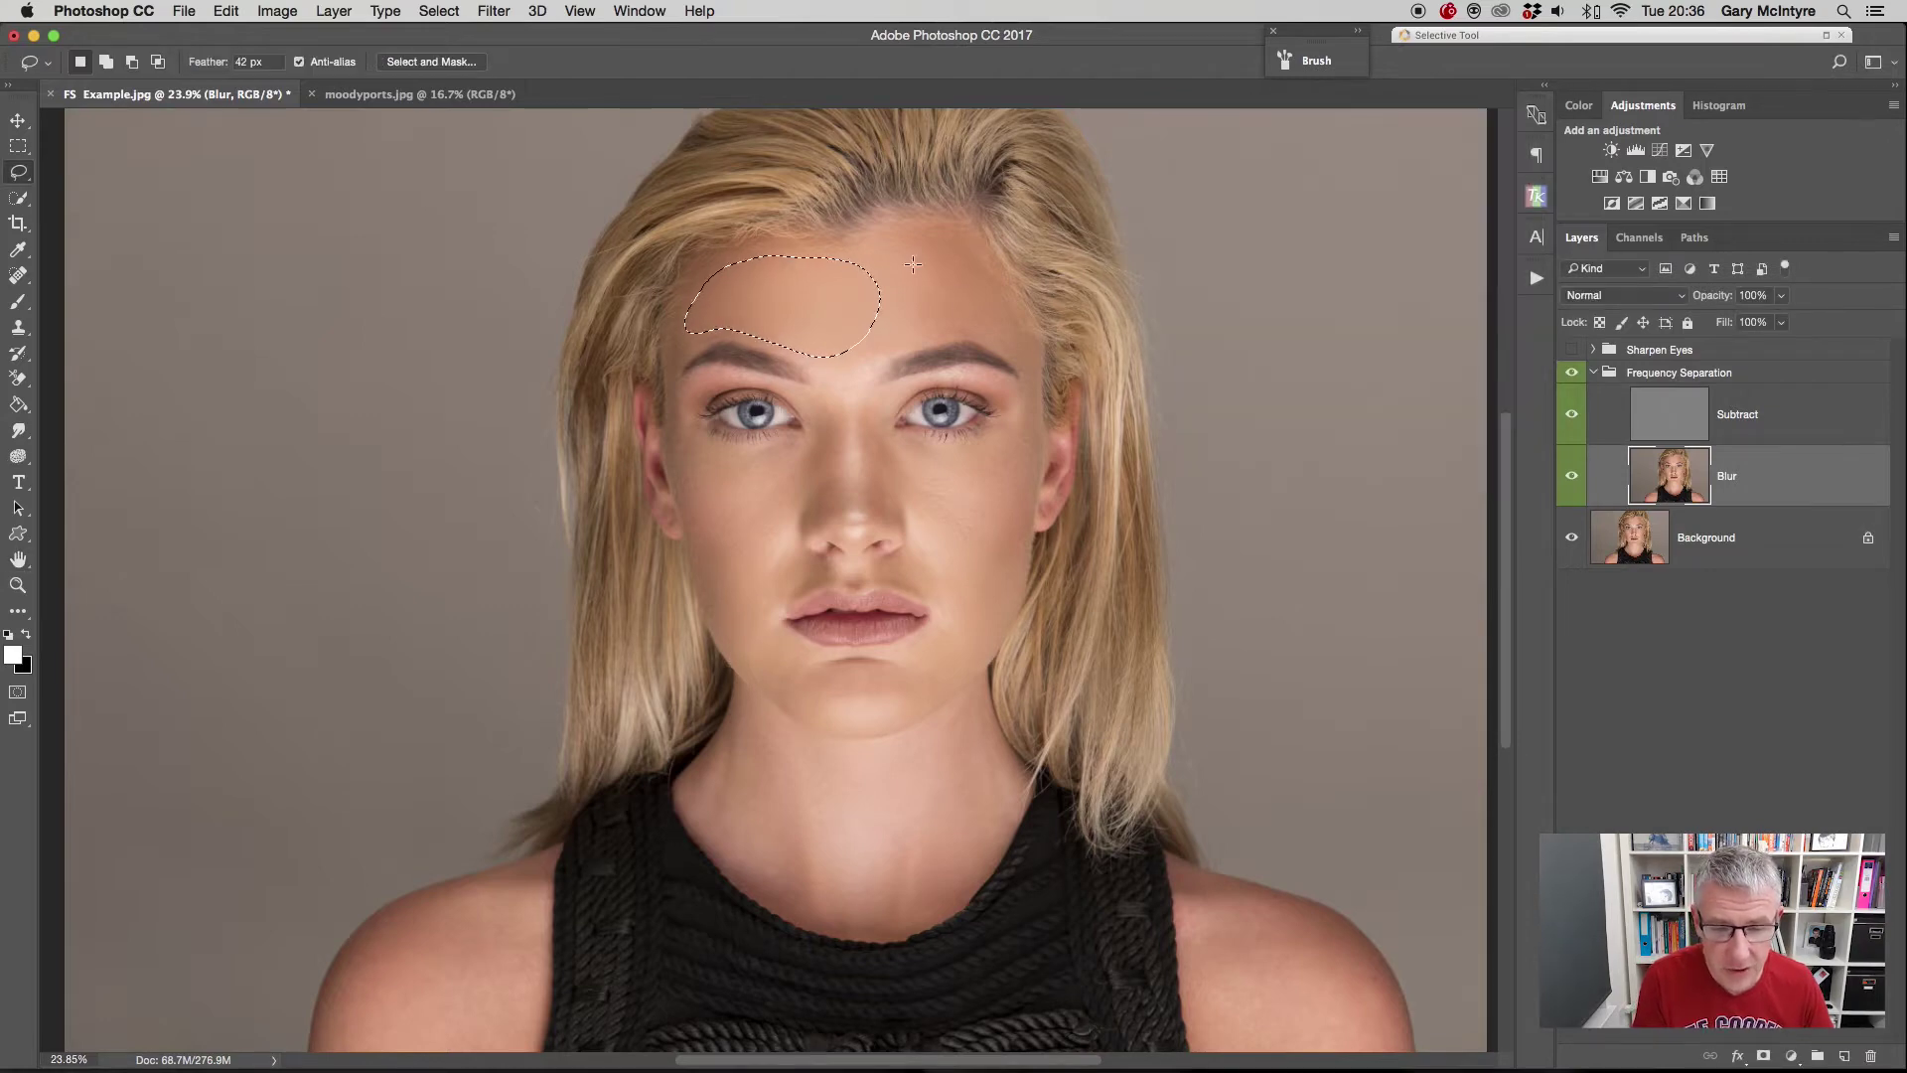
- Lasso the forehead area above the model's left eyebrow and reapply the last Gaussian Blur to it
mouse_move(874, 258)
mouse_down()
mouse_move(926, 239)
mouse_move(964, 256)
mouse_move(1009, 329)
mouse_move(863, 350)
mouse_move(843, 310)
mouse_move(873, 250)
mouse_up()
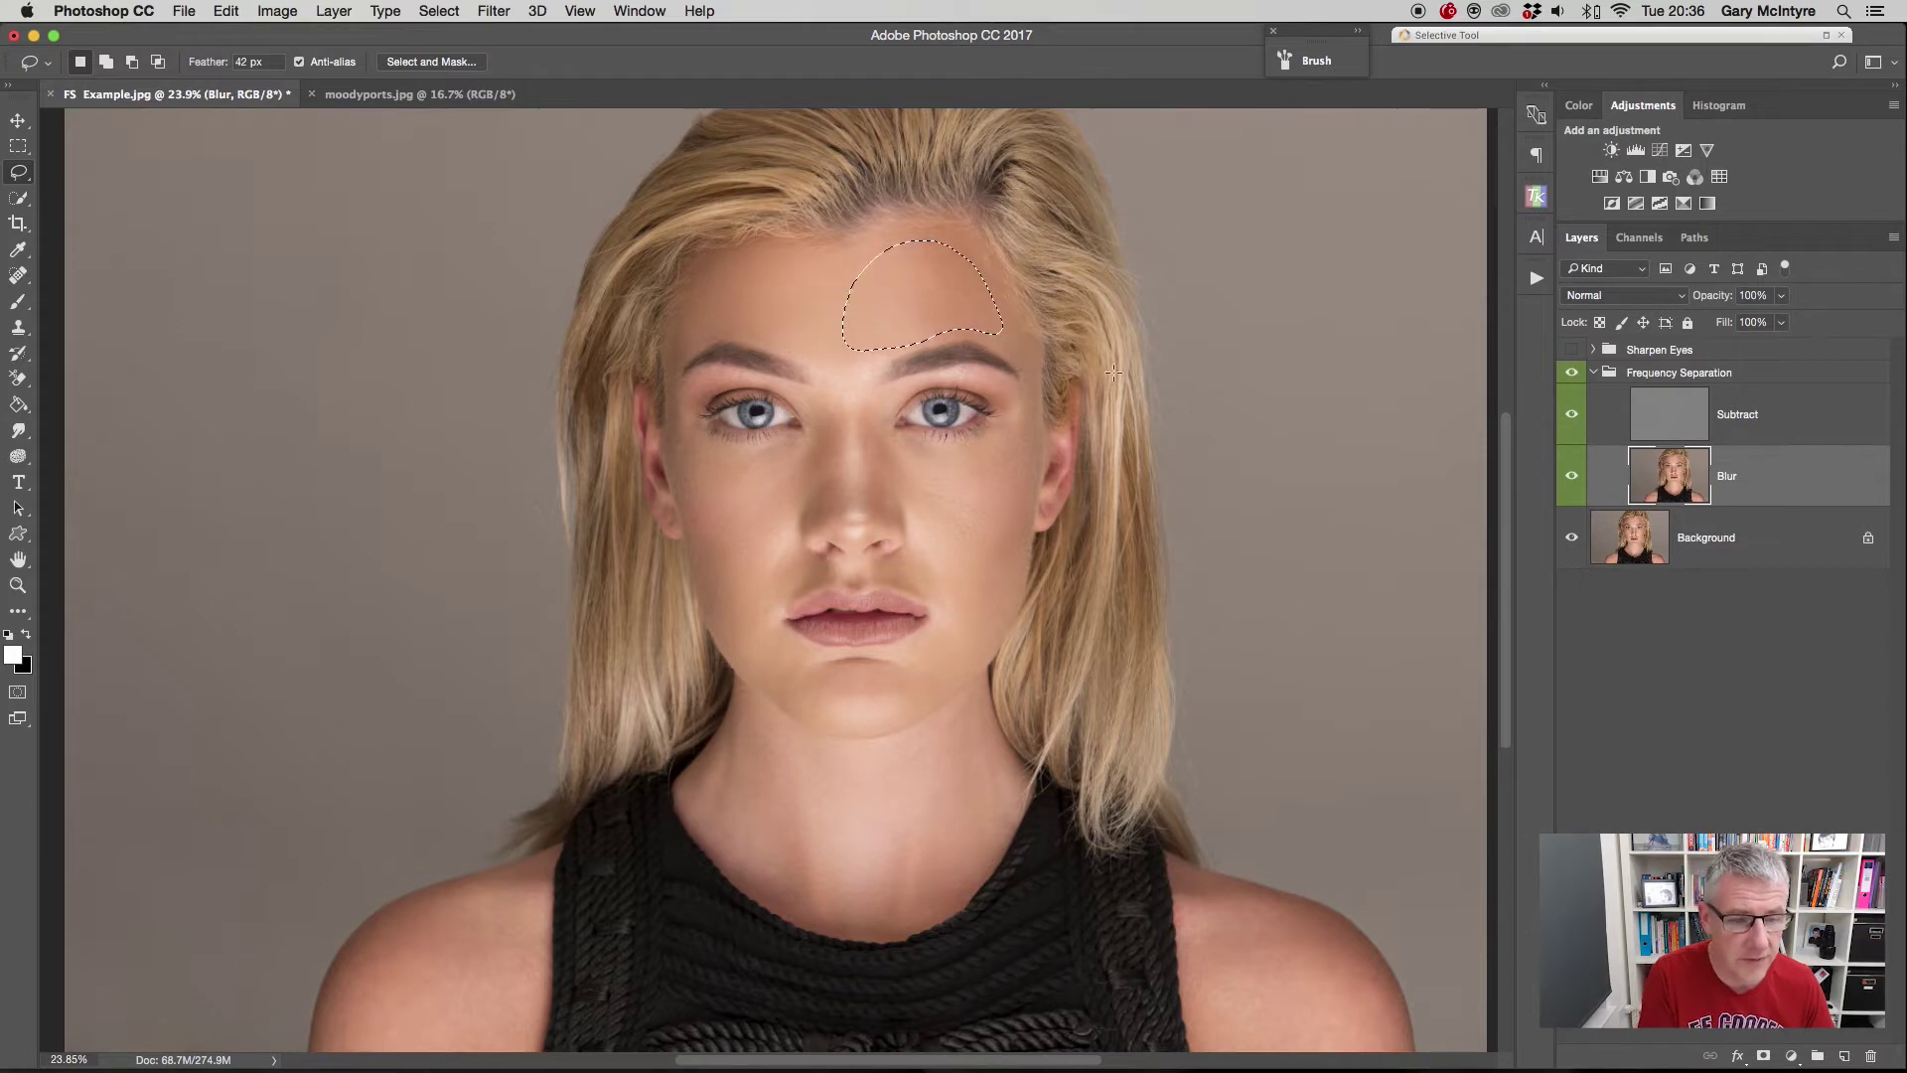
click(494, 11)
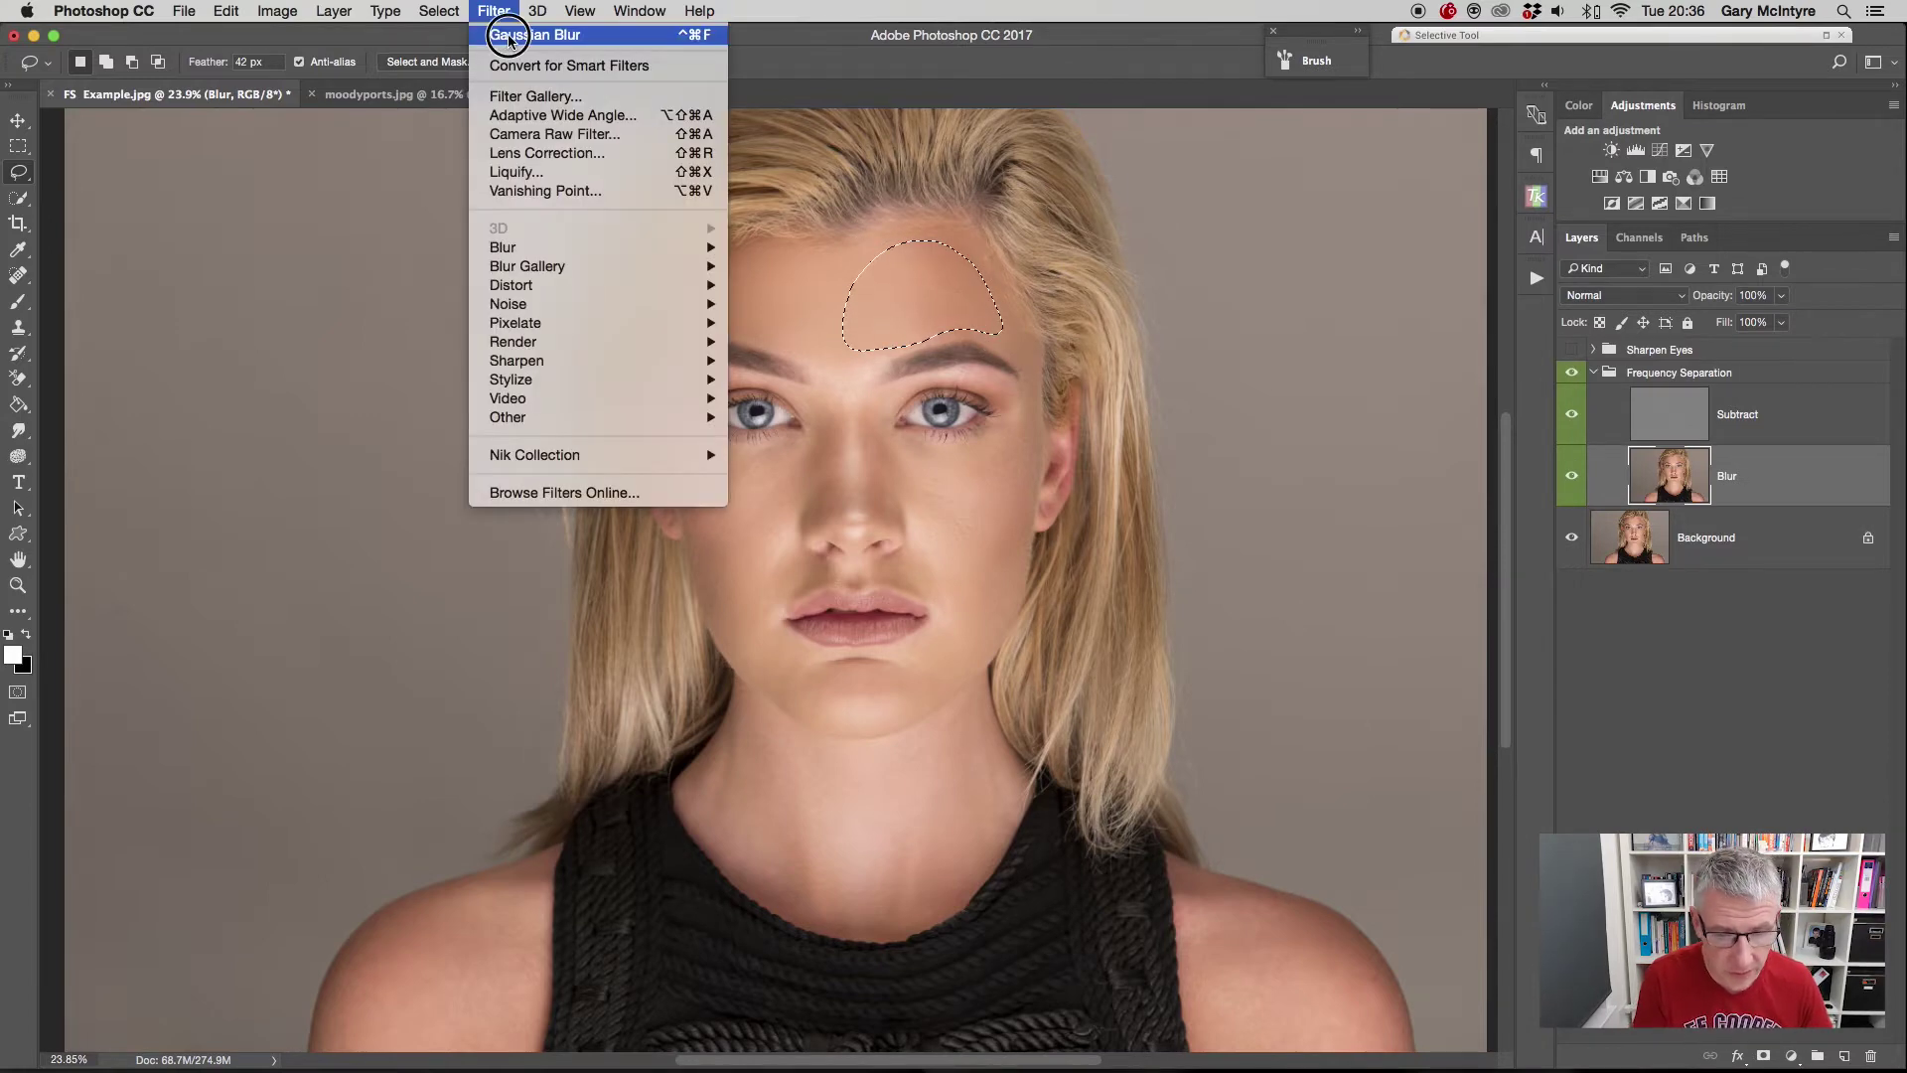
click(522, 34)
- Lasso the cheek below the model's right eye and reapply the last Gaussian Blur to it
mouse_move(679, 429)
mouse_down()
mouse_move(783, 445)
mouse_move(795, 473)
mouse_move(763, 546)
mouse_move(690, 567)
mouse_move(680, 430)
mouse_up()
click(494, 11)
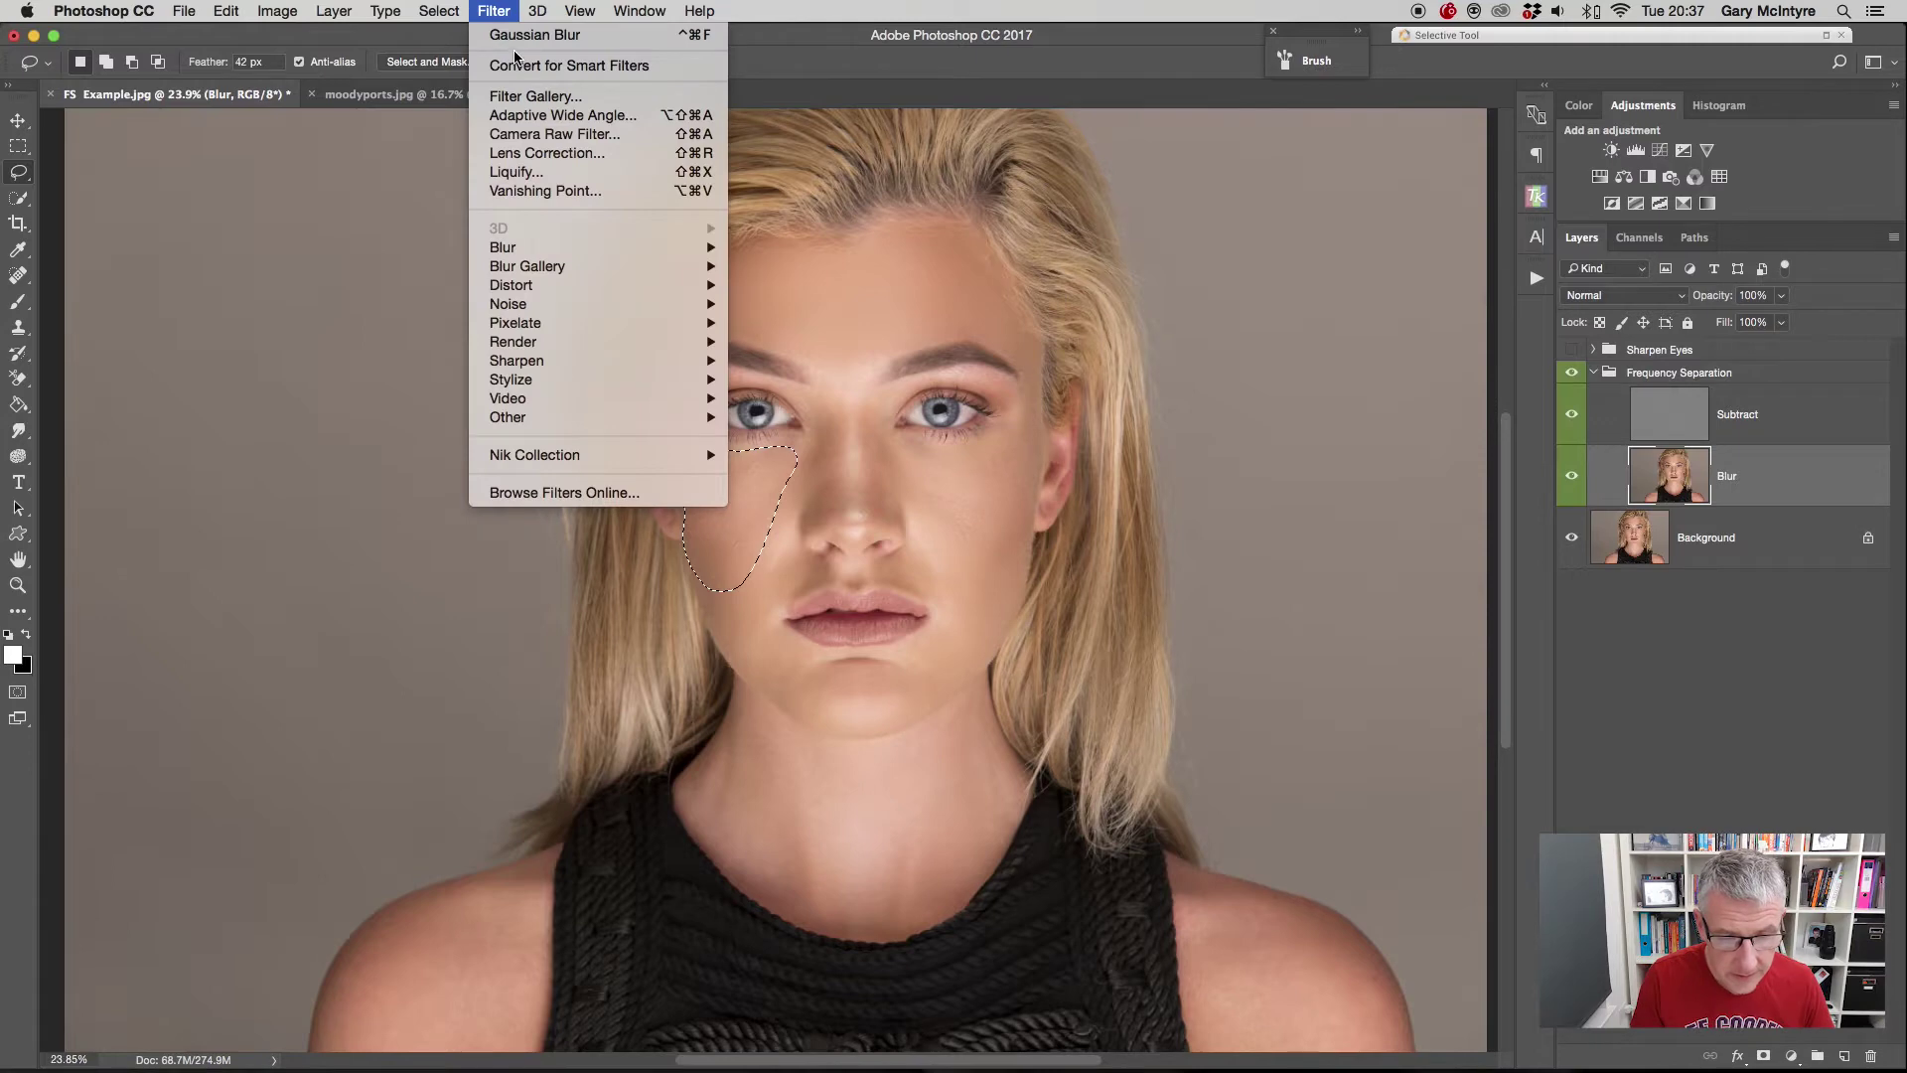
click(514, 38)
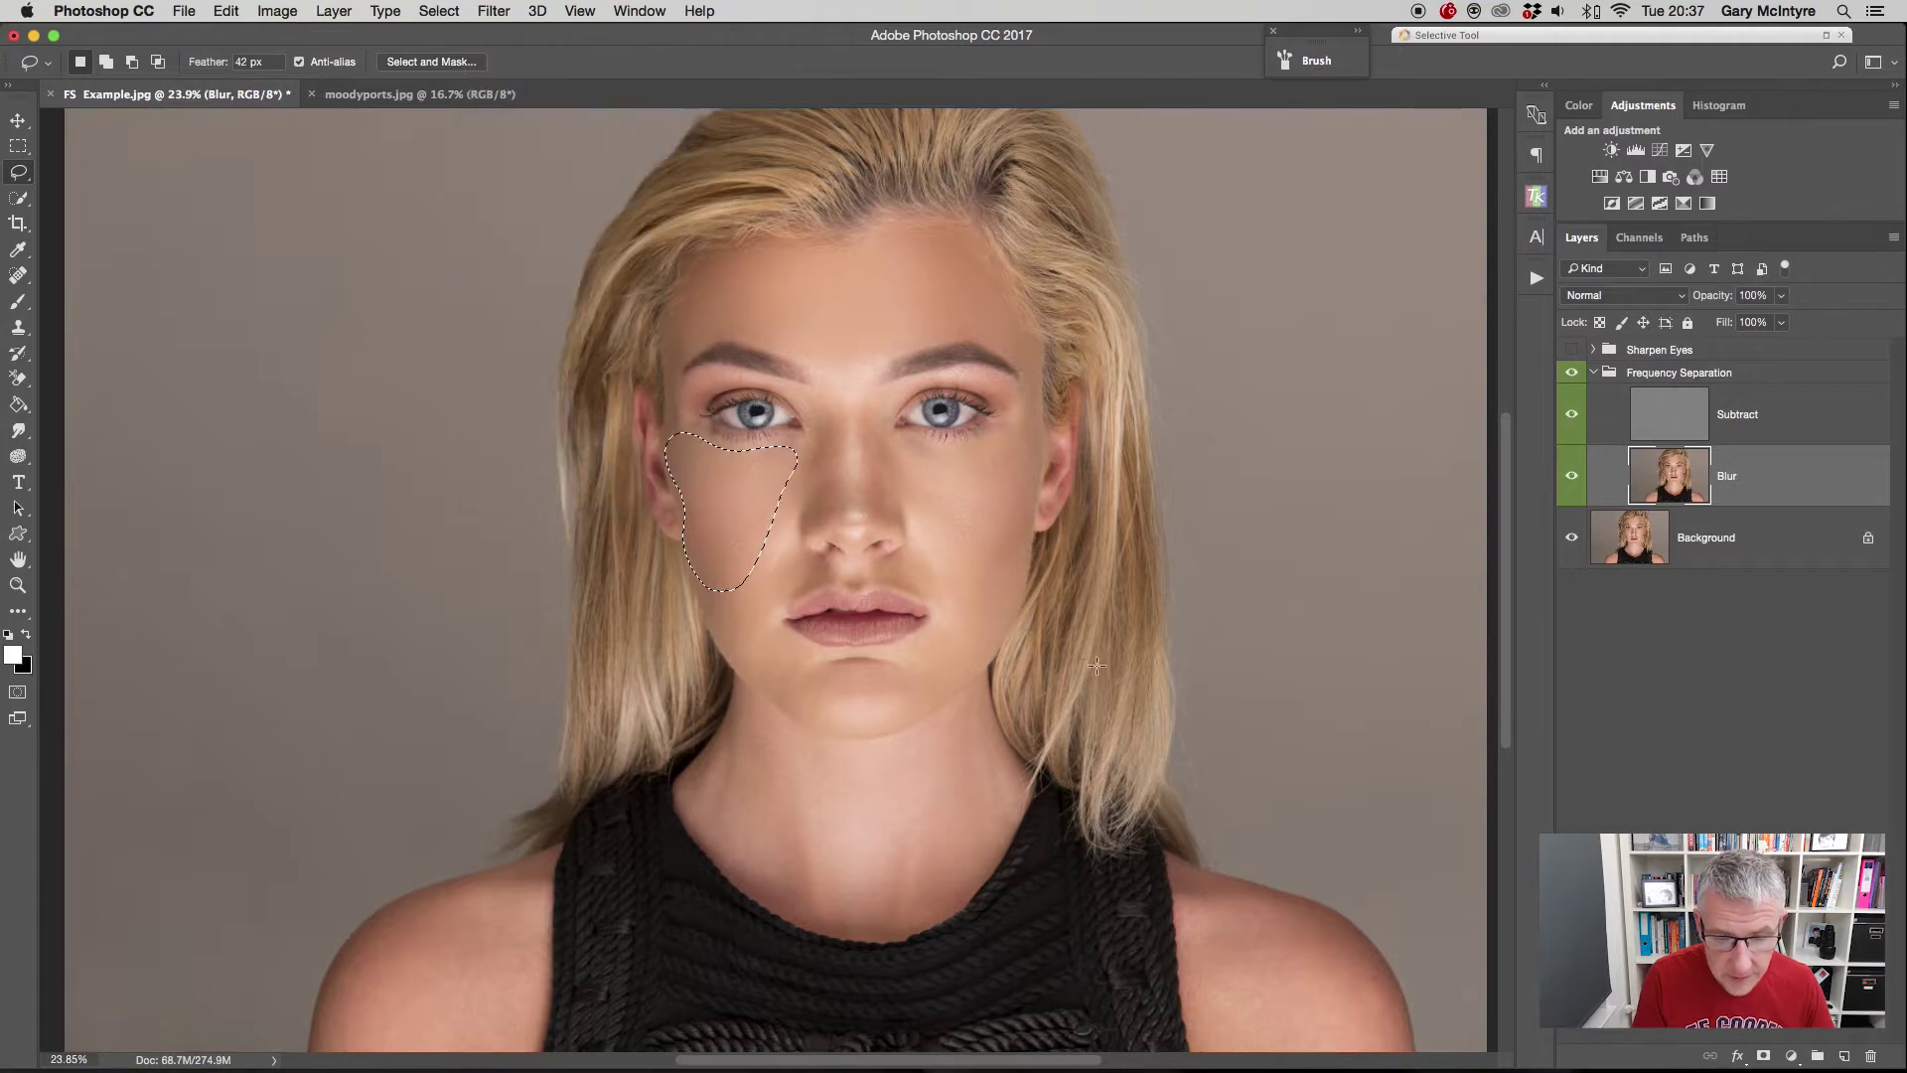
- Lasso the cheek below the model's left eye, and reapply the last Gaussian Blur to the selected jaw area beside the mouth
click(909, 446)
mouse_move(910, 446)
mouse_down()
mouse_move(1026, 417)
mouse_move(1022, 519)
mouse_move(979, 559)
mouse_move(915, 502)
mouse_move(903, 426)
mouse_move(909, 447)
mouse_up()
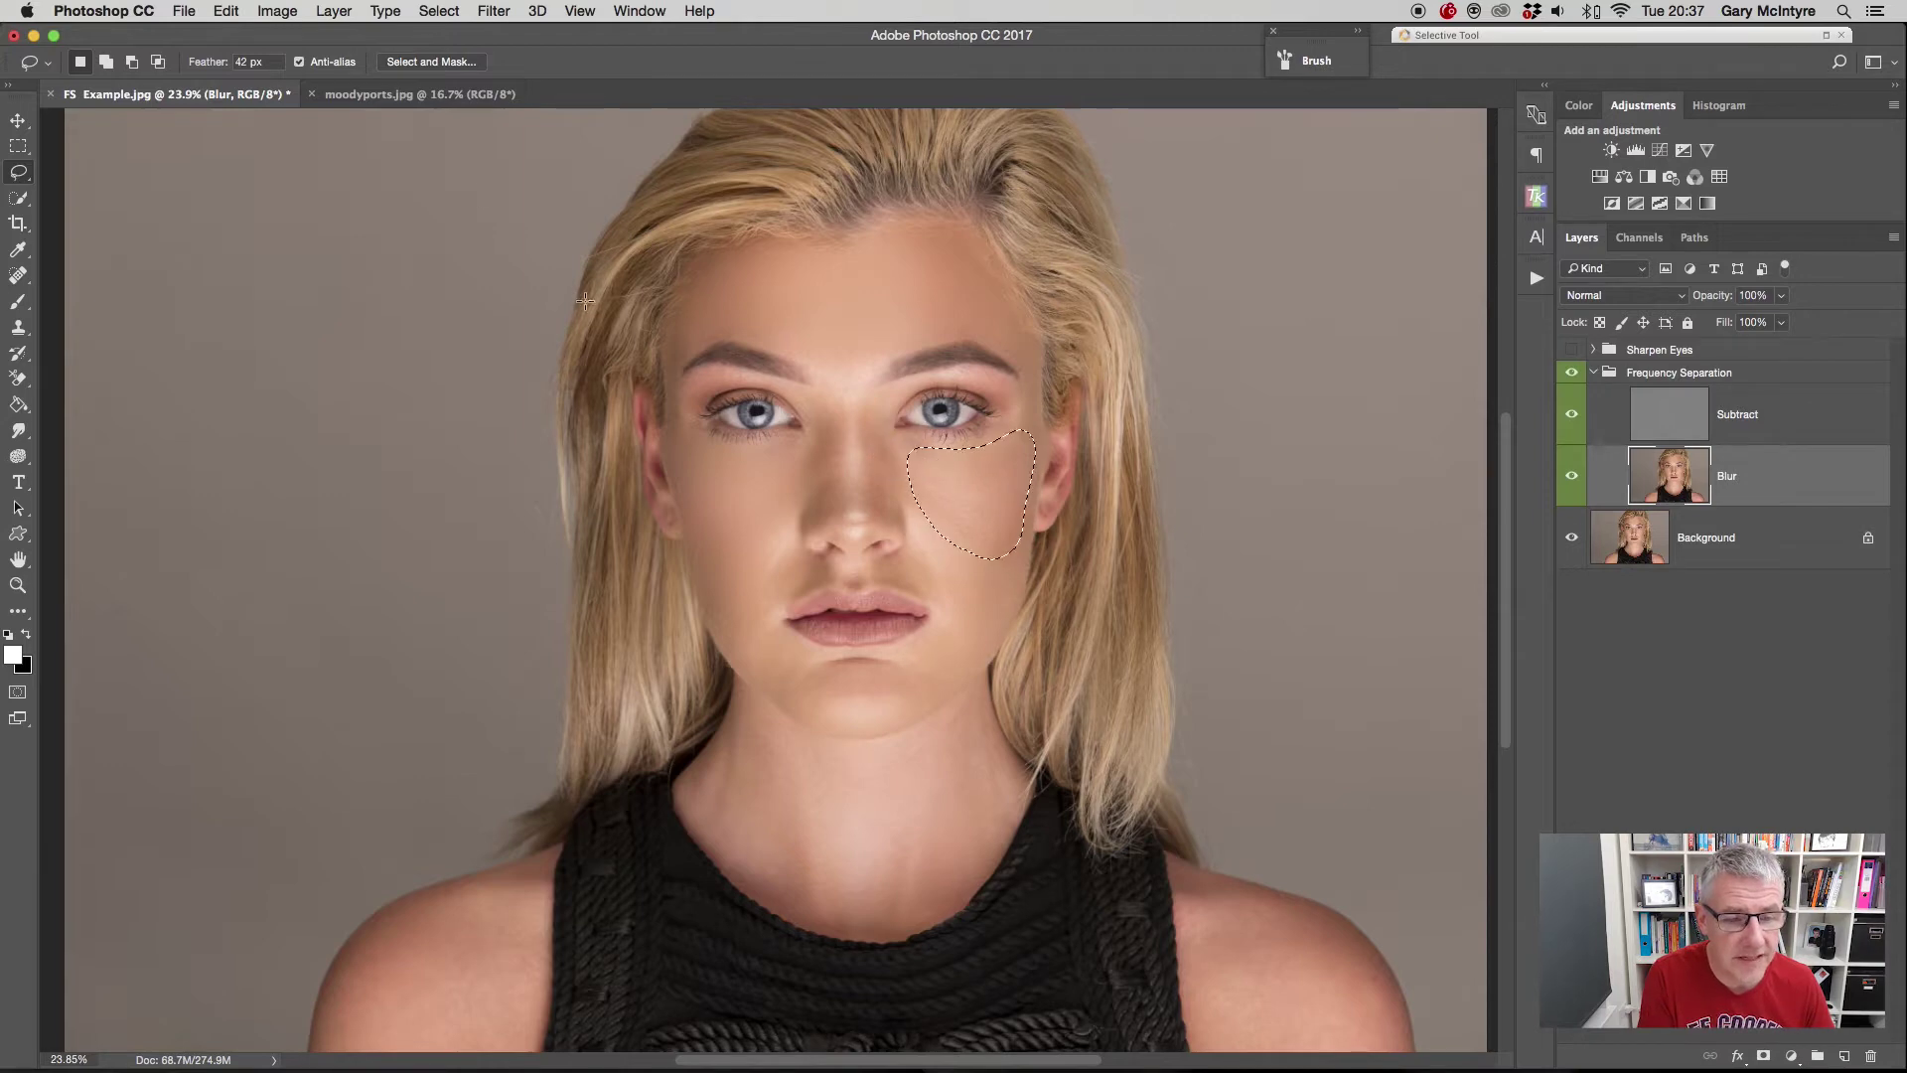
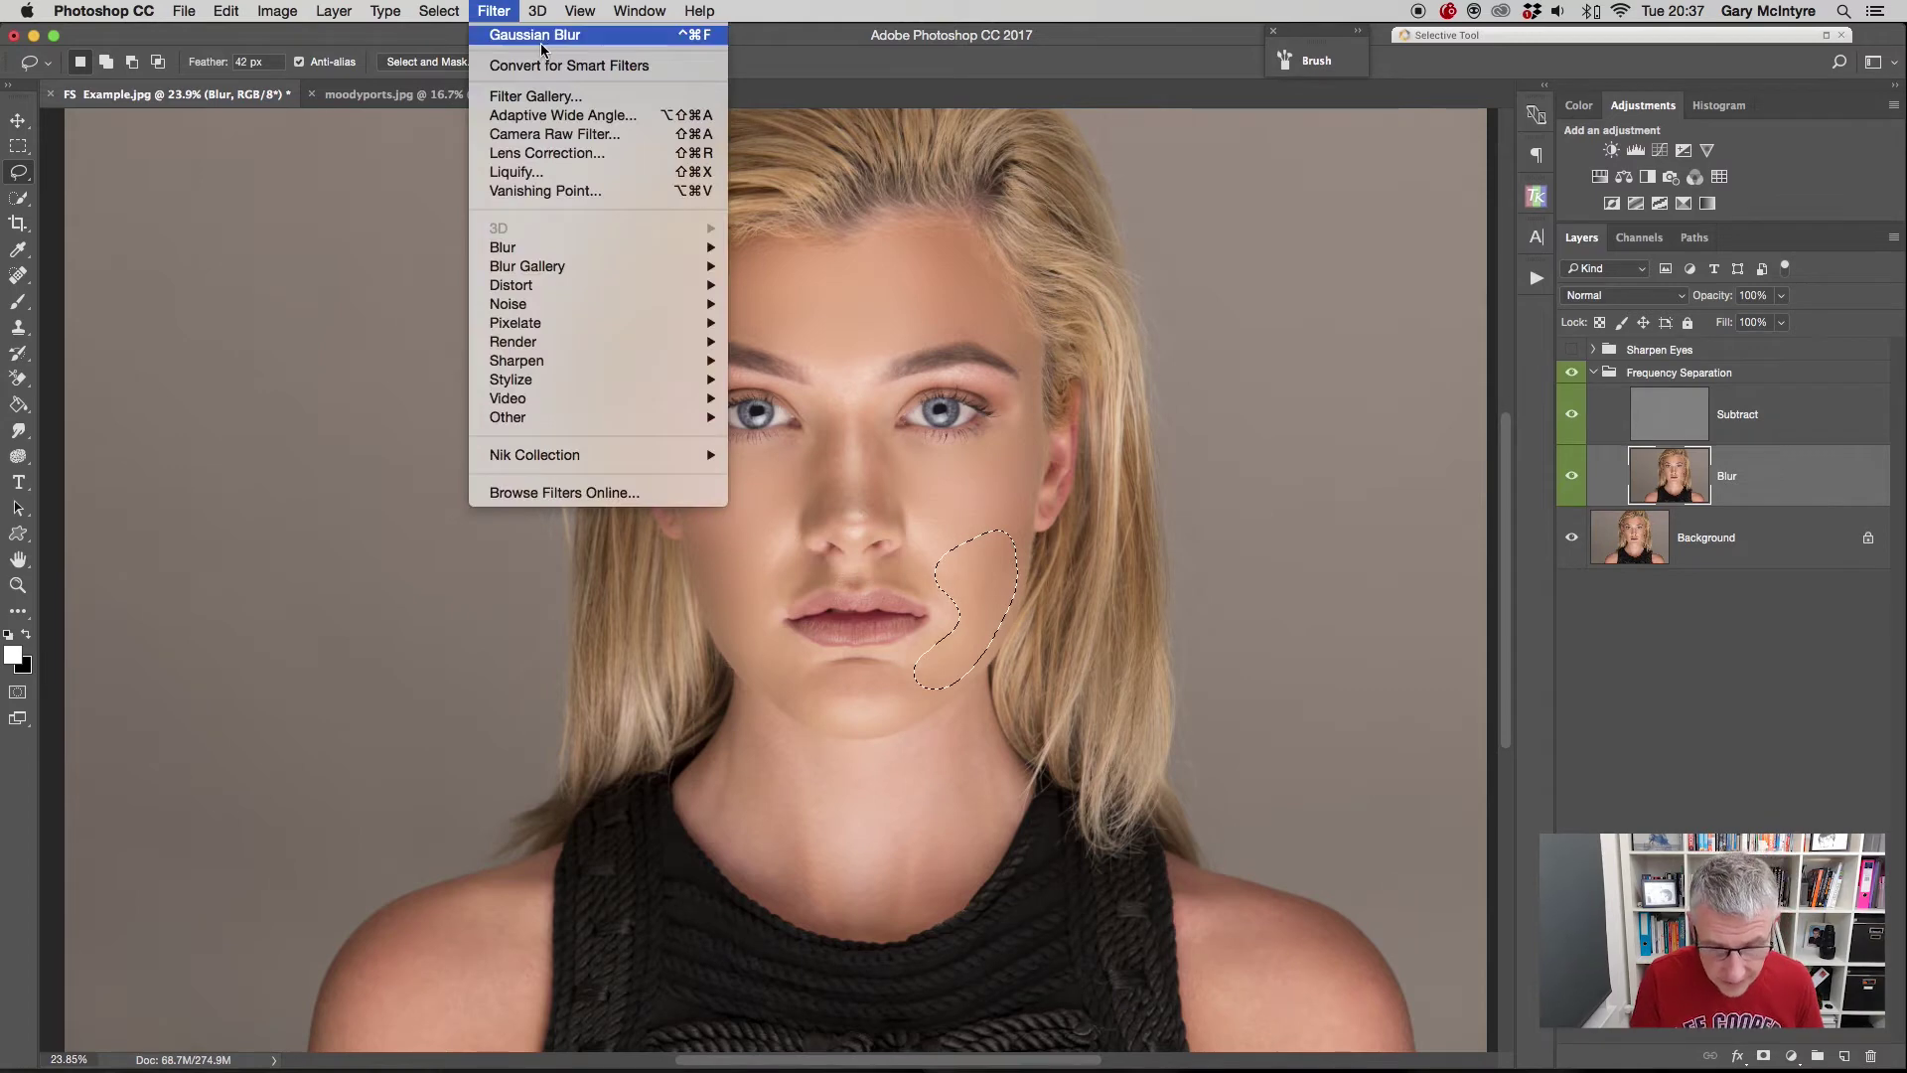
click(540, 44)
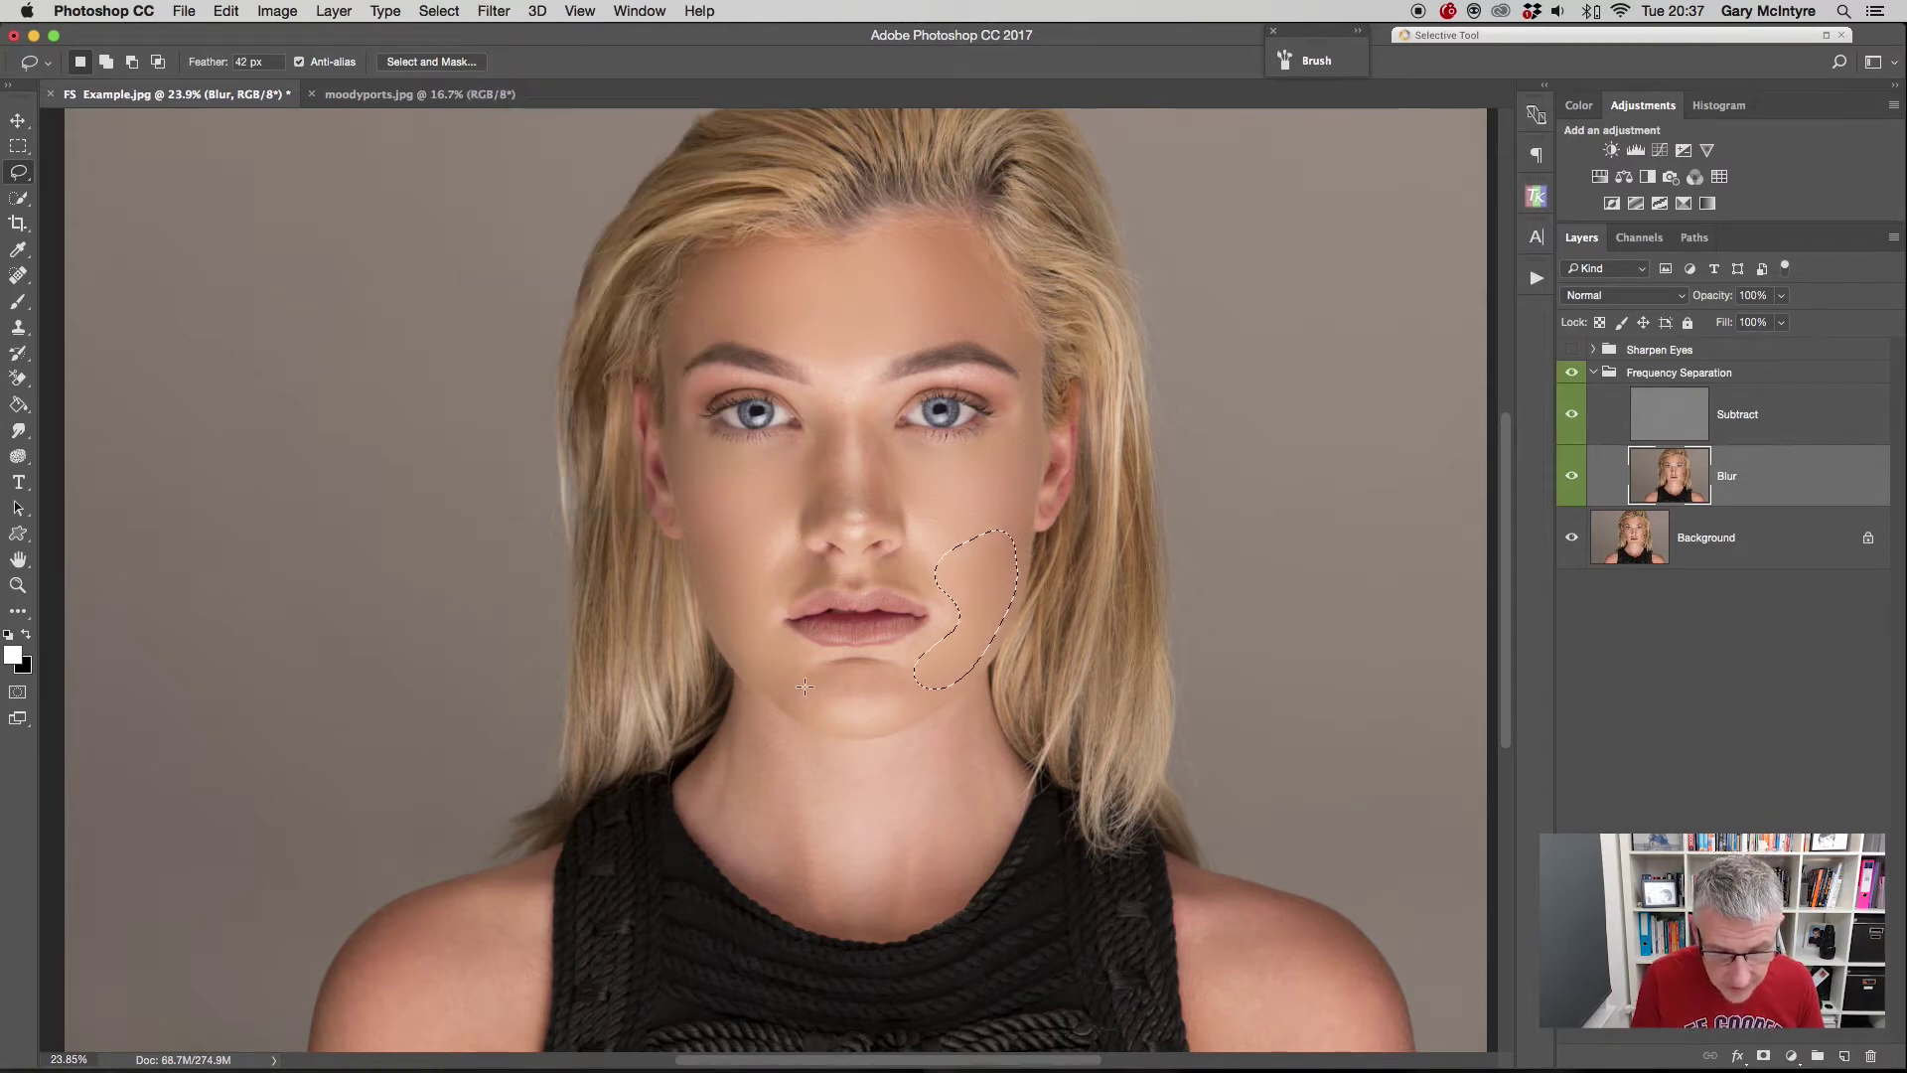
- Lasso the chin below the model's lower lip and apply a Gaussian Blur with a 6.2-pixel radius to it
mouse_move(797, 655)
mouse_down()
mouse_move(922, 660)
mouse_move(890, 707)
mouse_move(813, 715)
mouse_move(788, 664)
mouse_move(806, 648)
mouse_up()
key(super+plus)
key(super+plus)
key(super+plus)
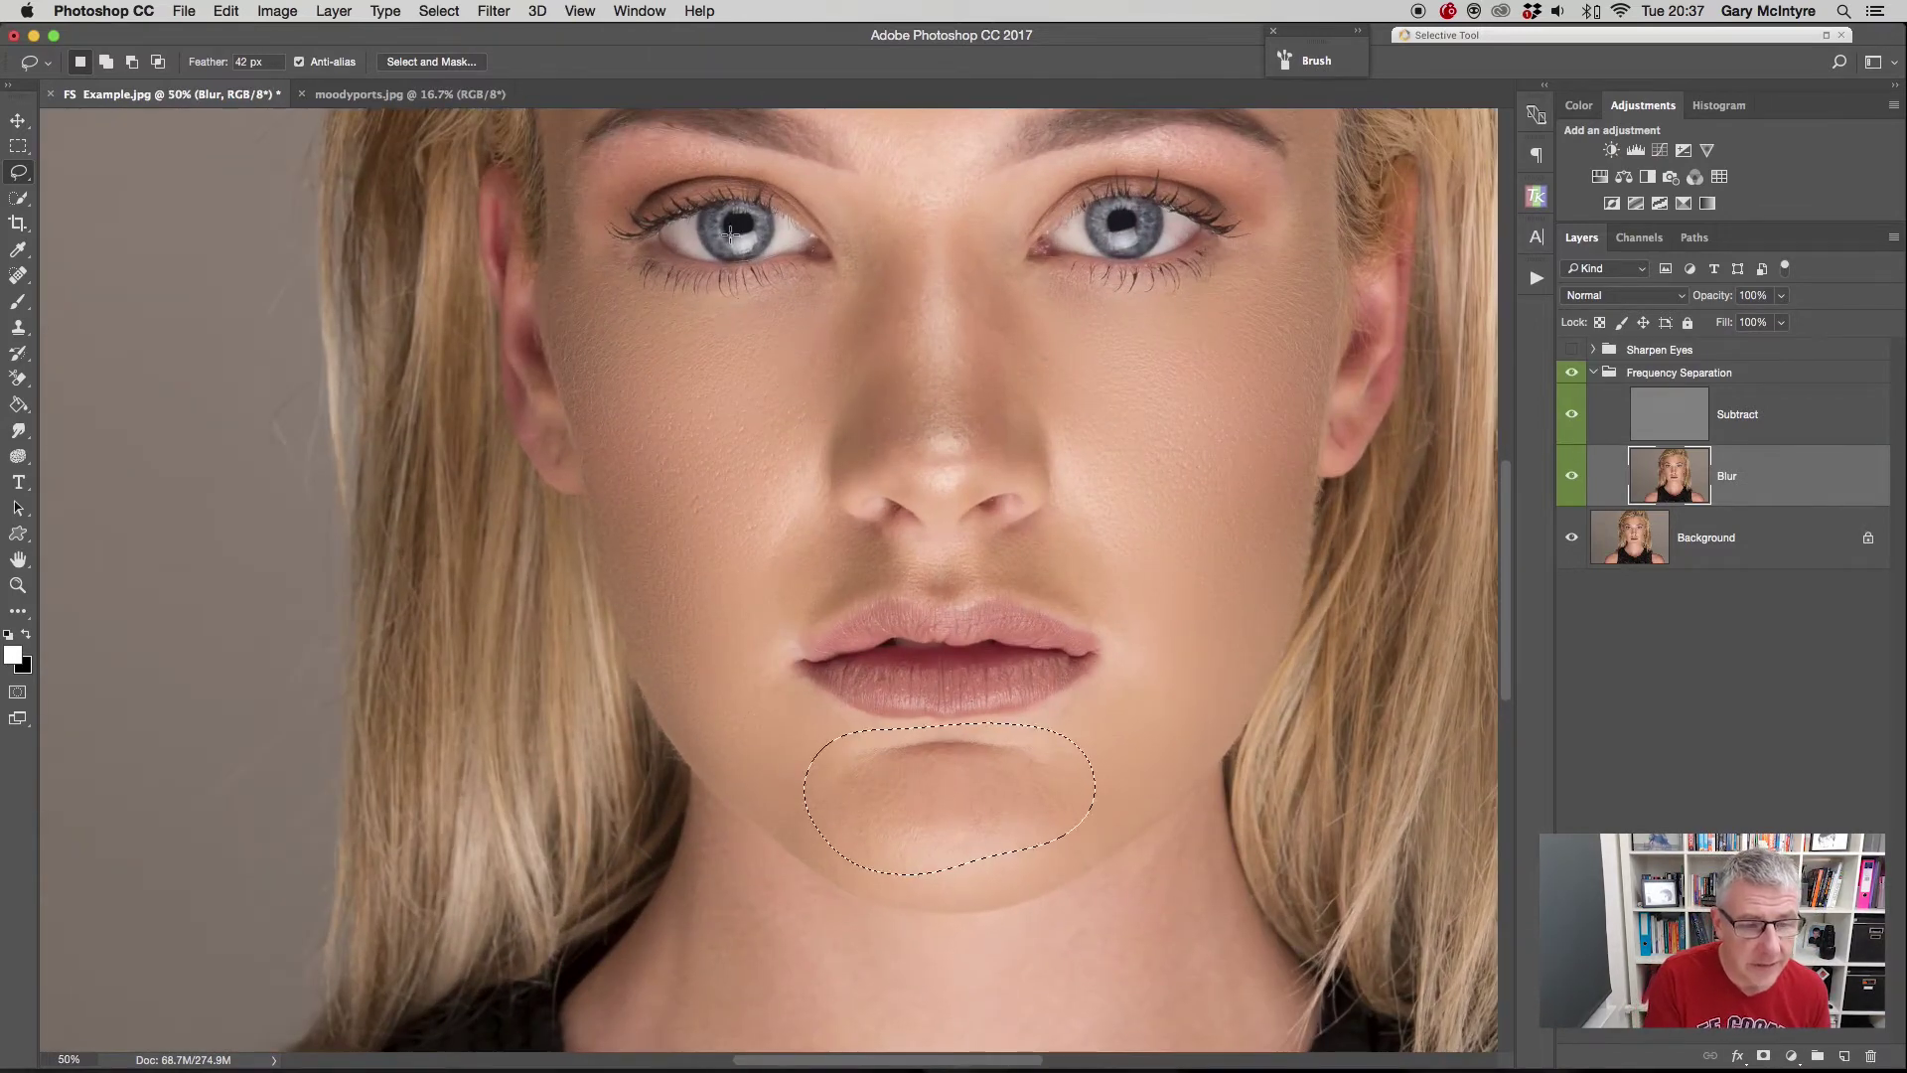
click(494, 11)
mouse_move(592, 252)
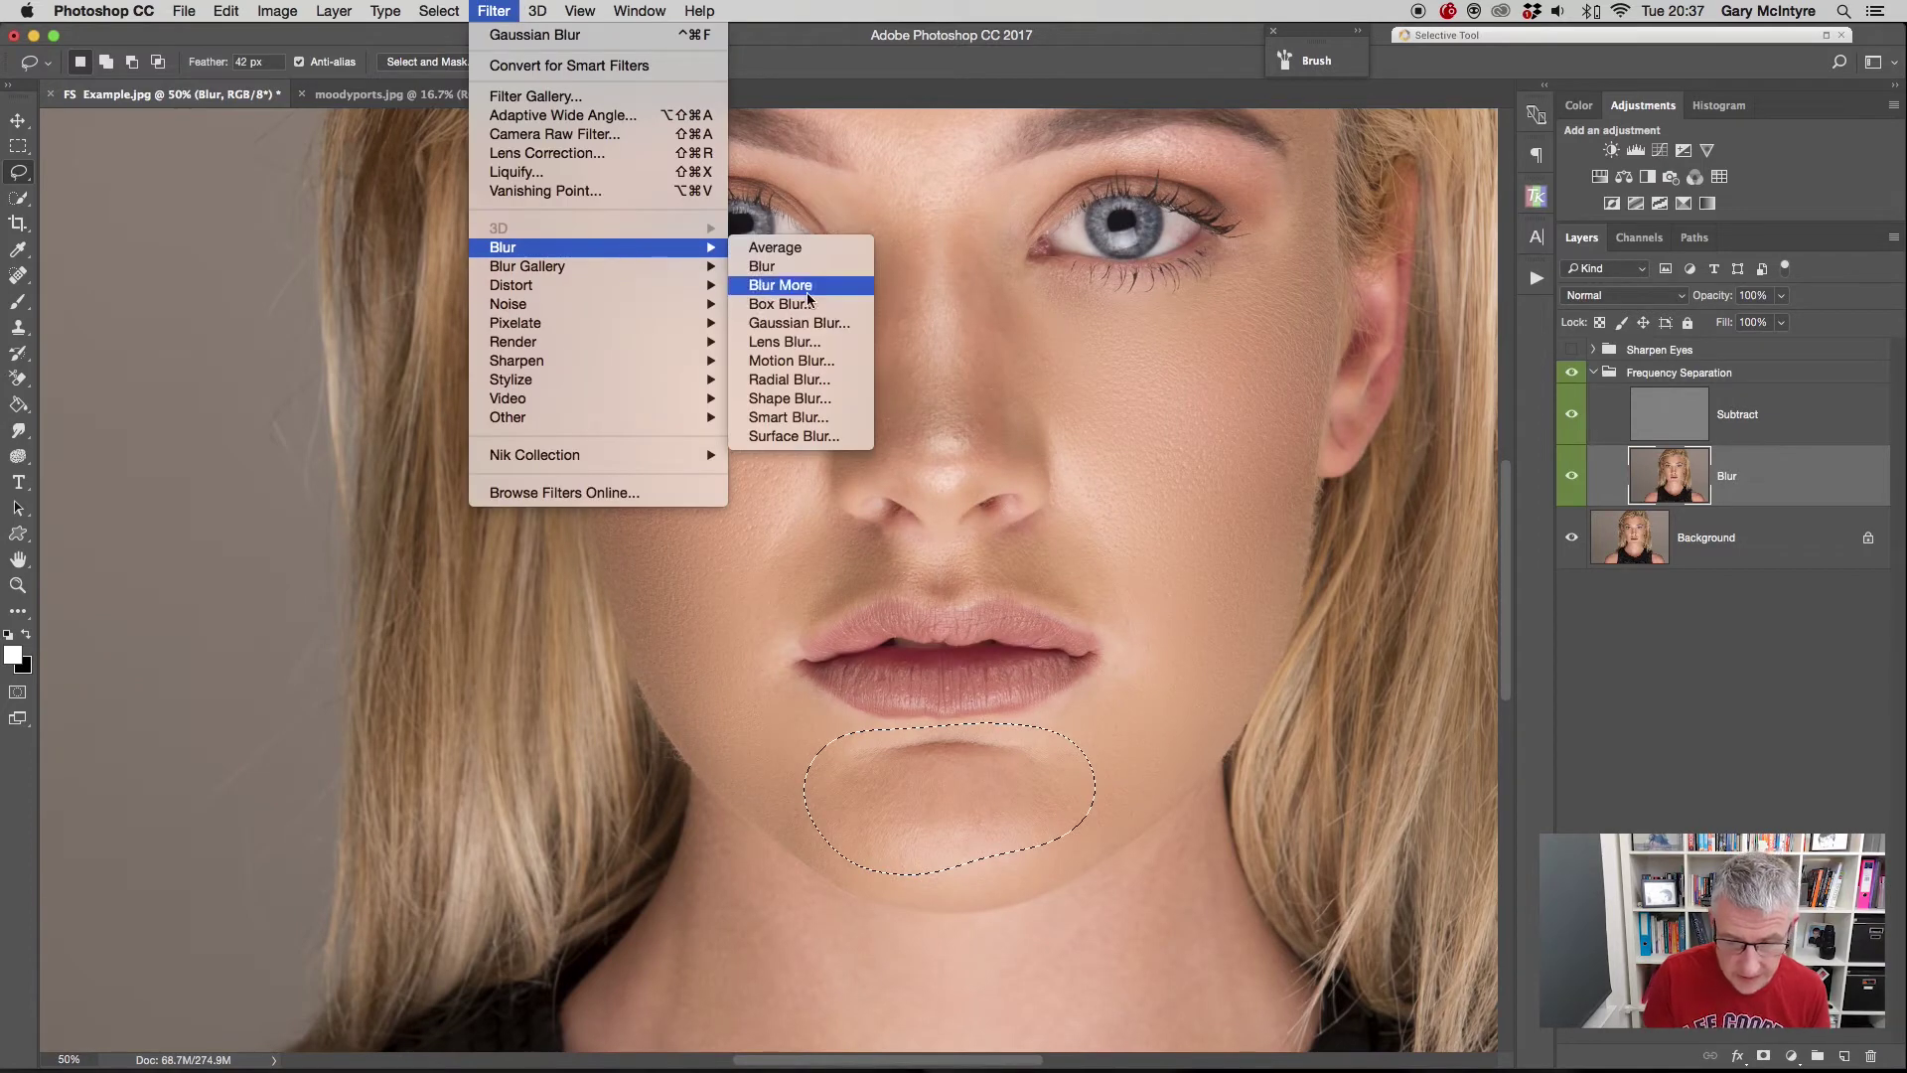
click(794, 324)
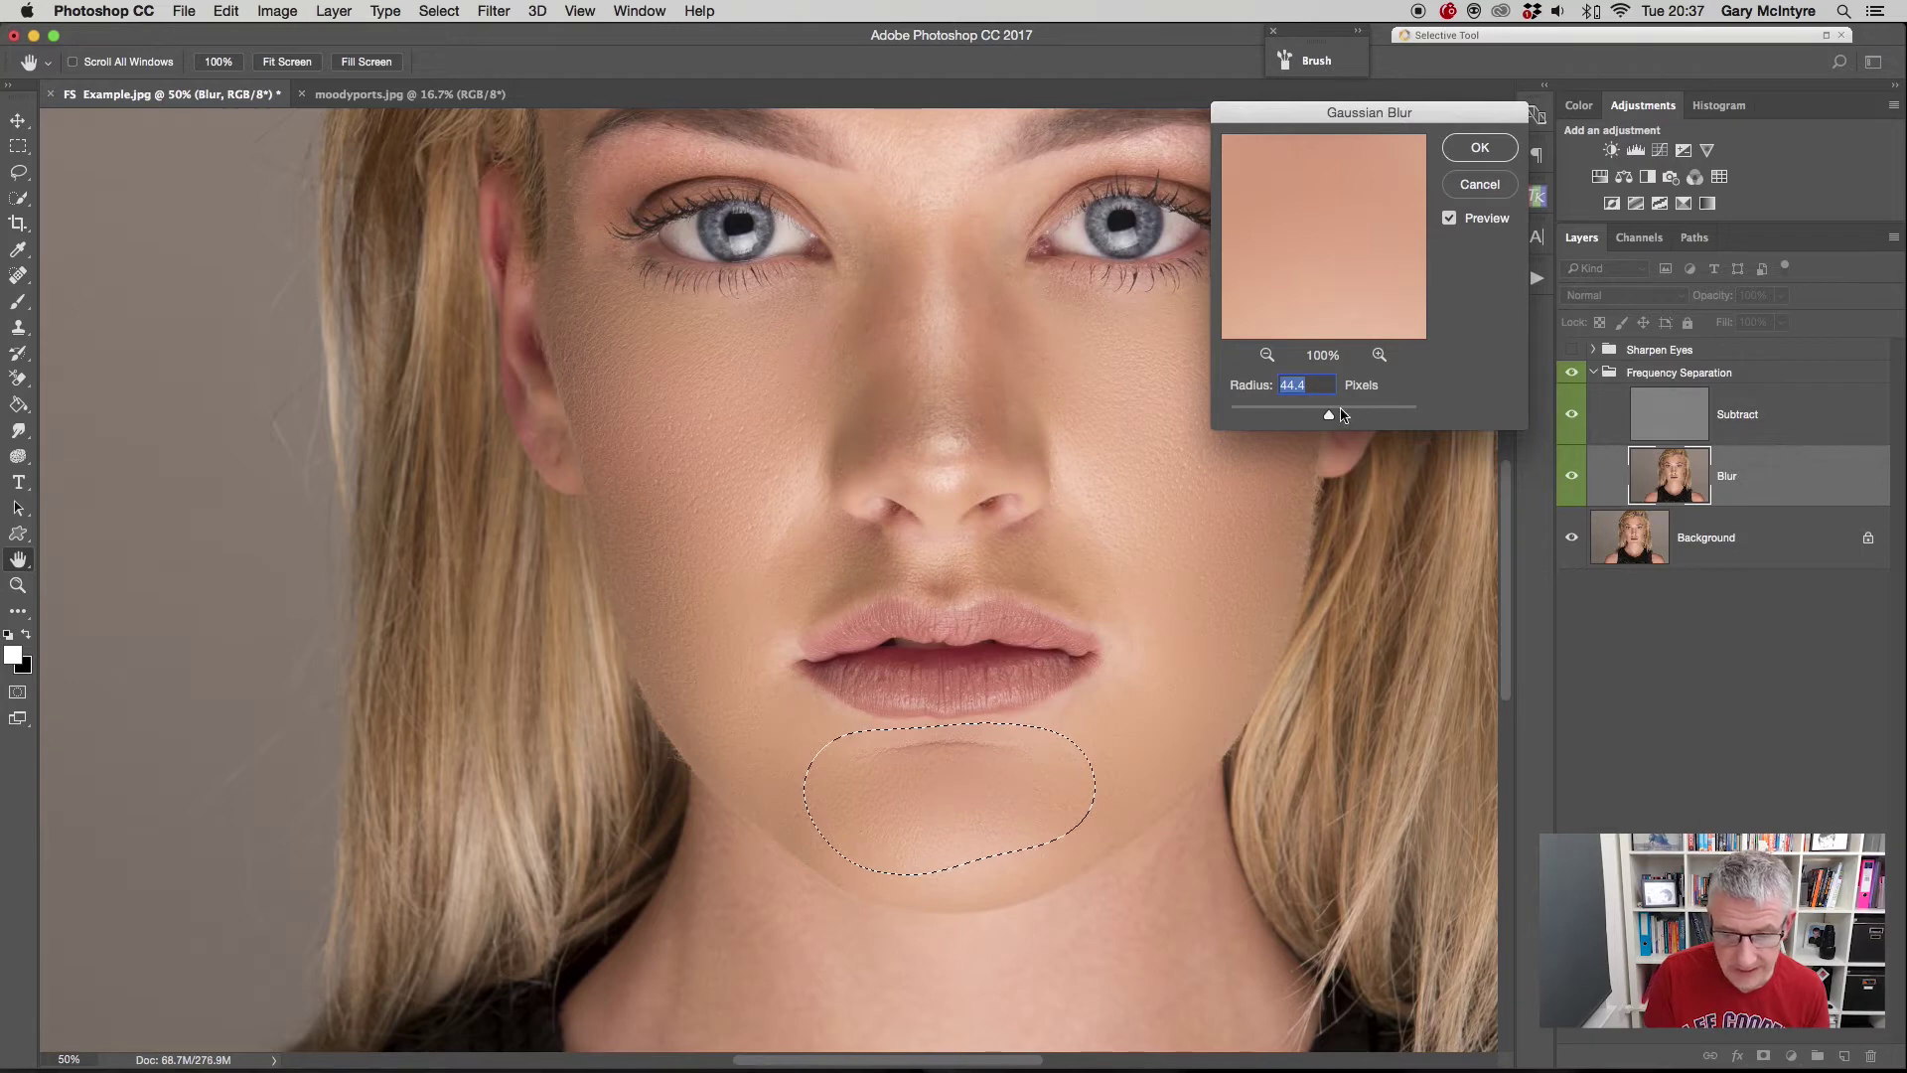
drag(1331, 417, 1289, 417)
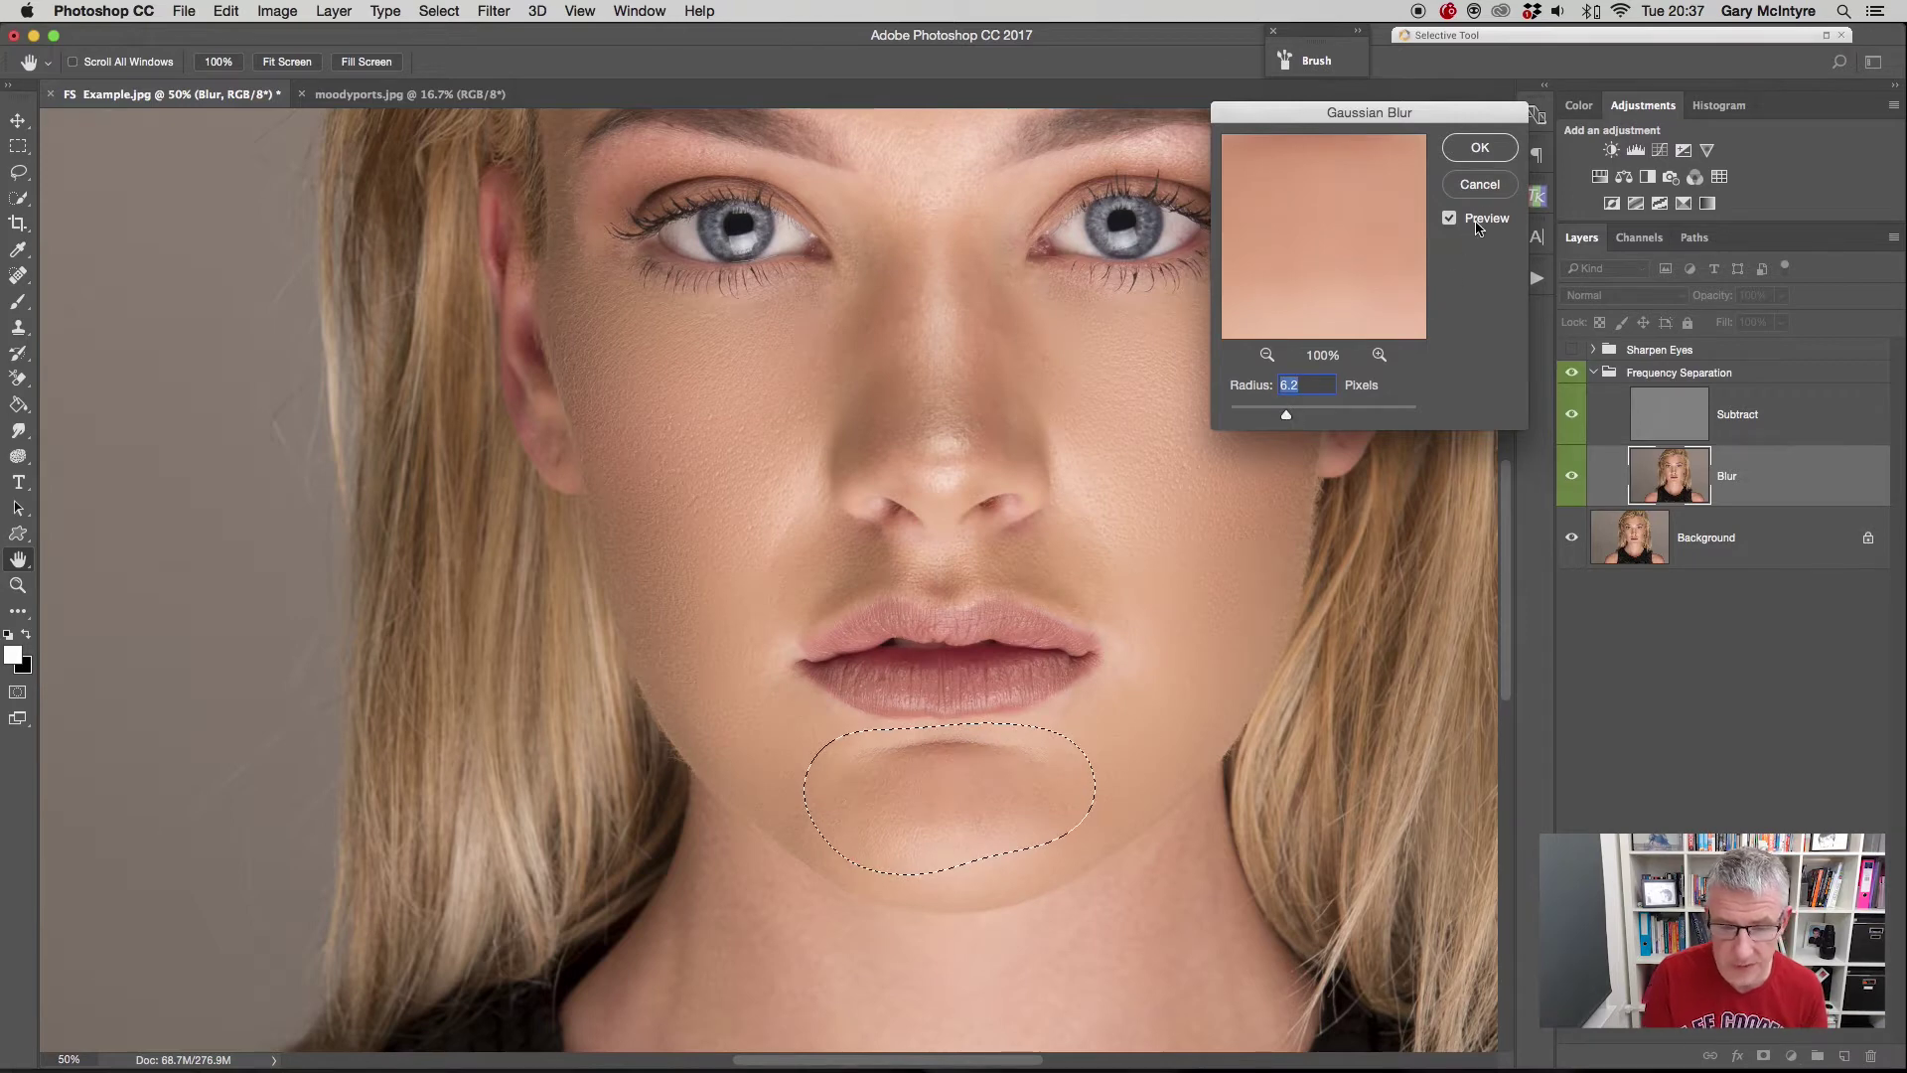
click(1480, 147)
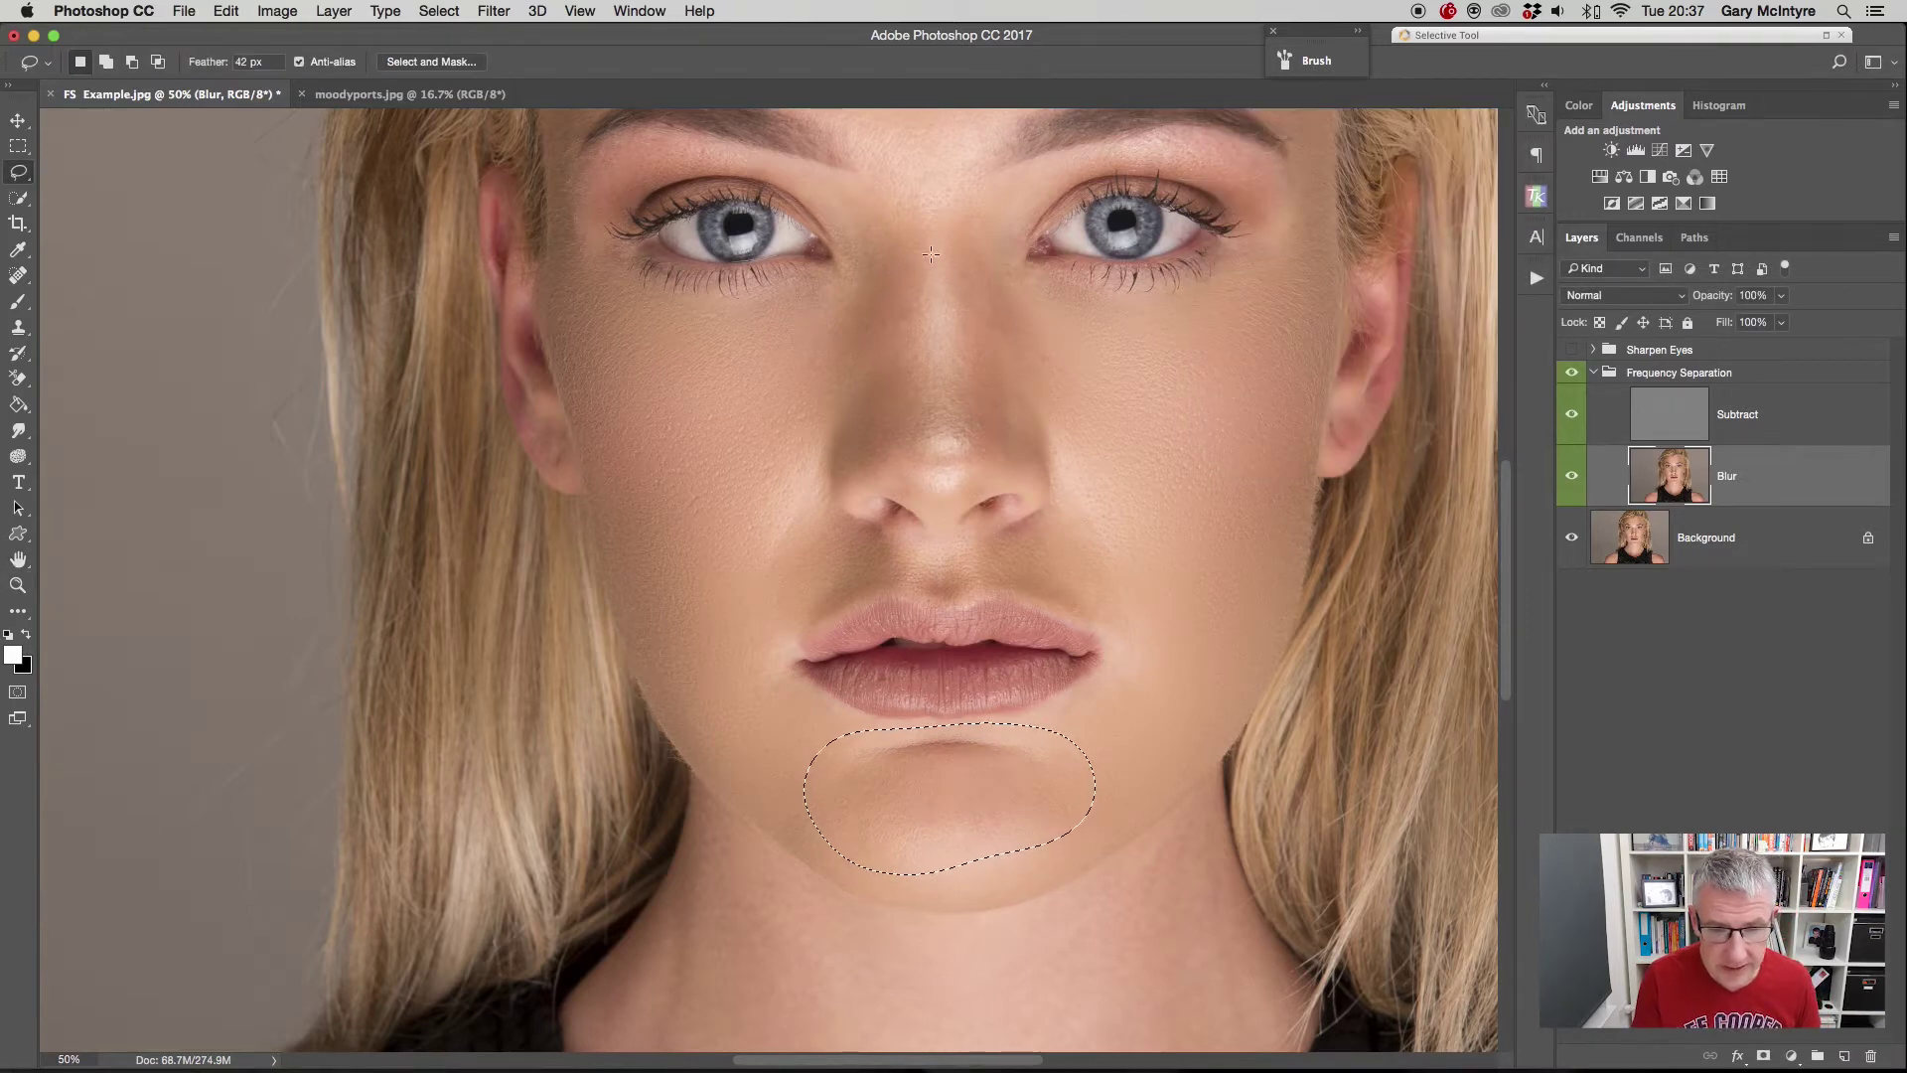
- Lasso the skin between the model's eyebrows and apply a Gaussian Blur with a 5.0-pixel radius to it
scroll(954, 493, up, 5)
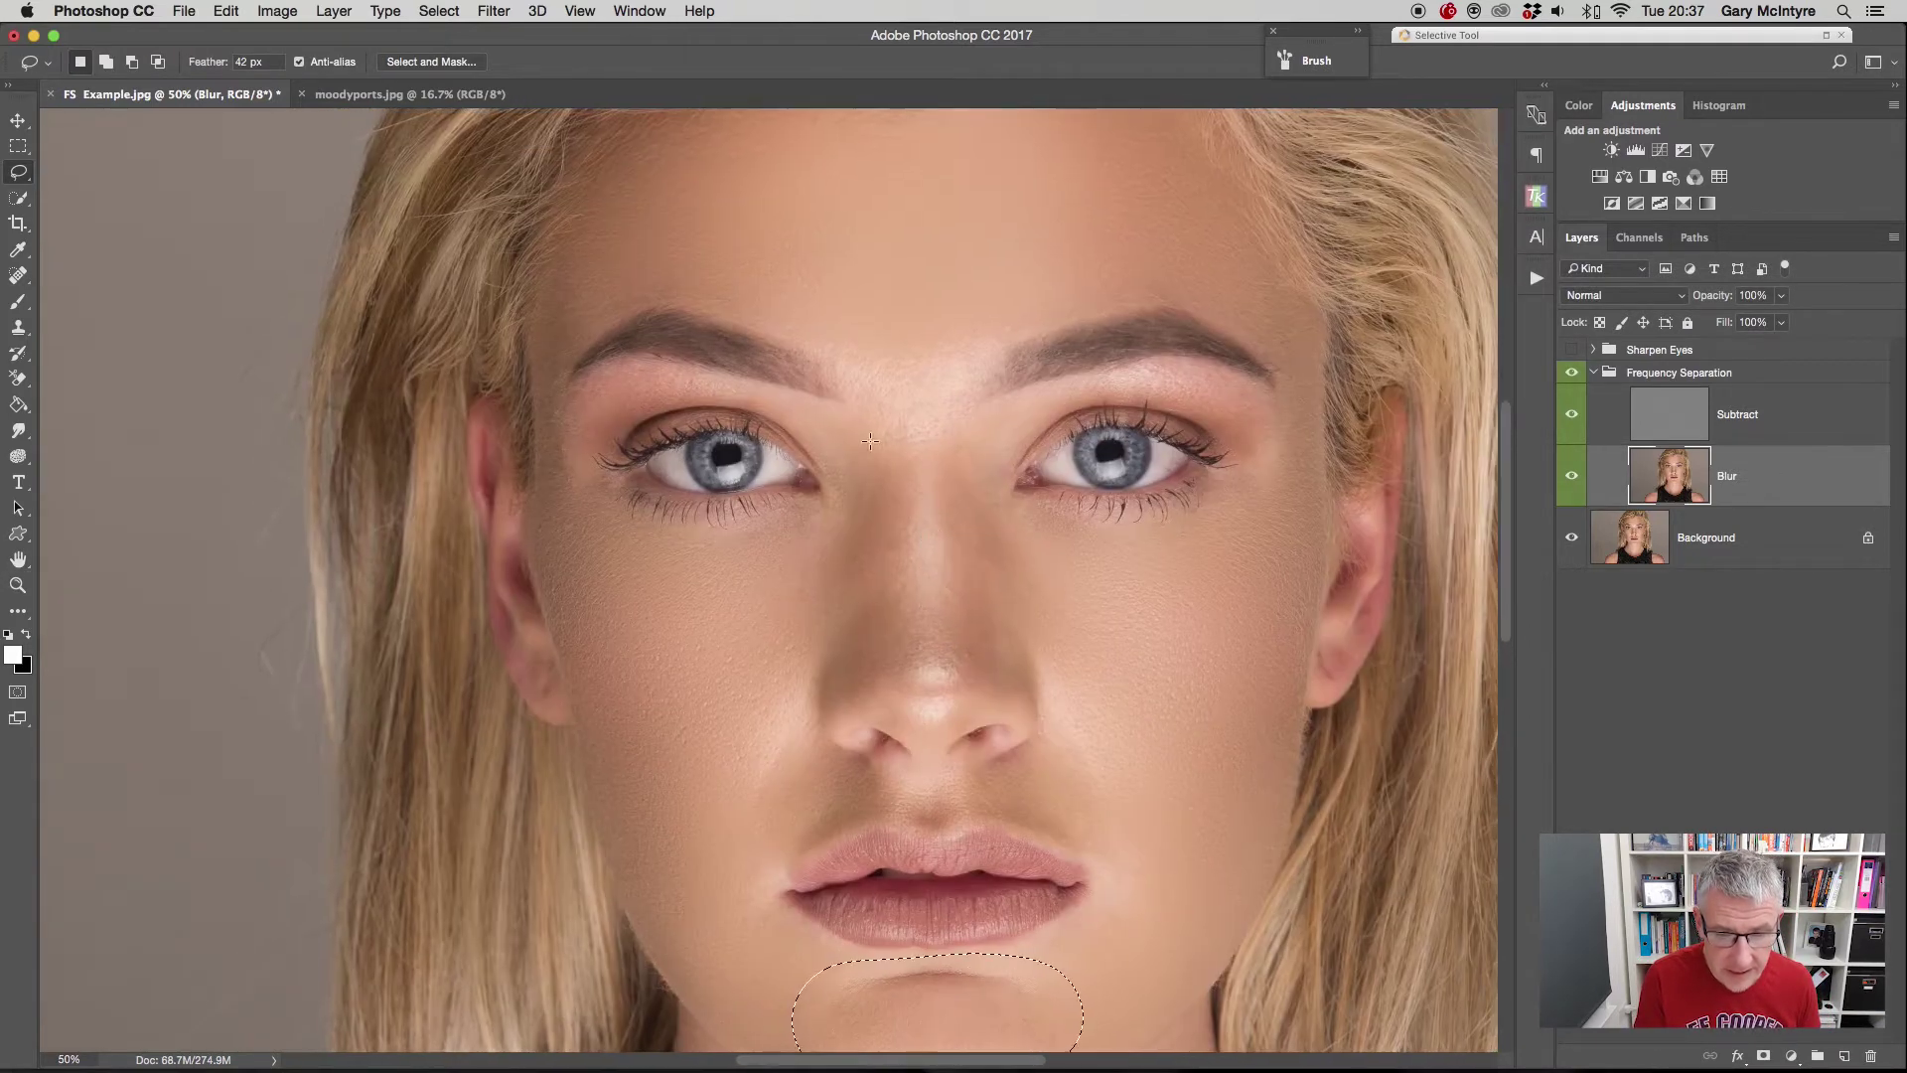
mouse_move(790, 327)
mouse_down()
mouse_move(844, 384)
mouse_move(874, 465)
mouse_move(918, 472)
mouse_move(978, 429)
mouse_move(1019, 335)
mouse_move(1011, 293)
mouse_move(915, 277)
mouse_move(768, 338)
mouse_up()
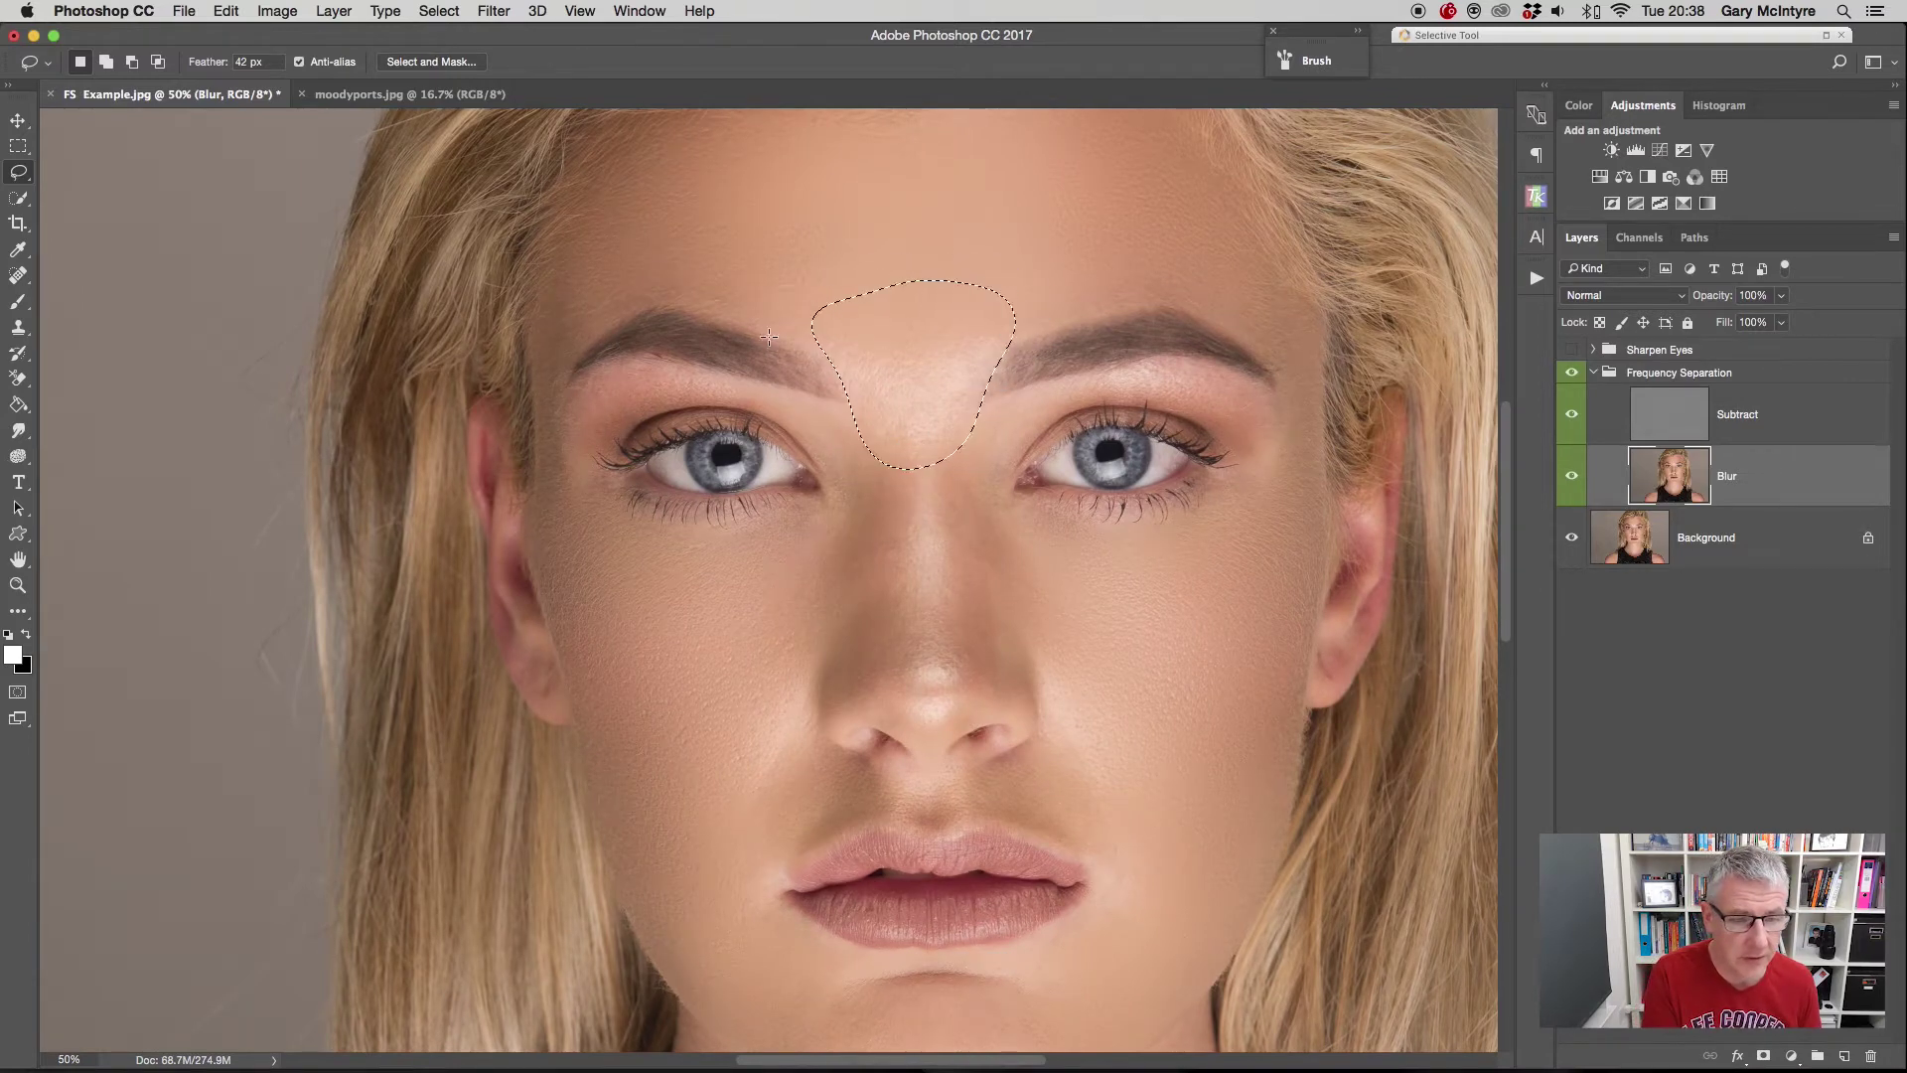
click(493, 11)
mouse_move(562, 250)
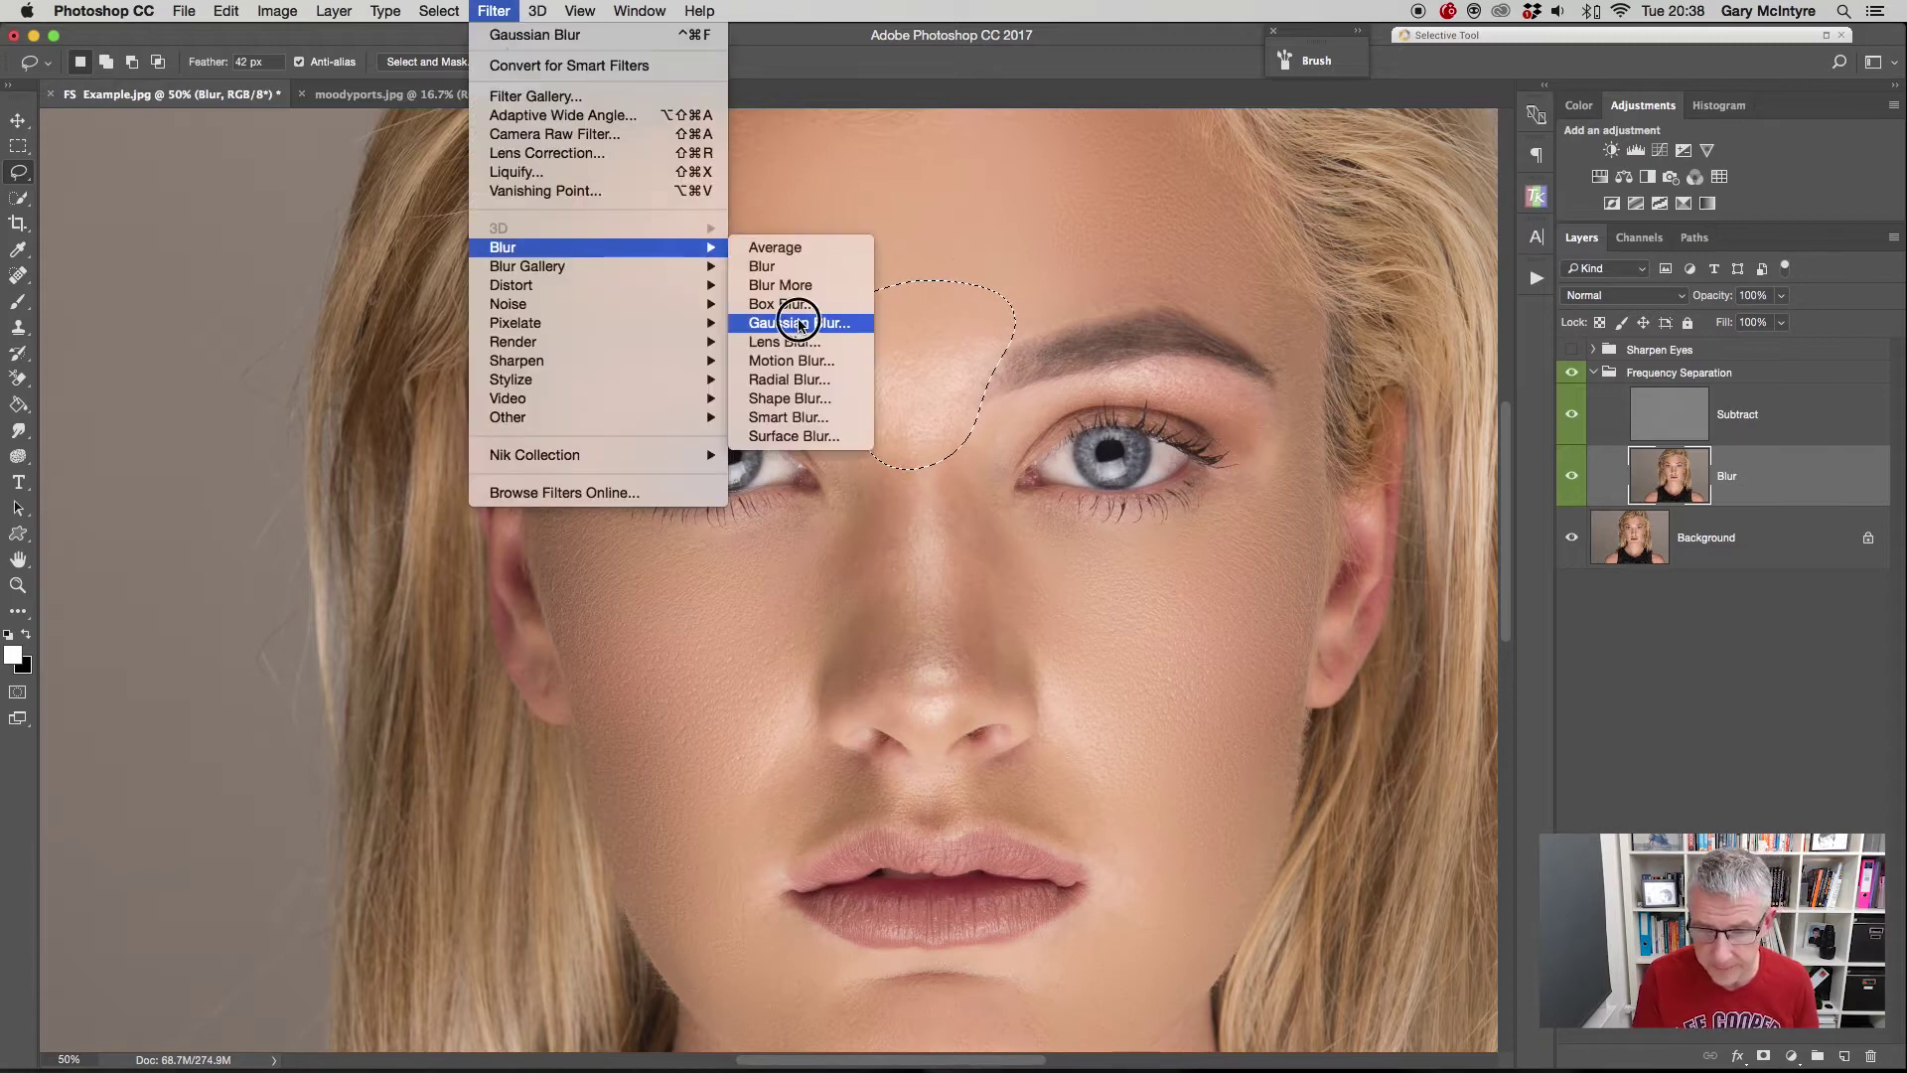
click(801, 324)
mouse_move(1286, 415)
mouse_down()
mouse_move(1228, 418)
mouse_move(1361, 421)
mouse_move(1260, 419)
mouse_move(1278, 418)
mouse_up()
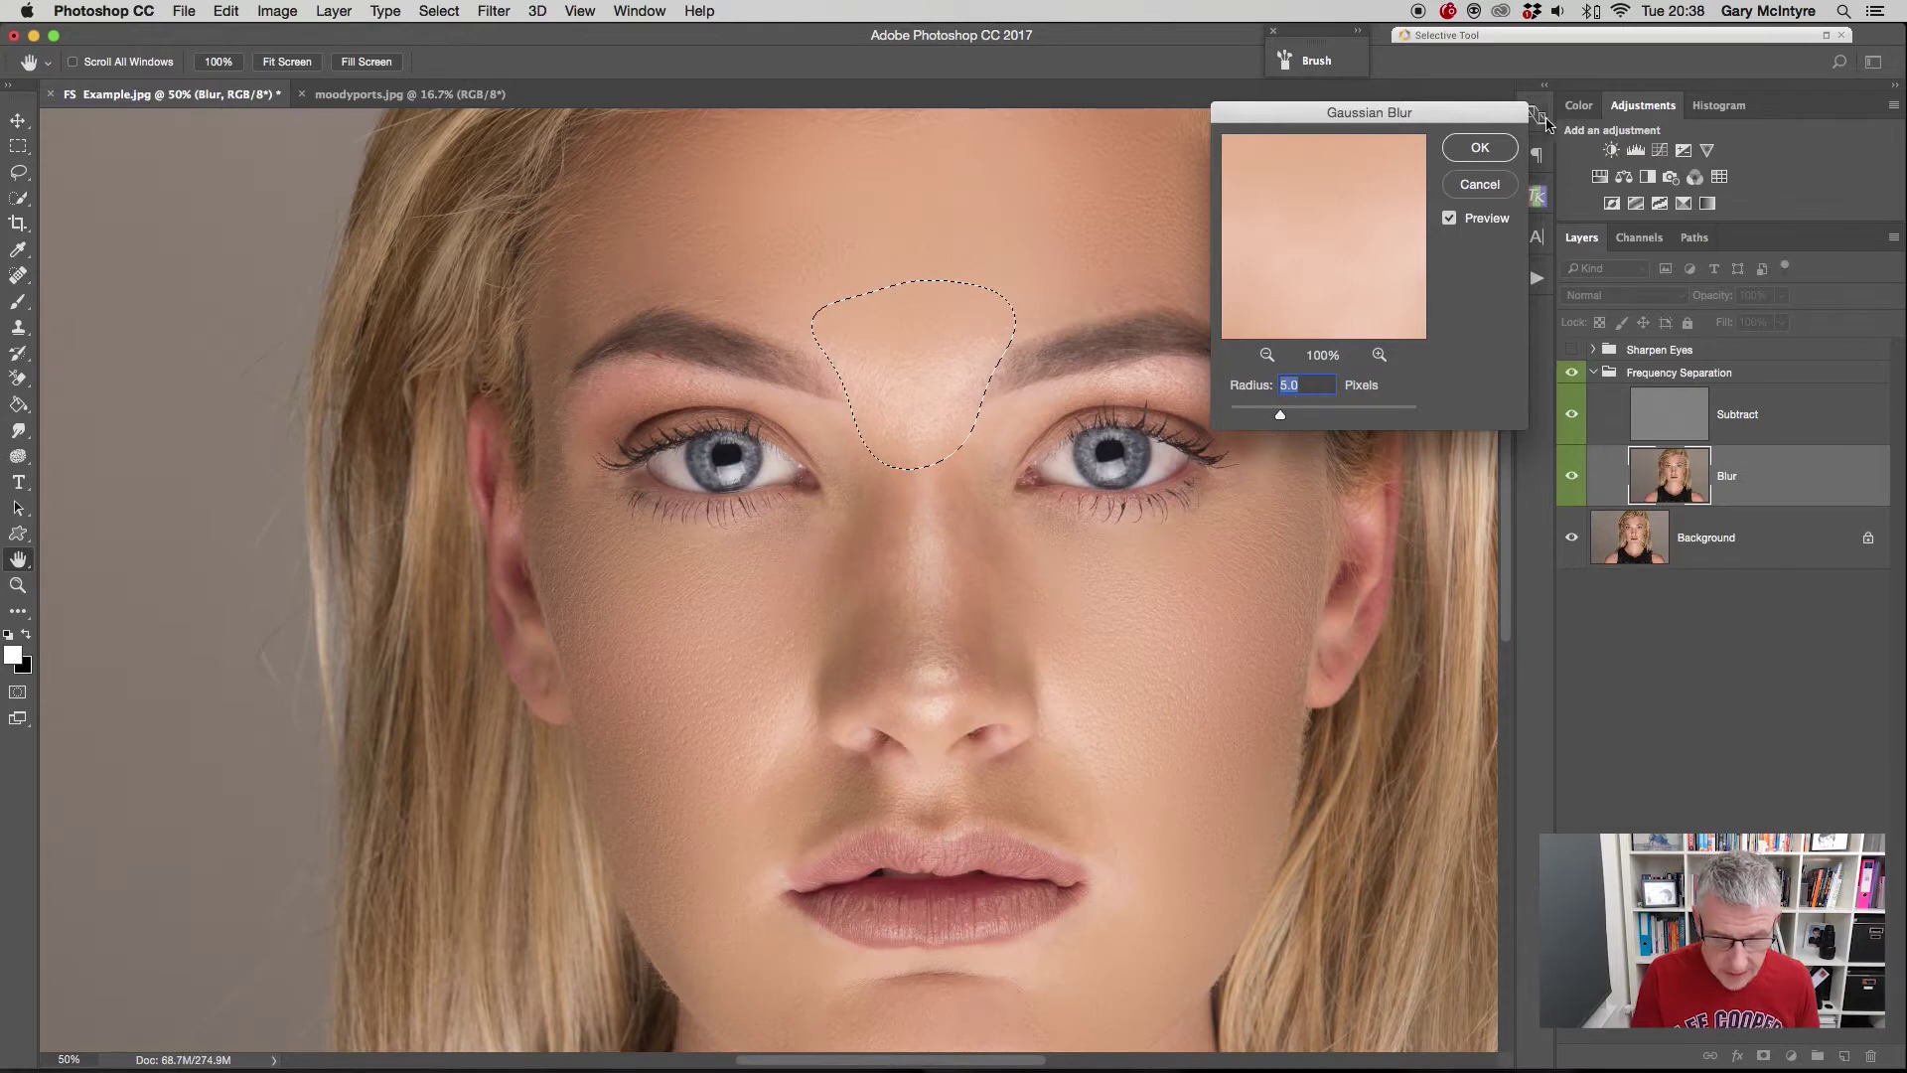
click(1479, 148)
- Lasso the bridge of the model's nose as a new selection and reapply the last Gaussian Blur to it
key(l)
key(super+d)
mouse_move(887, 527)
mouse_down()
mouse_move(944, 629)
mouse_move(962, 486)
mouse_move(899, 472)
mouse_up()
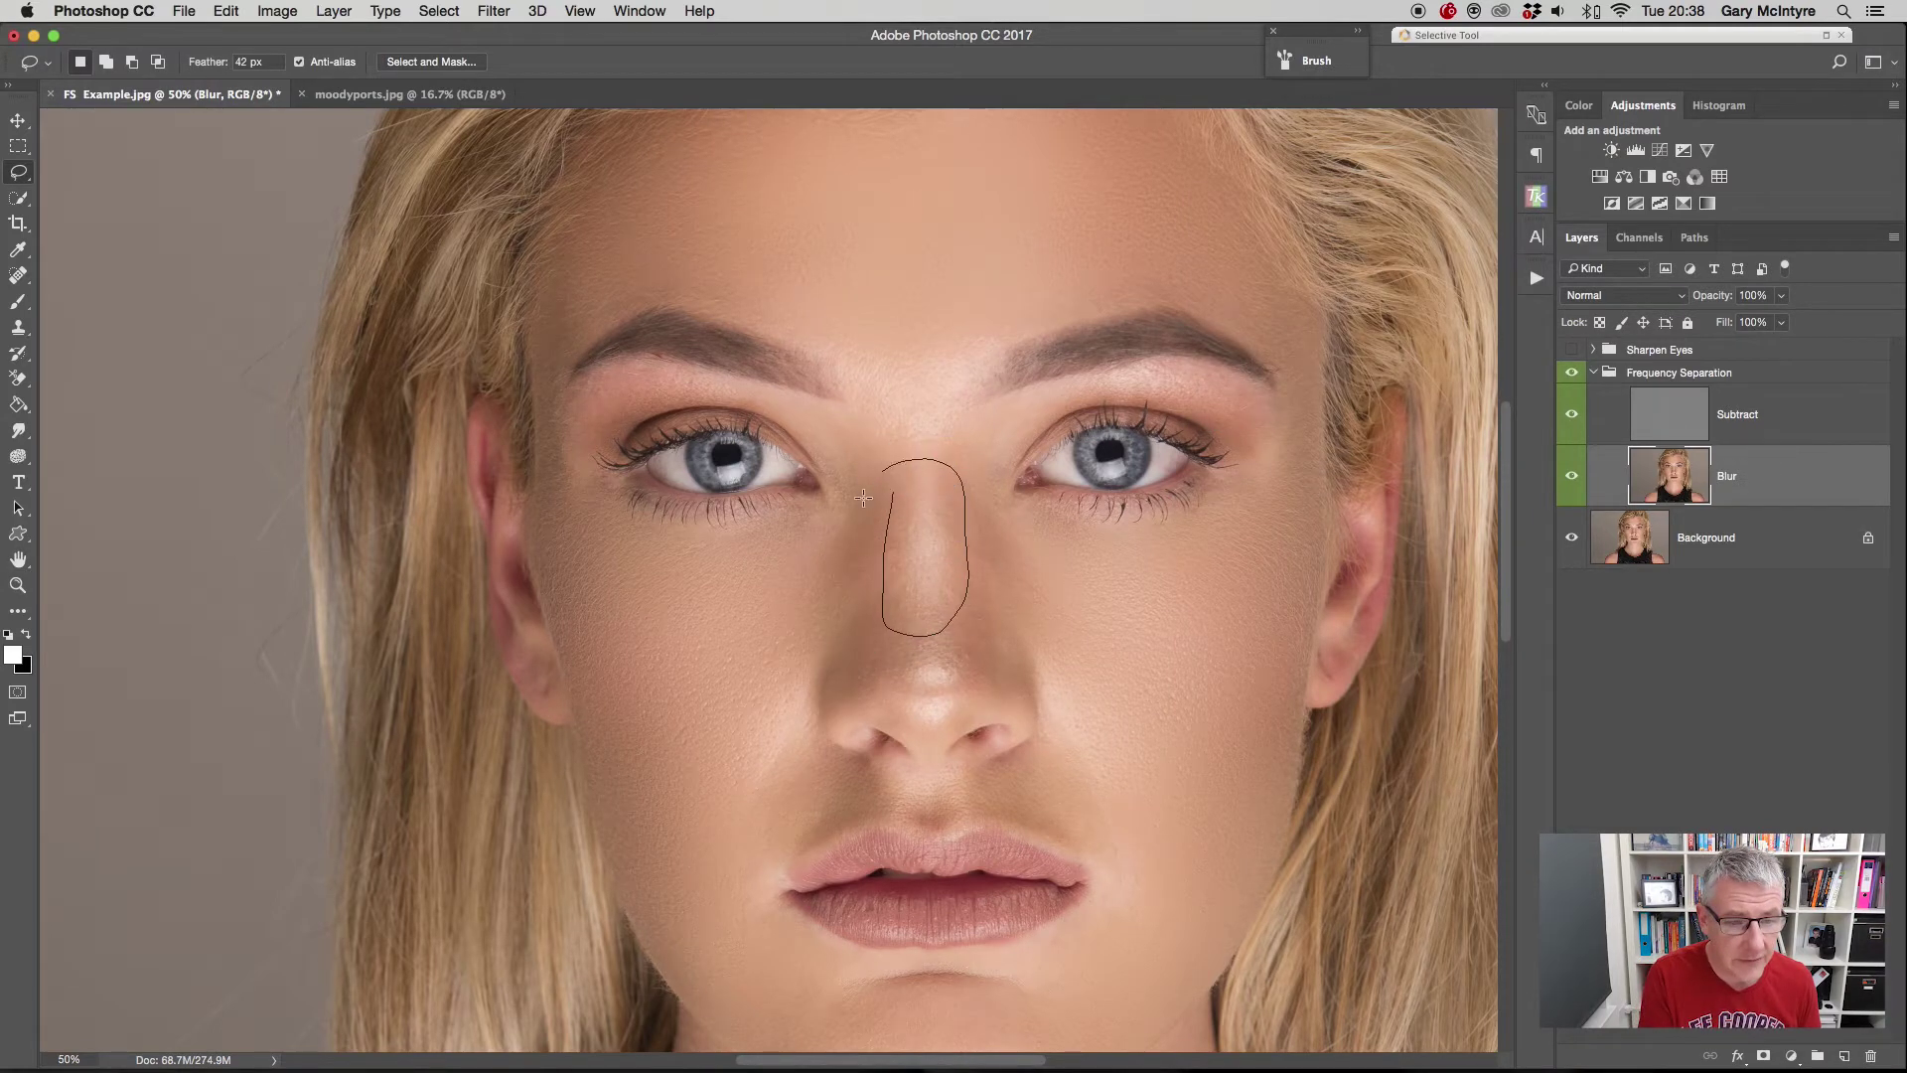
click(508, 10)
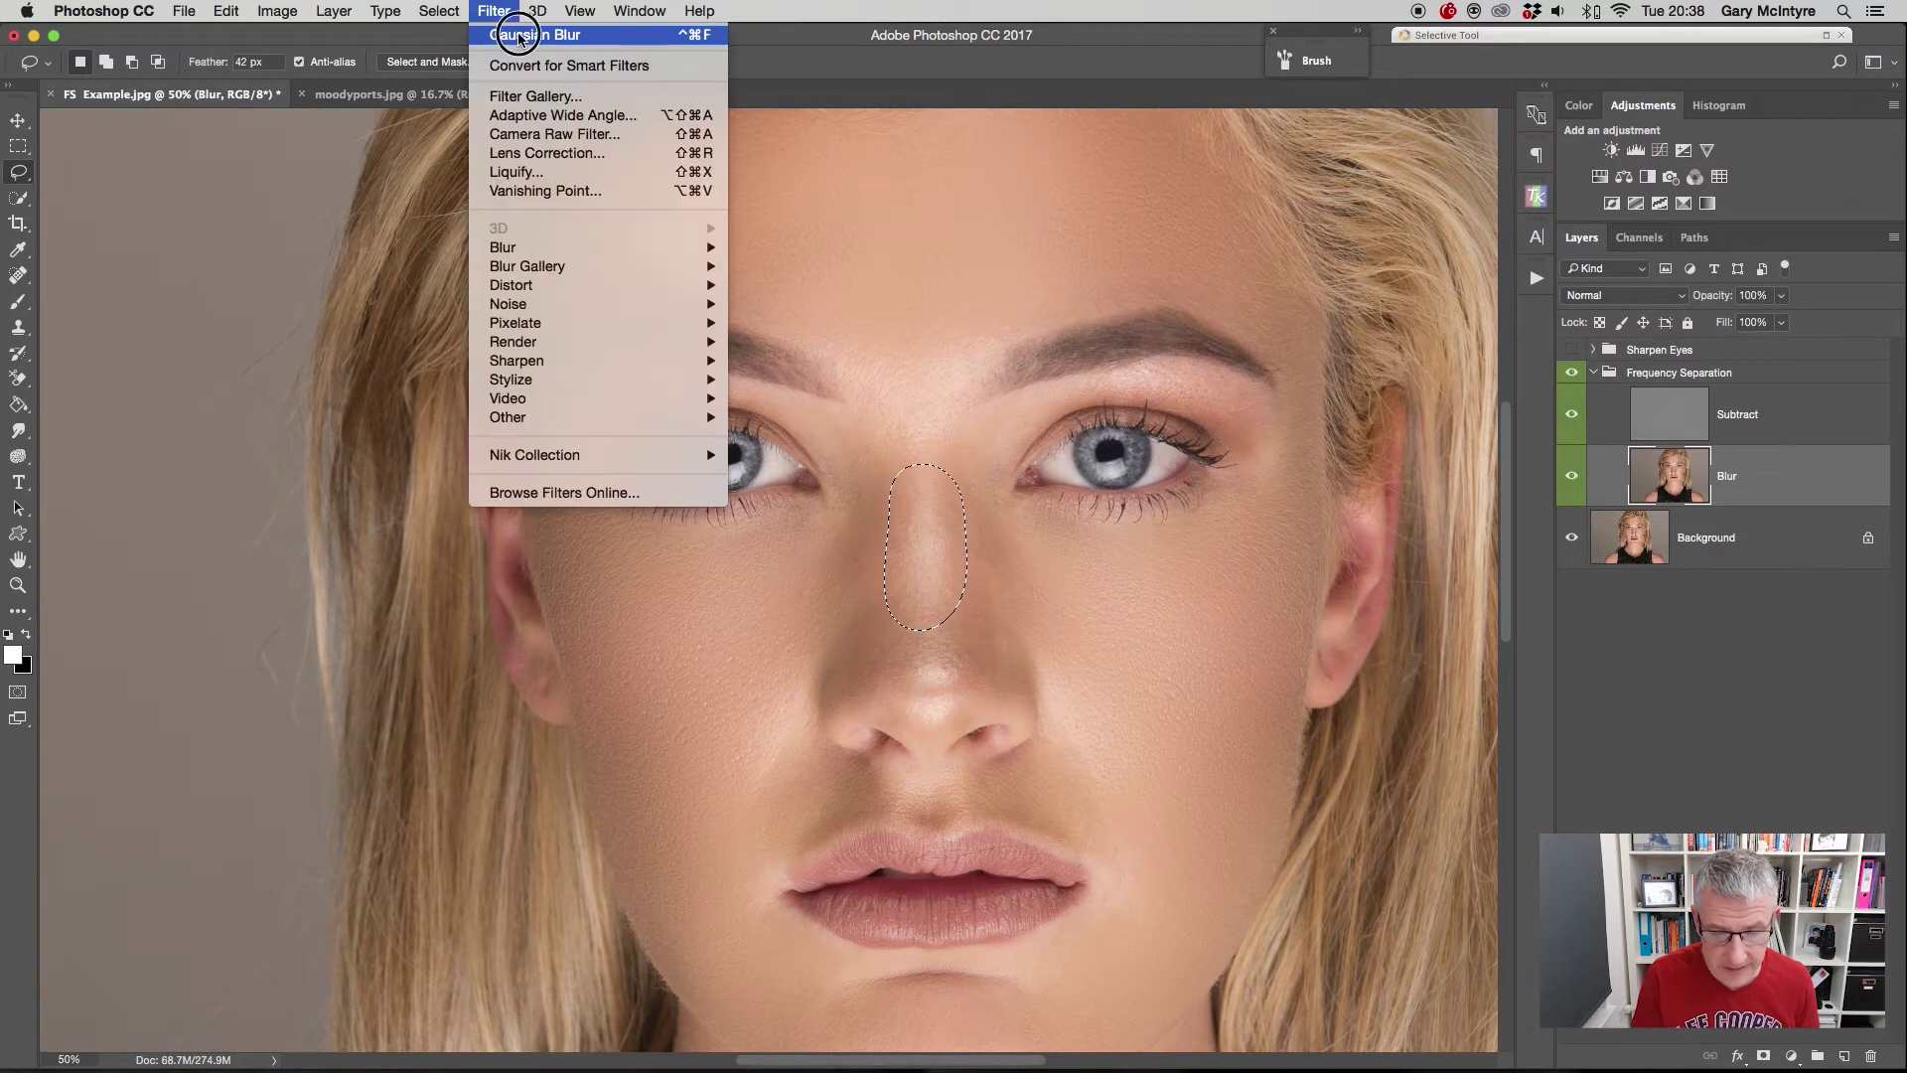
click(526, 29)
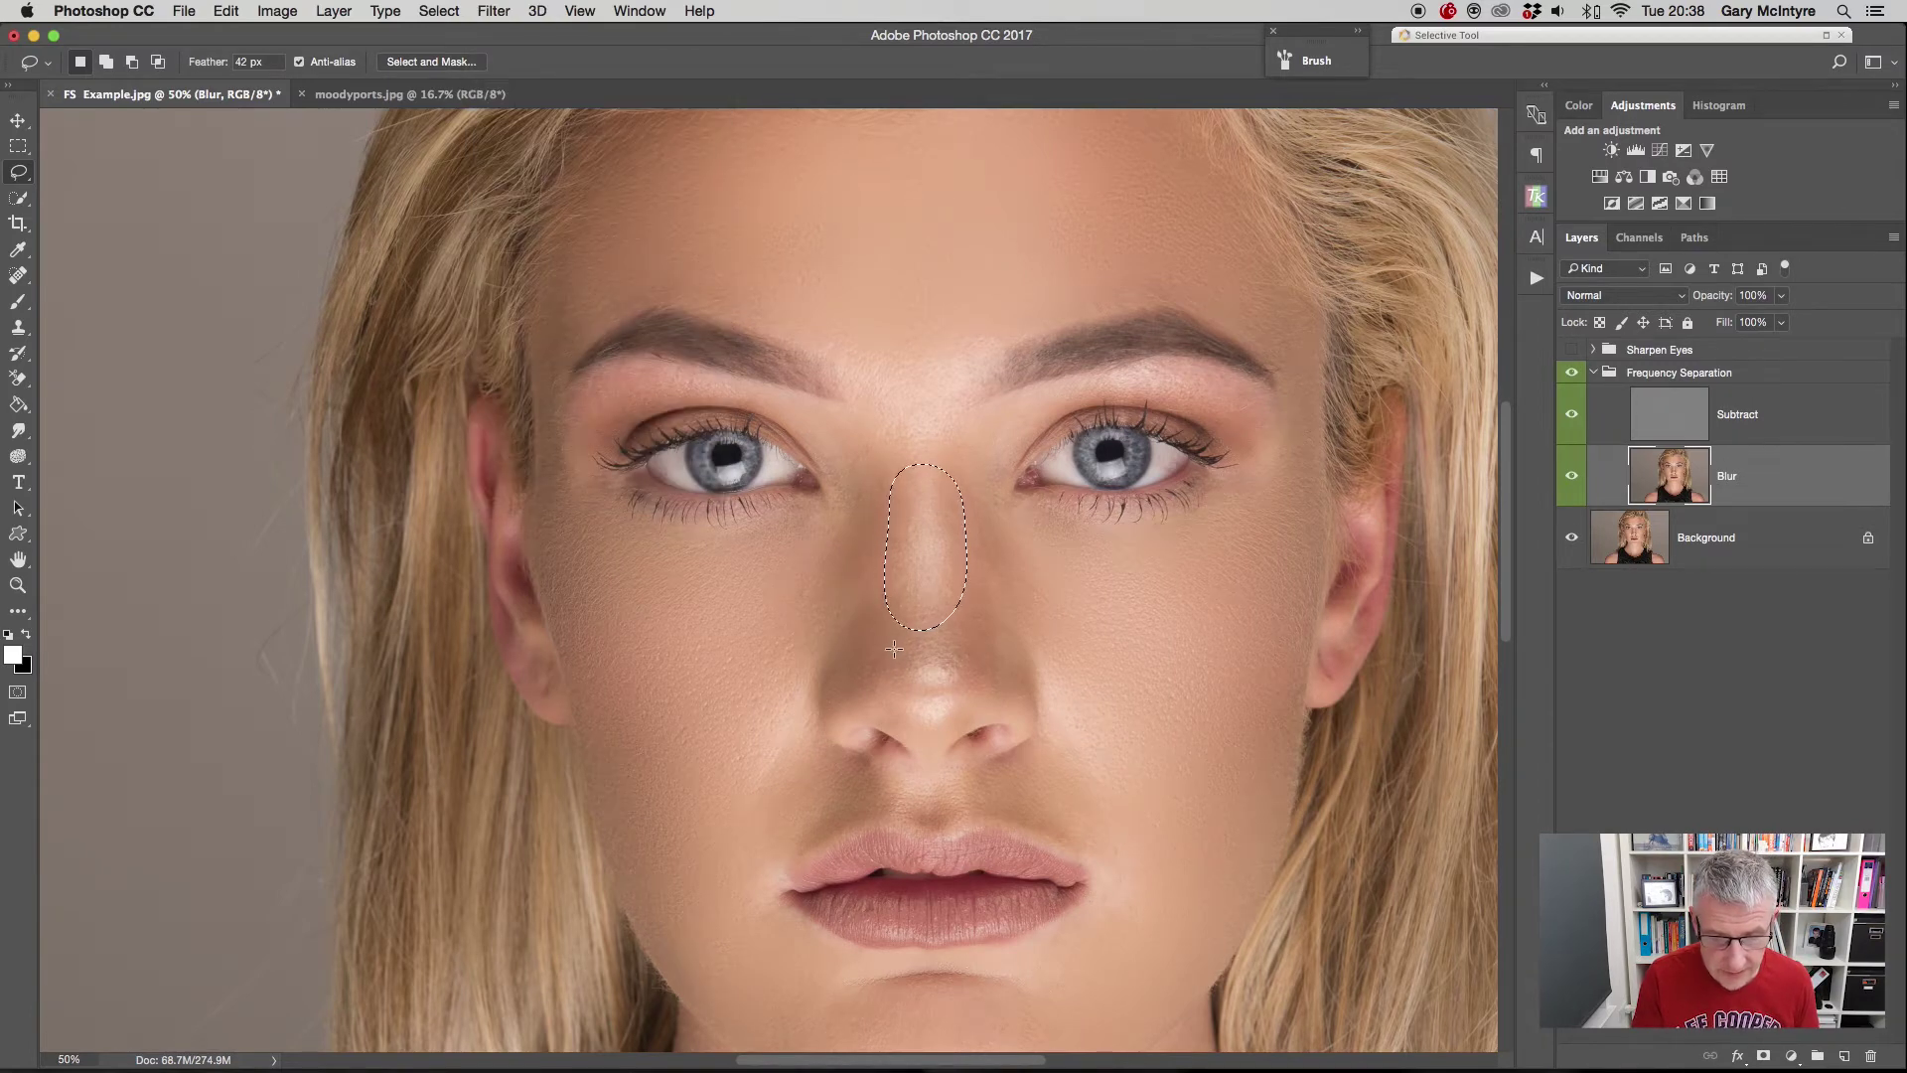
- Lasso the tip of the model's nose and apply a Gaussian Blur with a 12.0-pixel radius to it
mouse_move(880, 641)
mouse_down()
mouse_move(851, 669)
mouse_move(898, 713)
mouse_move(967, 724)
mouse_move(997, 645)
mouse_move(945, 605)
mouse_move(884, 621)
mouse_up()
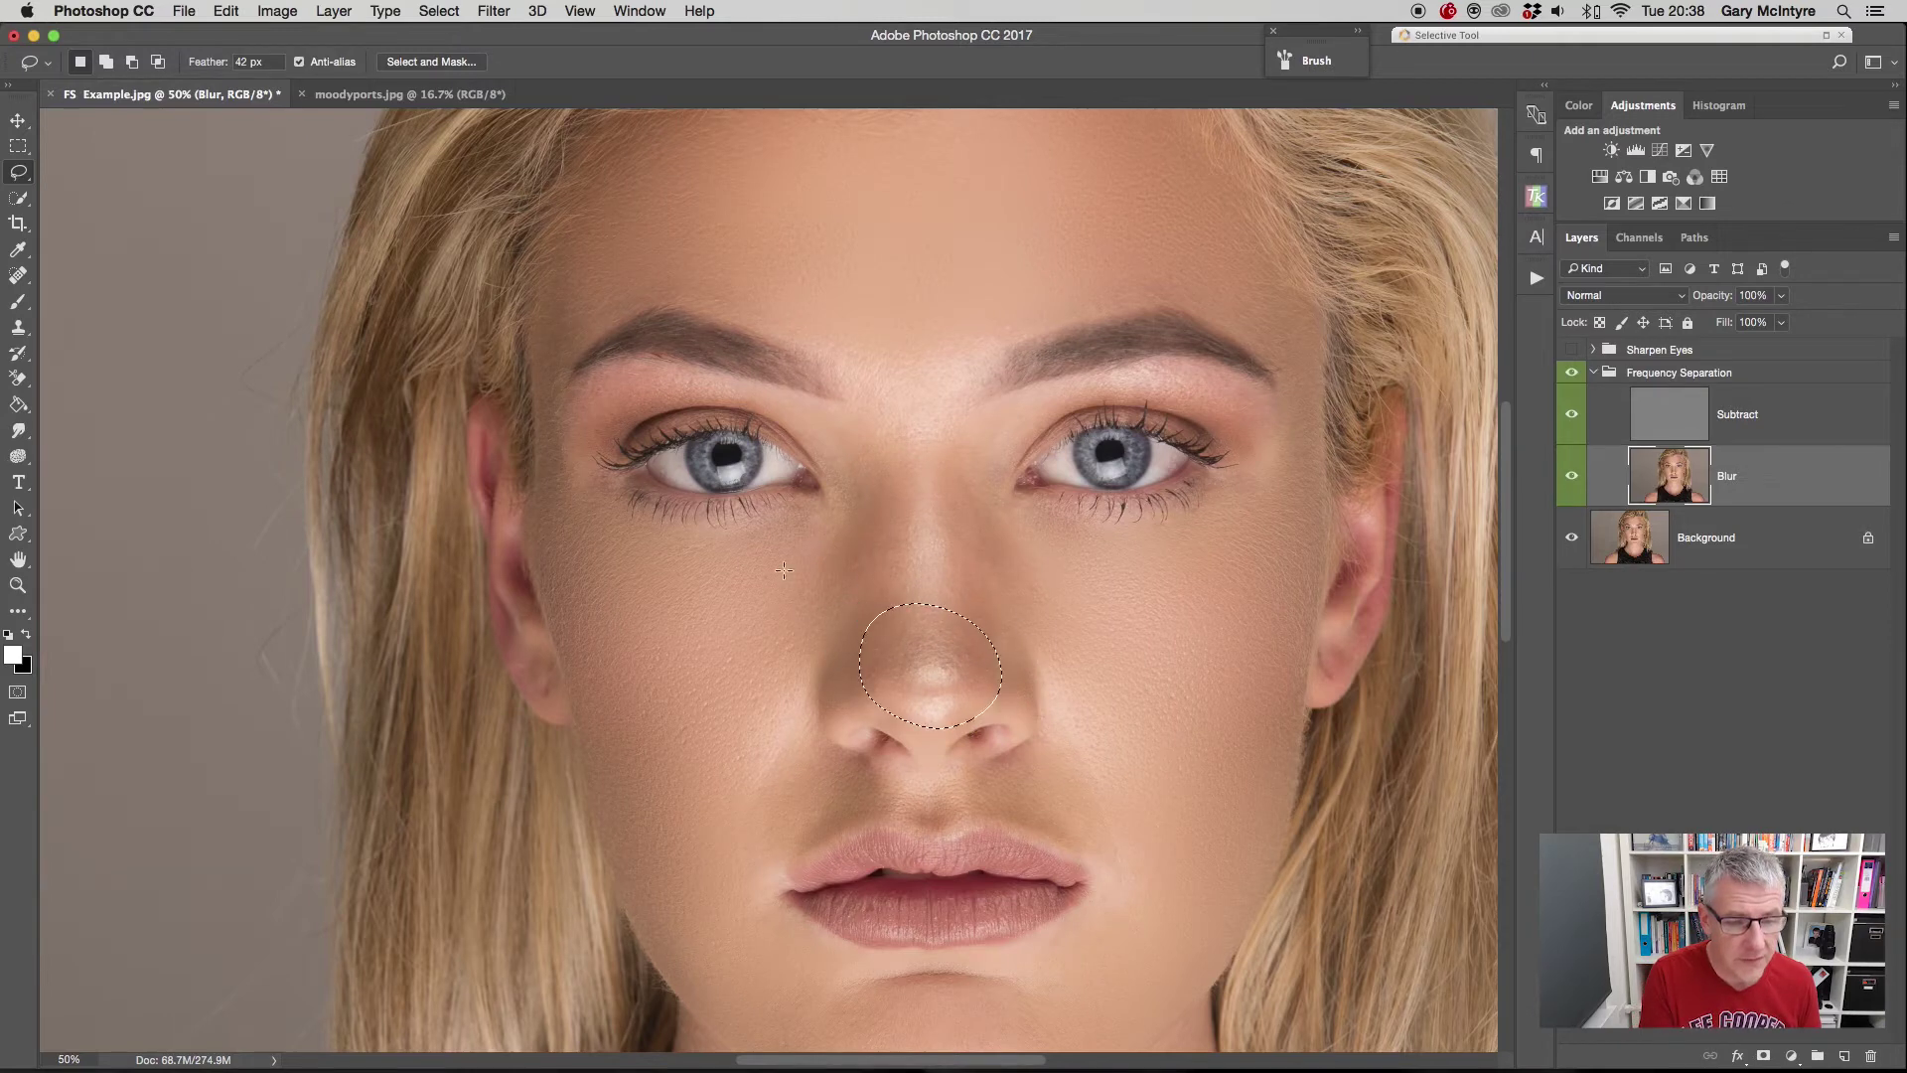
click(493, 11)
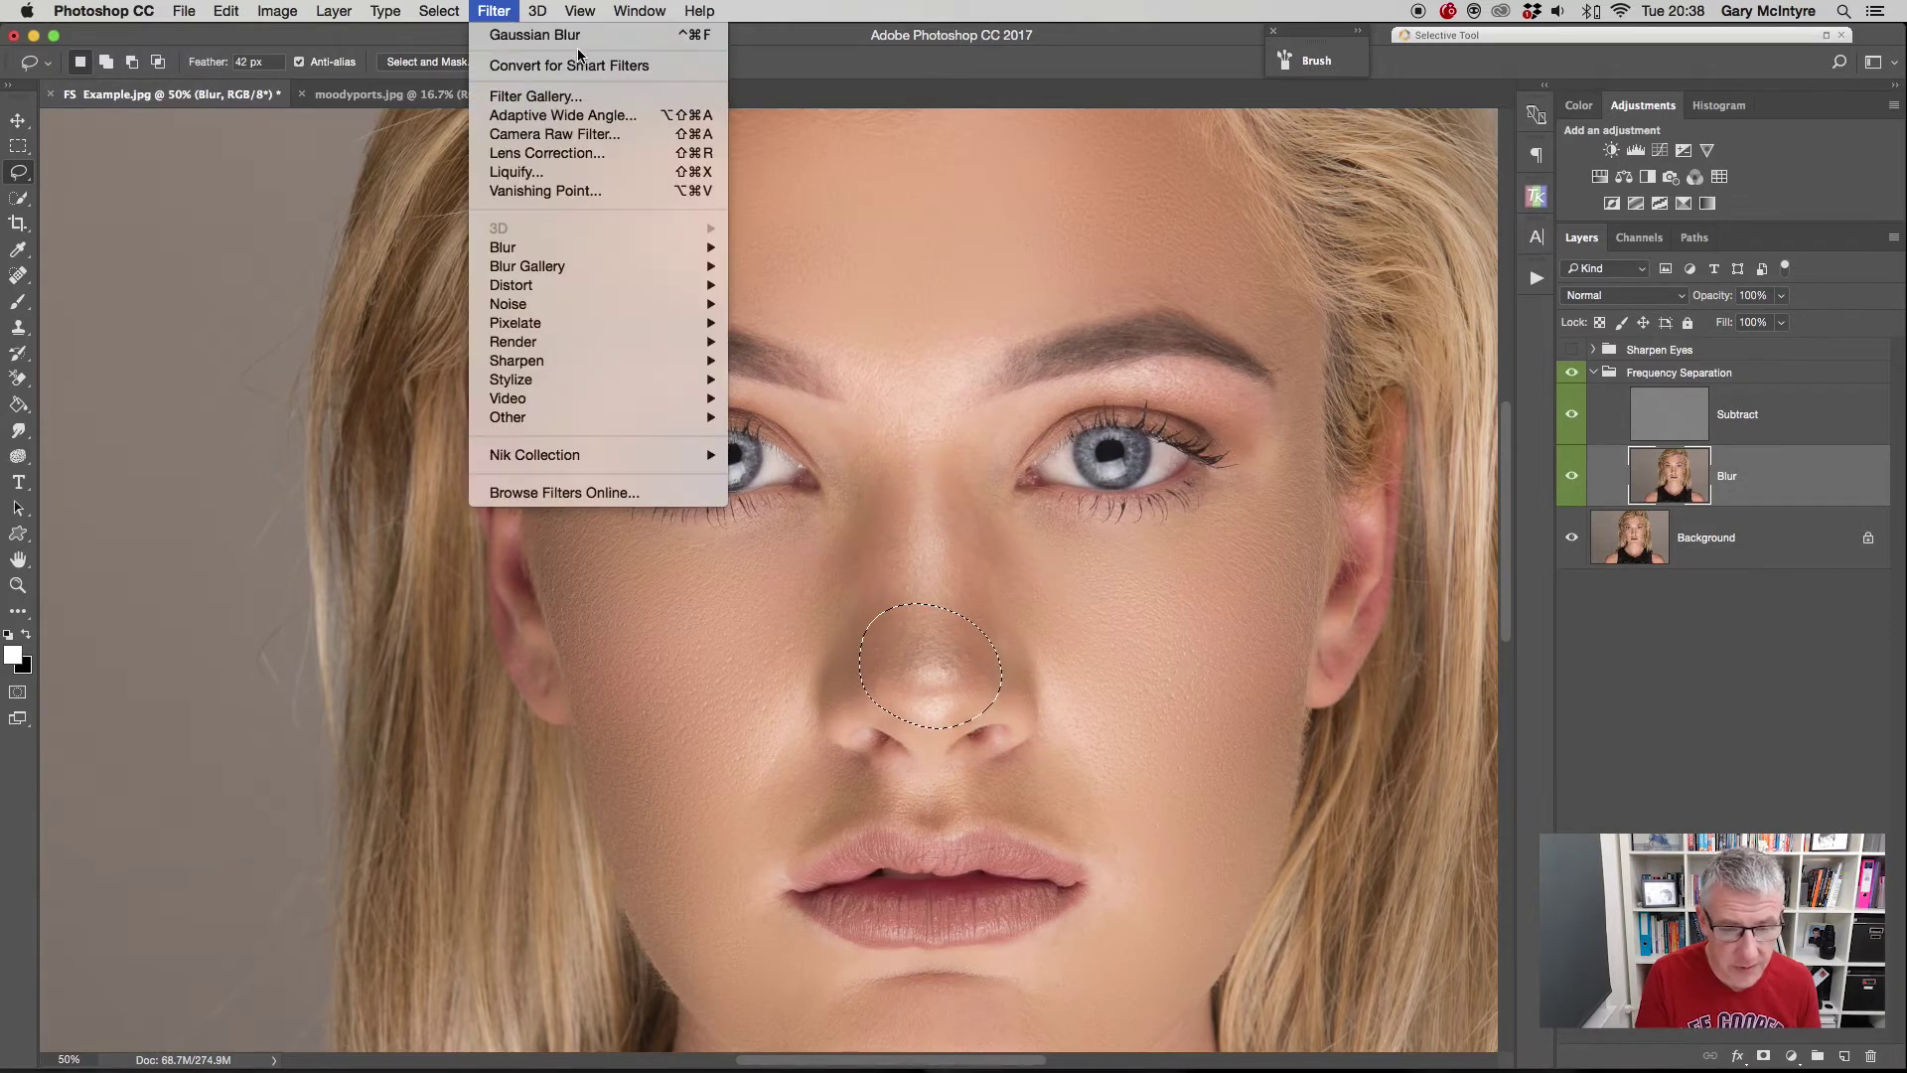
mouse_move(596, 247)
click(785, 324)
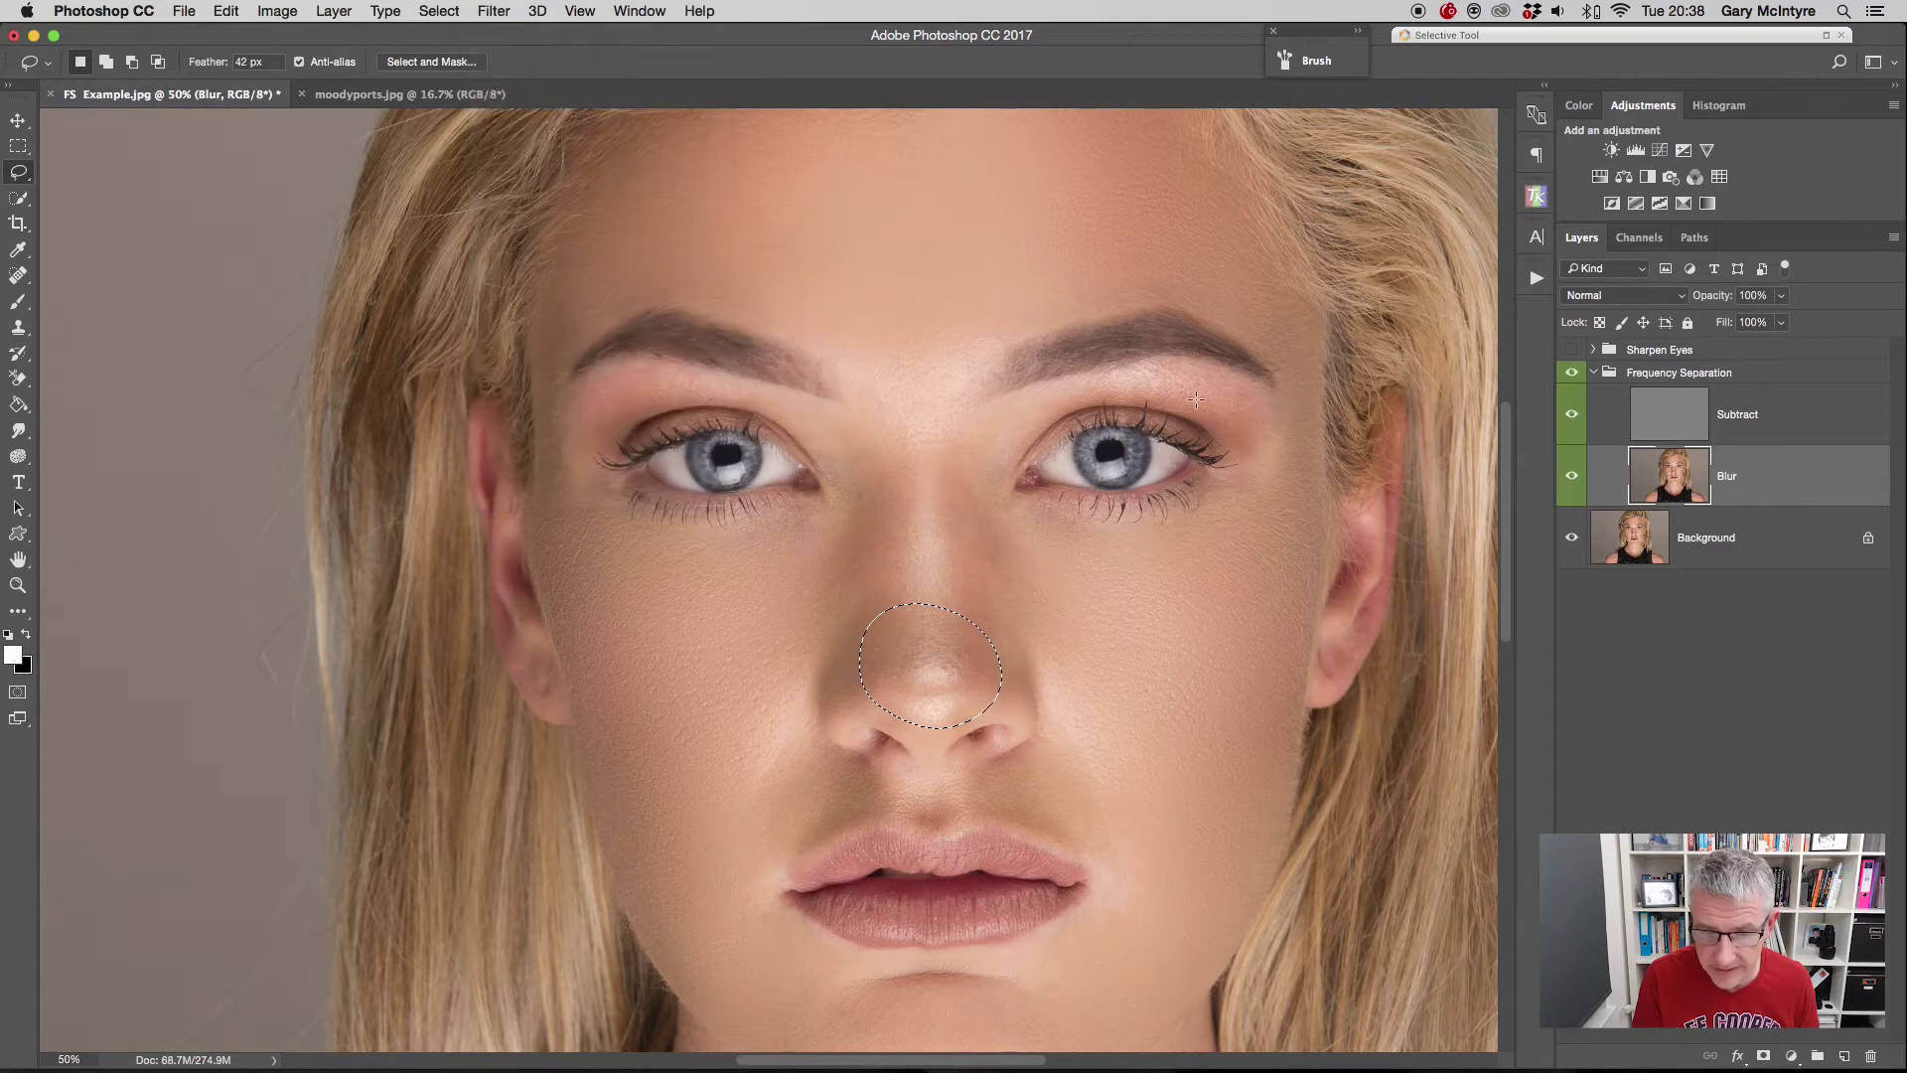
drag(1279, 417, 1290, 417)
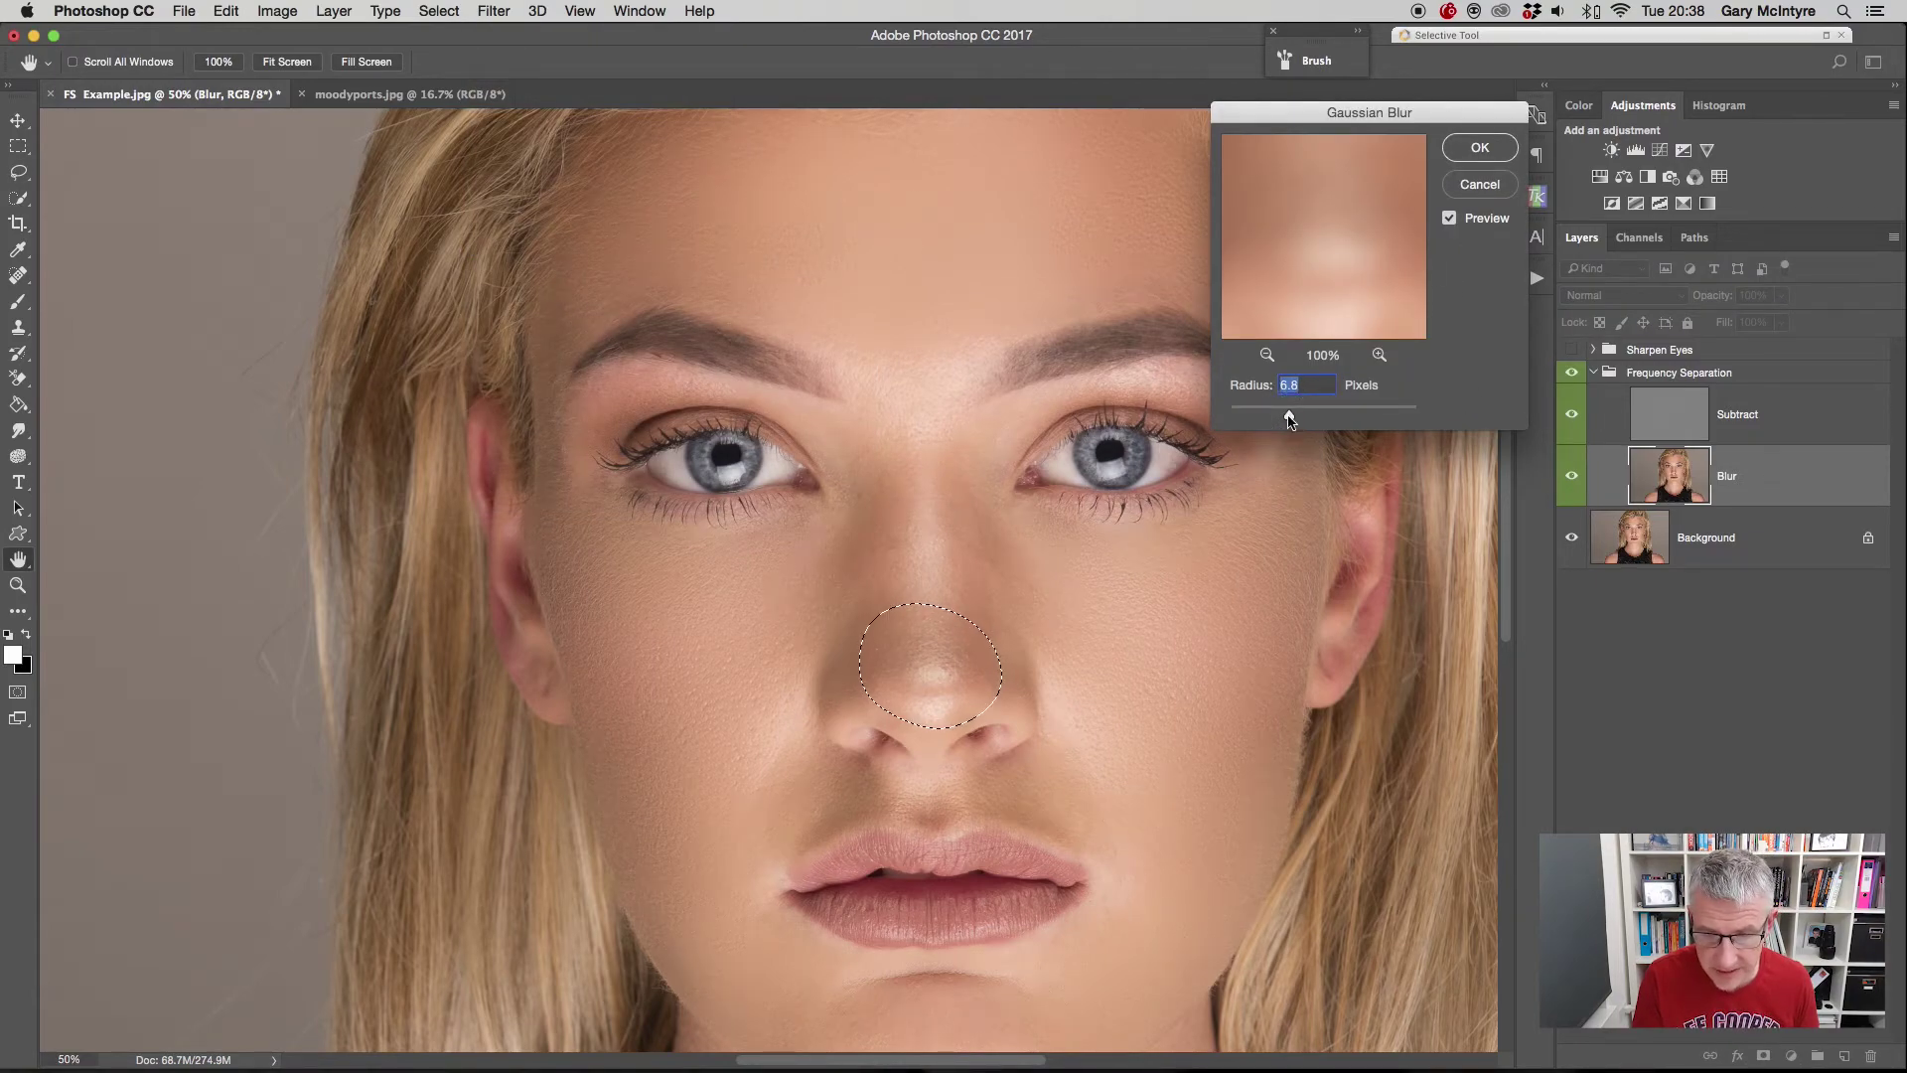
drag(1289, 418, 1349, 417)
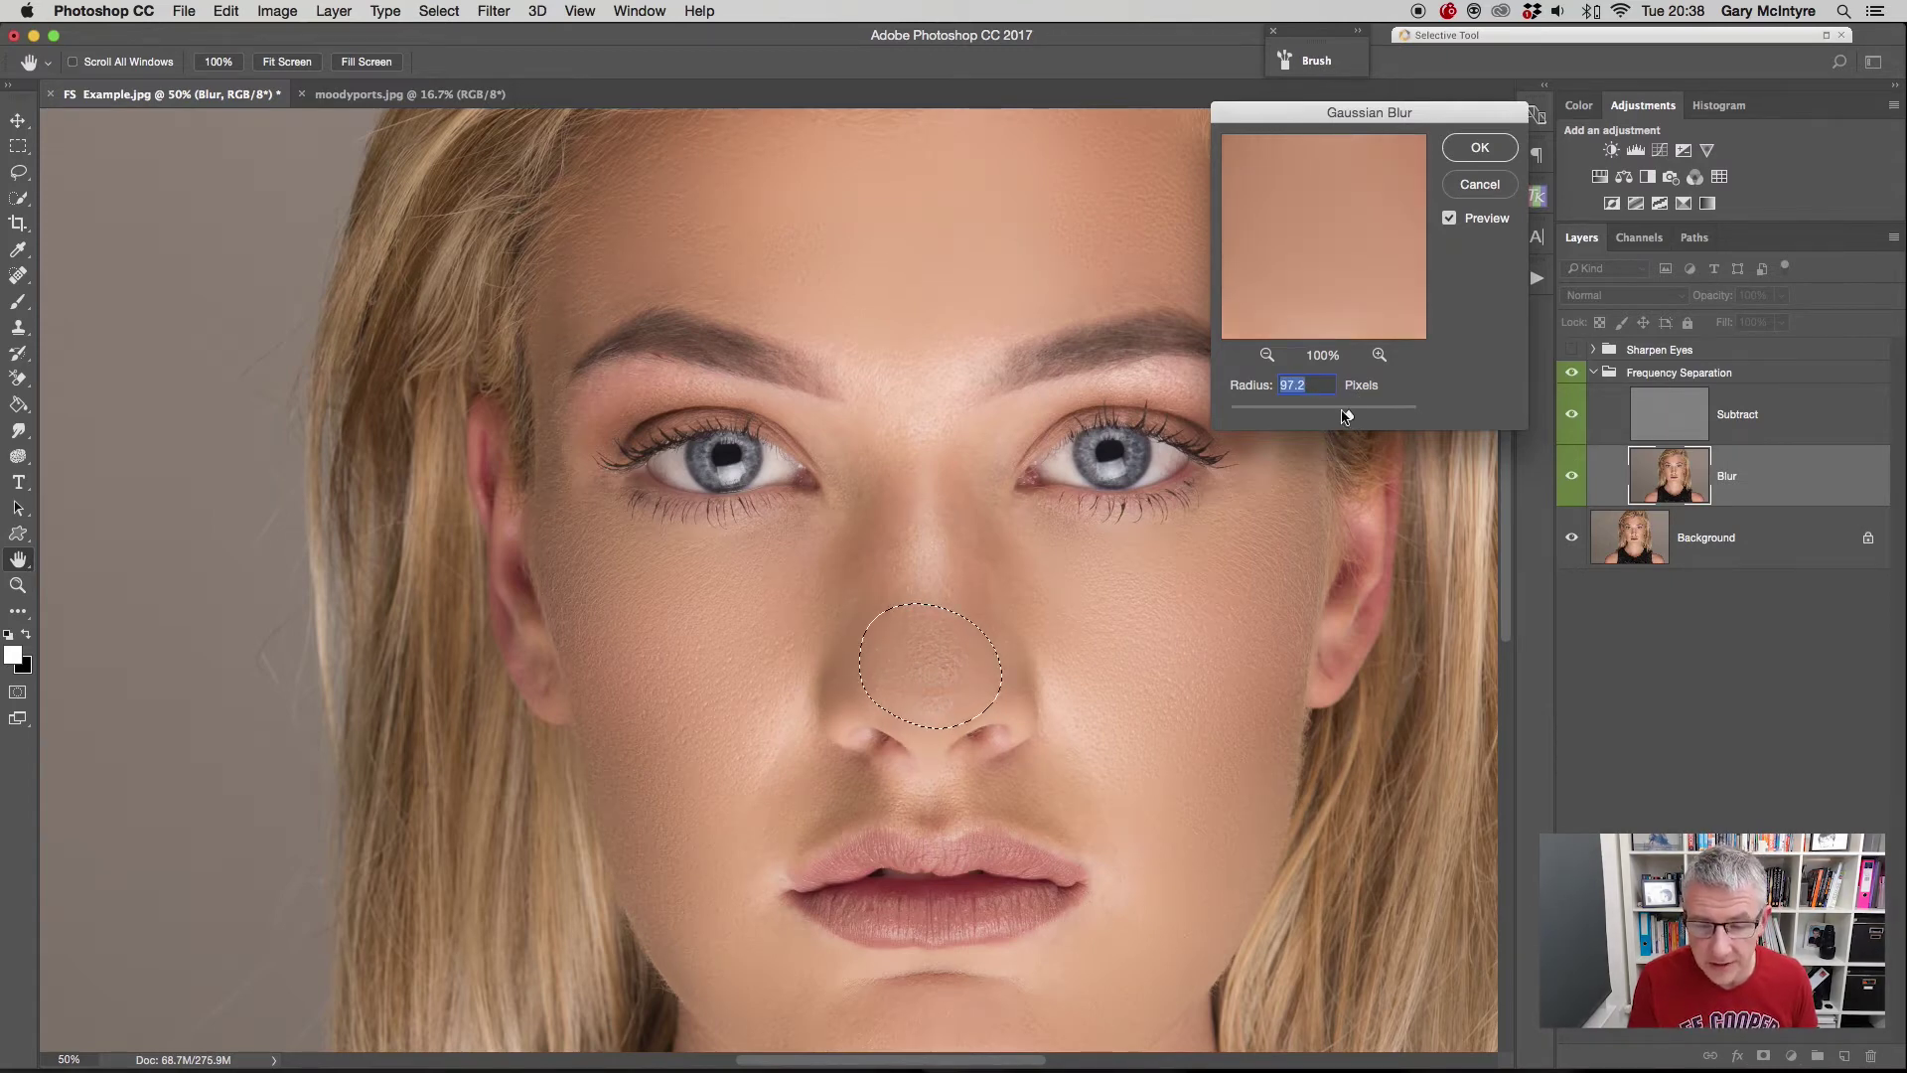
drag(1348, 415, 1307, 418)
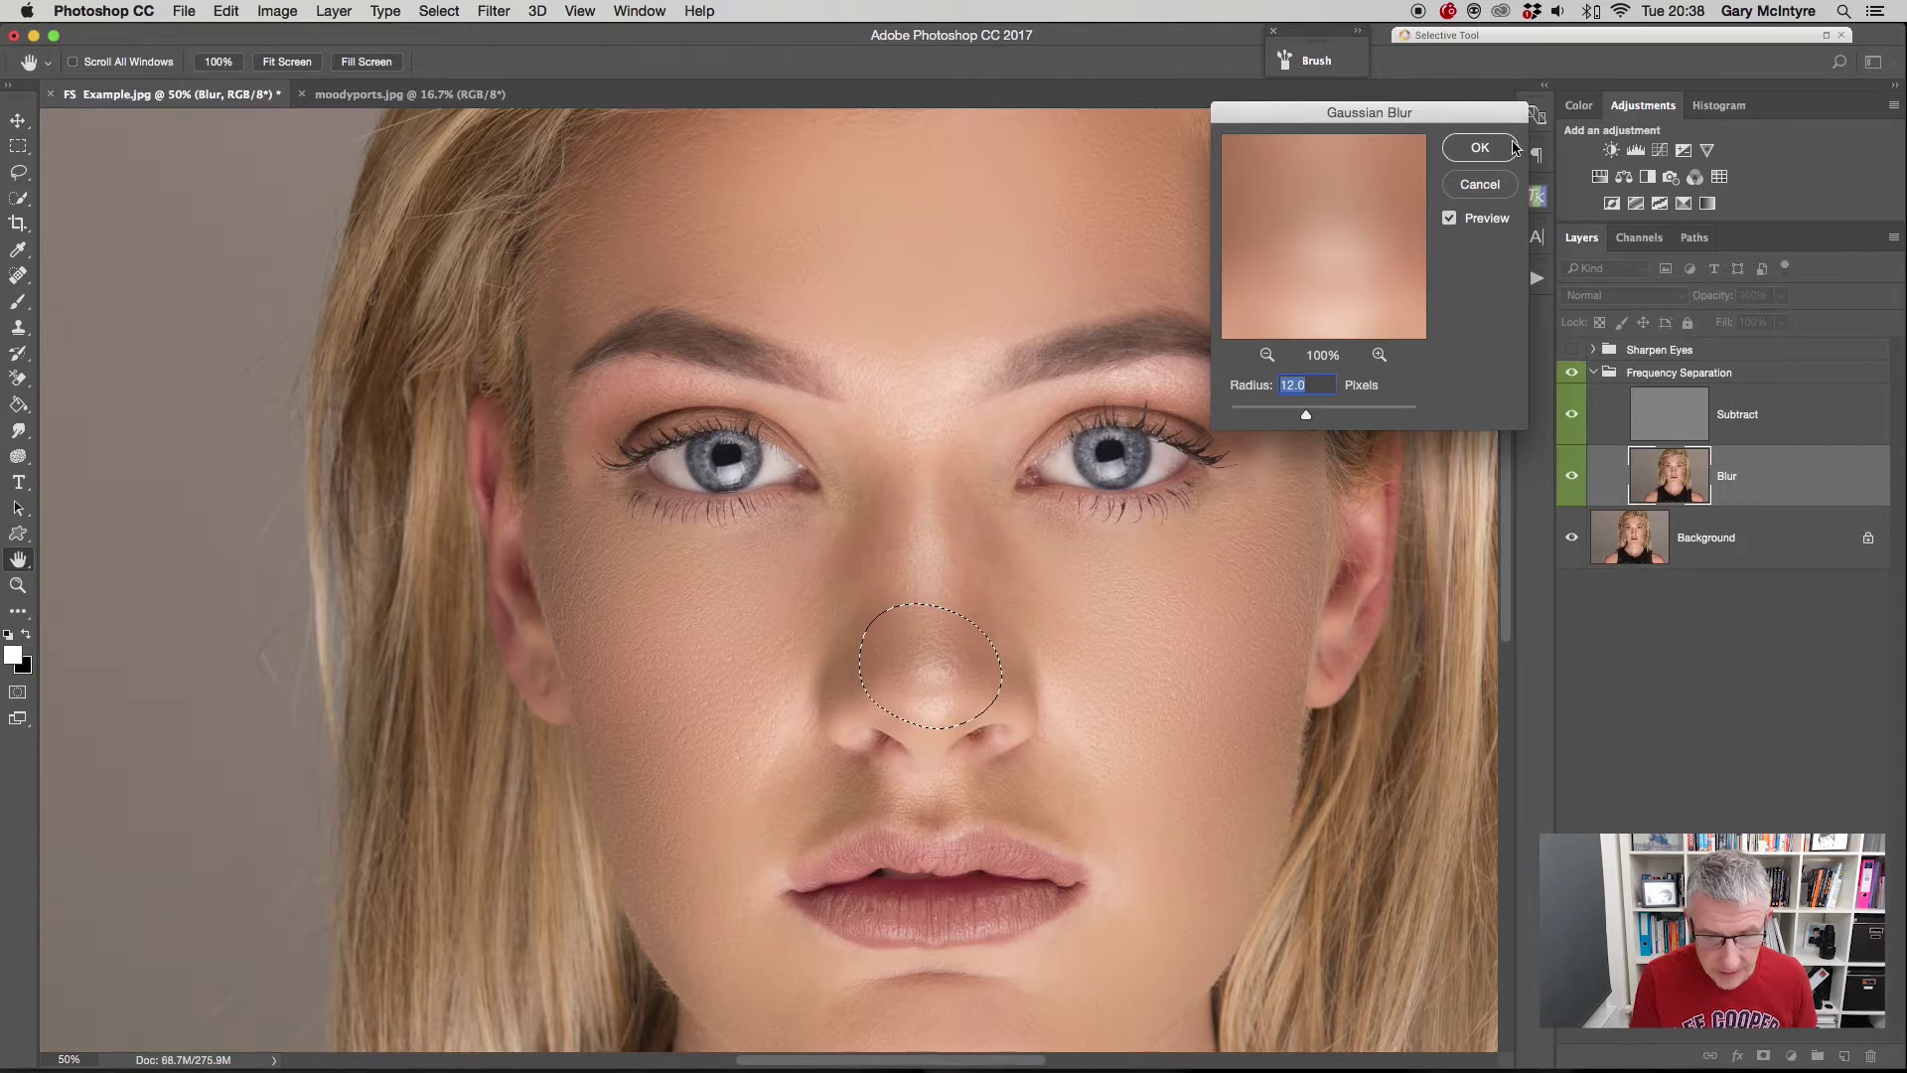
click(1480, 149)
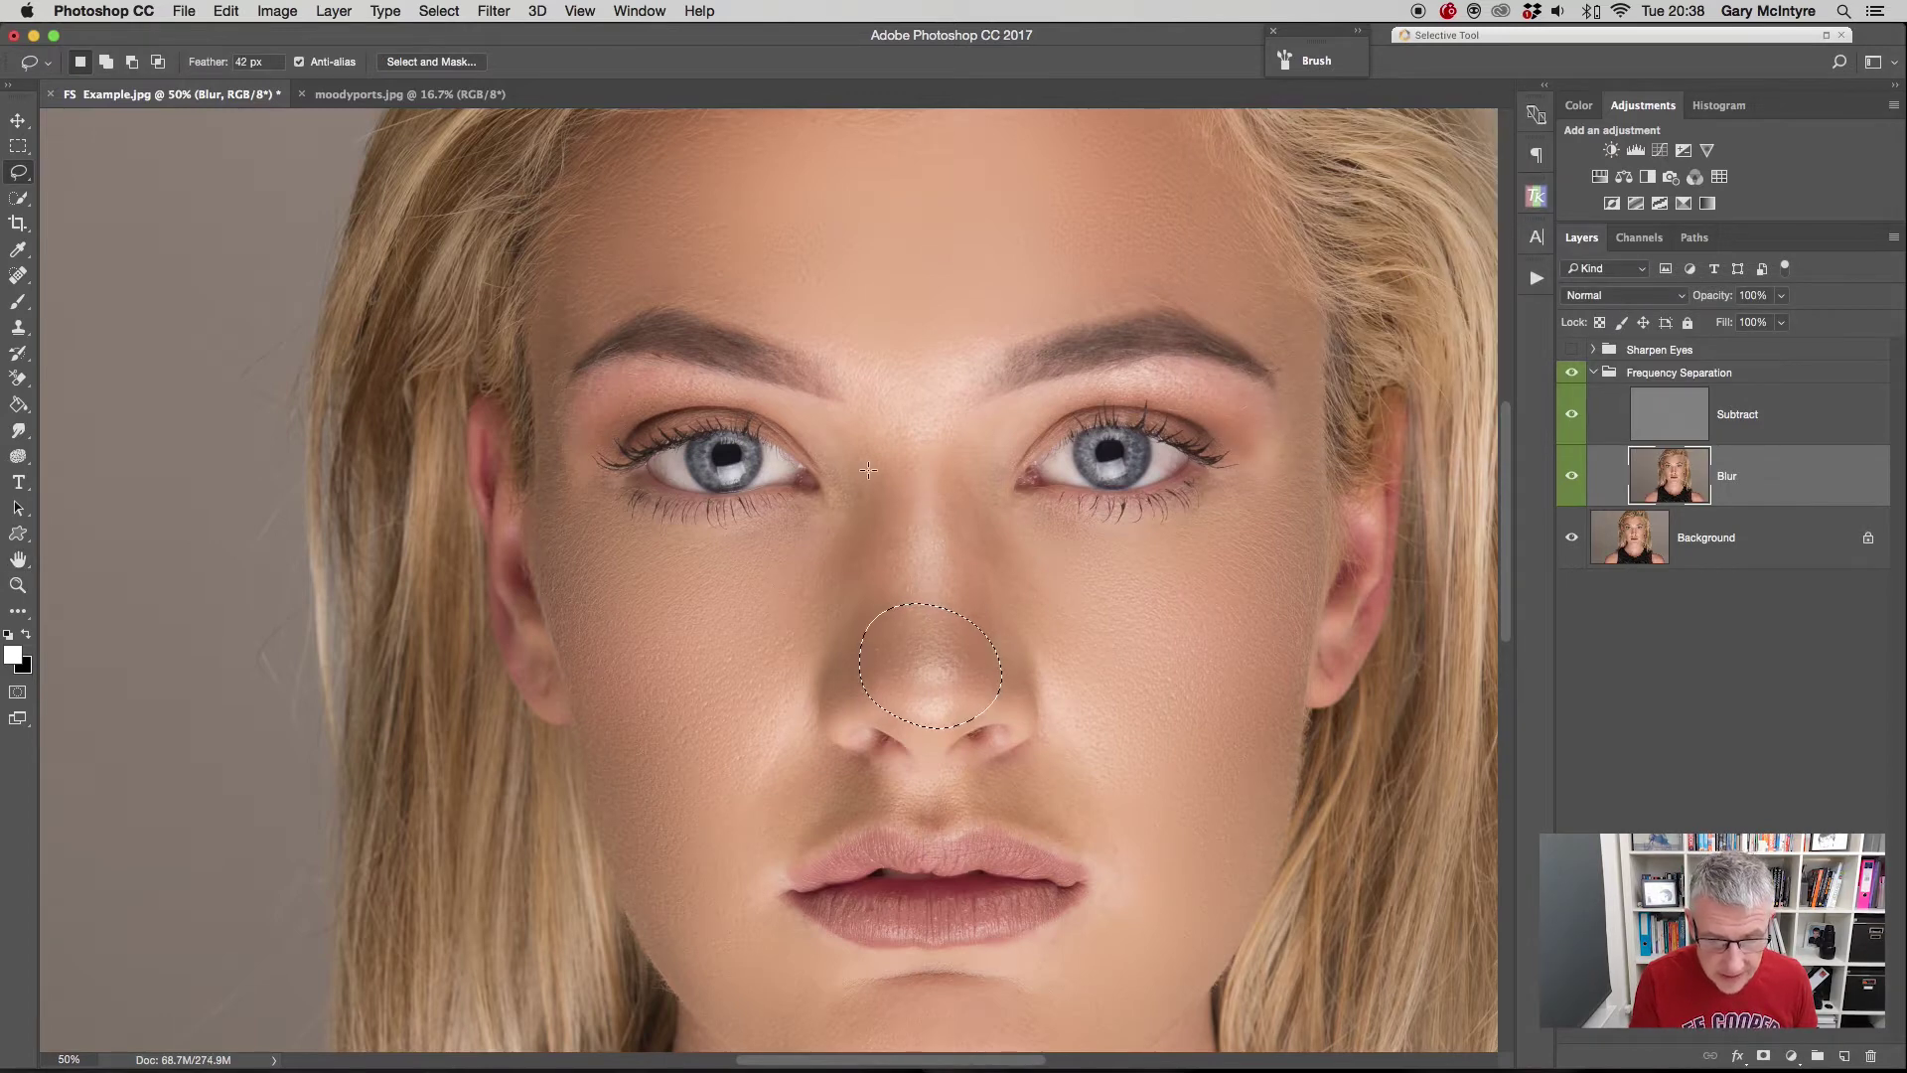
- Lasso each side of the nose bridge beside the inner eye corners in turn, reapplying the last Gaussian Blur to each
mouse_move(827, 447)
mouse_down()
mouse_move(834, 516)
mouse_move(796, 609)
mouse_move(903, 537)
mouse_move(881, 435)
mouse_move(839, 444)
mouse_up()
click(494, 11)
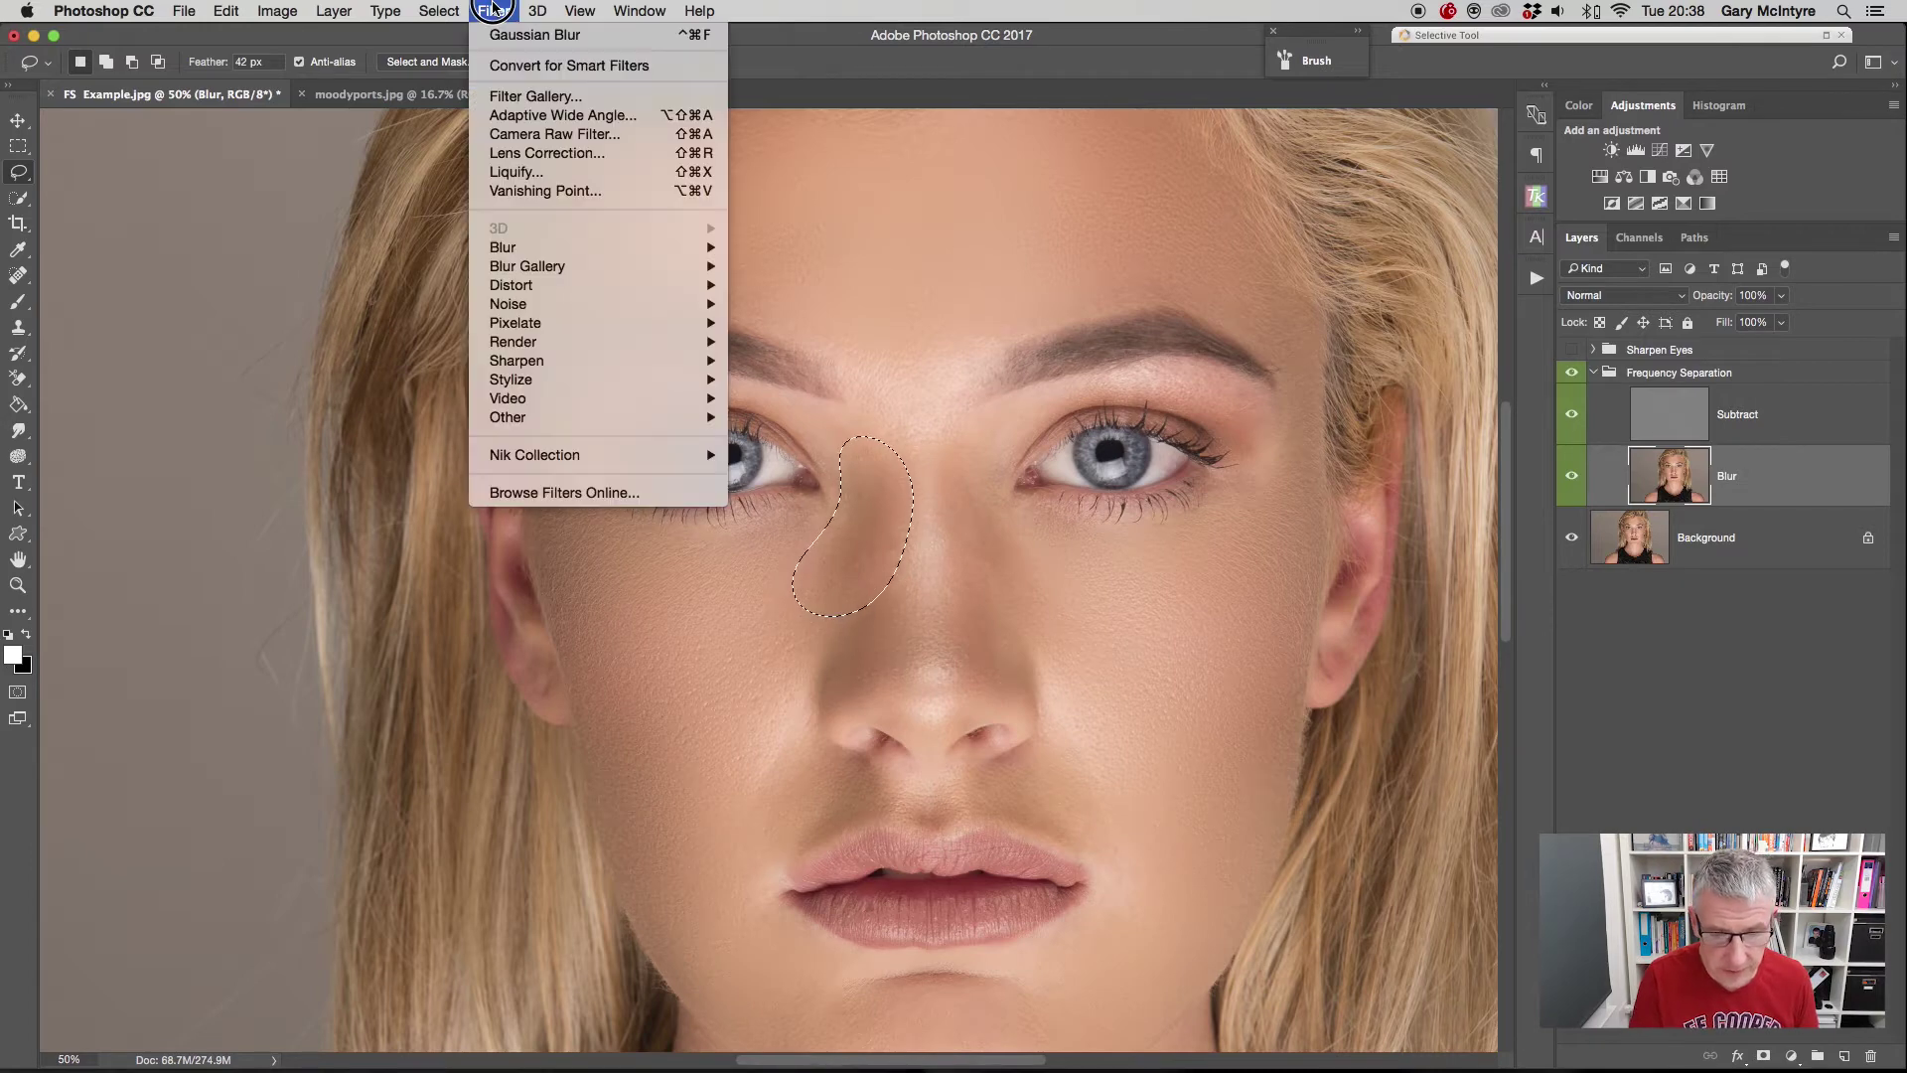
click(537, 30)
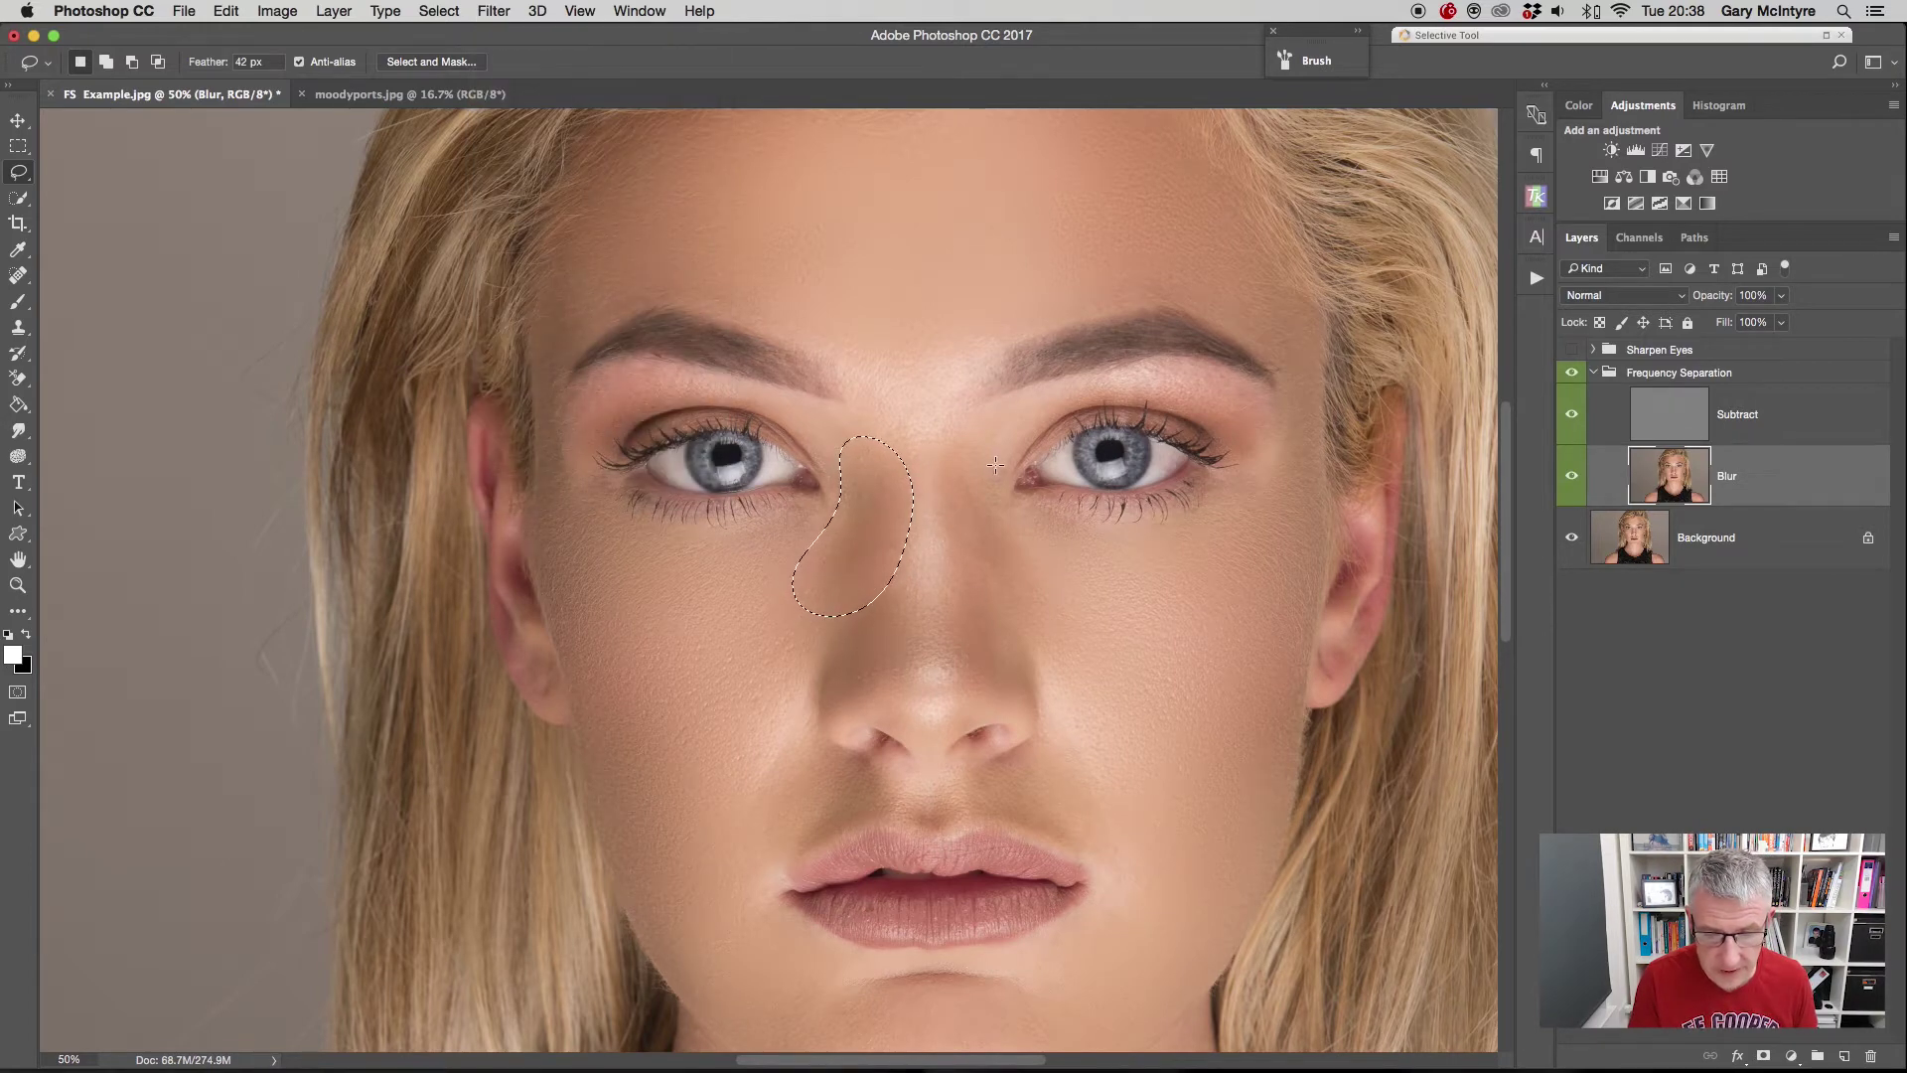
mouse_move(1014, 442)
mouse_down()
mouse_move(1005, 483)
mouse_move(1049, 577)
mouse_move(1026, 601)
mouse_move(941, 520)
mouse_move(1013, 439)
mouse_up()
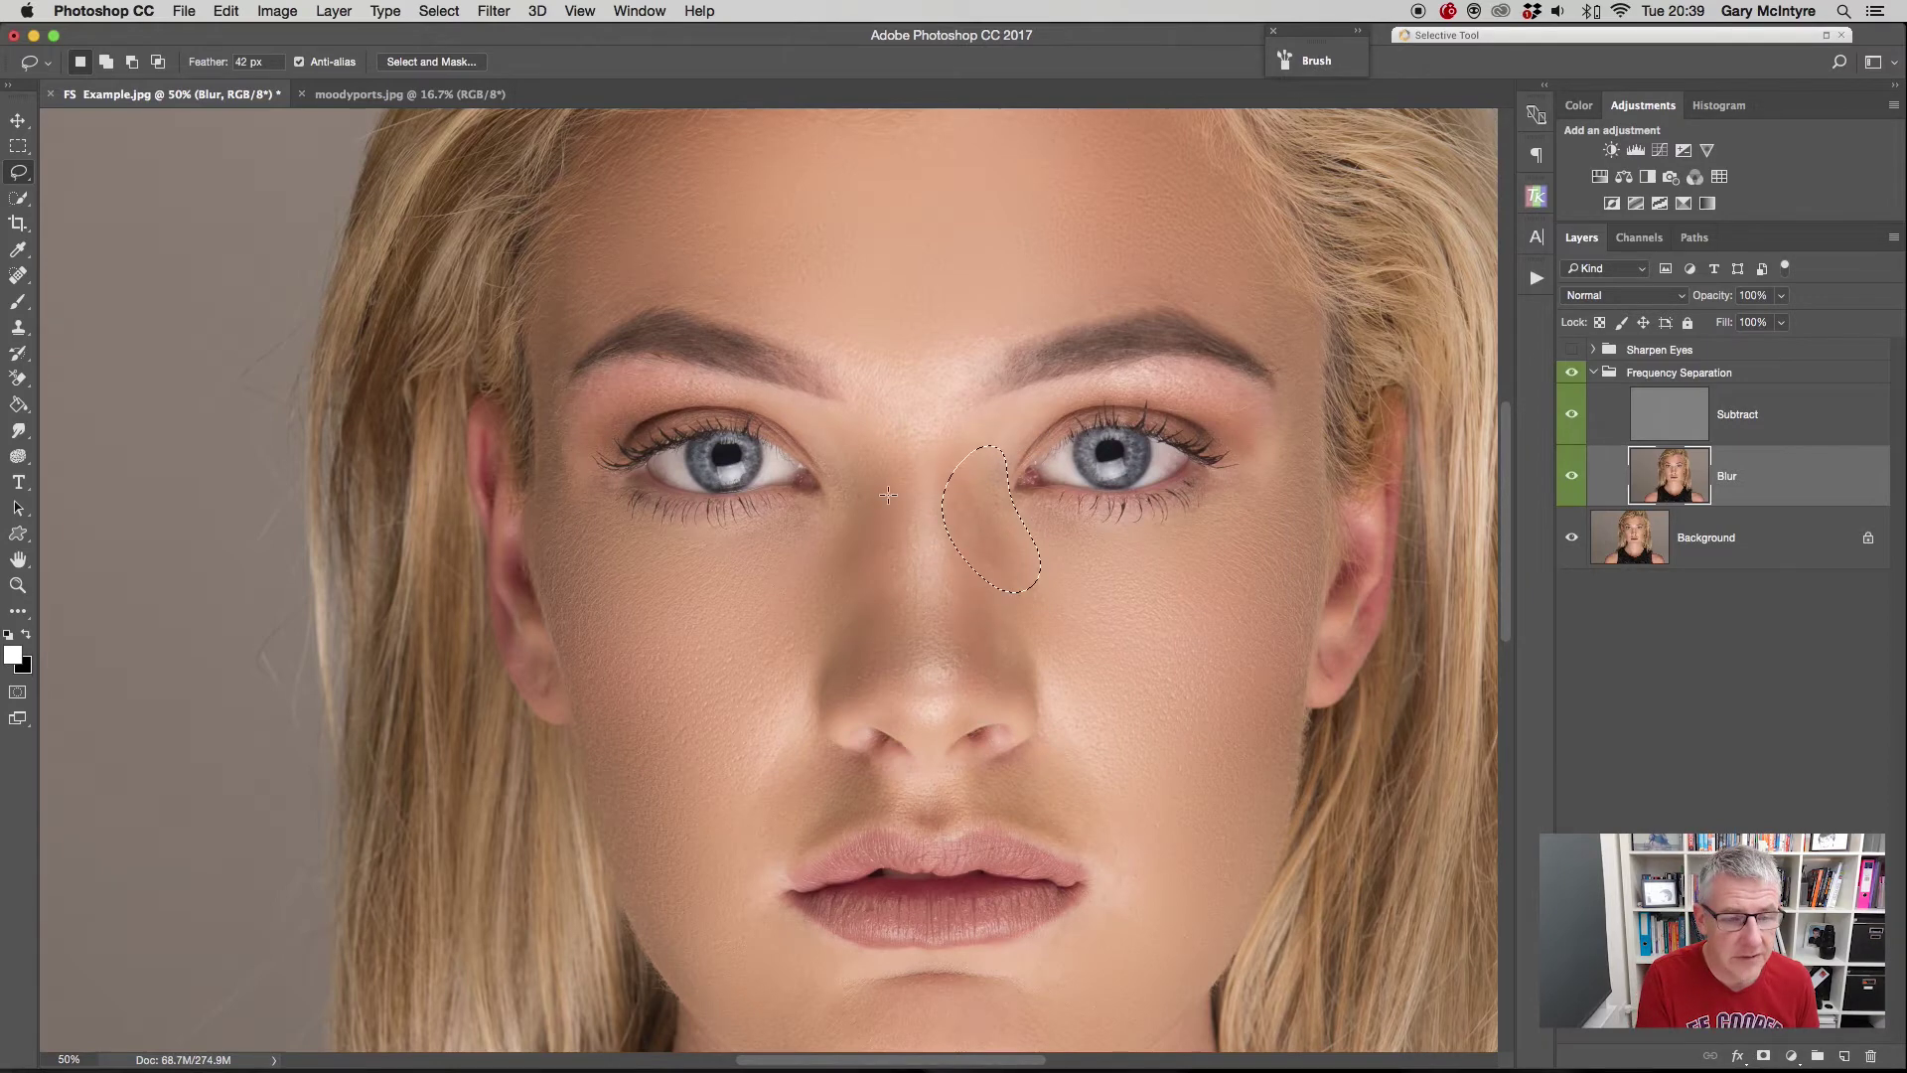
click(493, 11)
click(537, 30)
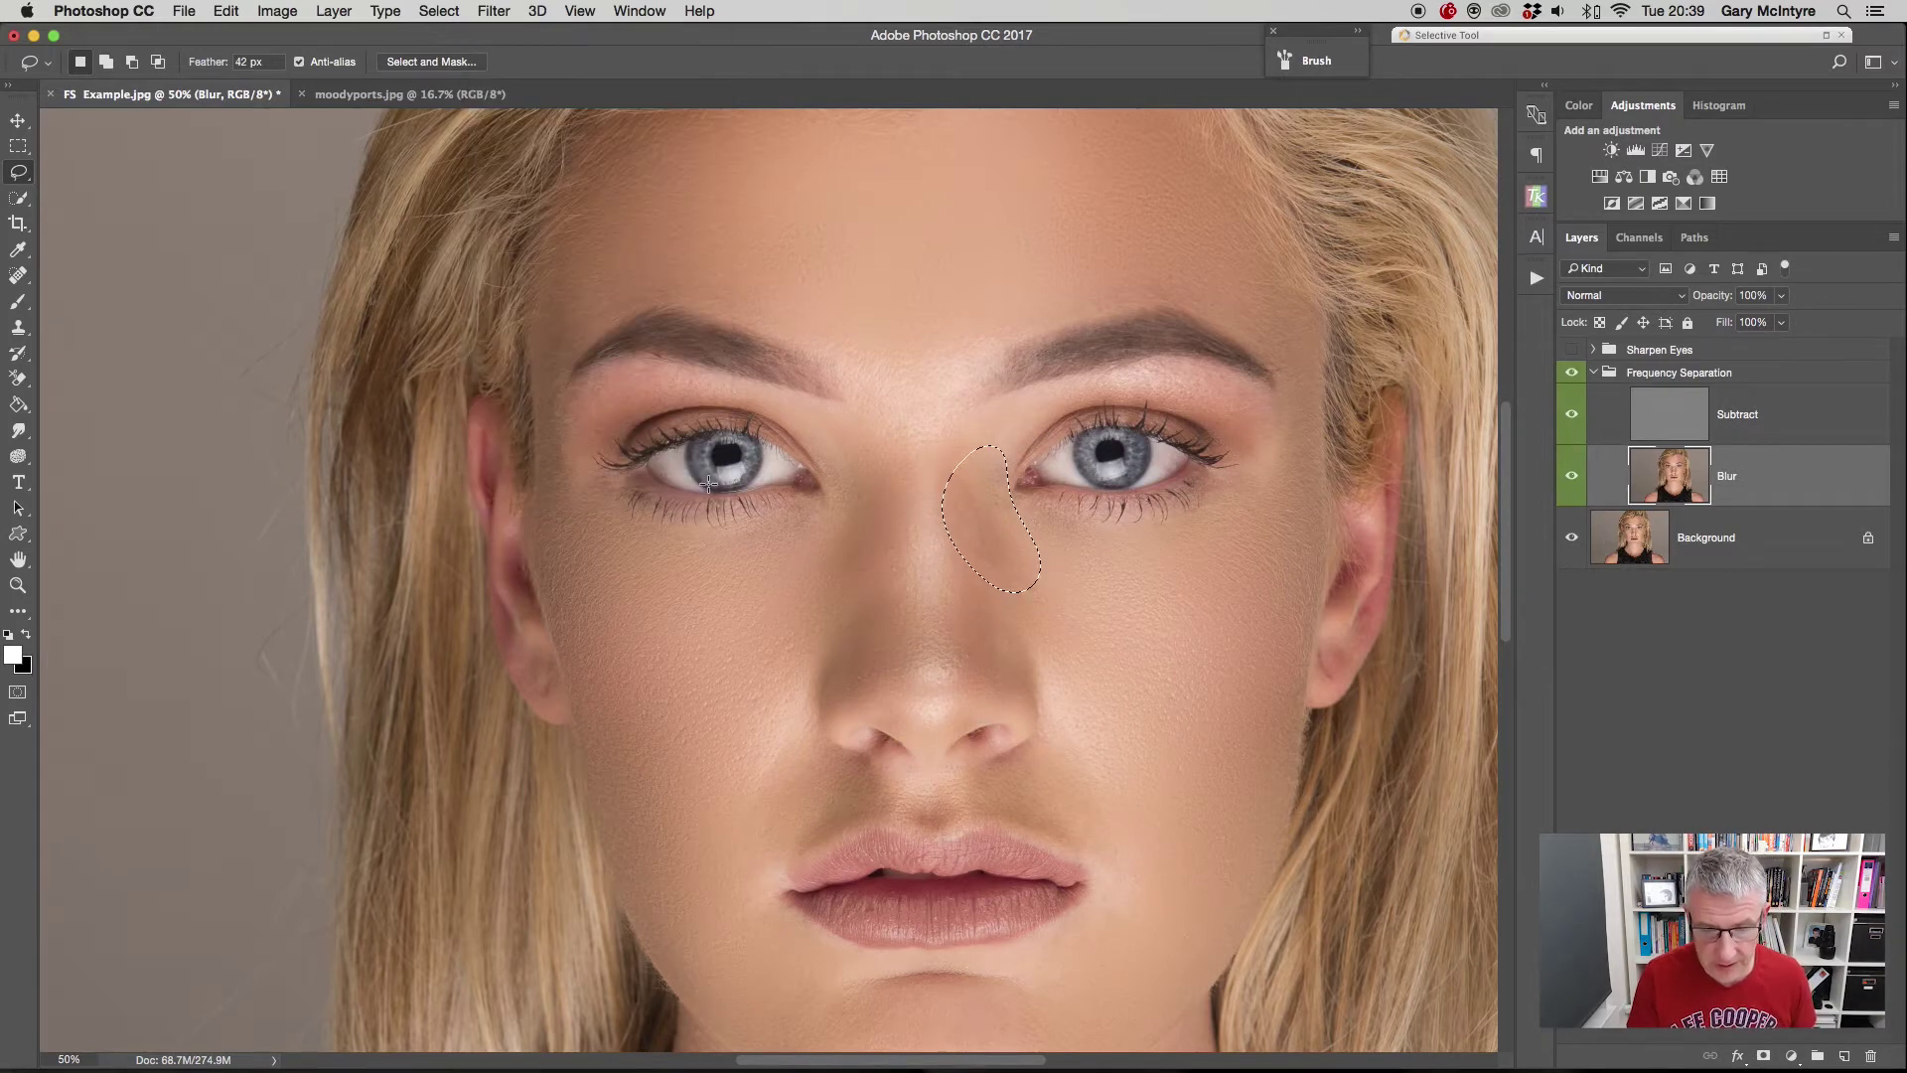
- Lasso the shadow above the mouth corner on the model's right side and apply a Gaussian Blur with a 70.7-pixel radius
drag(1111, 679, 1158, 324)
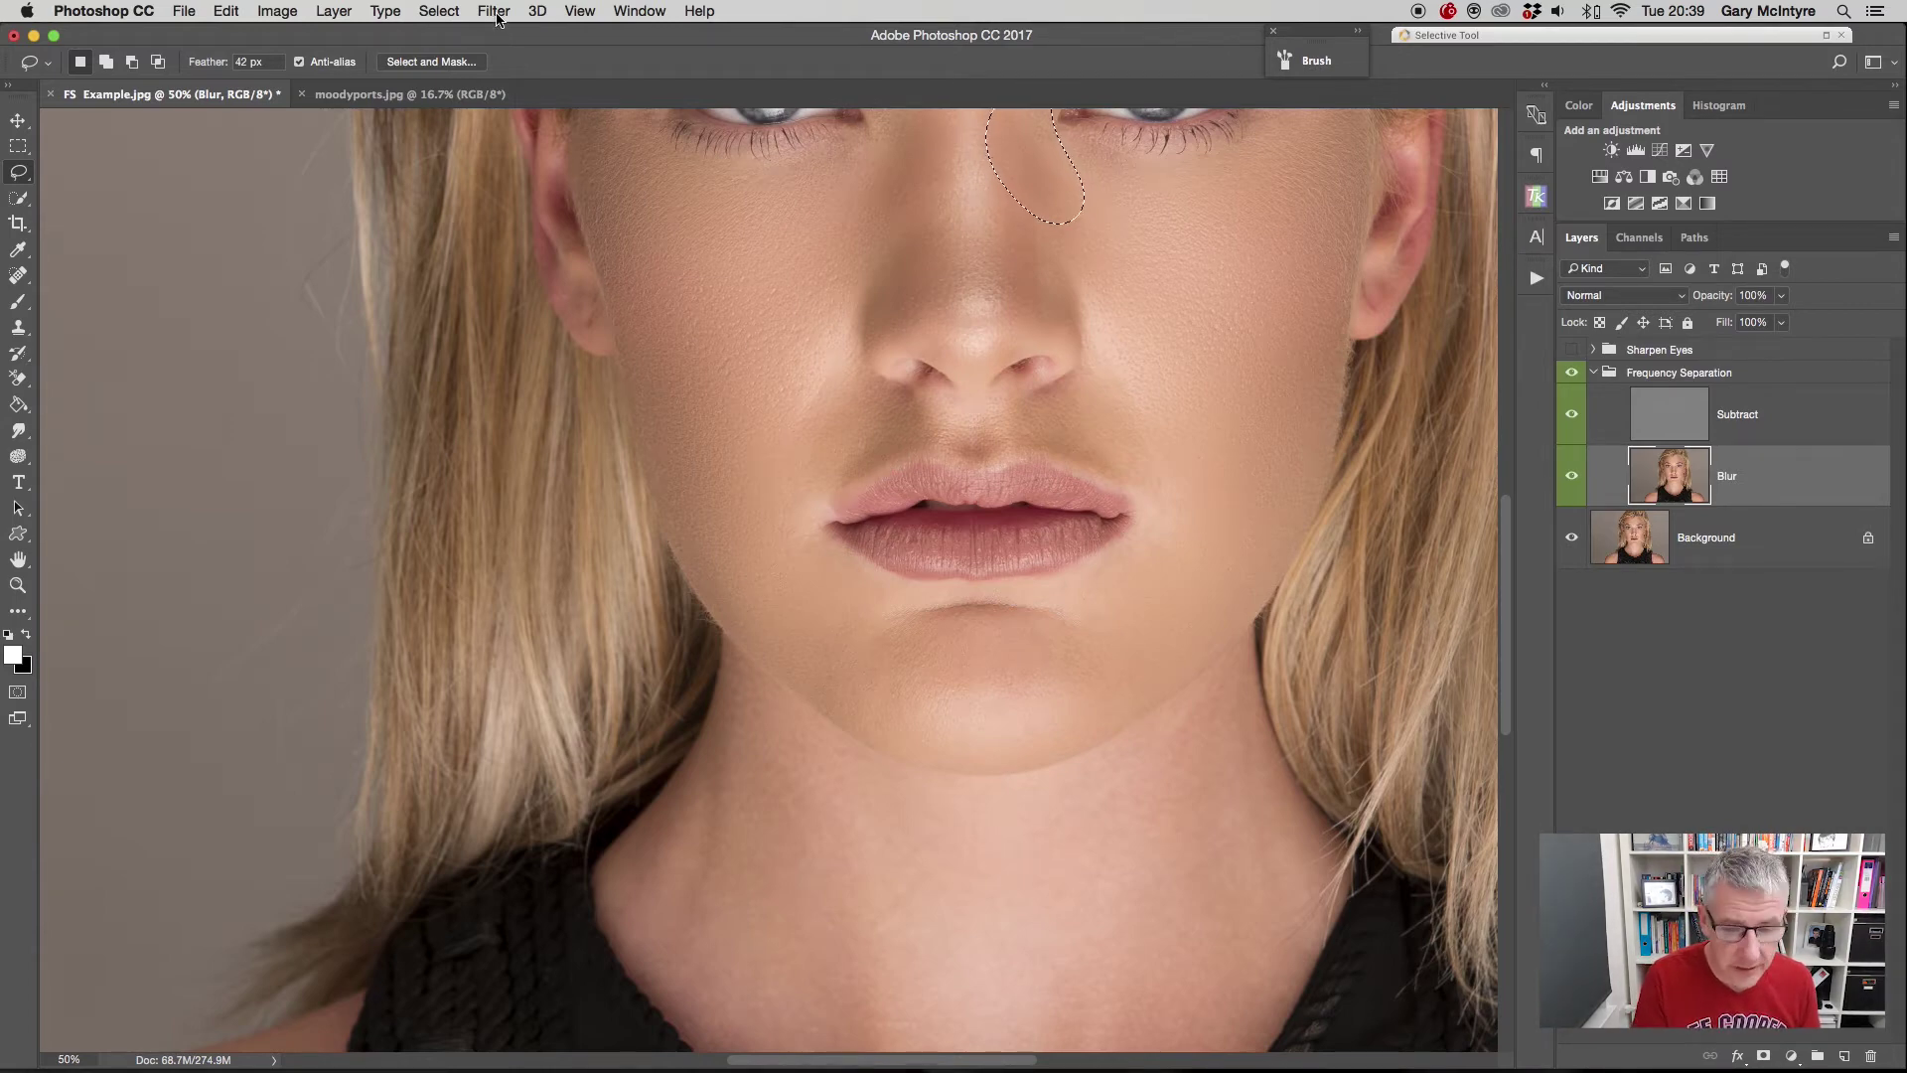
mouse_move(871, 383)
mouse_down()
mouse_move(937, 446)
mouse_move(824, 485)
mouse_move(805, 442)
mouse_move(870, 385)
mouse_up()
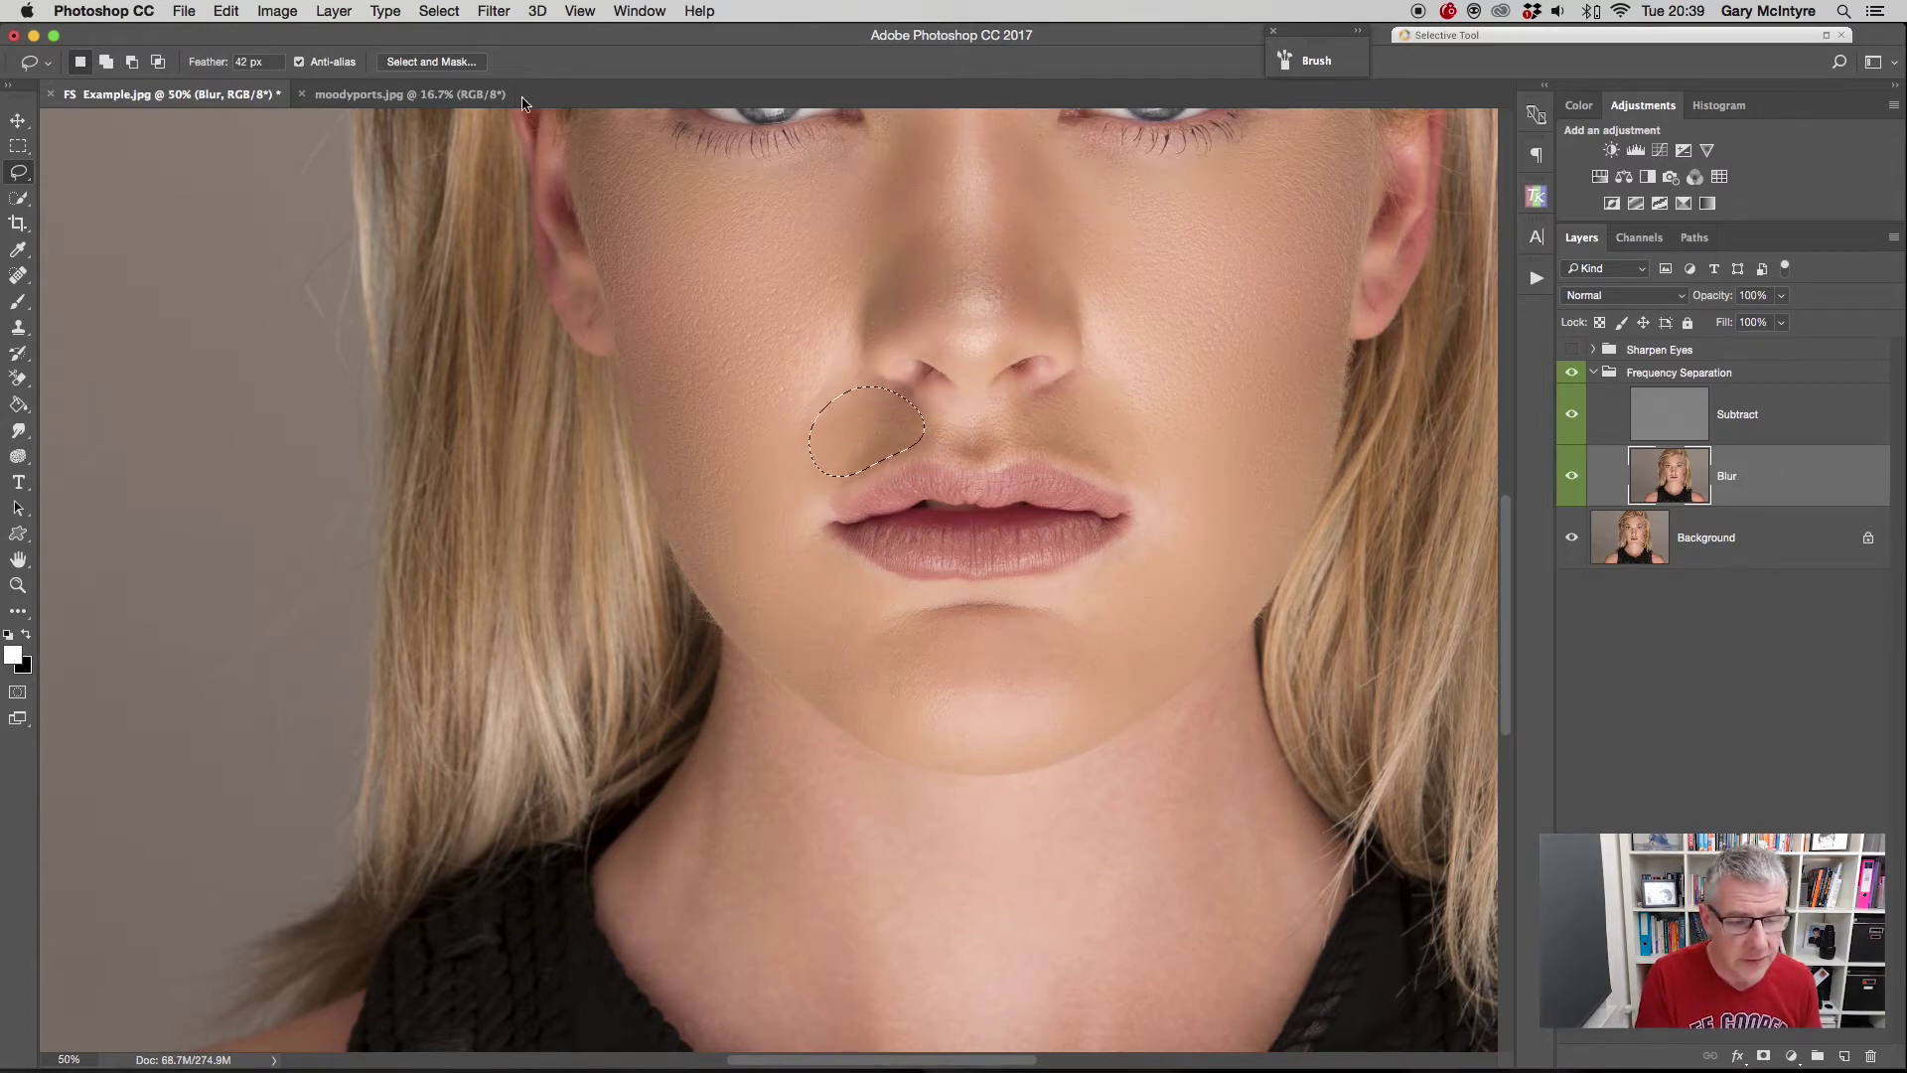
click(491, 12)
mouse_move(568, 248)
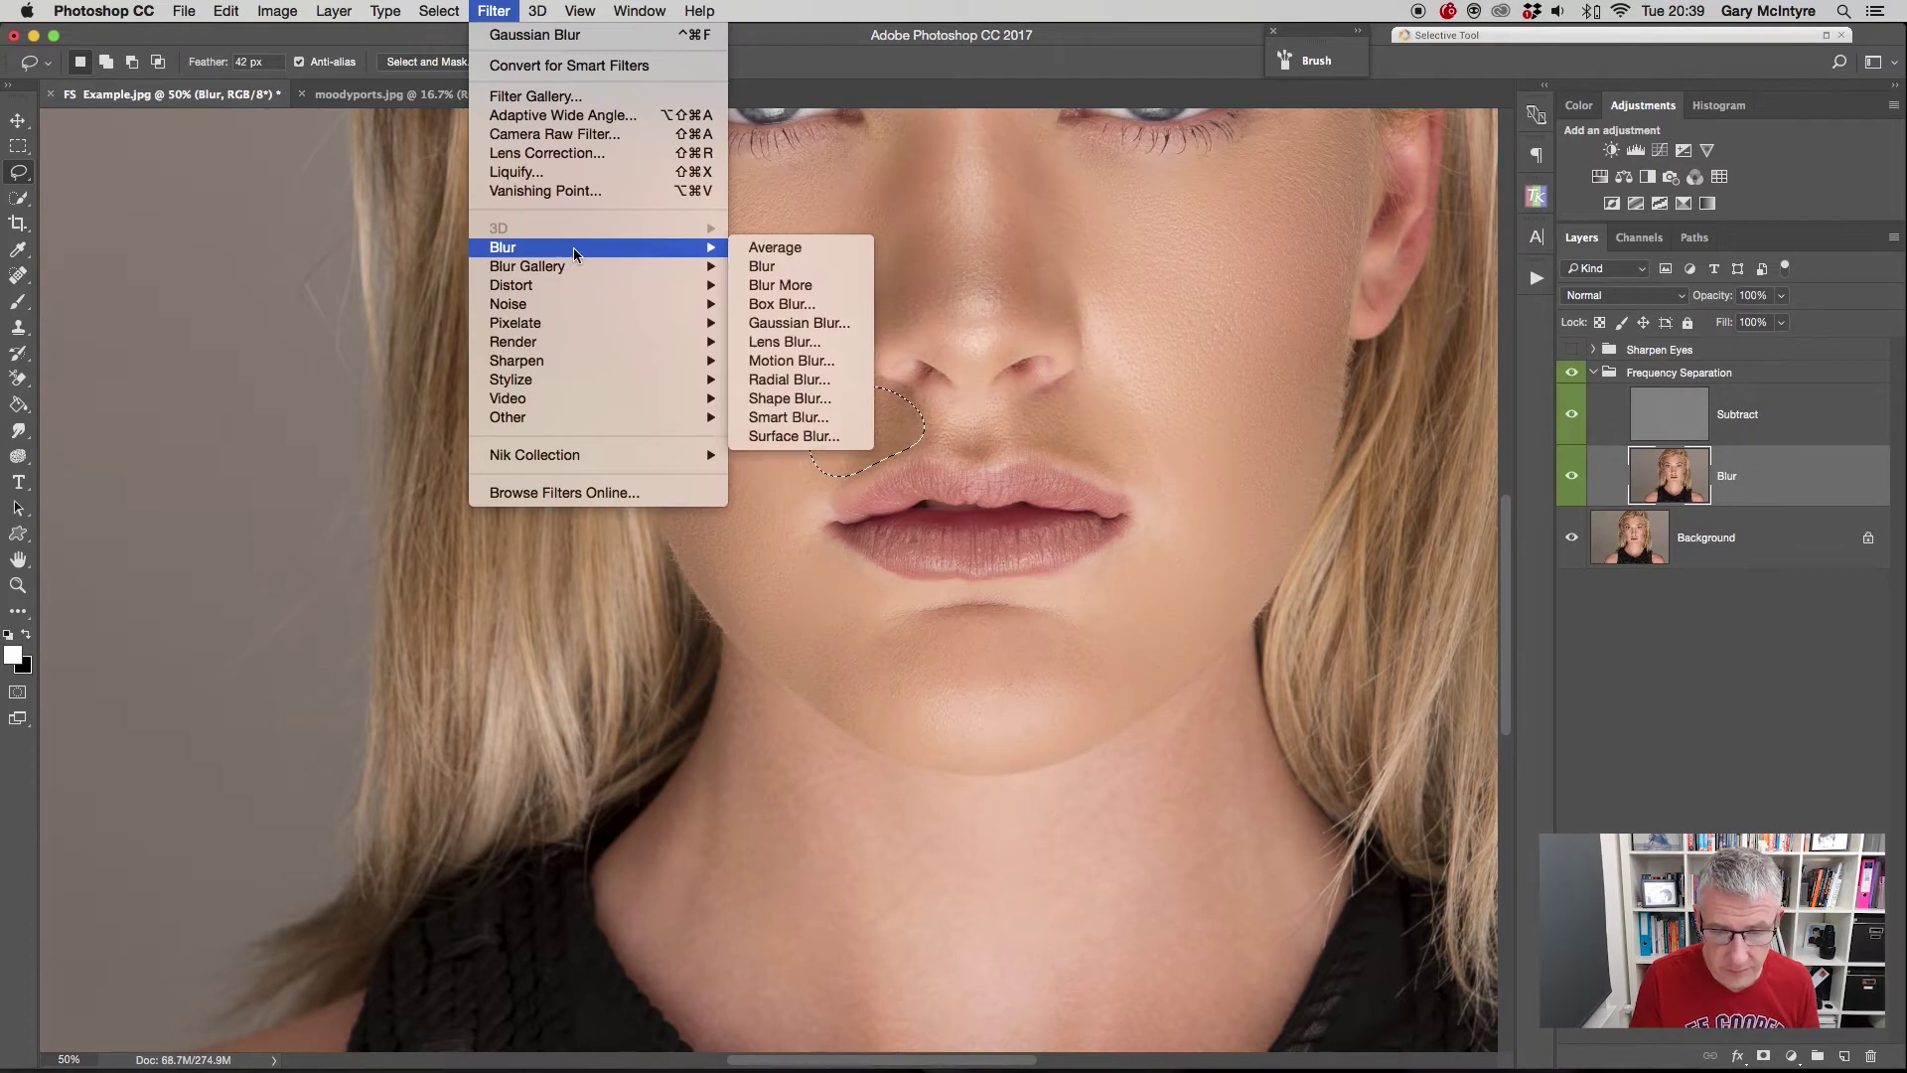
click(841, 327)
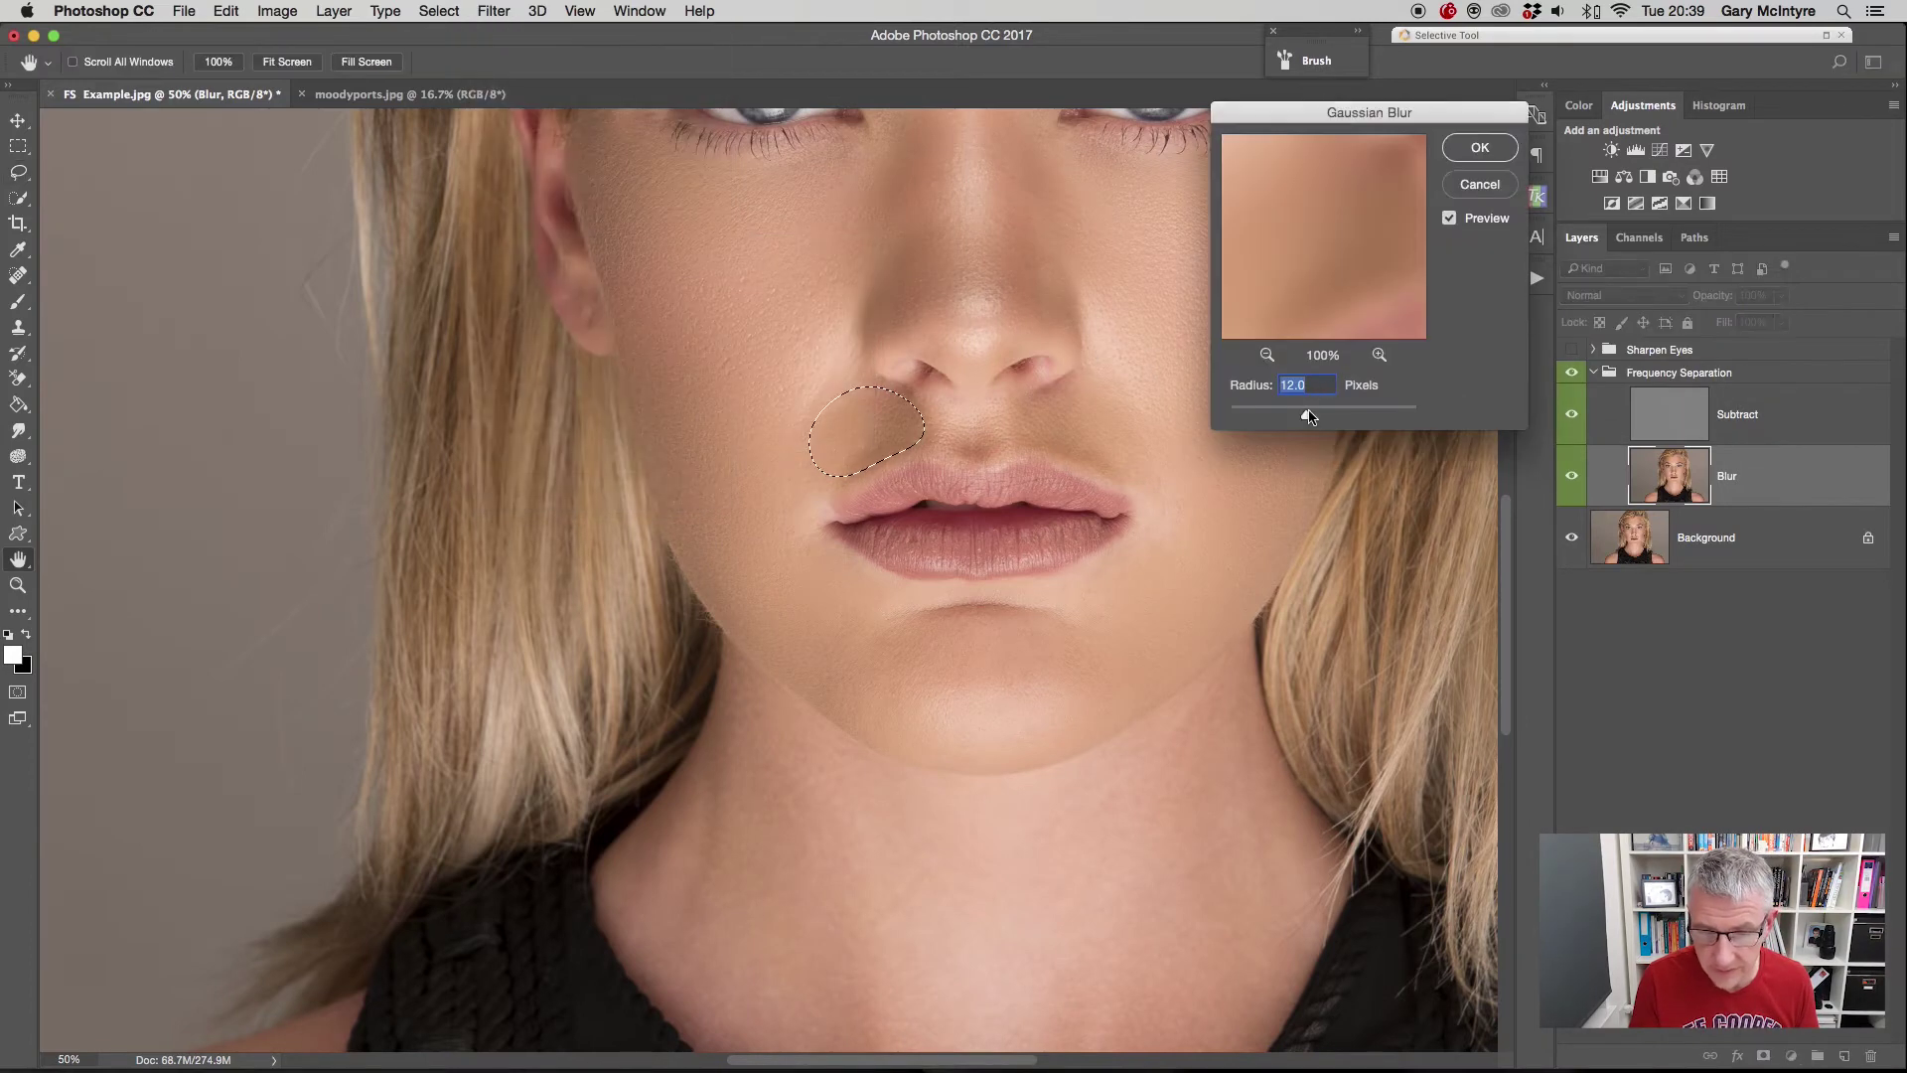
drag(1307, 414, 1341, 416)
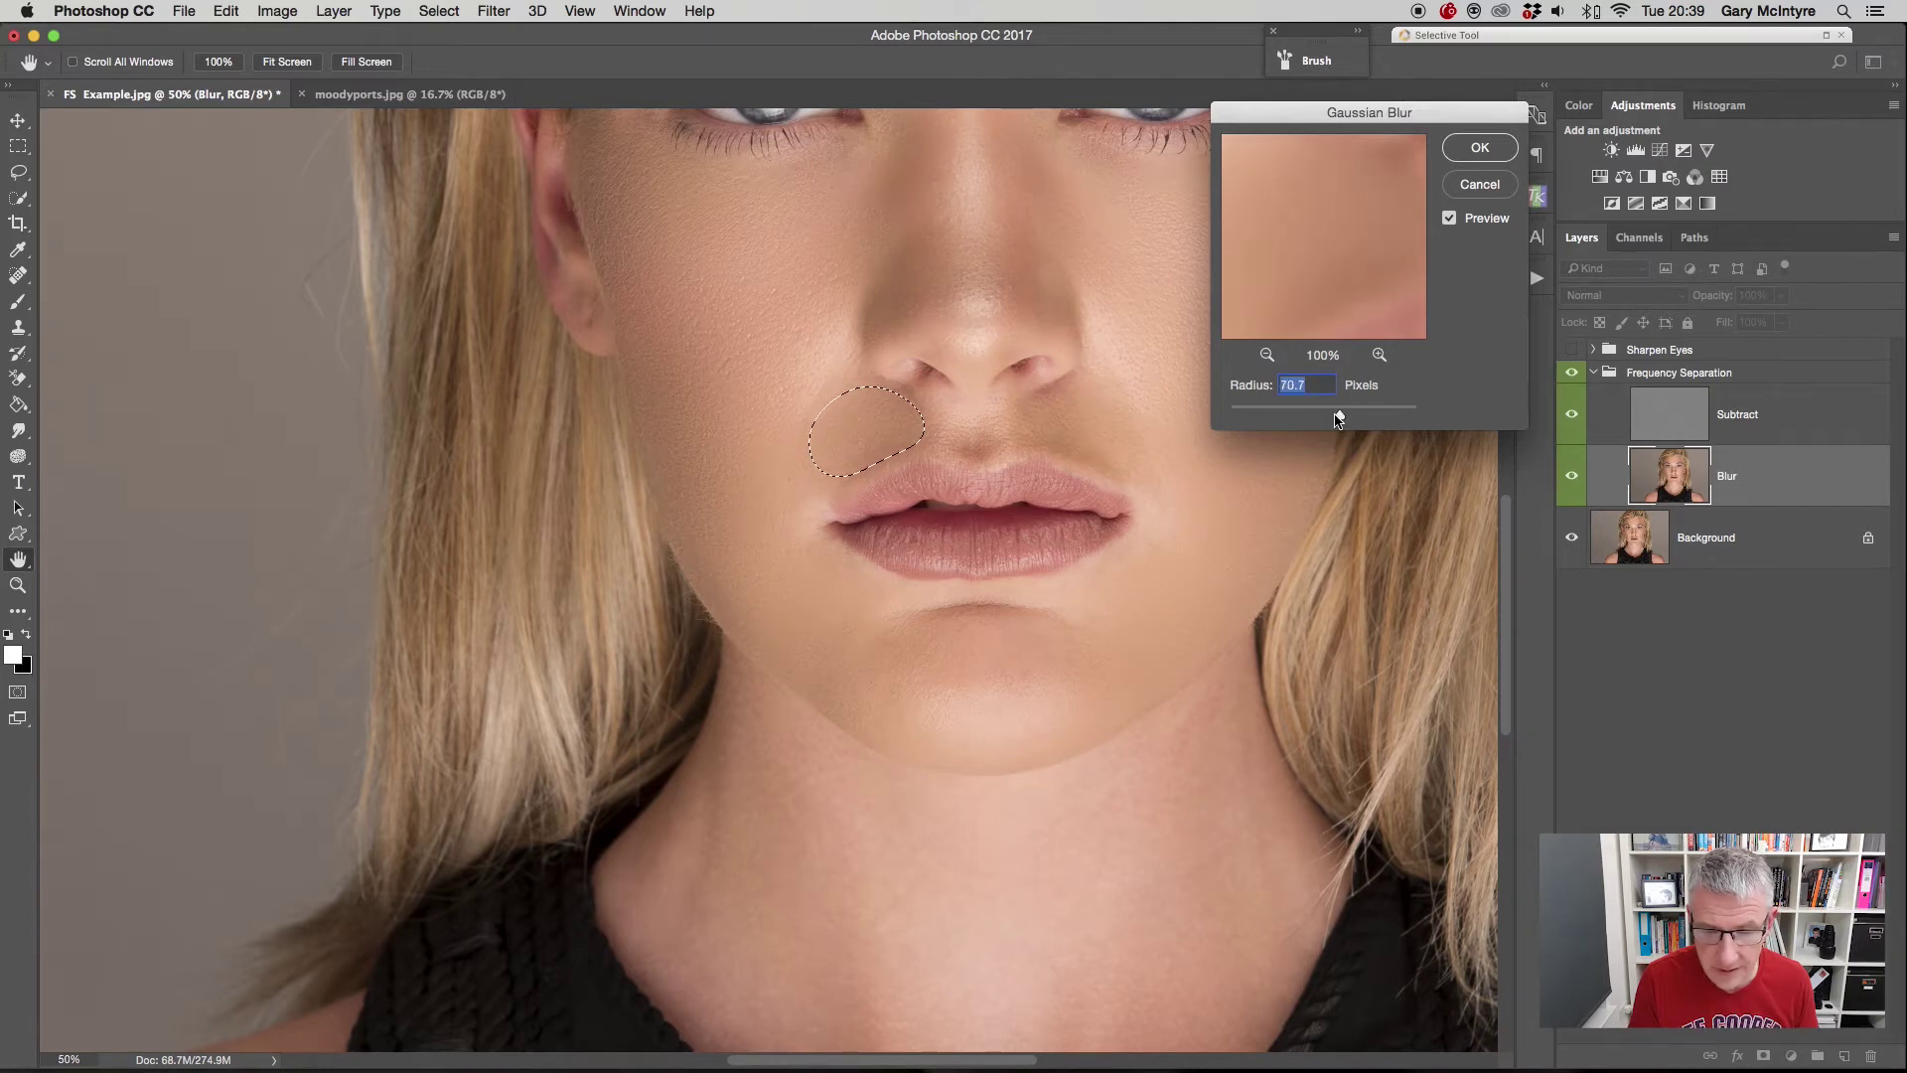
click(1467, 157)
- Lasso the shadow above the mouth corner on the model's left side and reapply the last Gaussian Blur to it
mouse_move(1086, 378)
mouse_down()
mouse_move(1030, 396)
mouse_move(1026, 430)
mouse_move(1153, 494)
mouse_move(1145, 378)
mouse_move(1063, 409)
mouse_up()
click(494, 11)
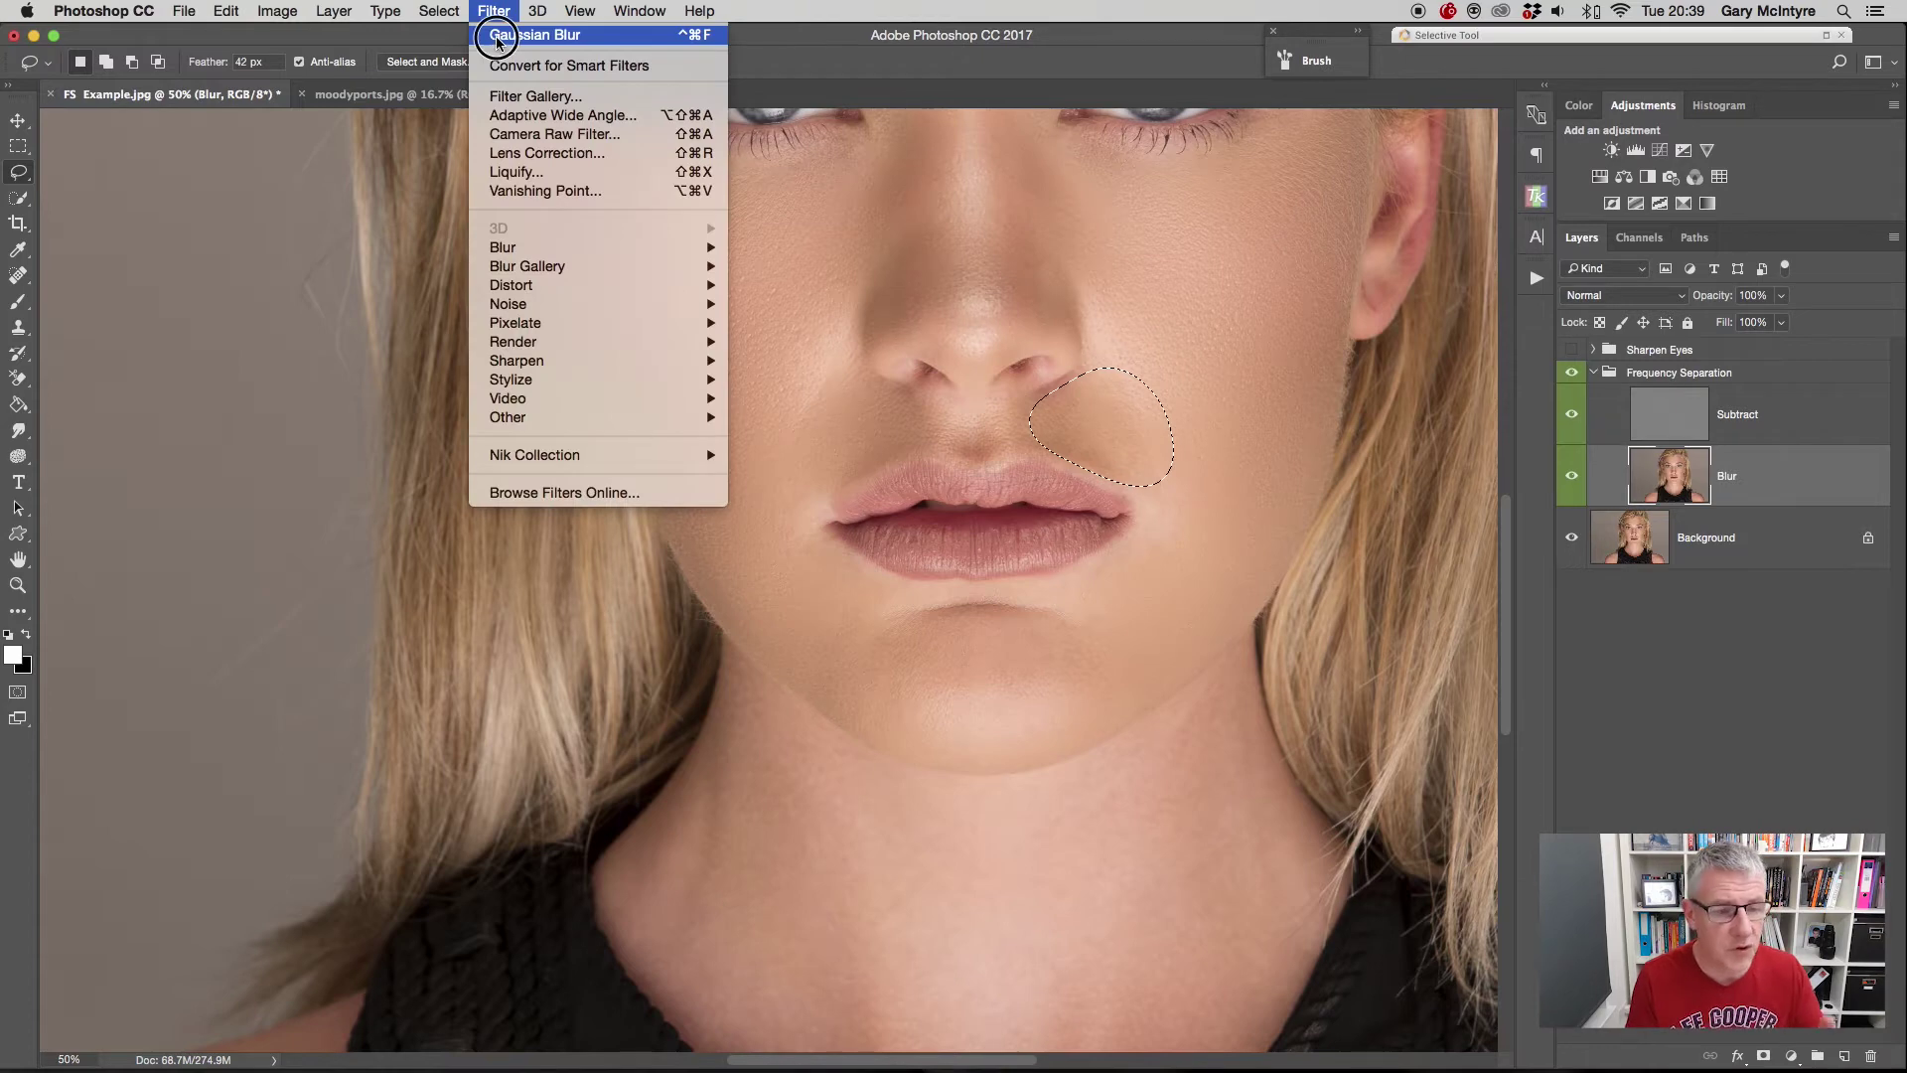
click(517, 30)
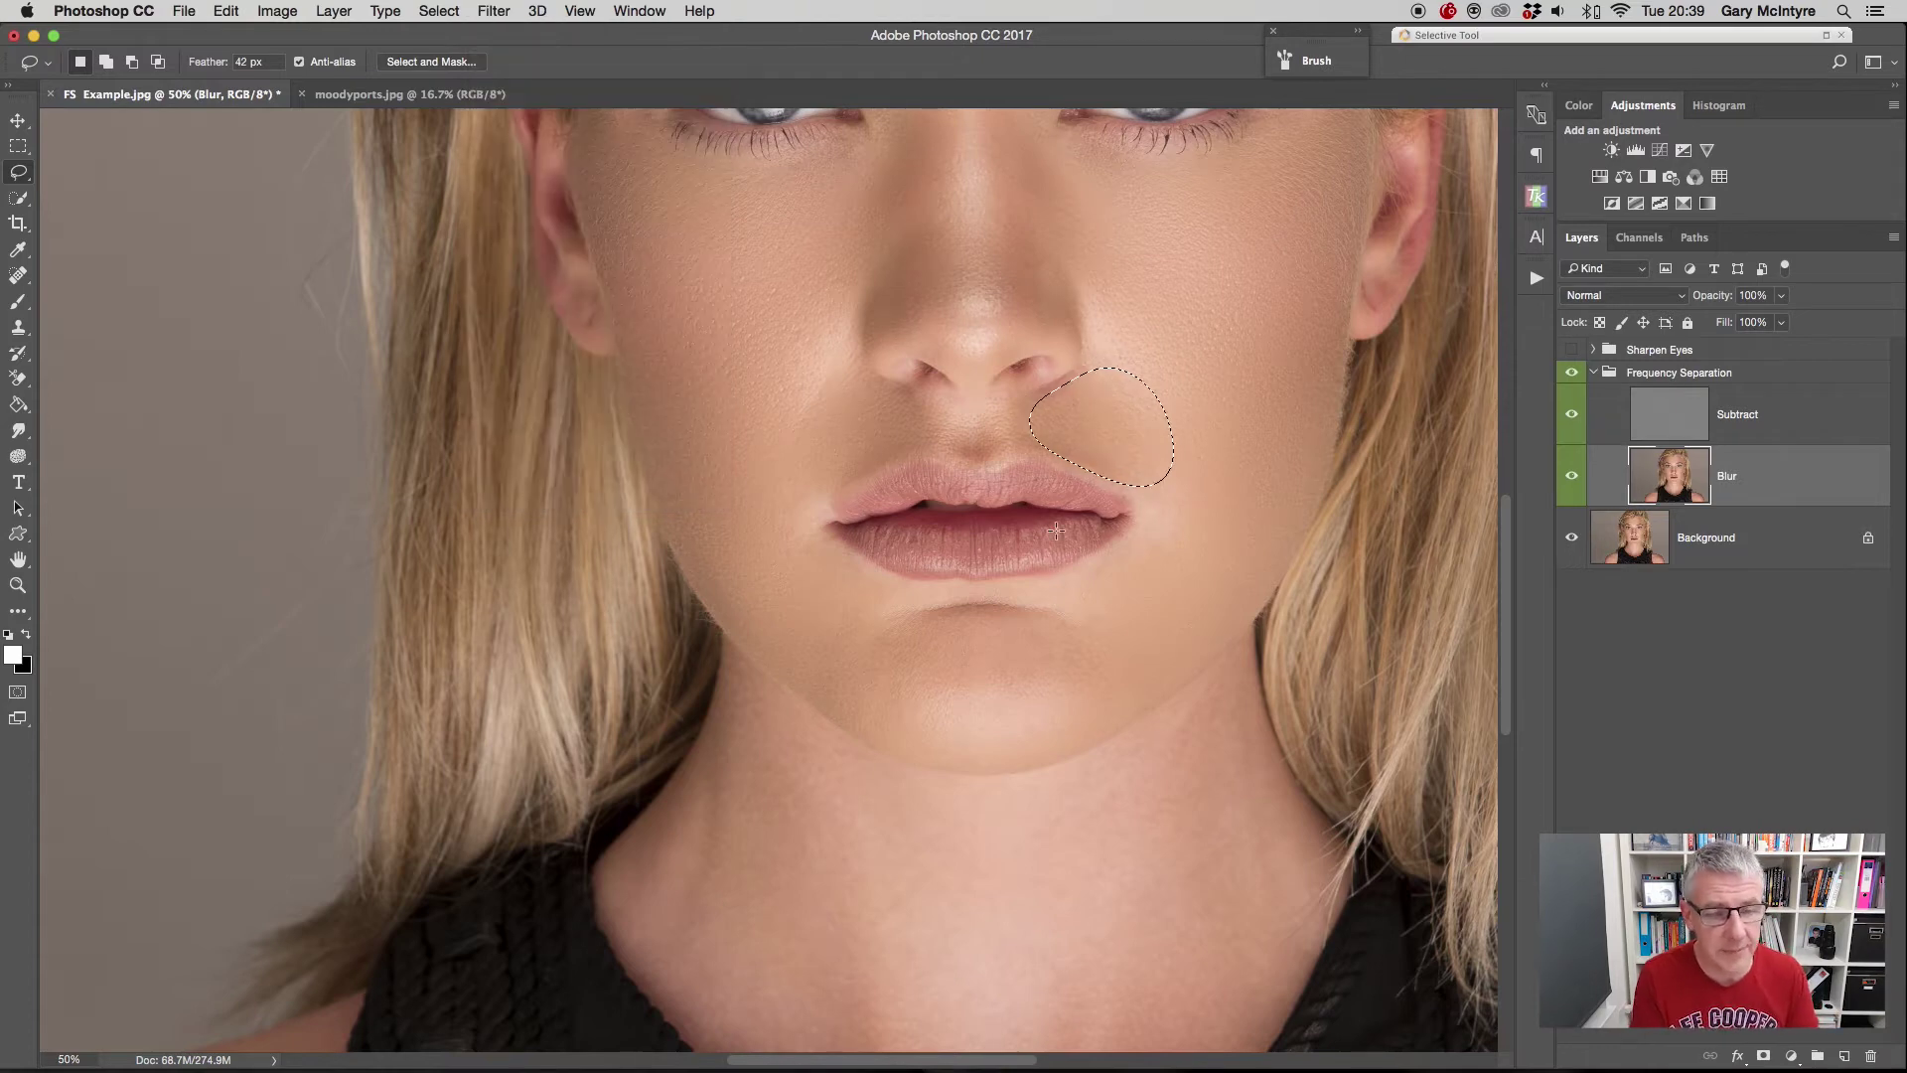
click(508, 14)
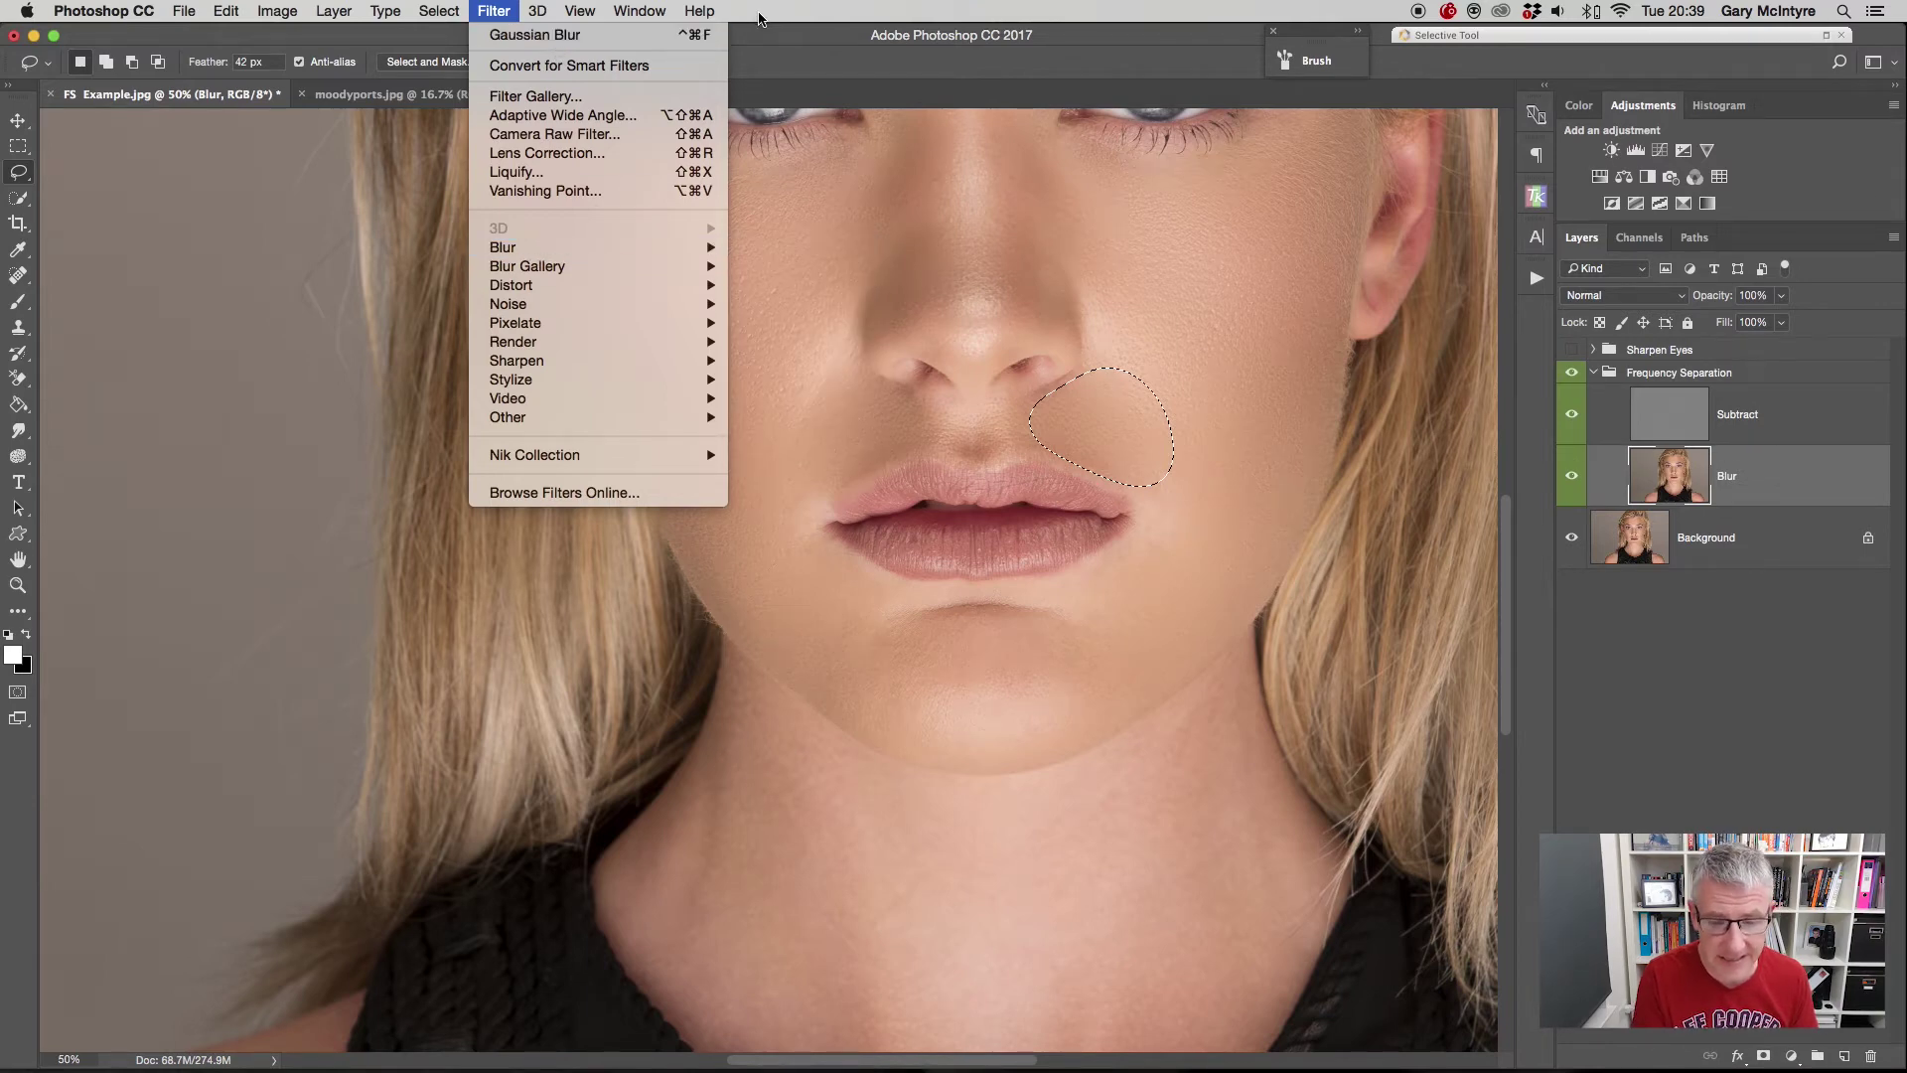
click(778, 103)
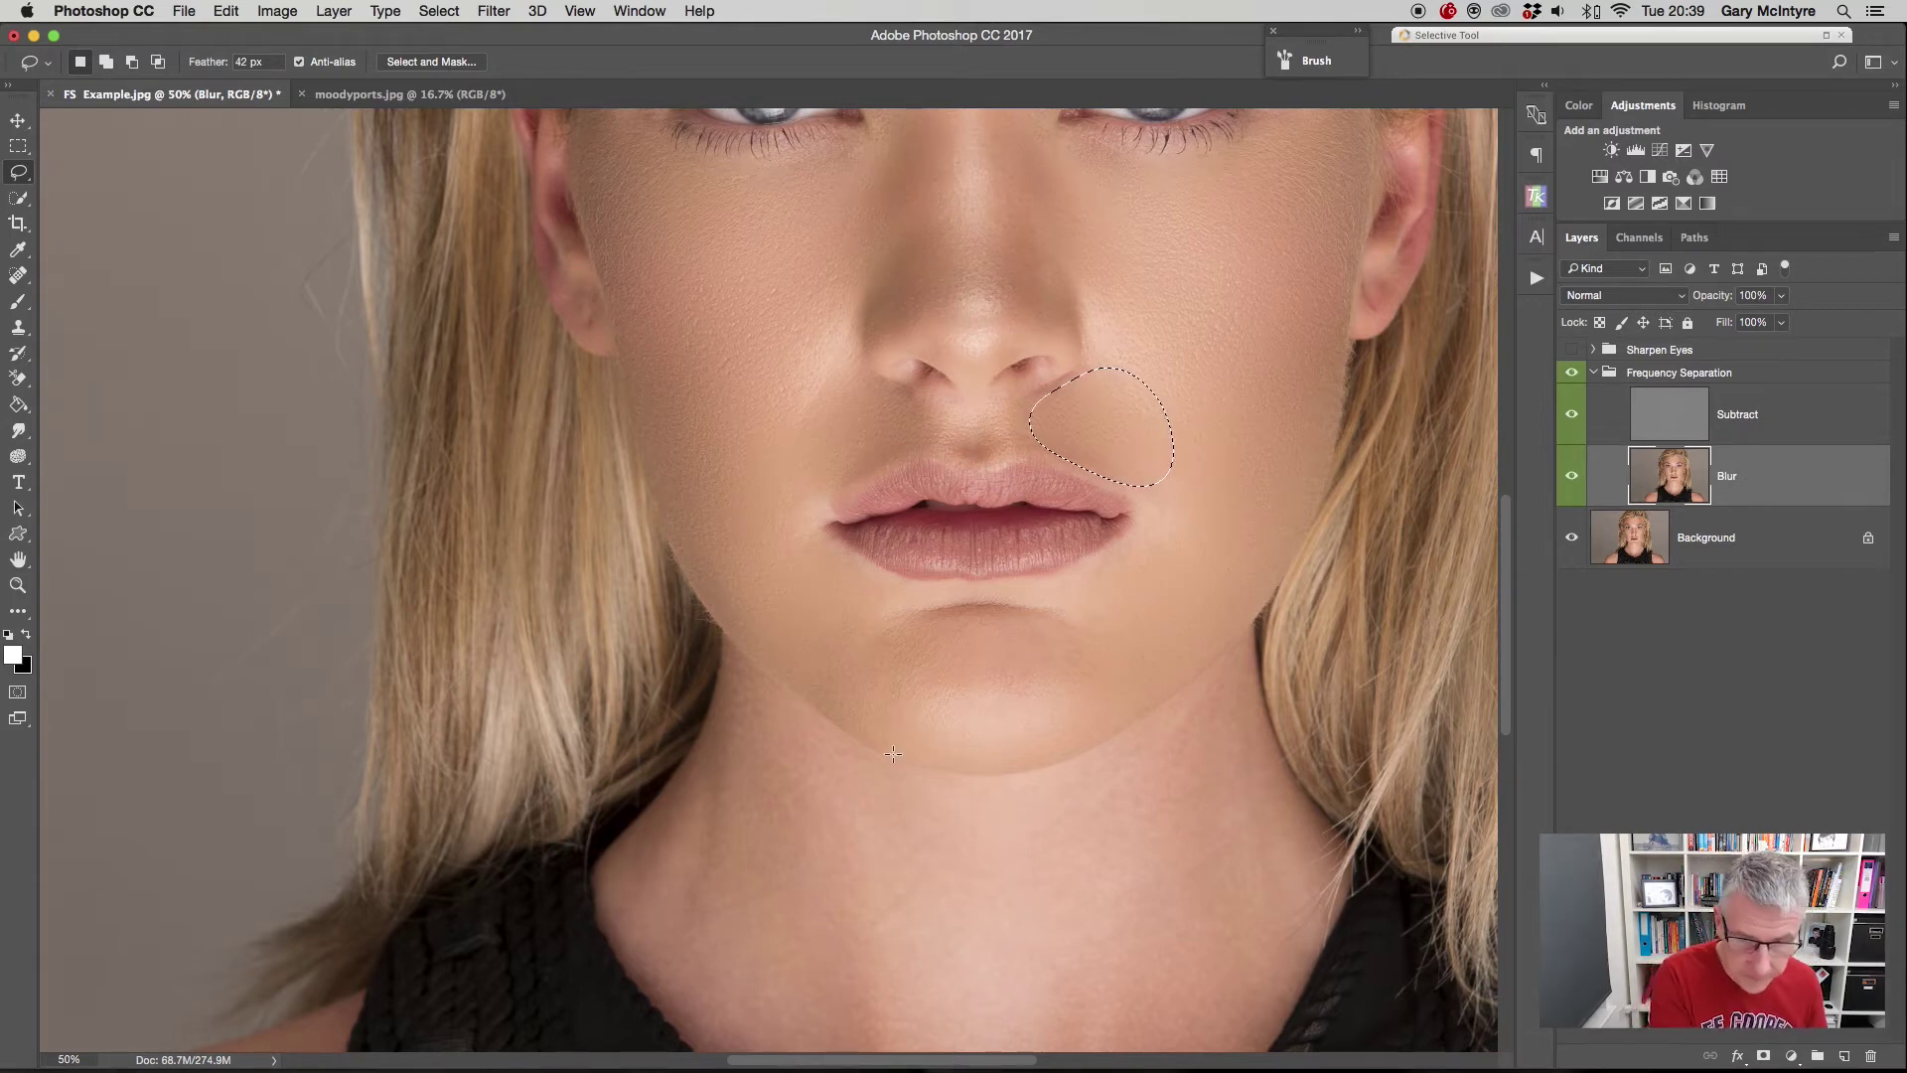
- Lasso the neck on the model's right side and apply a Gaussian Blur with a 28.9-pixel radius to it
scroll(900, 746, down, 3)
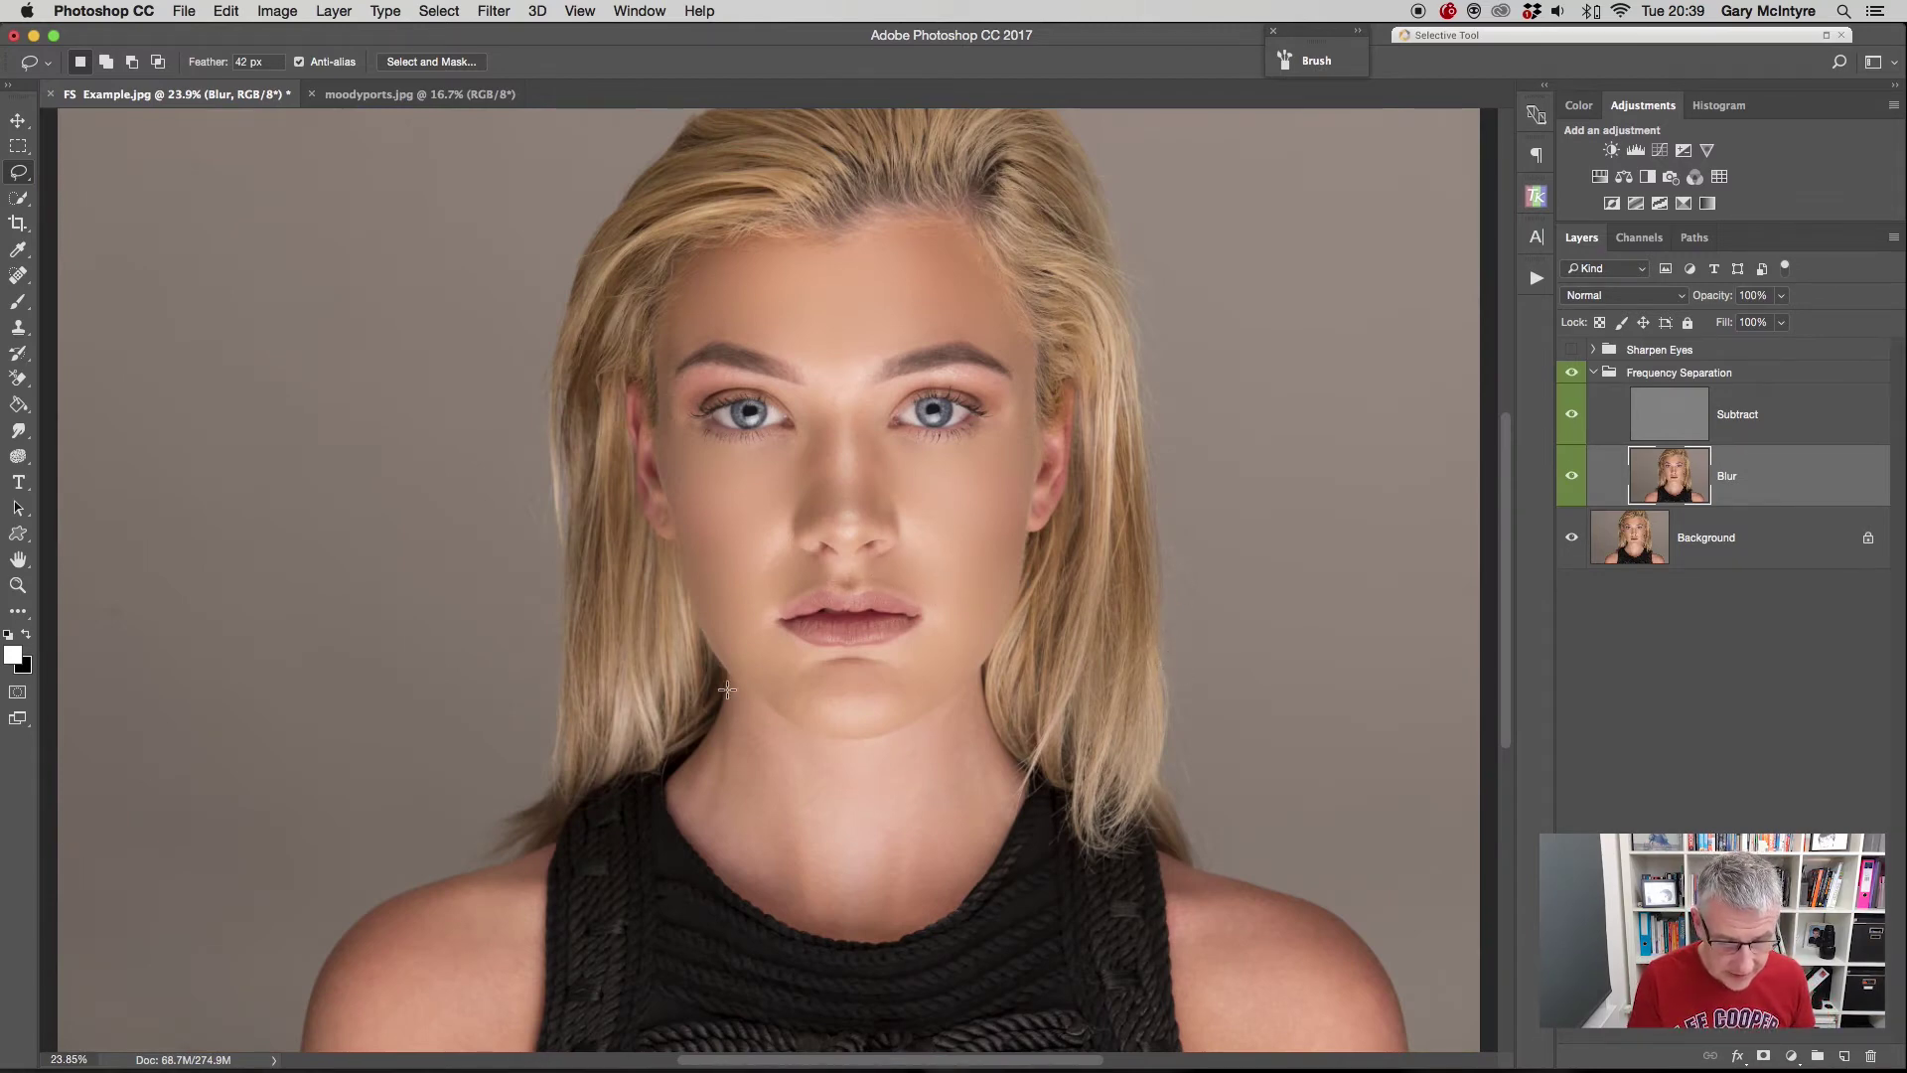
mouse_move(665, 785)
mouse_down()
mouse_move(719, 874)
mouse_move(800, 915)
mouse_move(847, 901)
mouse_move(839, 797)
mouse_move(732, 681)
mouse_move(664, 784)
mouse_up()
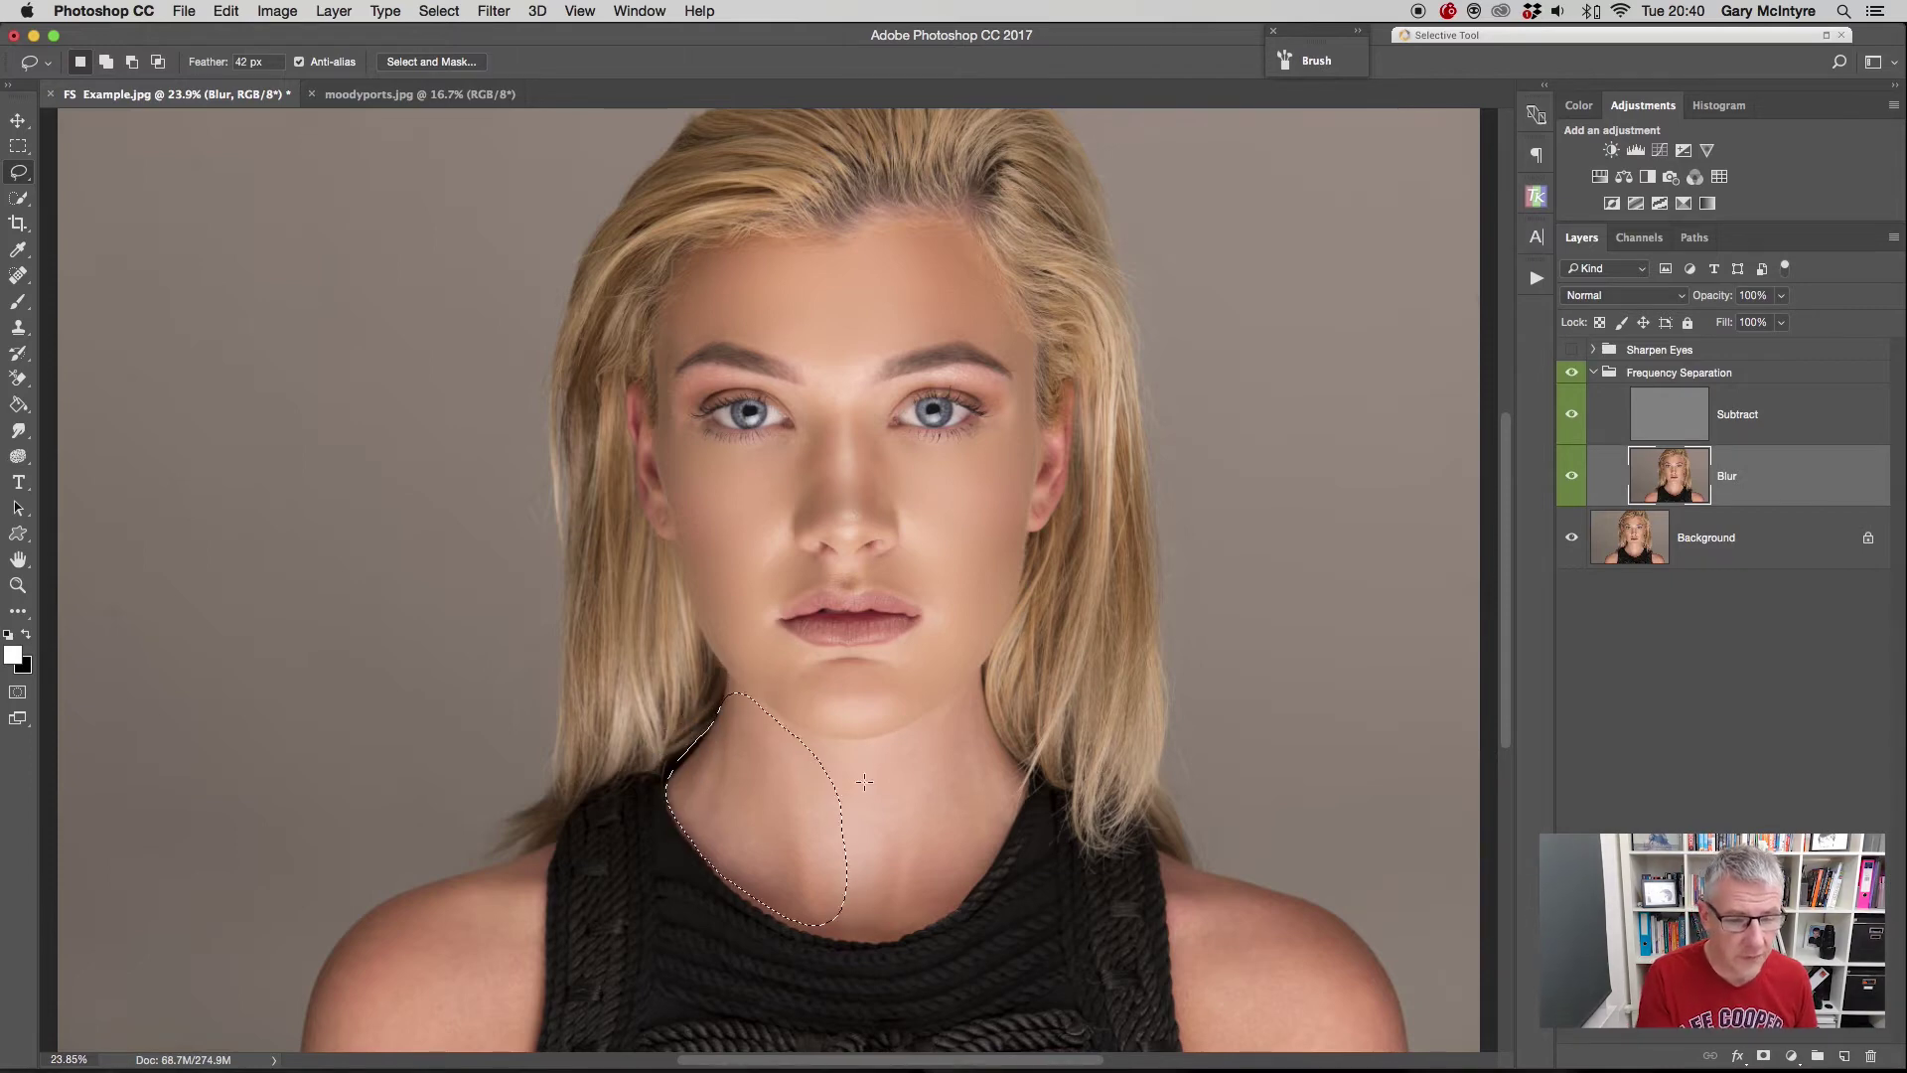
click(492, 11)
mouse_move(562, 248)
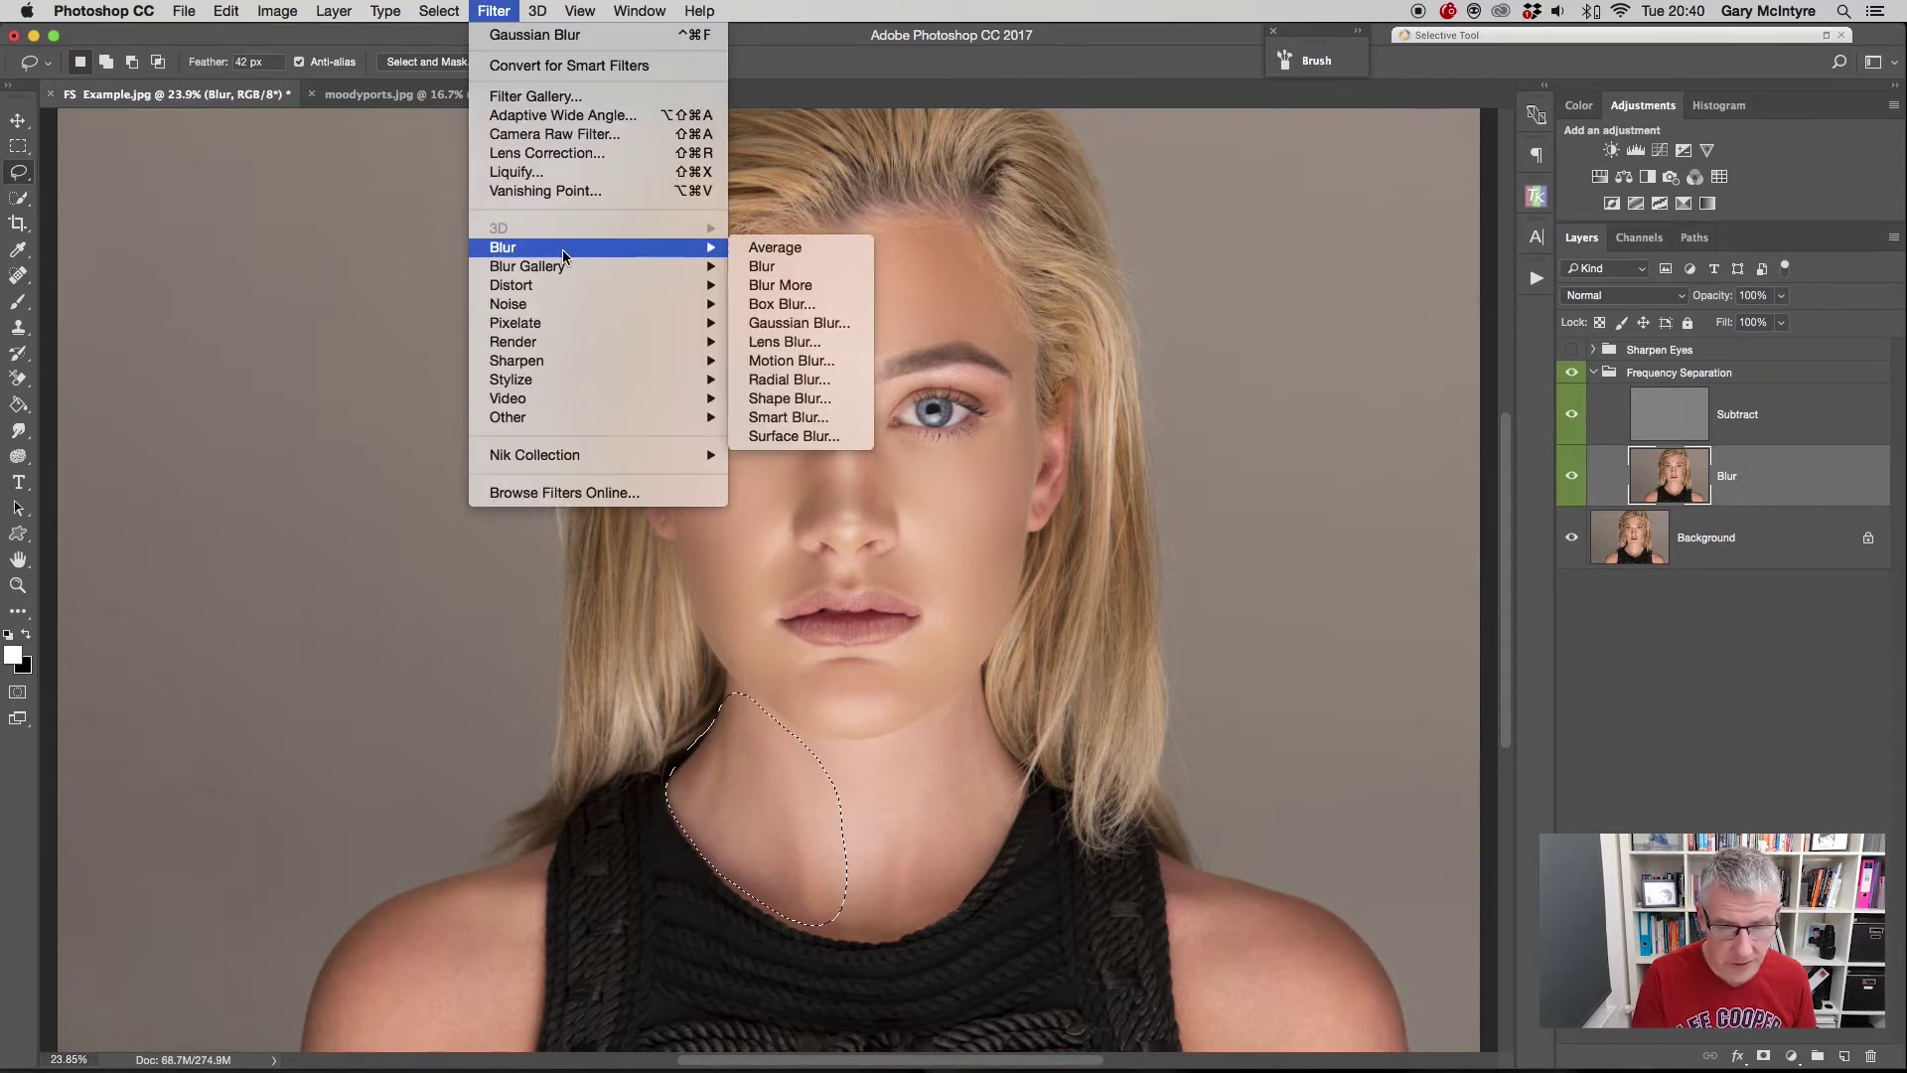
click(804, 323)
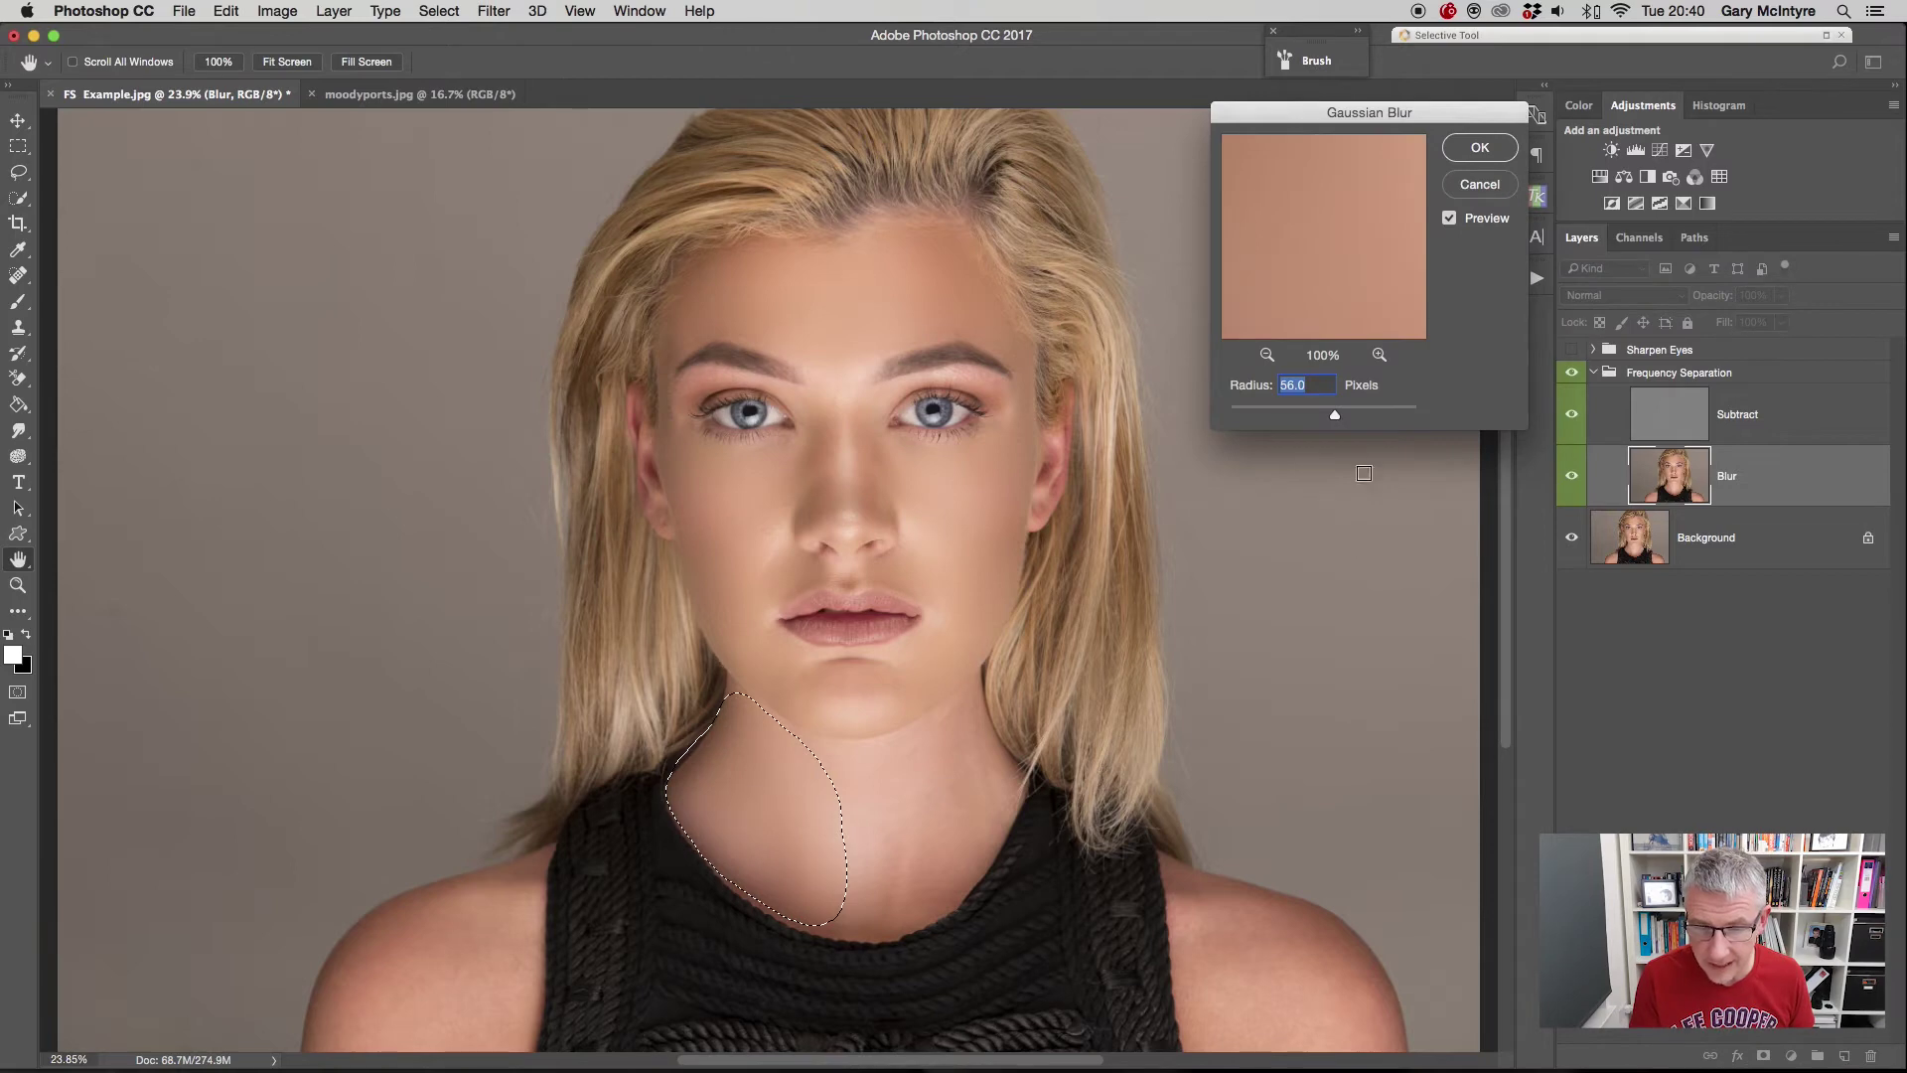
drag(1335, 419, 1319, 420)
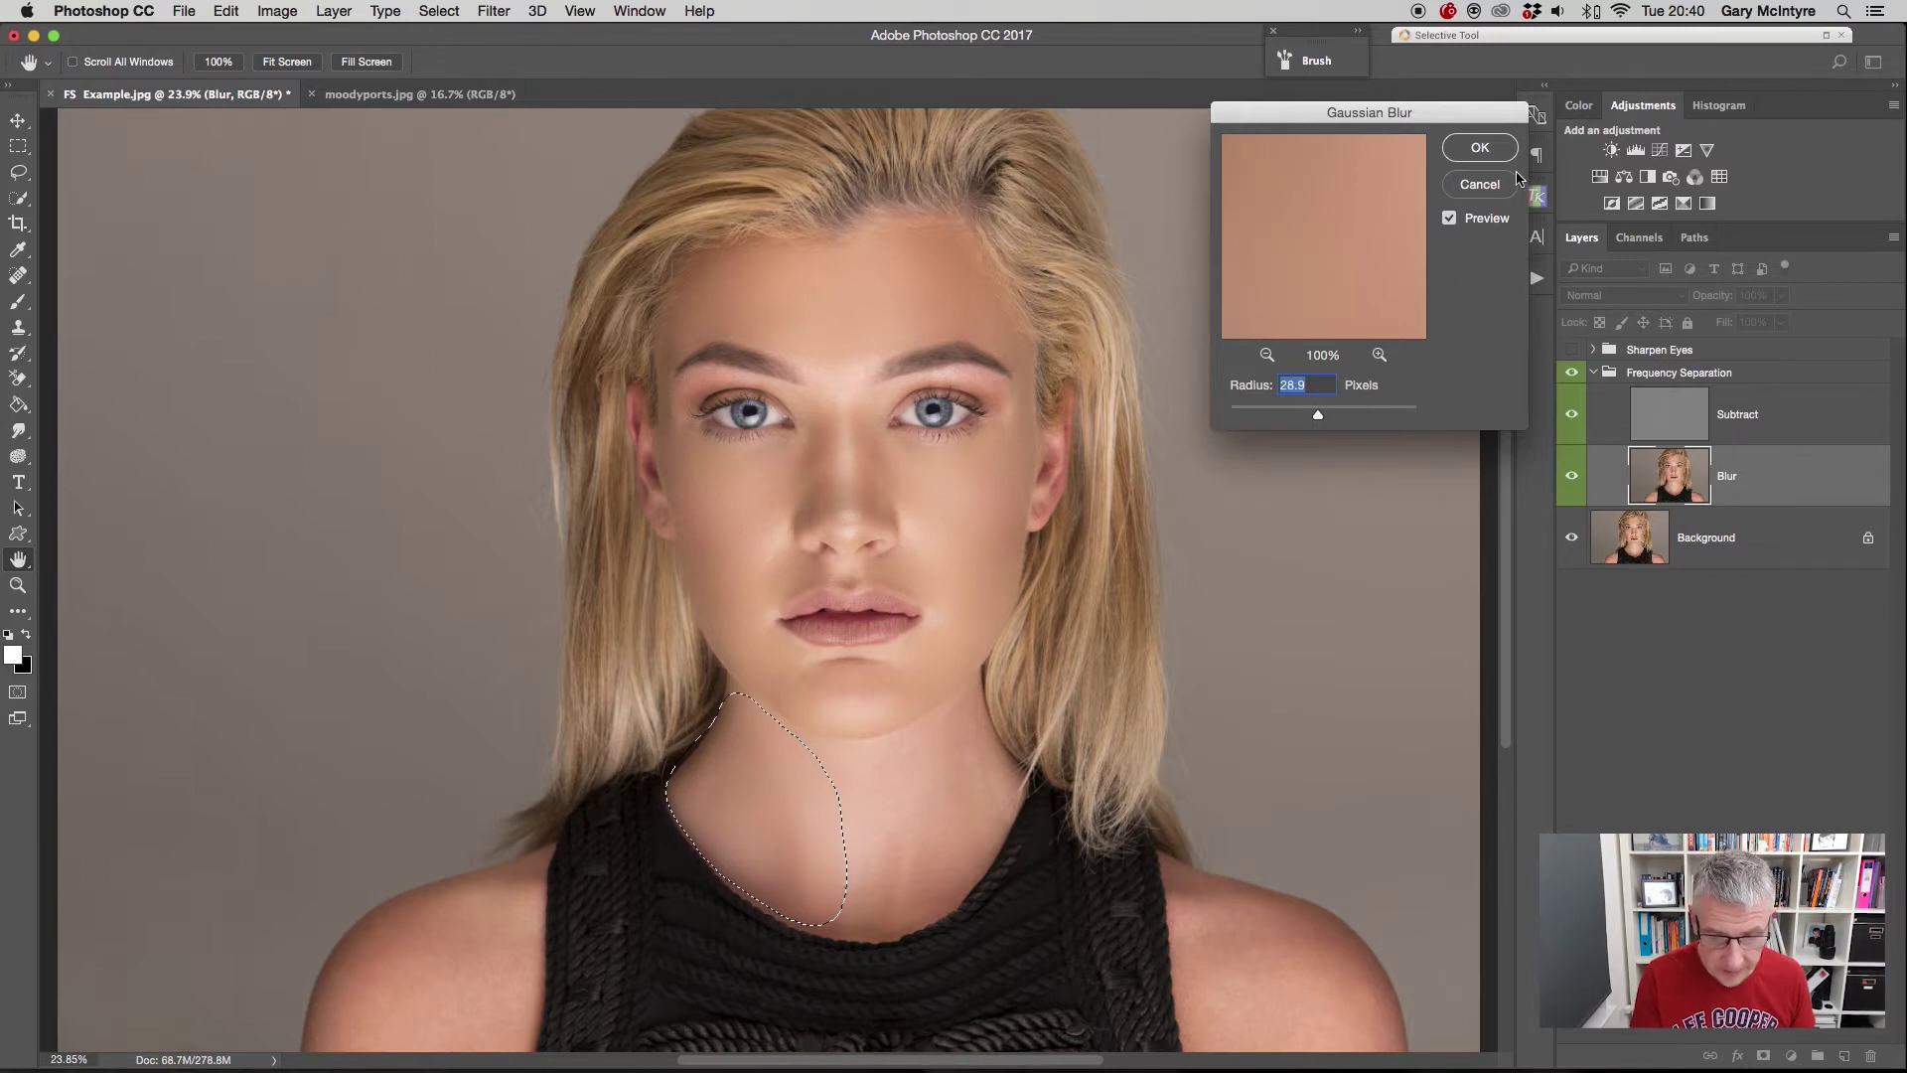
click(1480, 147)
- Lasso the neck on the model's left side, reapply the last Gaussian Blur to it and deselect
click(975, 679)
mouse_move(974, 680)
mouse_down()
mouse_move(898, 736)
mouse_move(868, 848)
mouse_move(890, 907)
mouse_move(941, 912)
mouse_move(1000, 832)
mouse_move(1013, 790)
mouse_move(981, 688)
mouse_up()
click(494, 12)
click(508, 36)
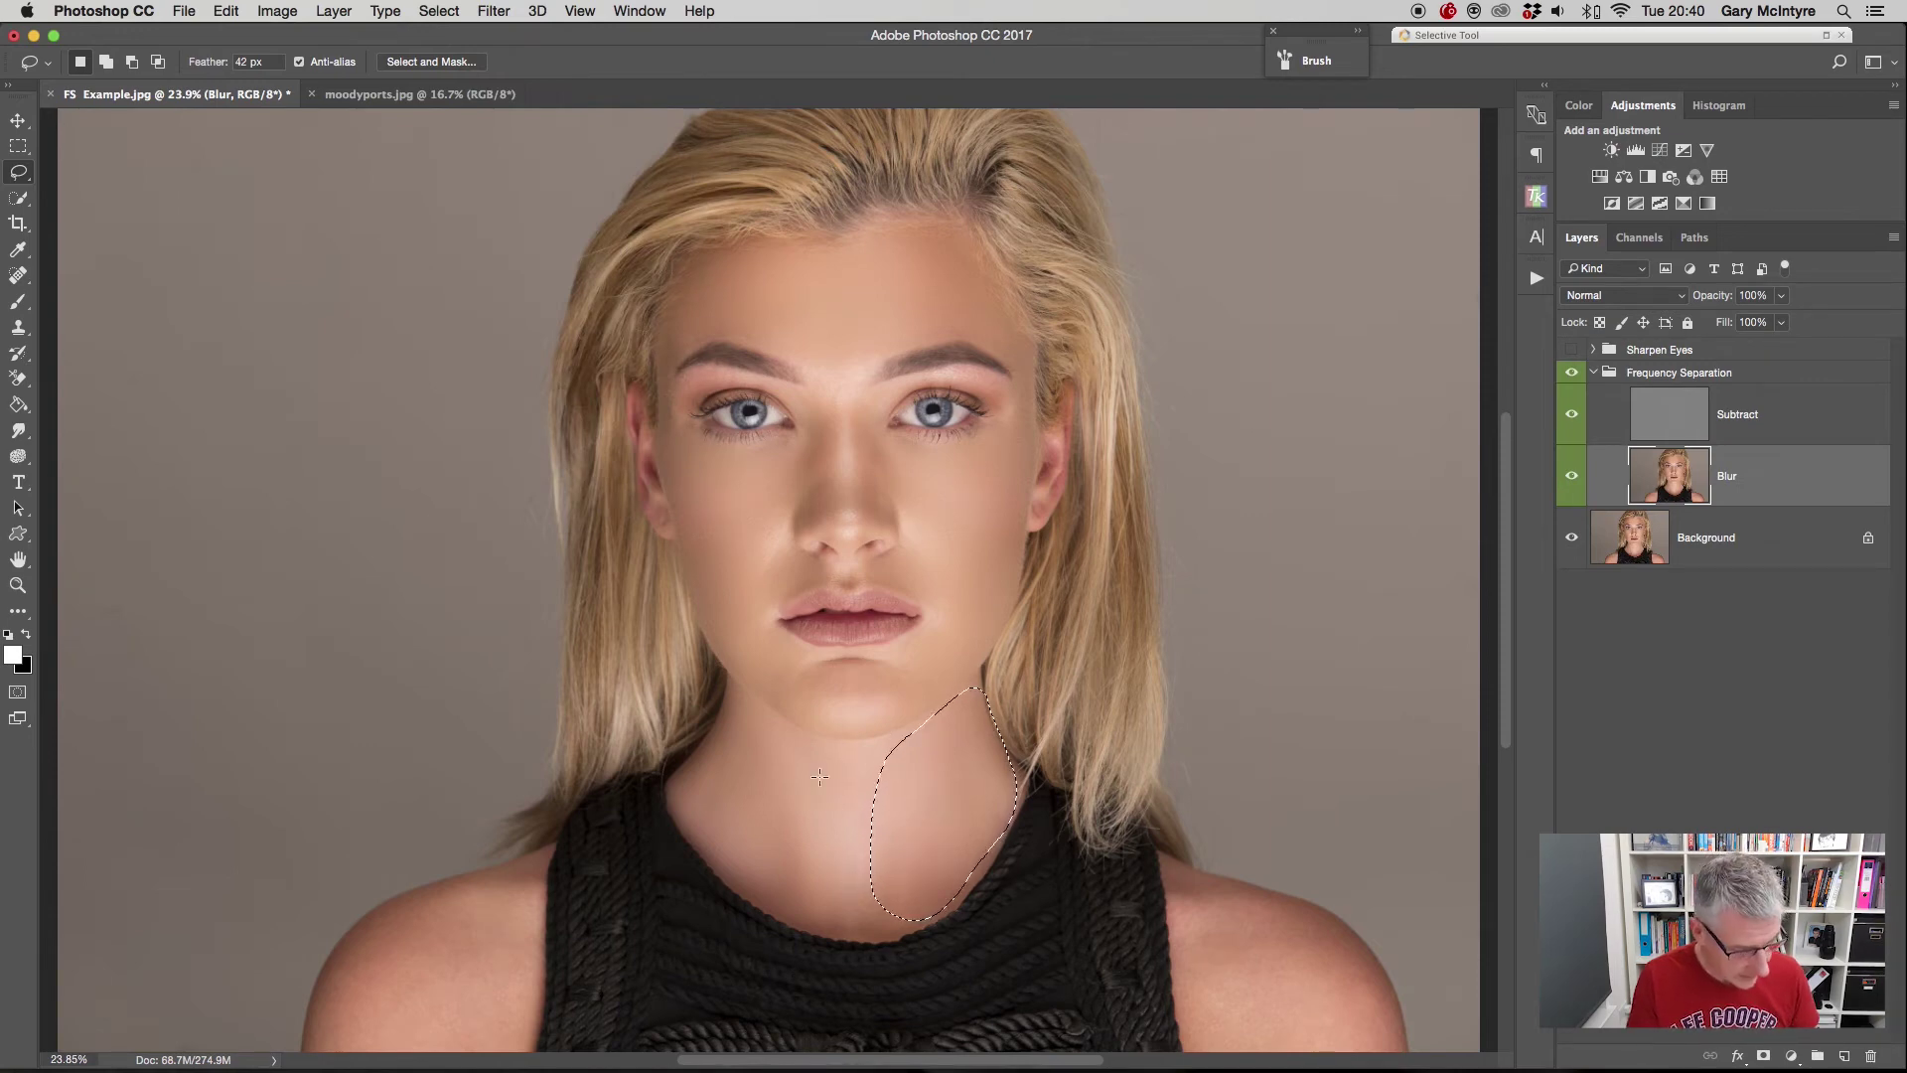
key(super+d)
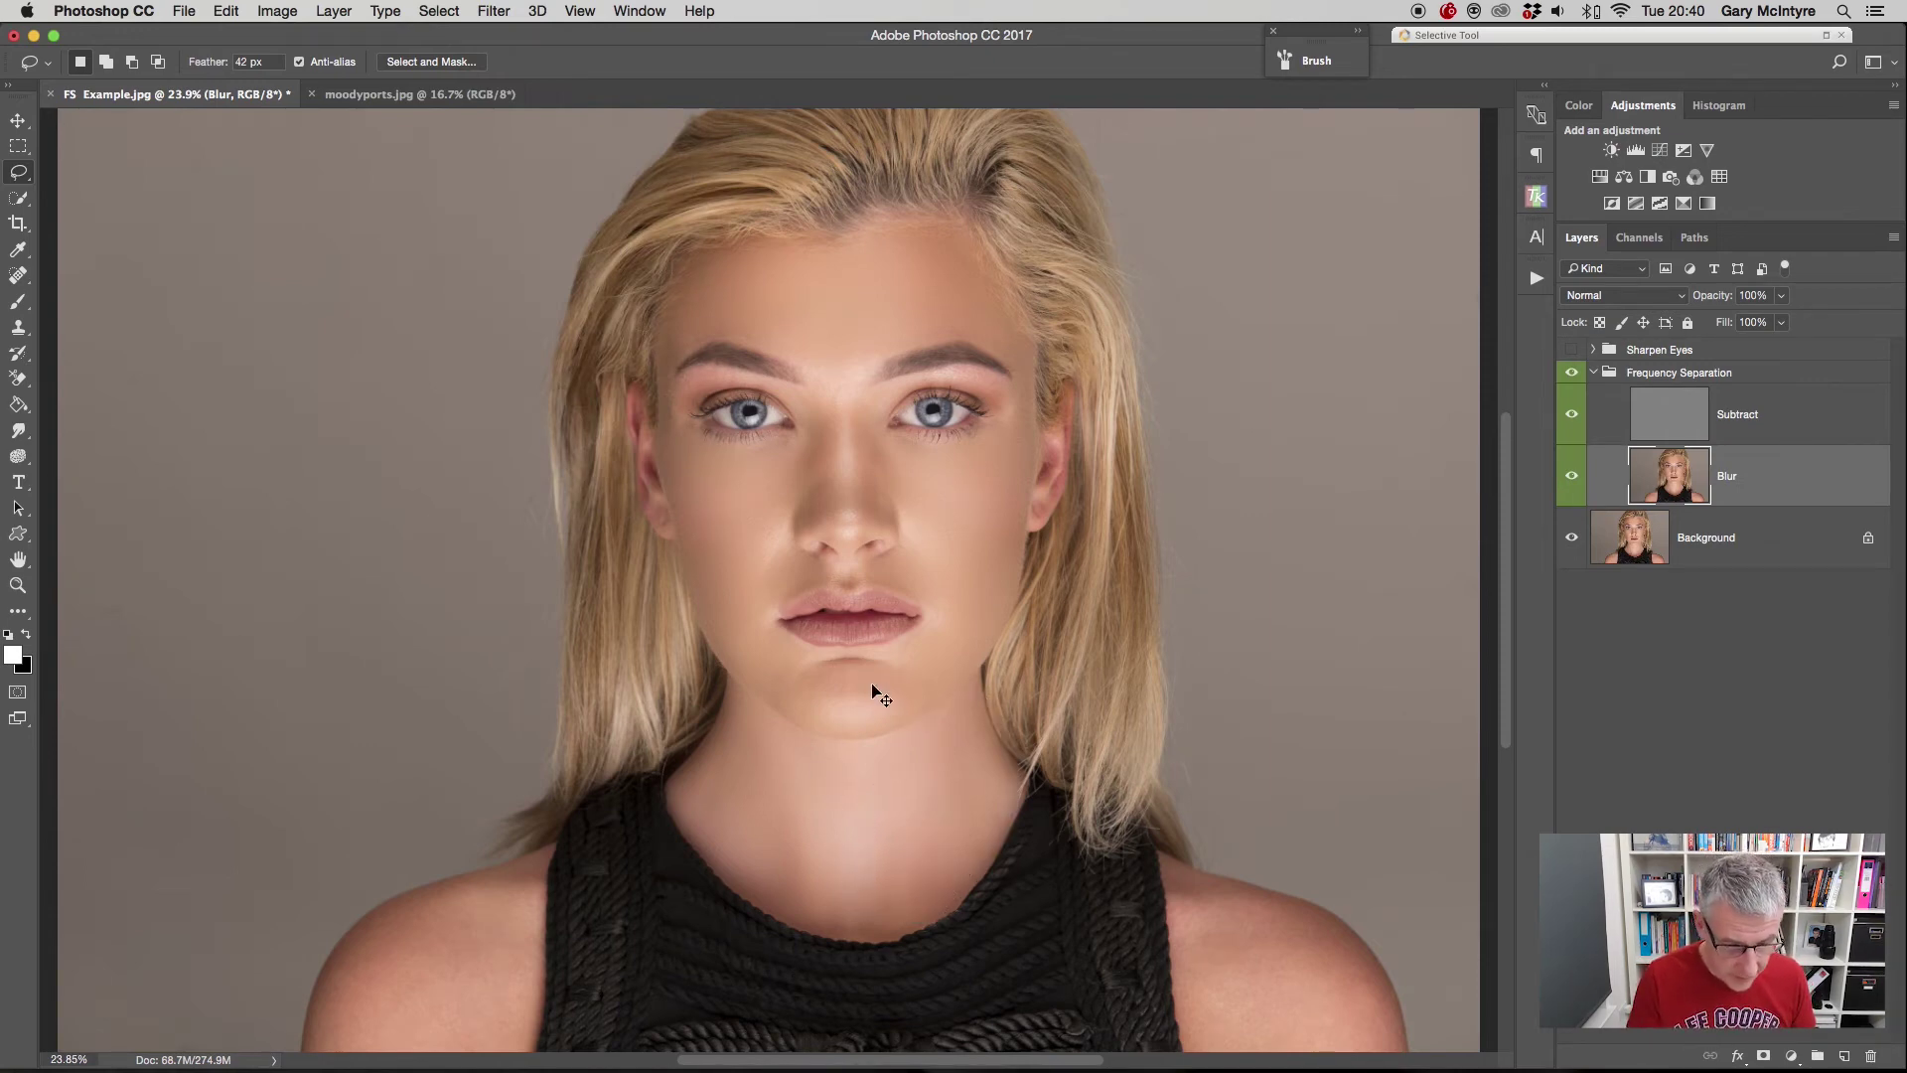
- Lasso the model's right shoulder, reapply the last Gaussian Blur to it and clear the selection
key(super+minus)
mouse_move(590, 912)
mouse_down()
mouse_move(616, 767)
mouse_move(504, 801)
mouse_move(446, 861)
mouse_move(436, 911)
mouse_move(465, 950)
mouse_move(594, 946)
mouse_up()
click(495, 12)
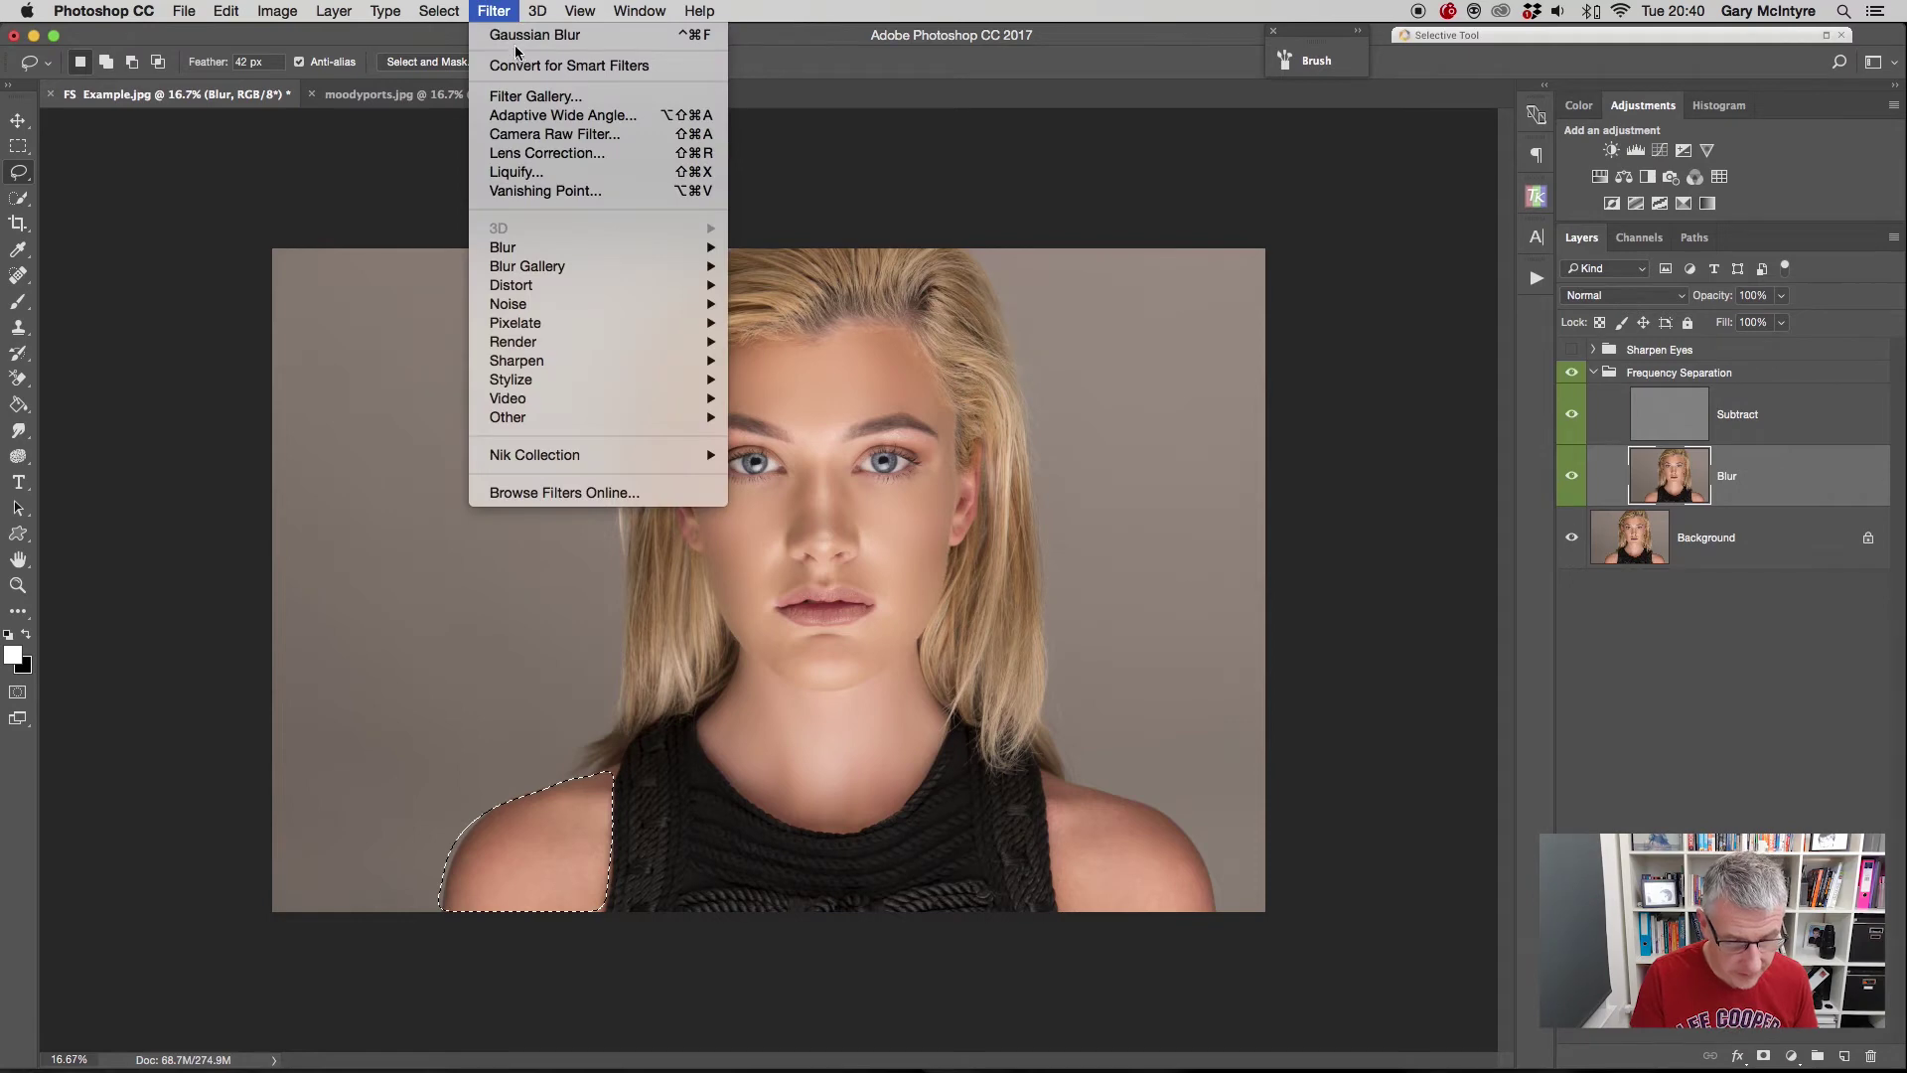
click(520, 31)
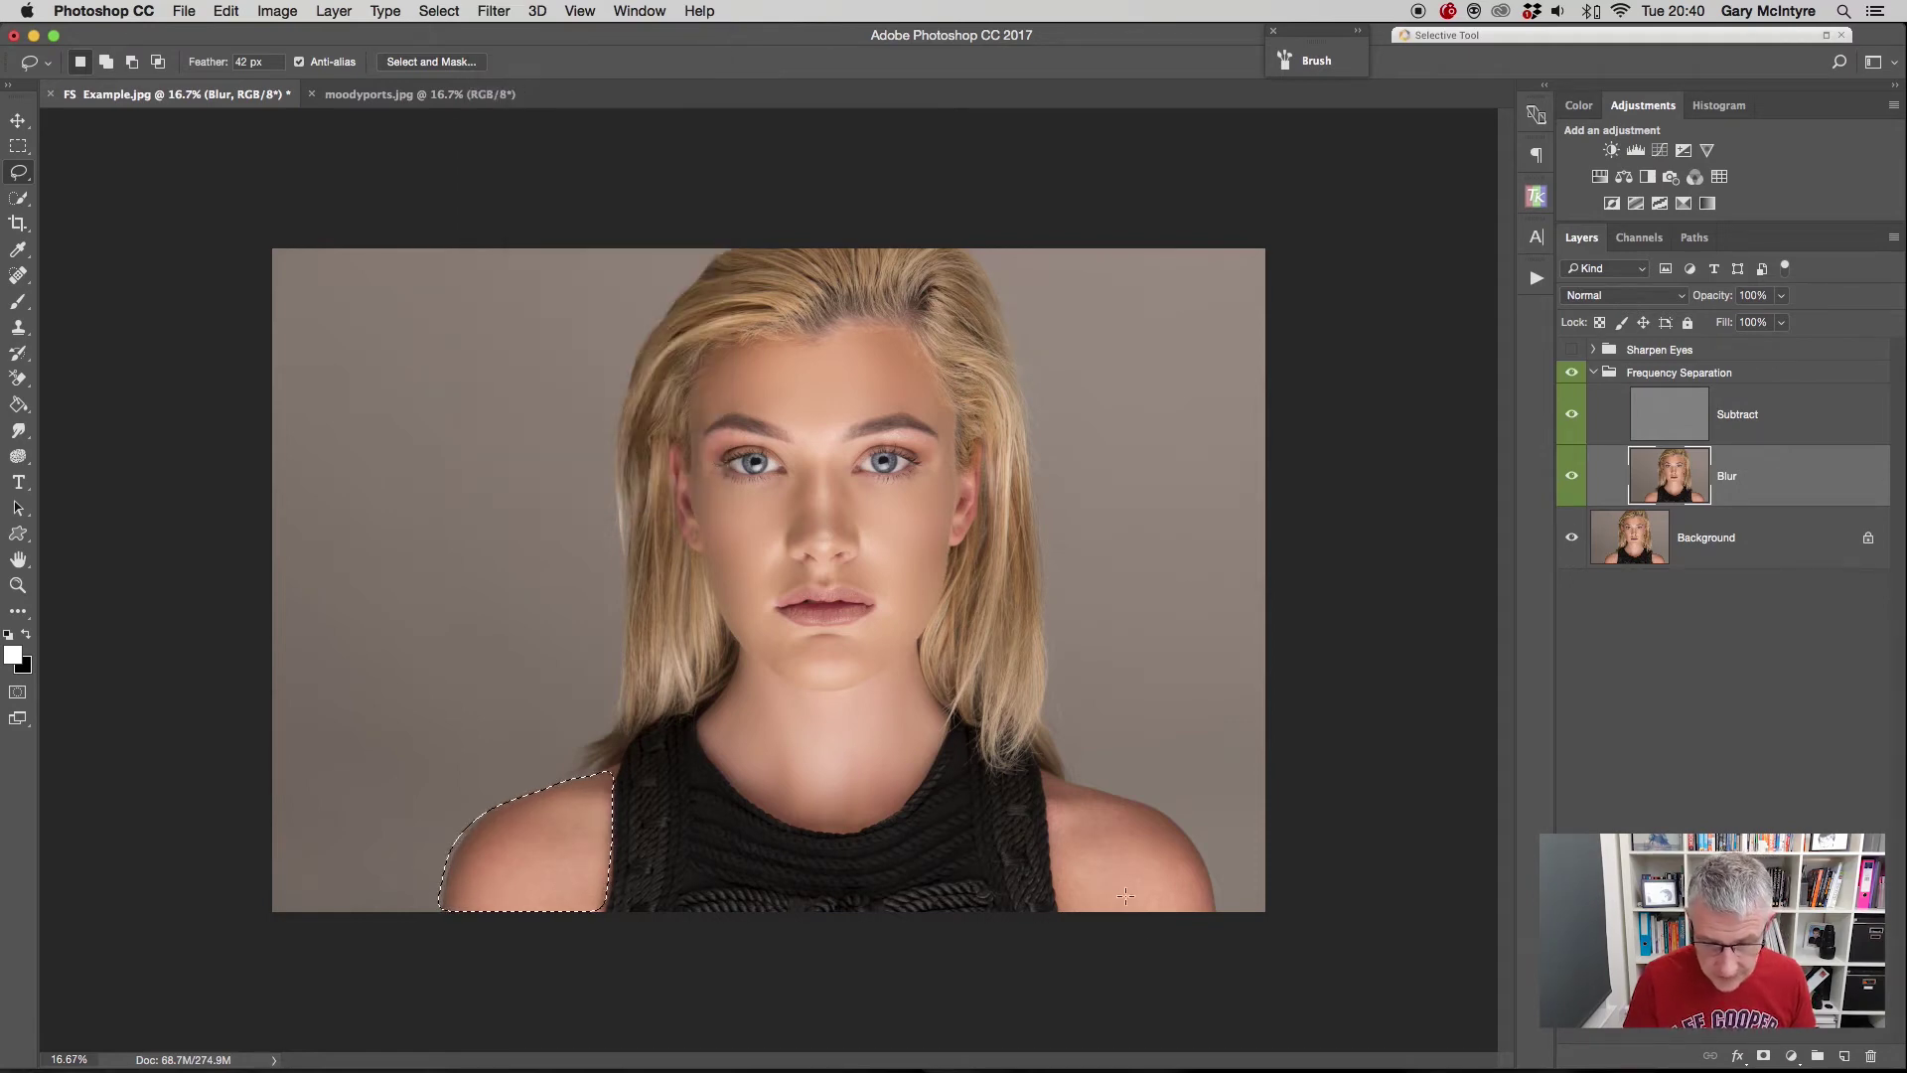
key(super+d)
- Lasso the model's left shoulder, reapply the last Gaussian Blur to it and deselect
mouse_move(1045, 794)
mouse_down()
mouse_move(1063, 926)
mouse_move(1213, 920)
mouse_move(1225, 893)
mouse_move(1206, 850)
mouse_up()
mouse_move(1178, 819)
mouse_down()
mouse_move(1072, 766)
mouse_move(1033, 788)
mouse_up()
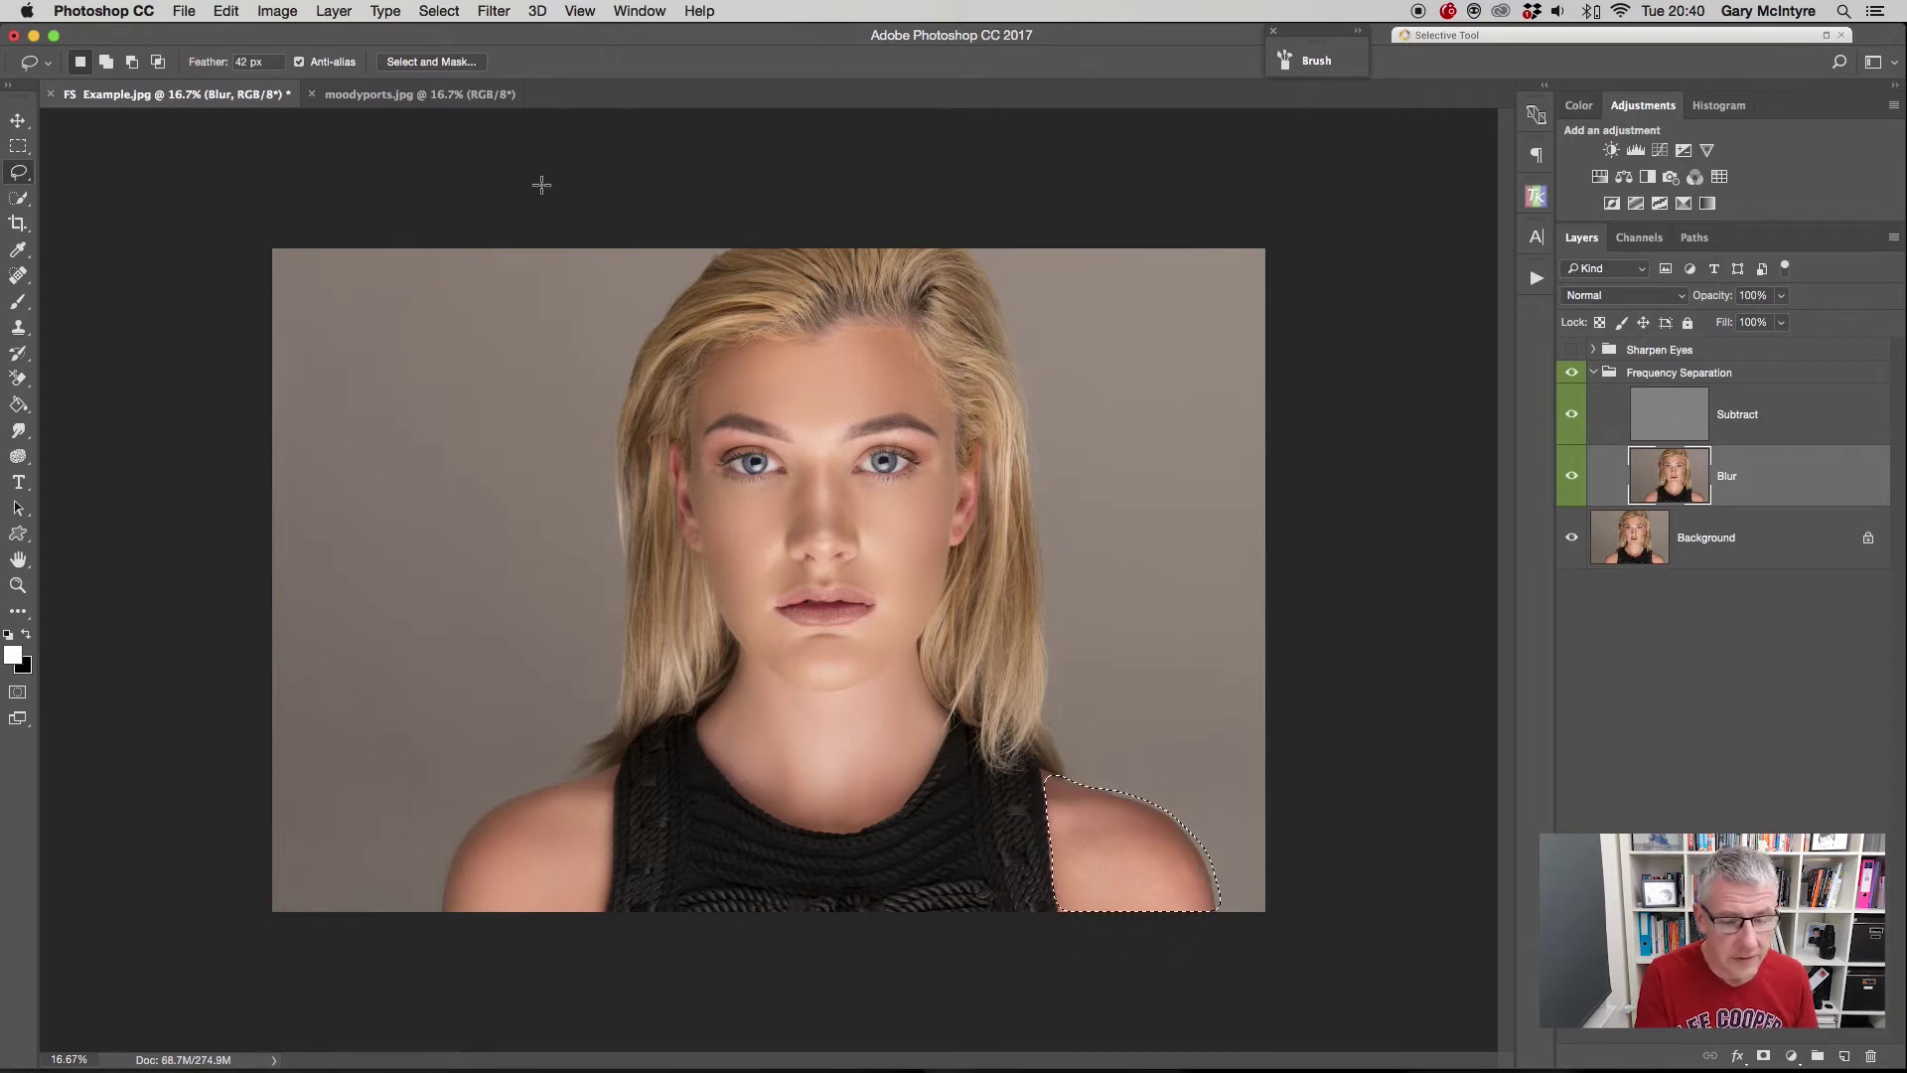
click(493, 11)
key(Escape)
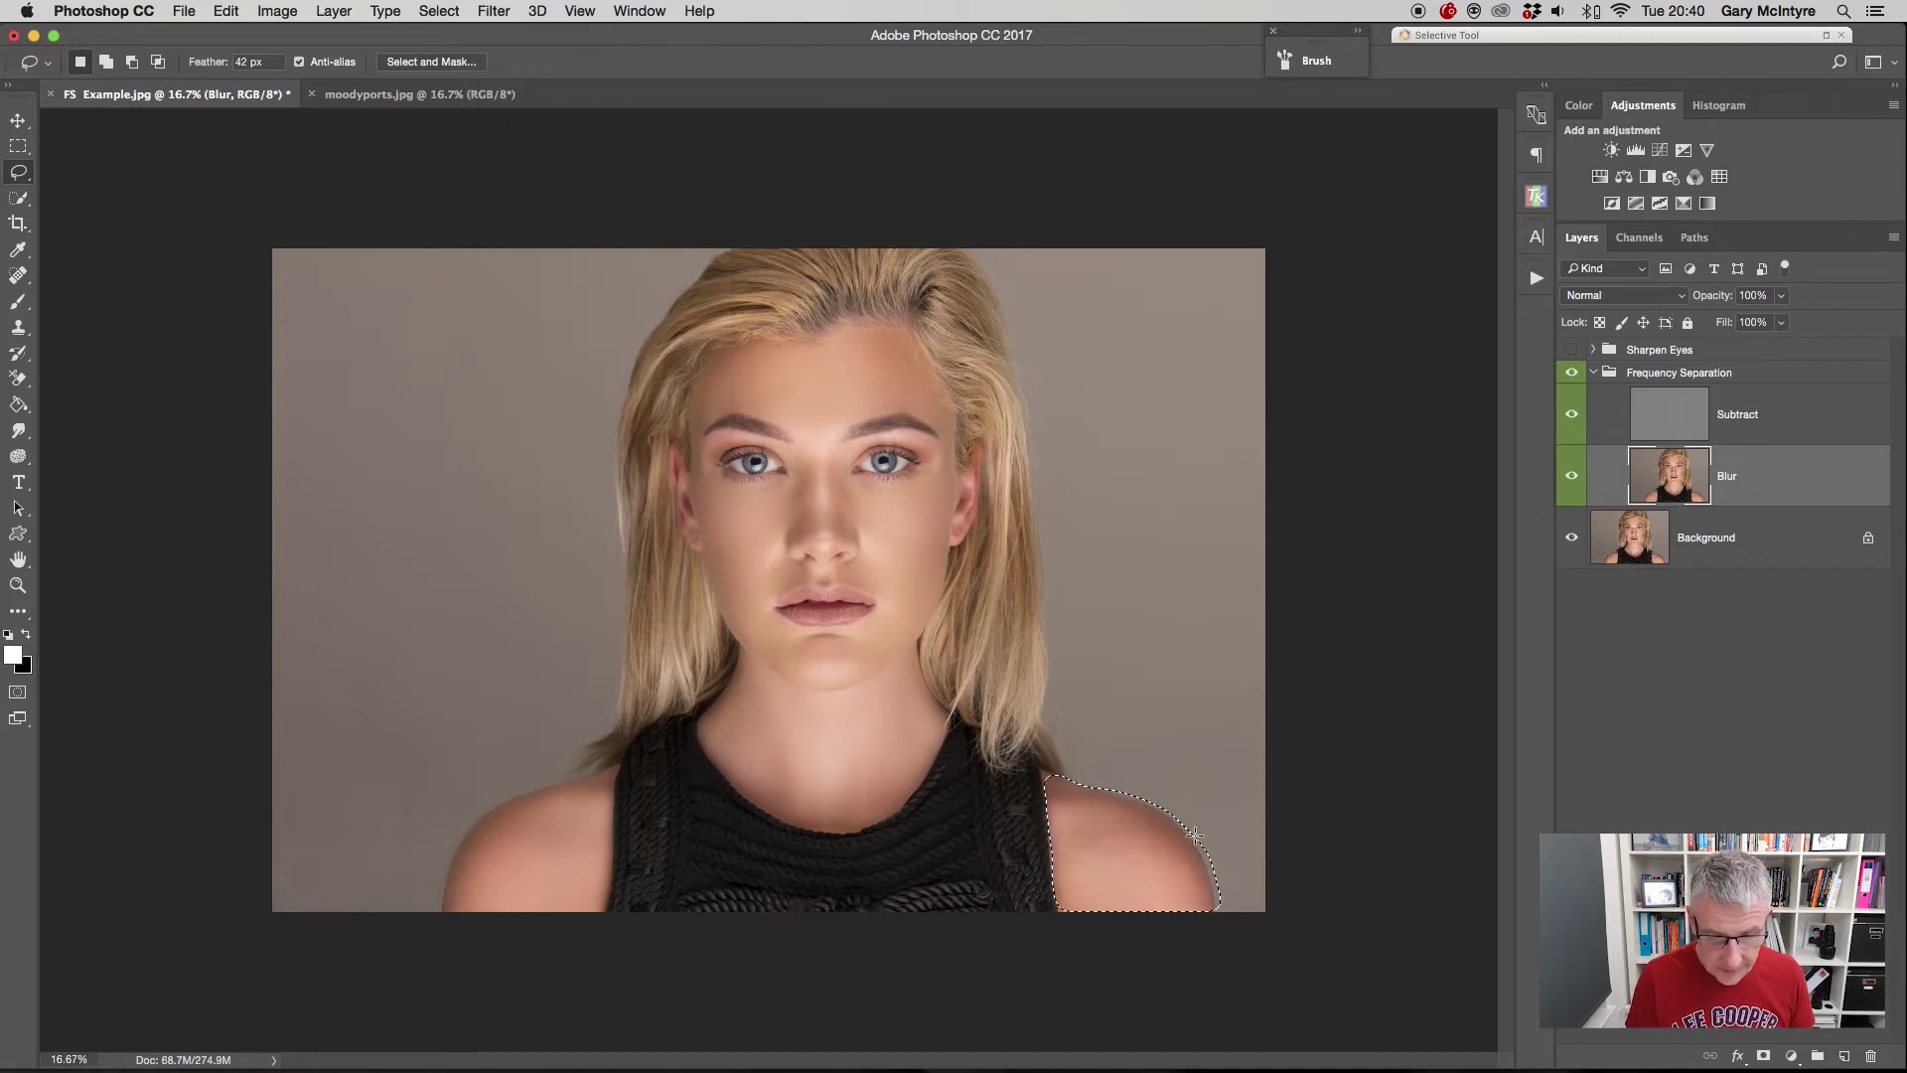
click(1217, 818)
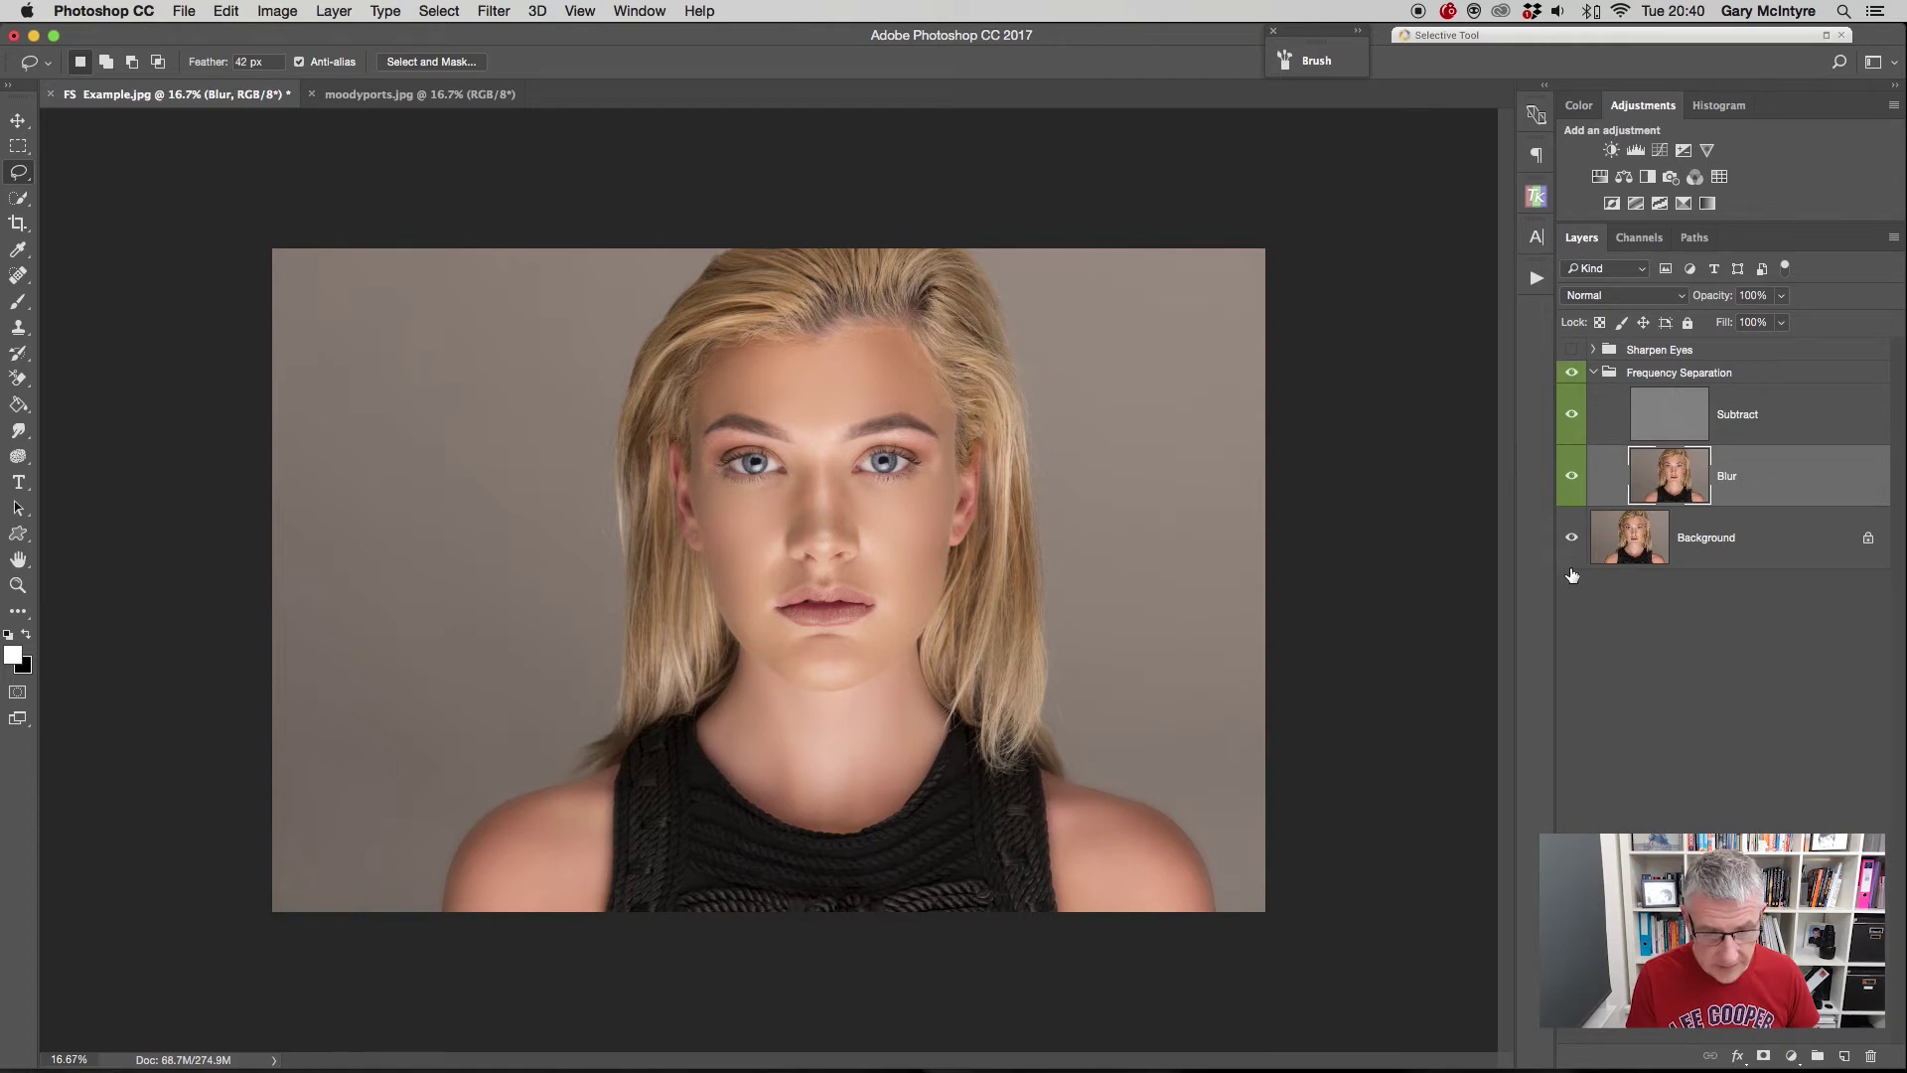
- Compare the retouched portrait with the original by repeatedly isolating the Background layer and restoring the other layers
alt+click(1573, 539)
alt+click(1572, 538)
alt+click(1571, 539)
alt+click(1572, 540)
alt+click(1573, 539)
alt+click(1573, 540)
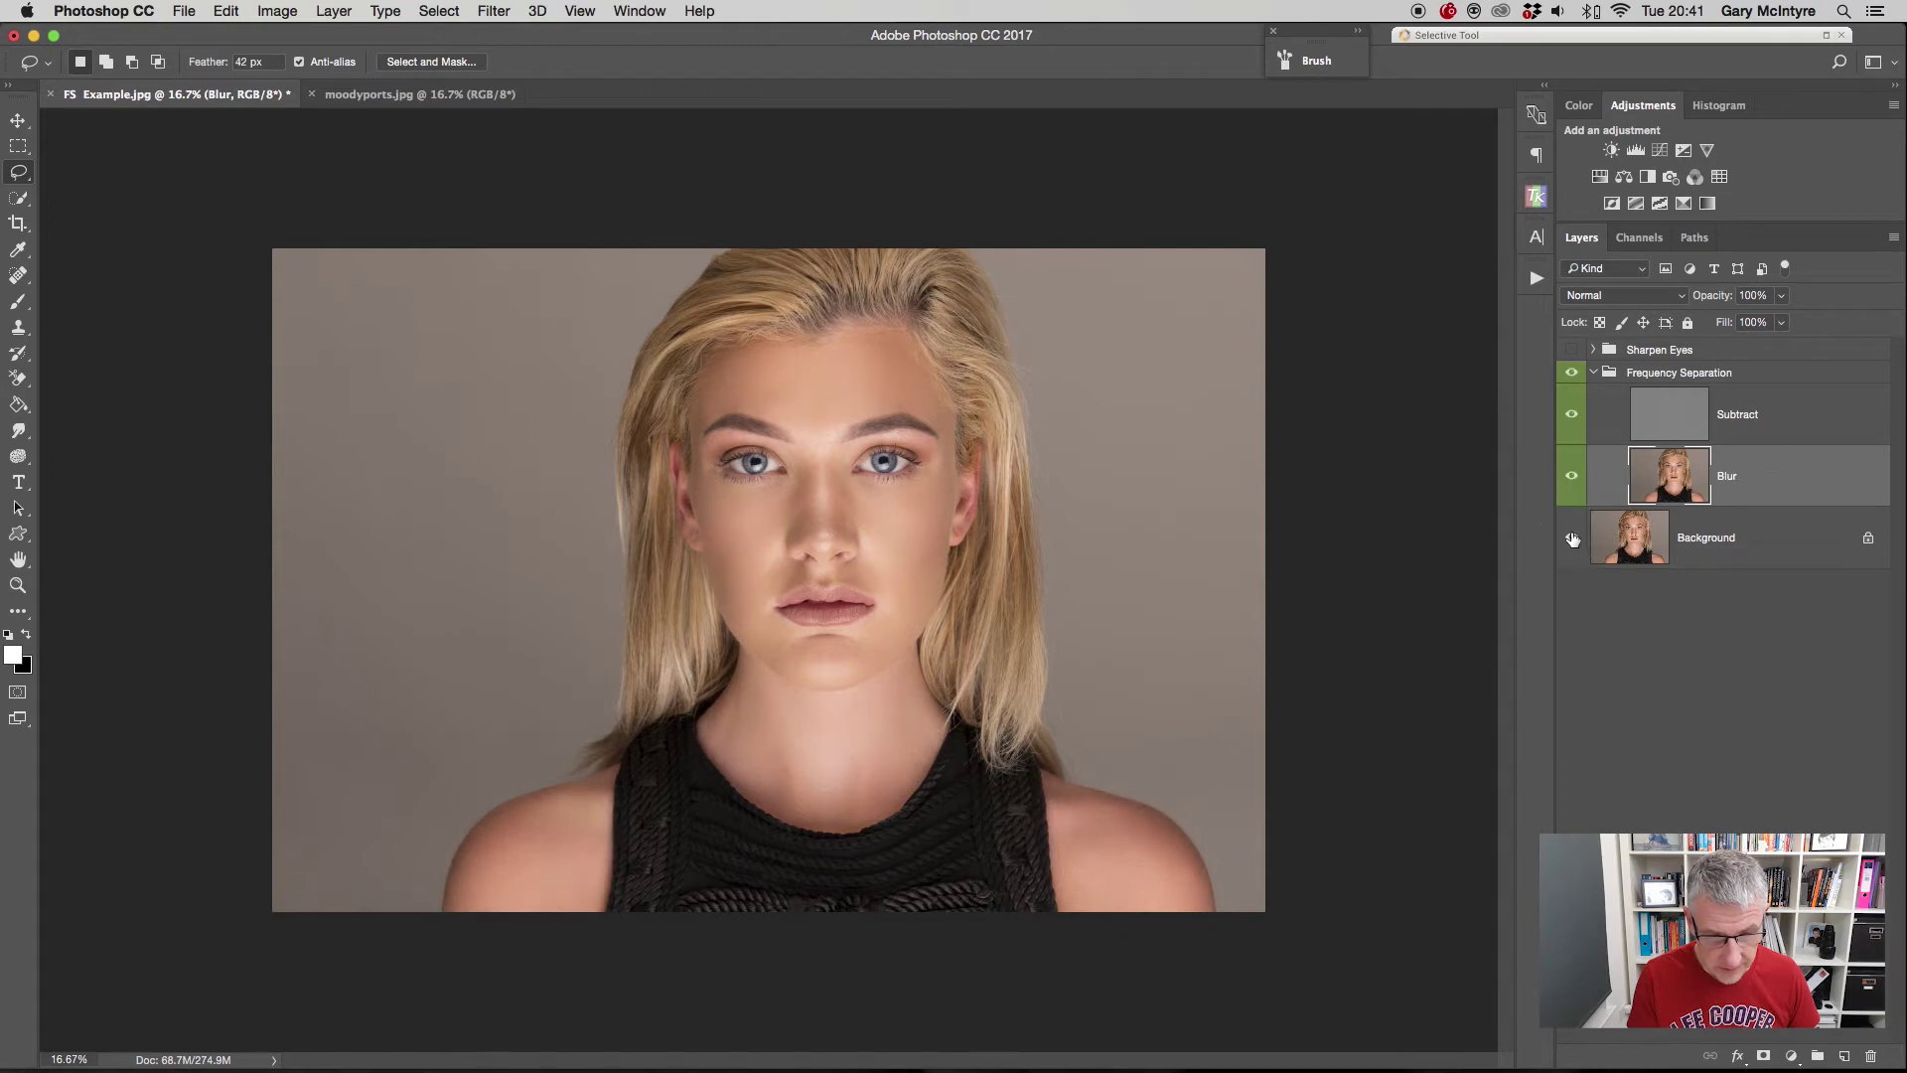
alt+click(1571, 538)
alt+click(1572, 538)
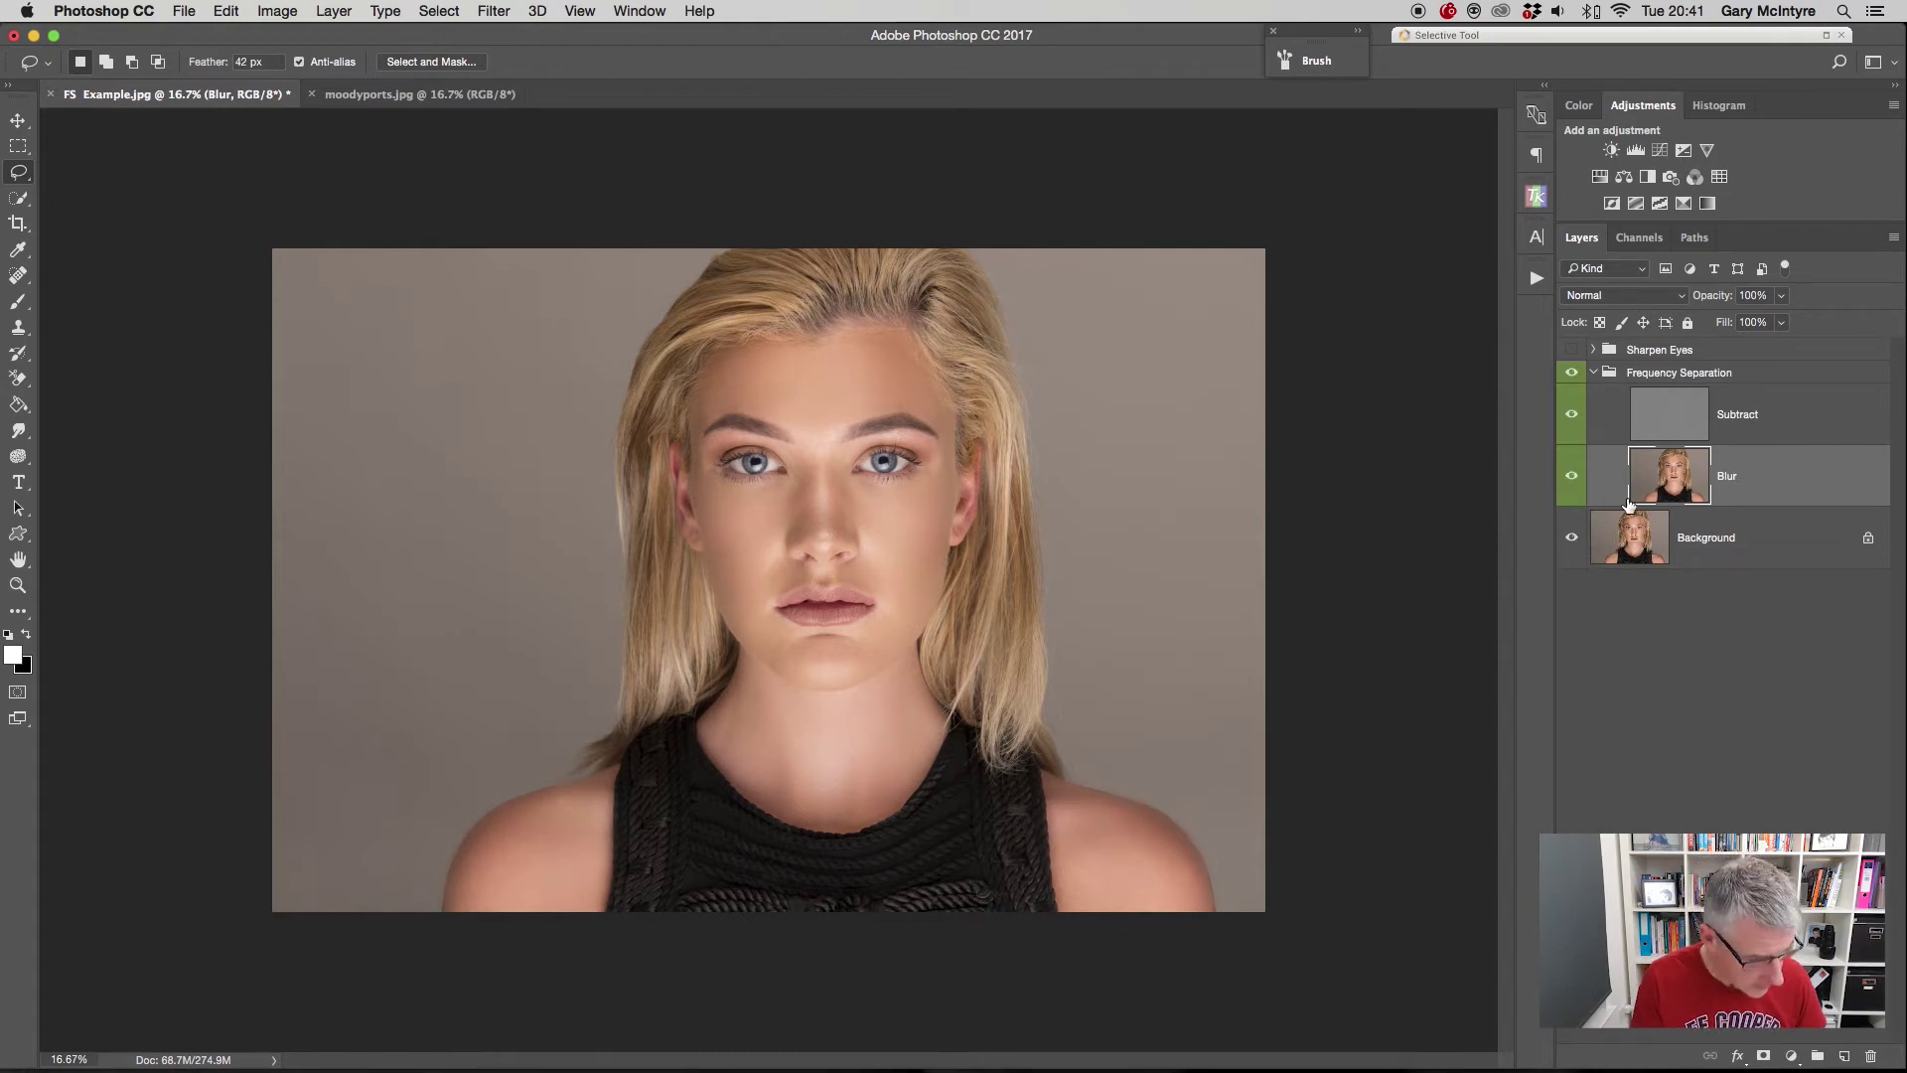
- Lasso the nose bridge and inner cheek on the model's right side and apply a Gaussian Blur with a 41.6-pixel radius
key(z)
drag(872, 447, 978, 481)
mouse_move(705, 432)
mouse_down()
mouse_move(638, 566)
mouse_move(742, 549)
mouse_move(766, 473)
mouse_move(723, 427)
mouse_up()
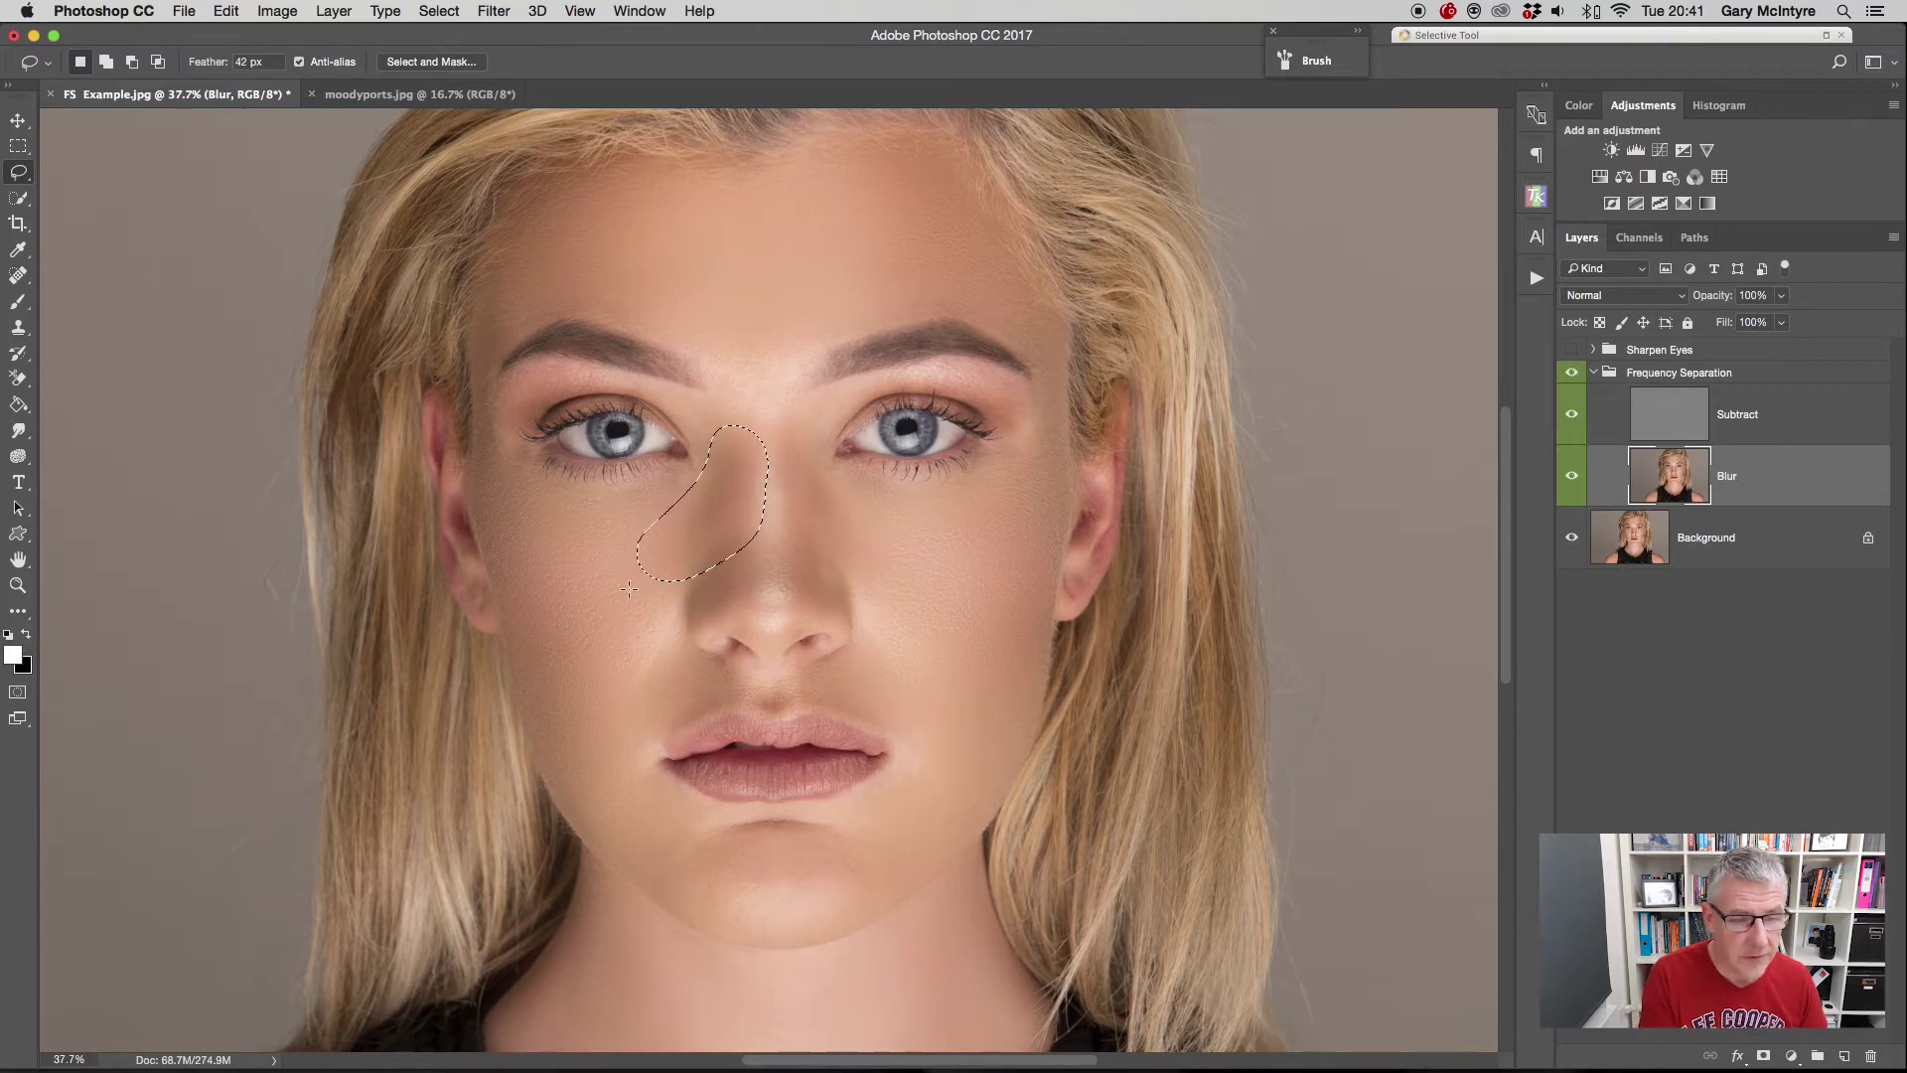
click(493, 12)
mouse_move(575, 256)
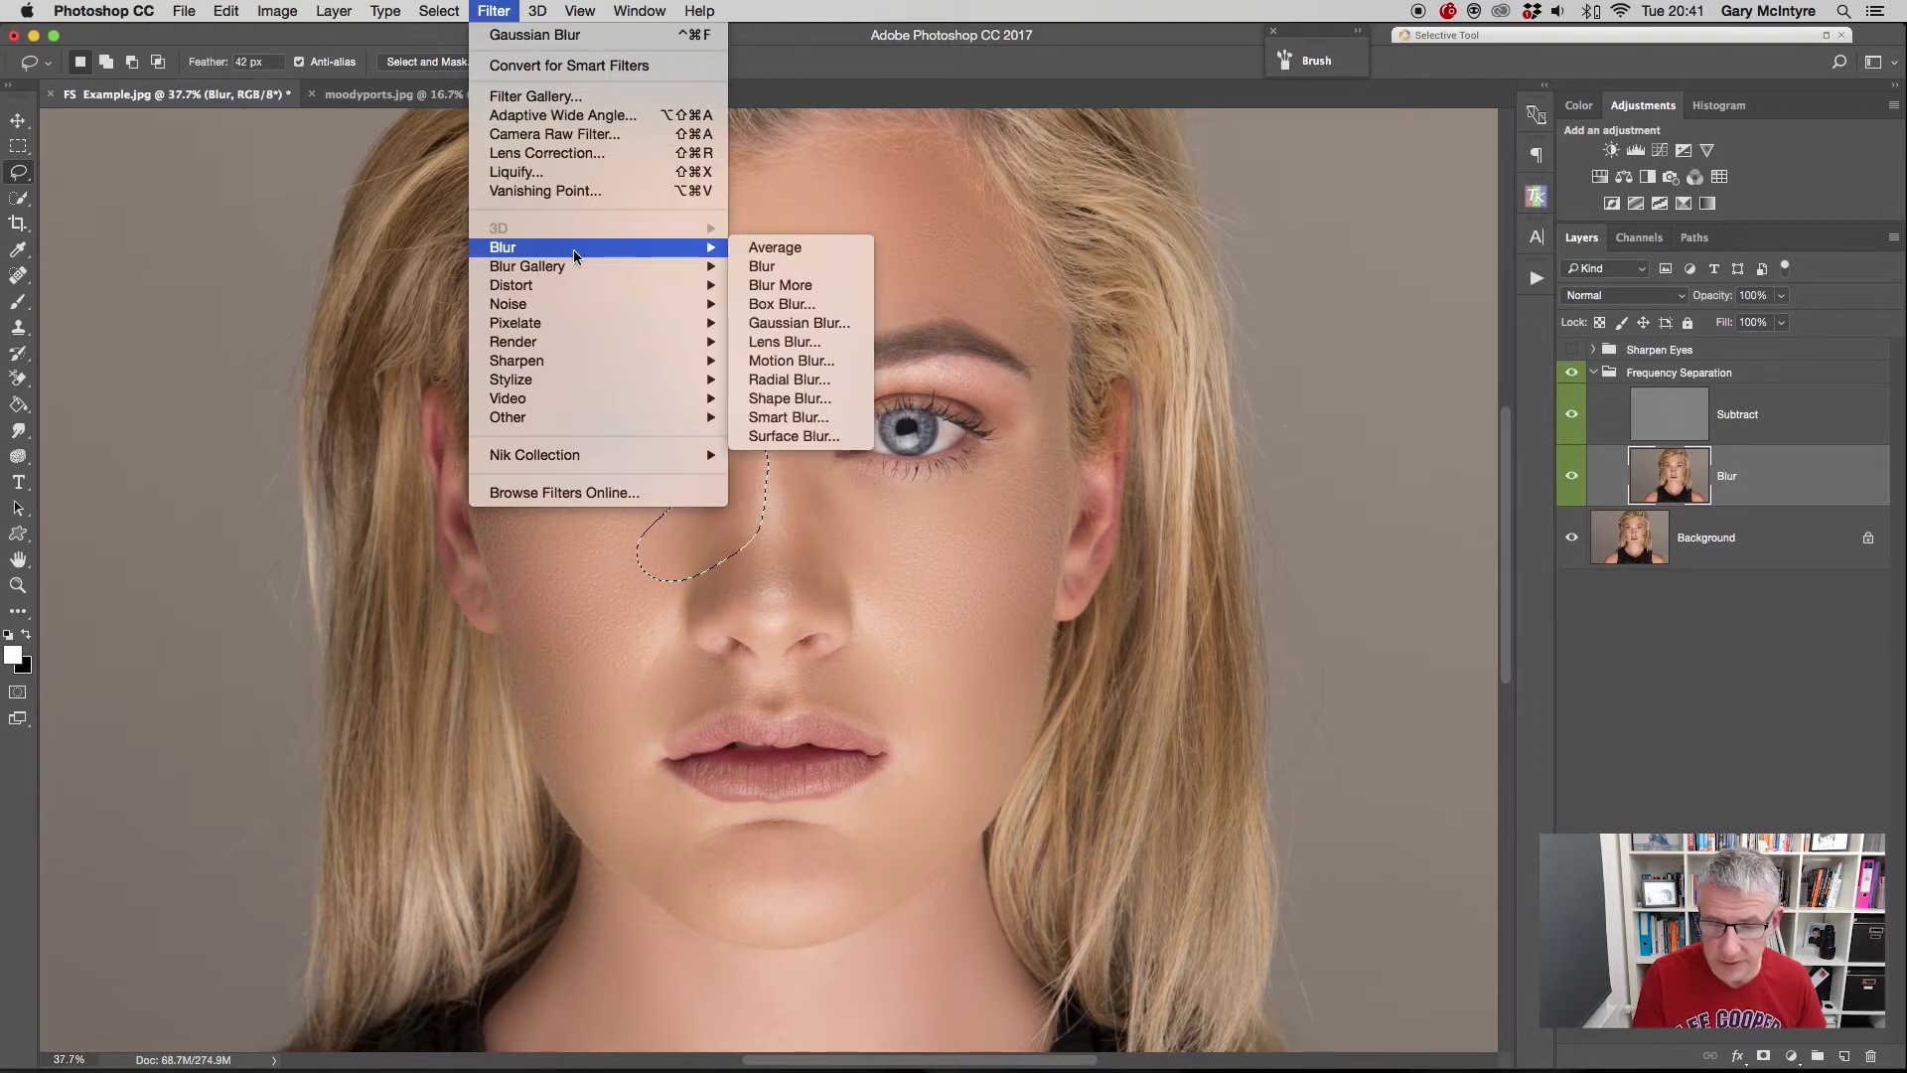
click(798, 323)
mouse_move(1318, 421)
mouse_down()
mouse_move(1363, 422)
mouse_move(1326, 422)
mouse_up()
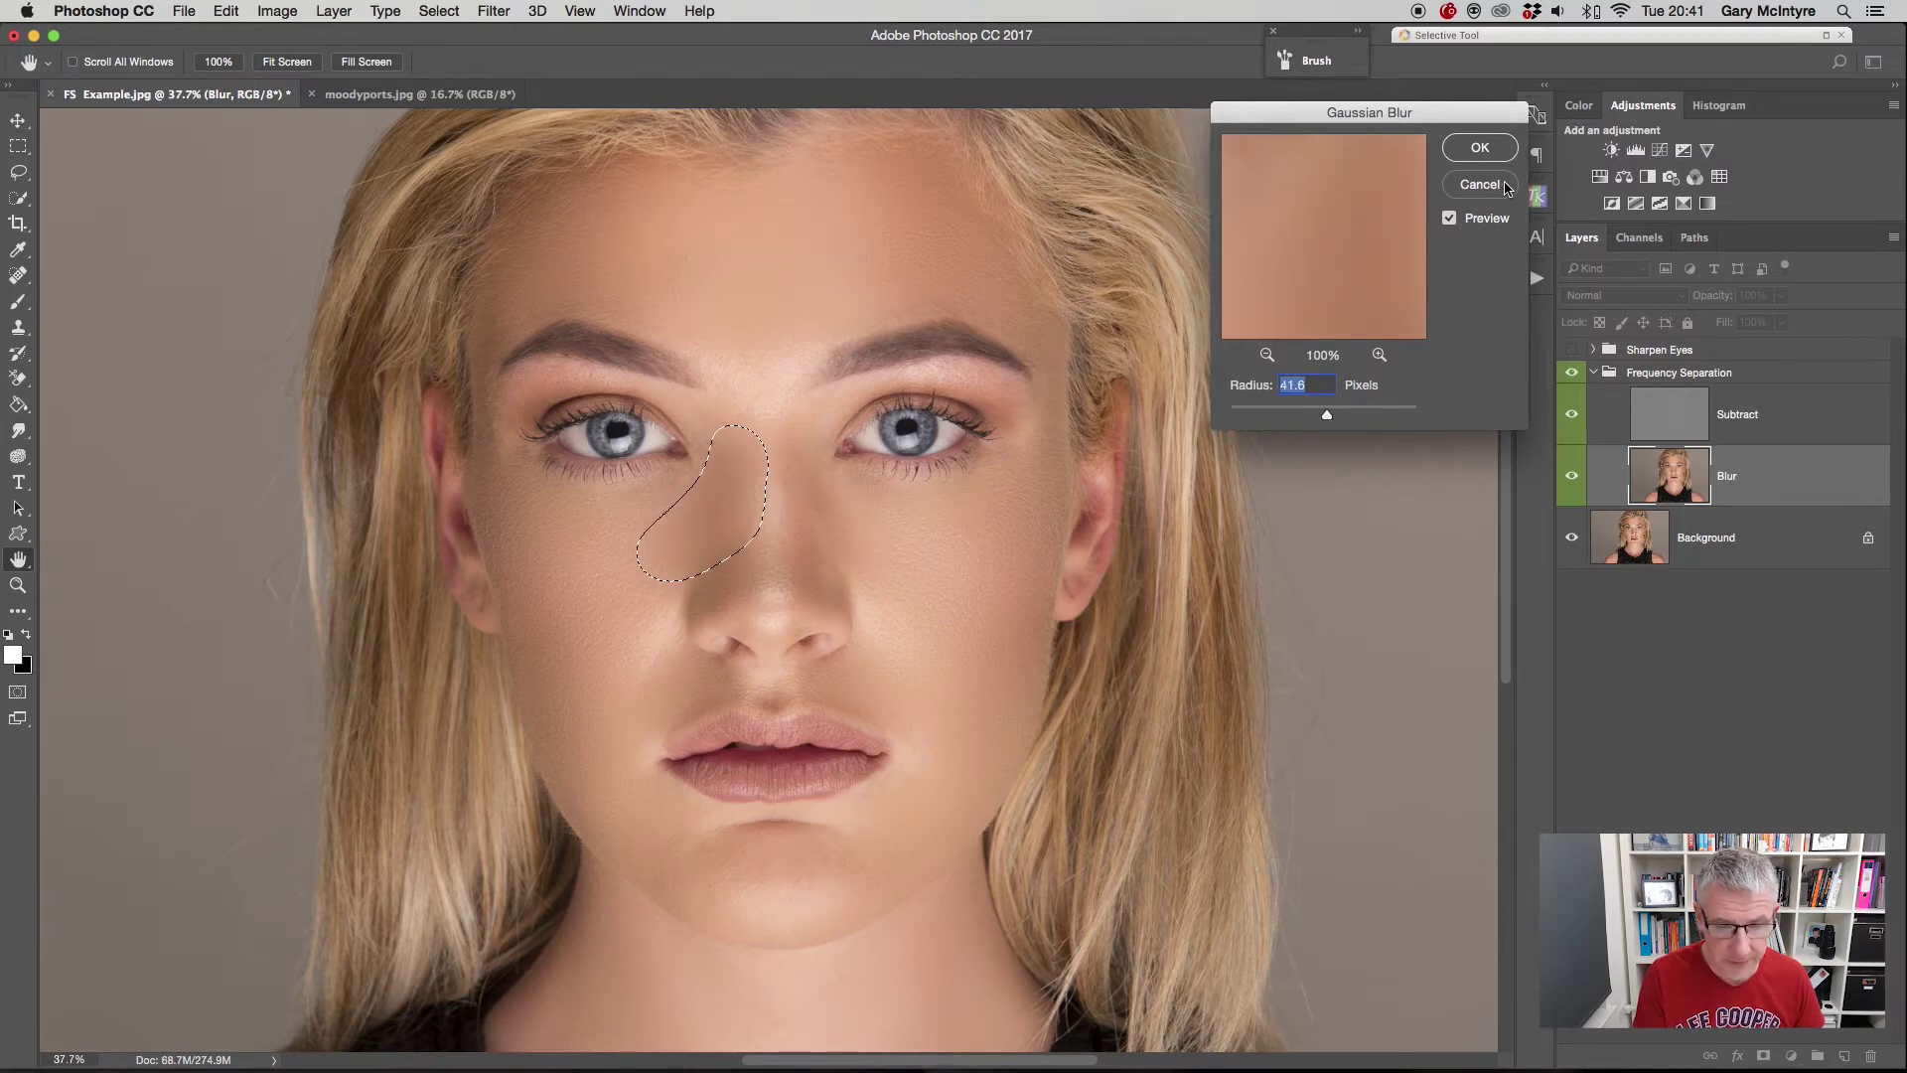
click(1480, 148)
- Lasso the nose bridge and inner cheek on the model's left side, reapply the last Gaussian Blur and deselect
mouse_move(779, 423)
mouse_down()
mouse_move(817, 558)
mouse_move(874, 554)
mouse_move(881, 512)
mouse_move(779, 423)
mouse_up()
click(493, 11)
click(496, 38)
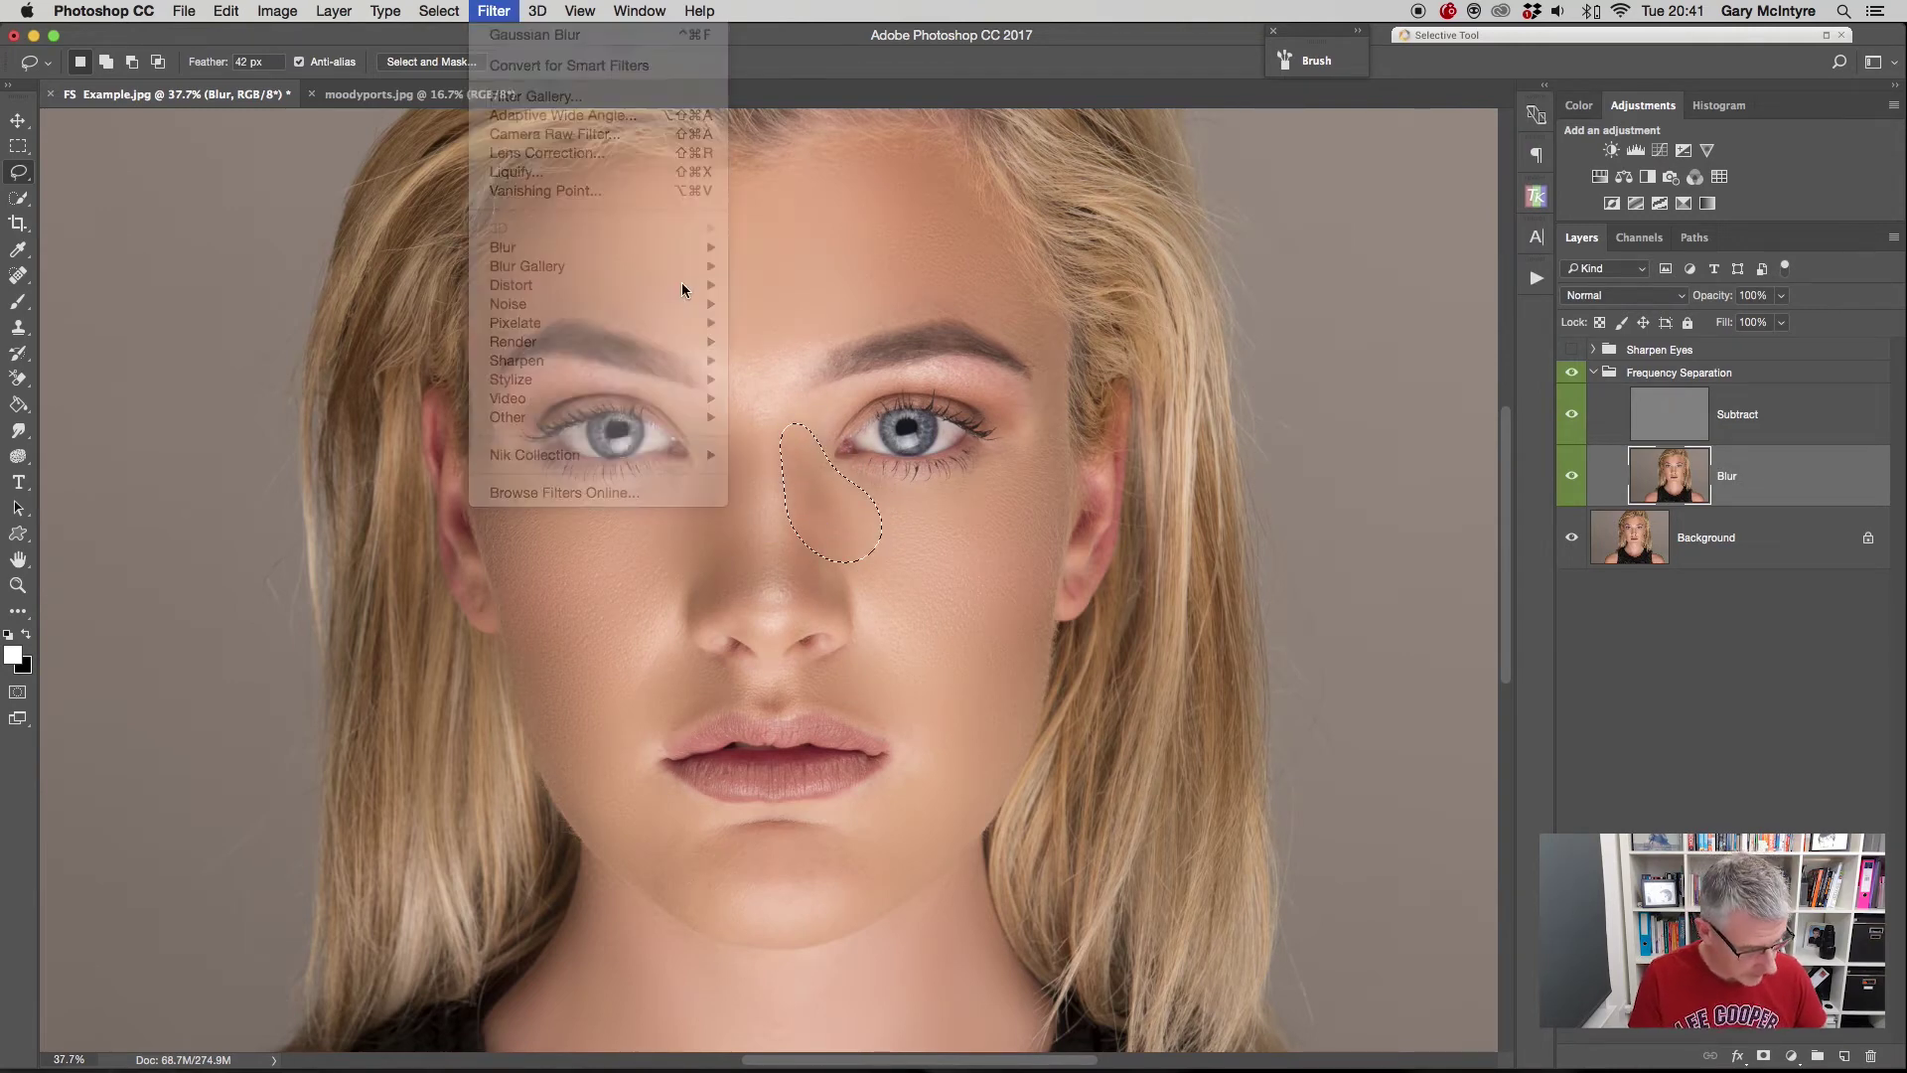
key(super+d)
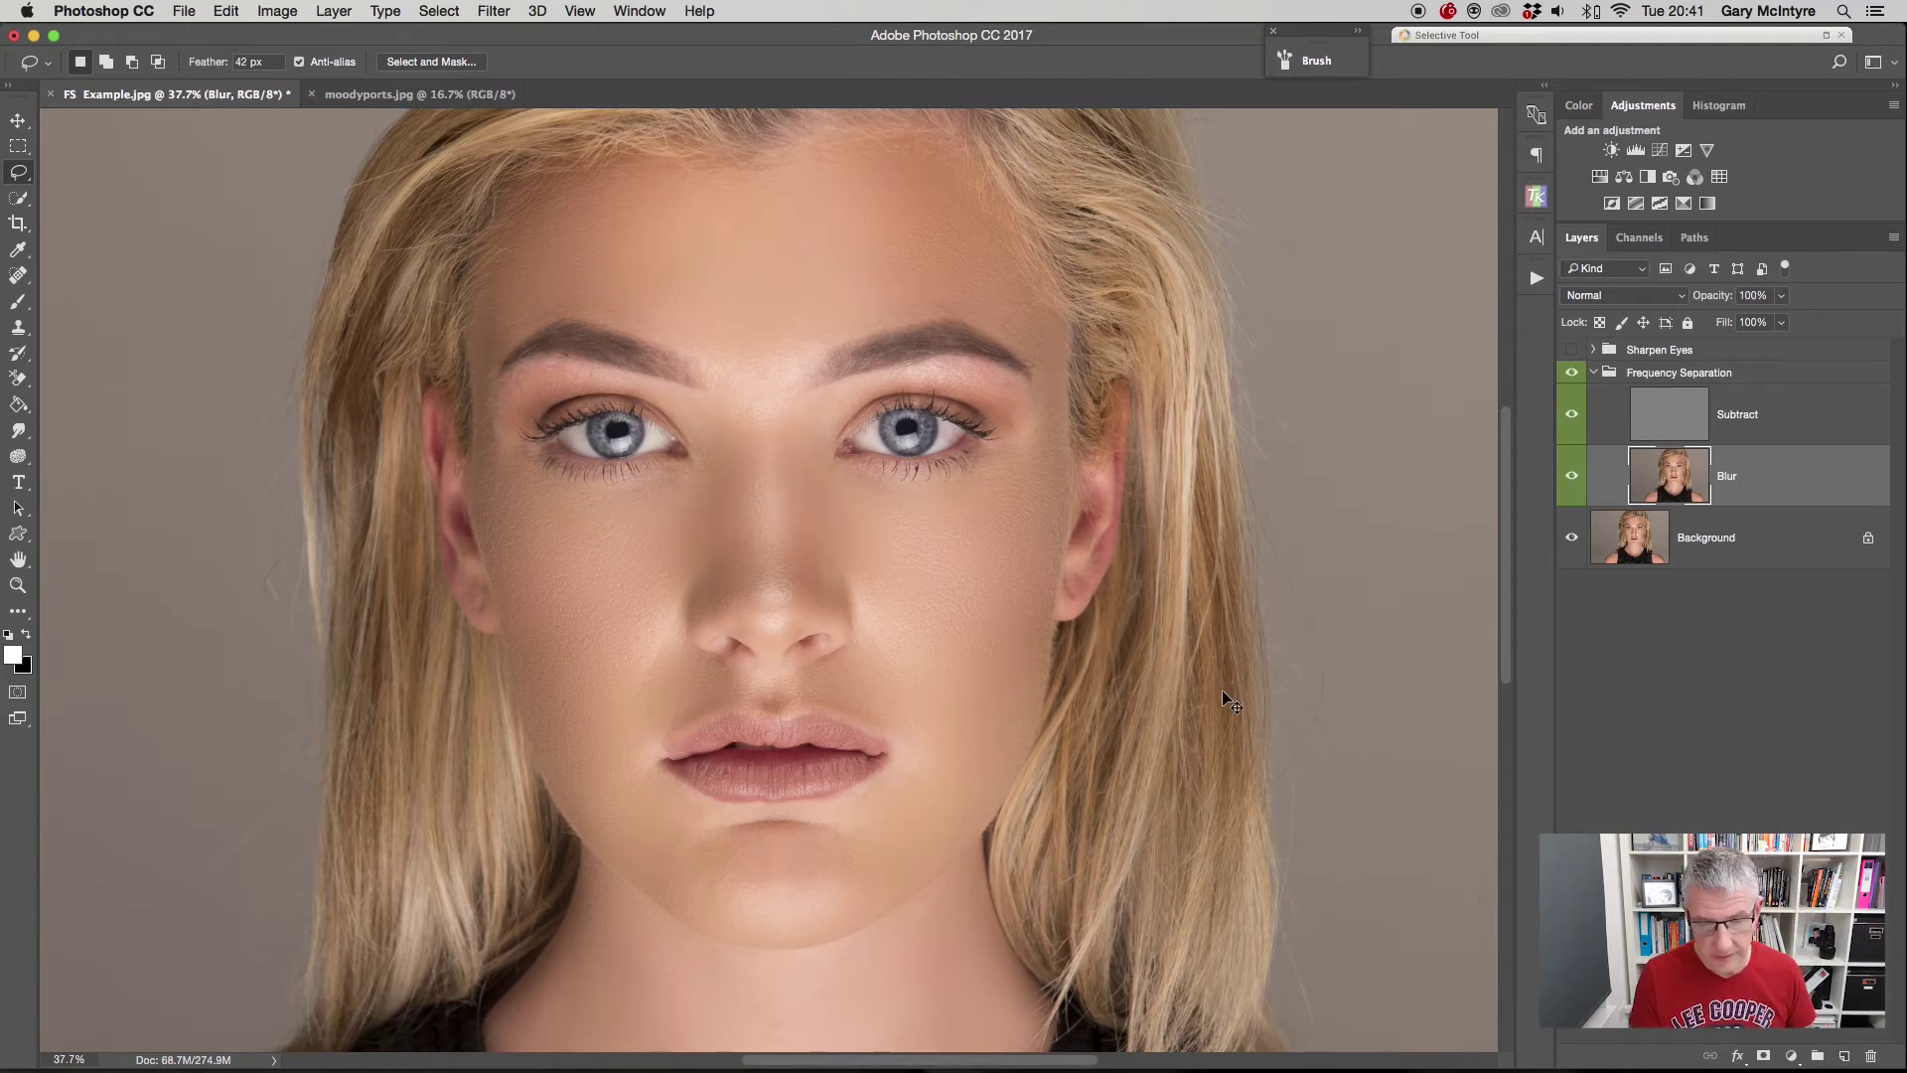
- Check the whole retouch against the original by isolating the Background layer twice and restoring the full layer view
scroll(1225, 697, down, 3)
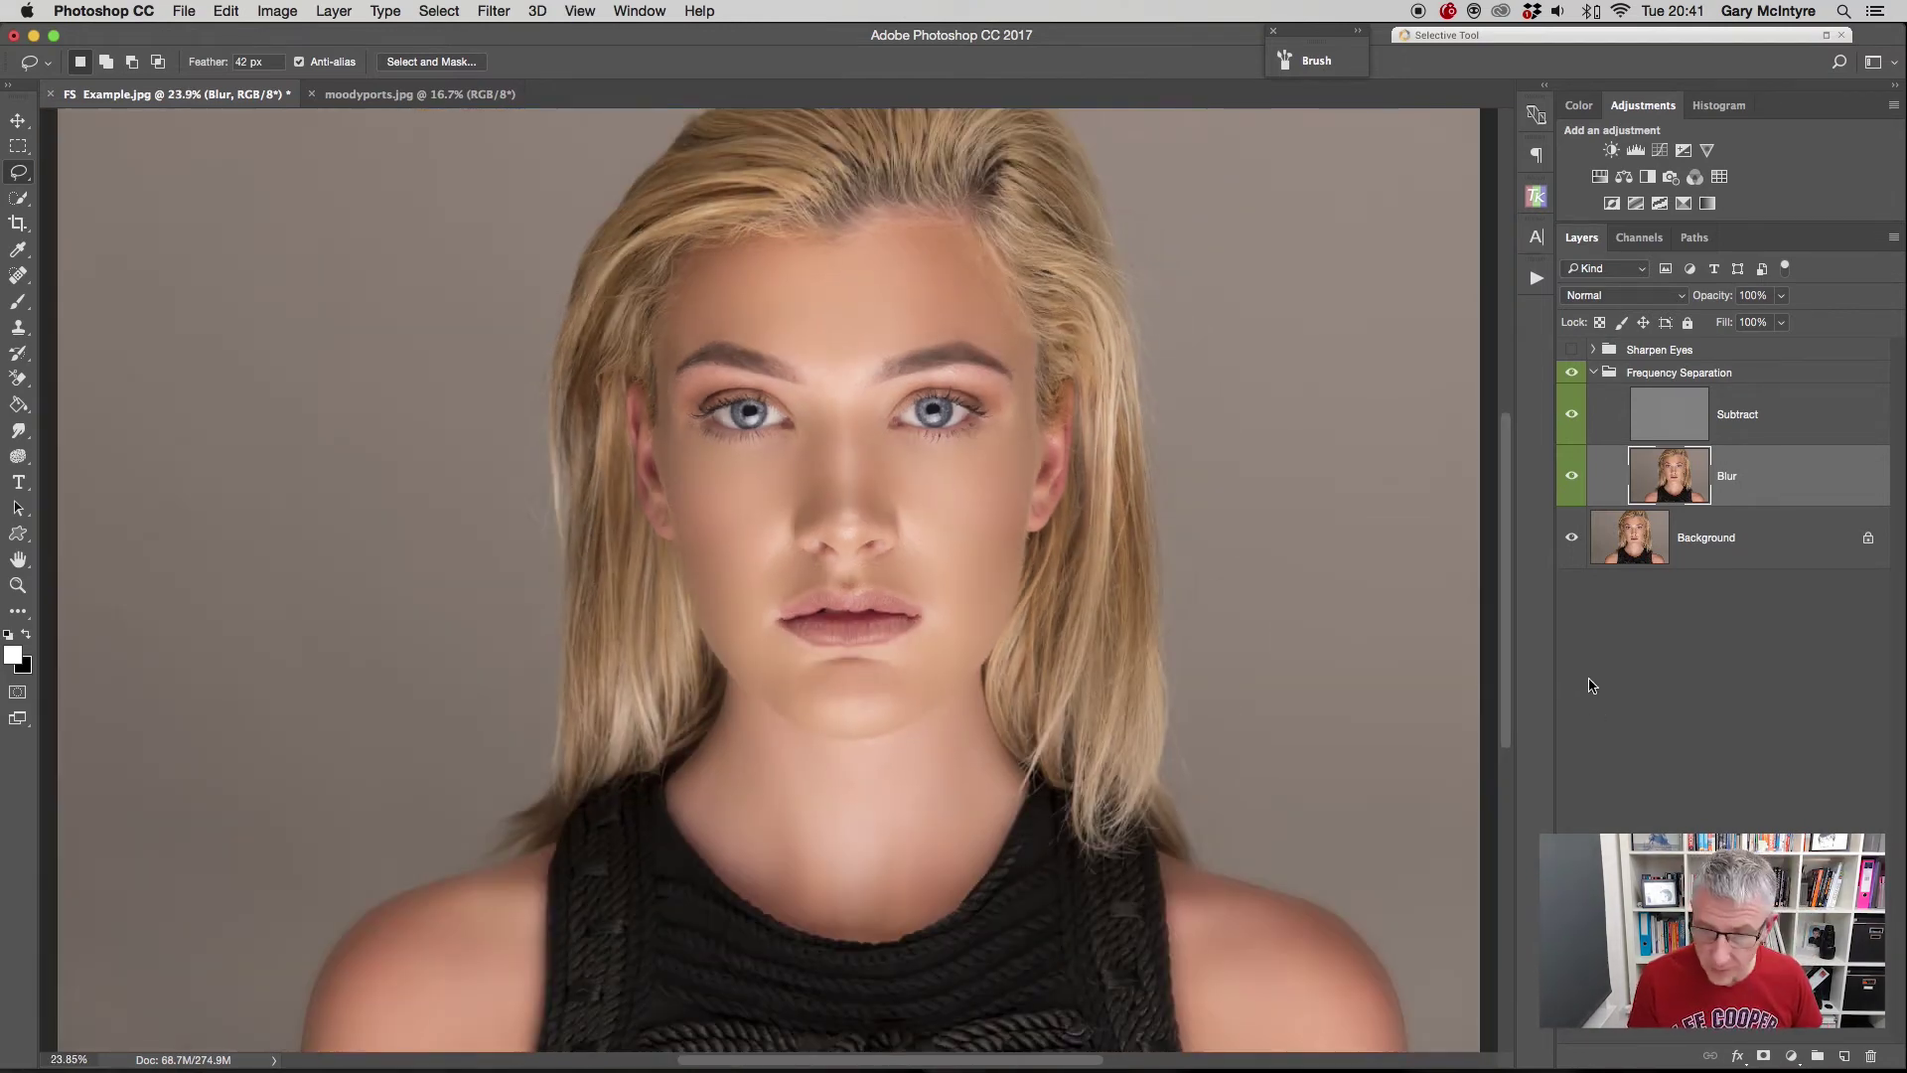
alt+click(1572, 540)
alt+click(1573, 539)
alt+click(1575, 539)
alt+click(1572, 539)
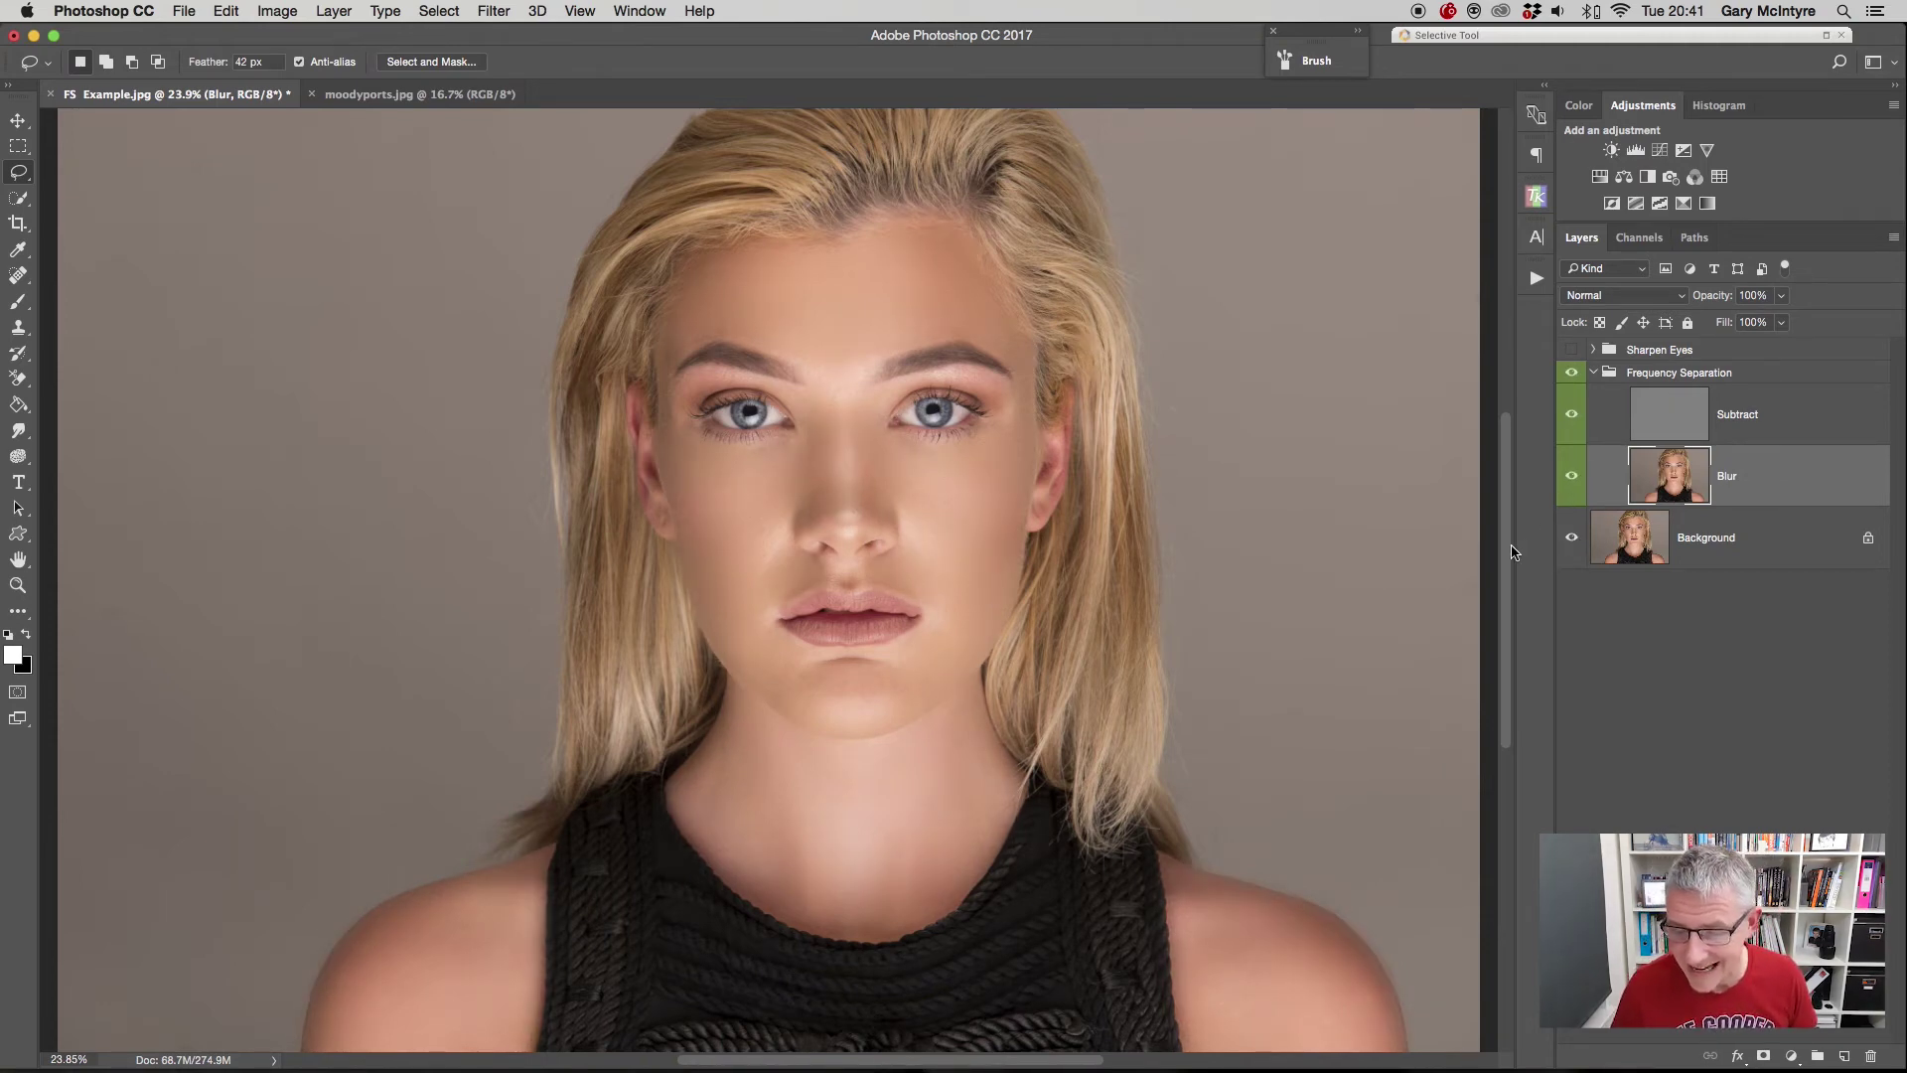
- Select the Subtract layer and examine the skin texture around the eyebrows and eyes up close
click(1682, 424)
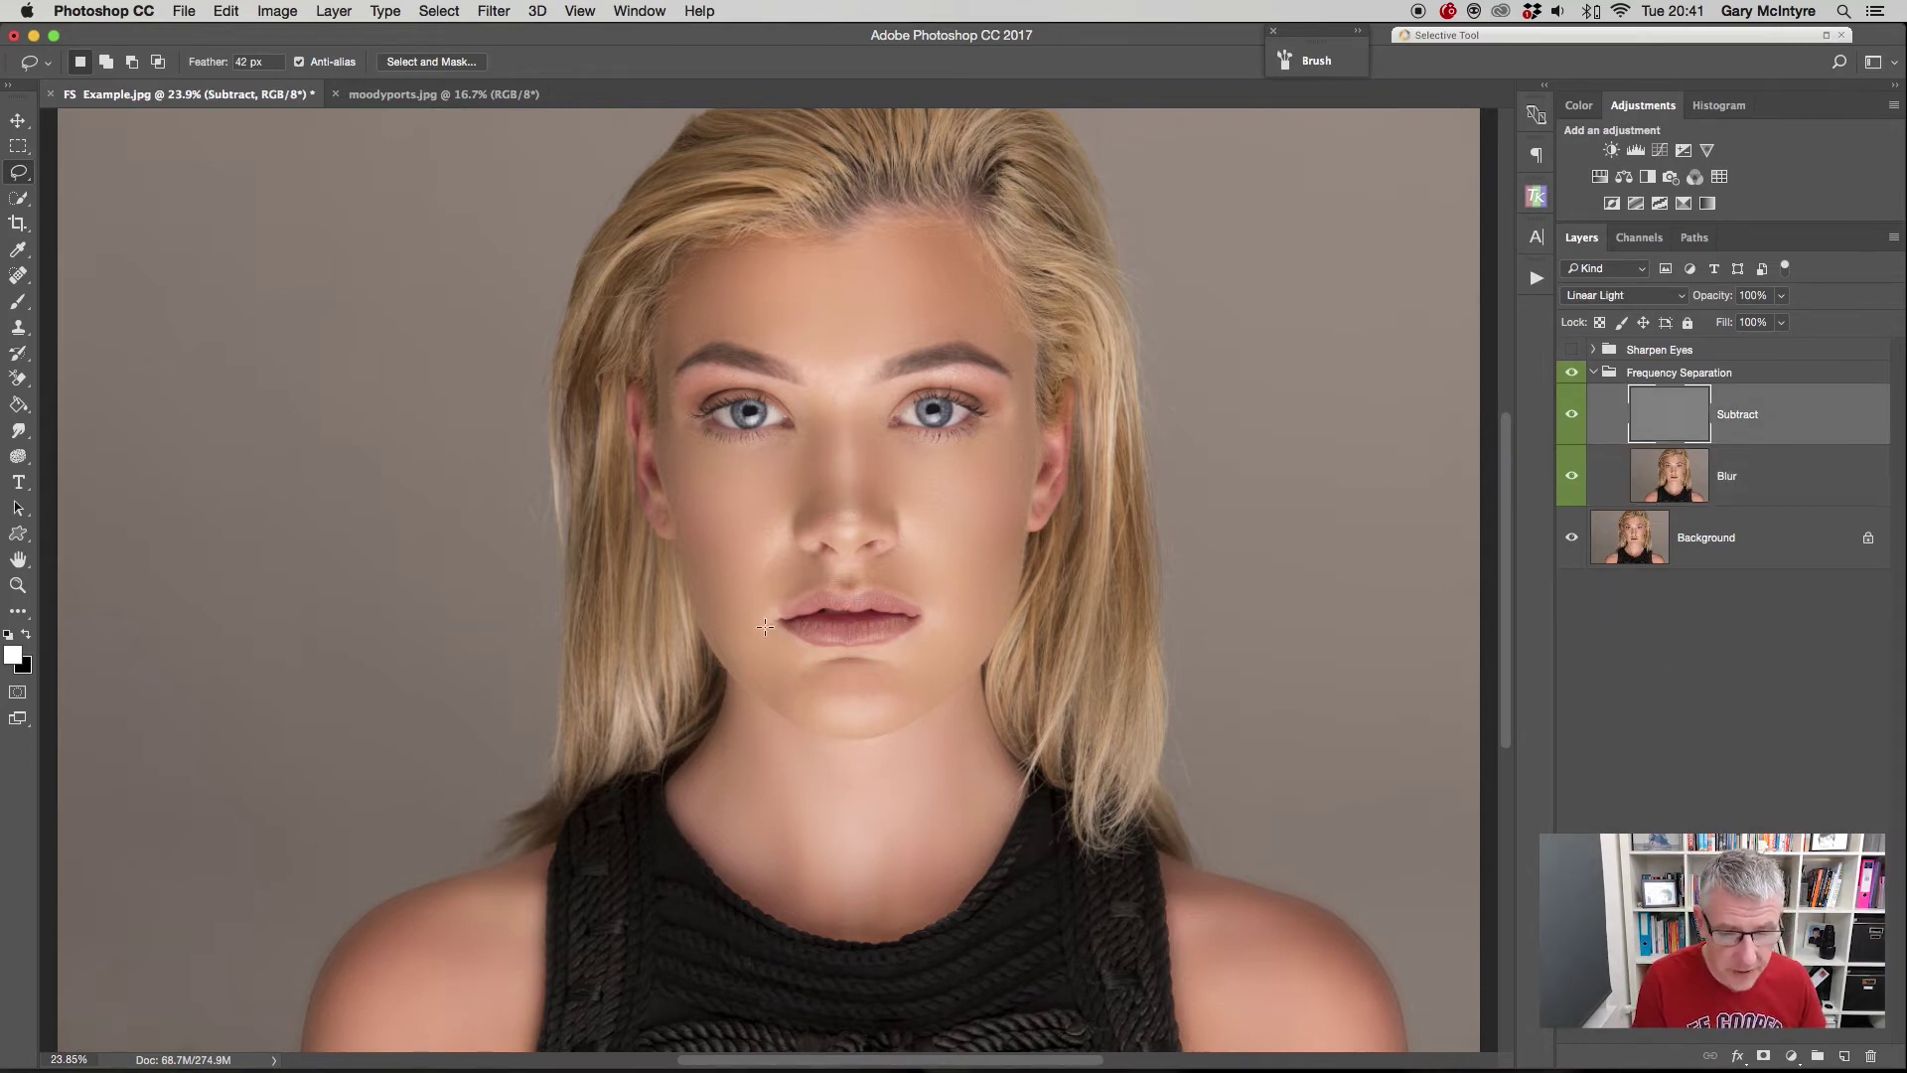
key(z)
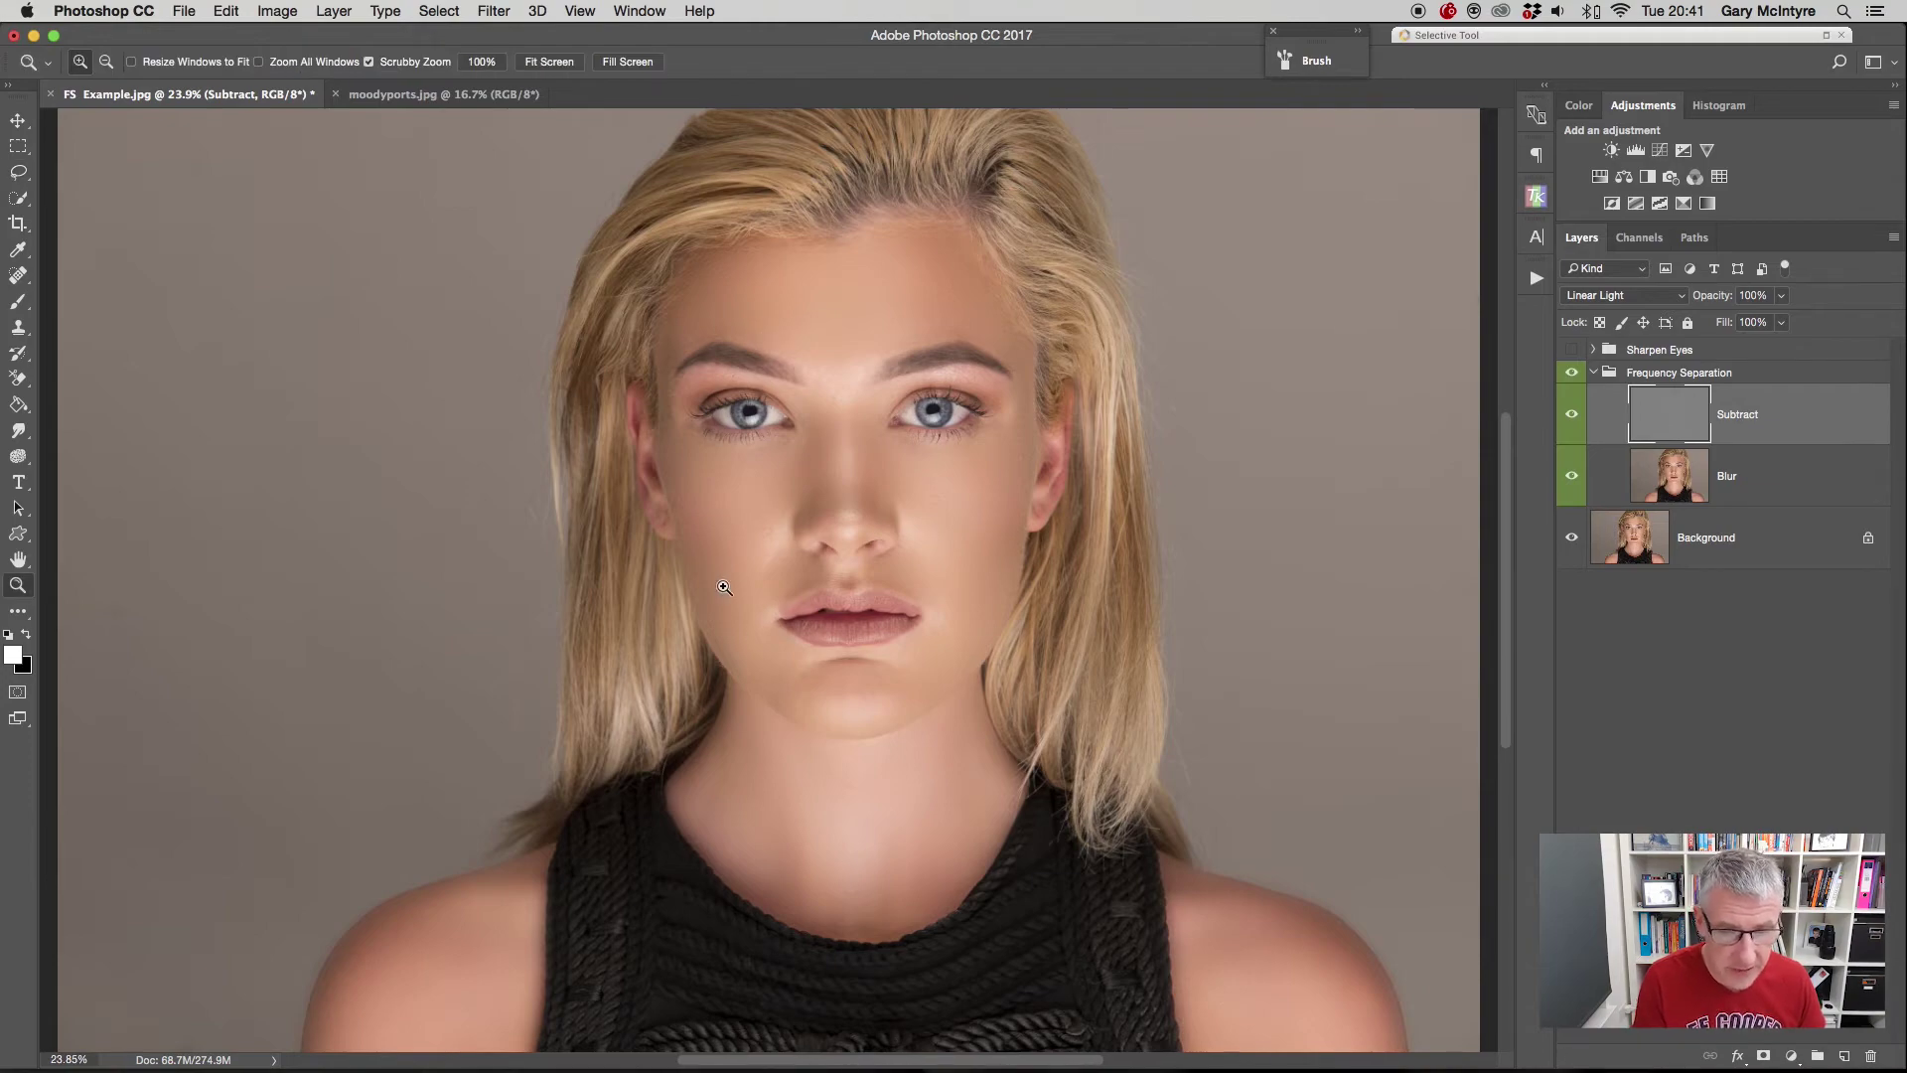
drag(821, 307, 920, 289)
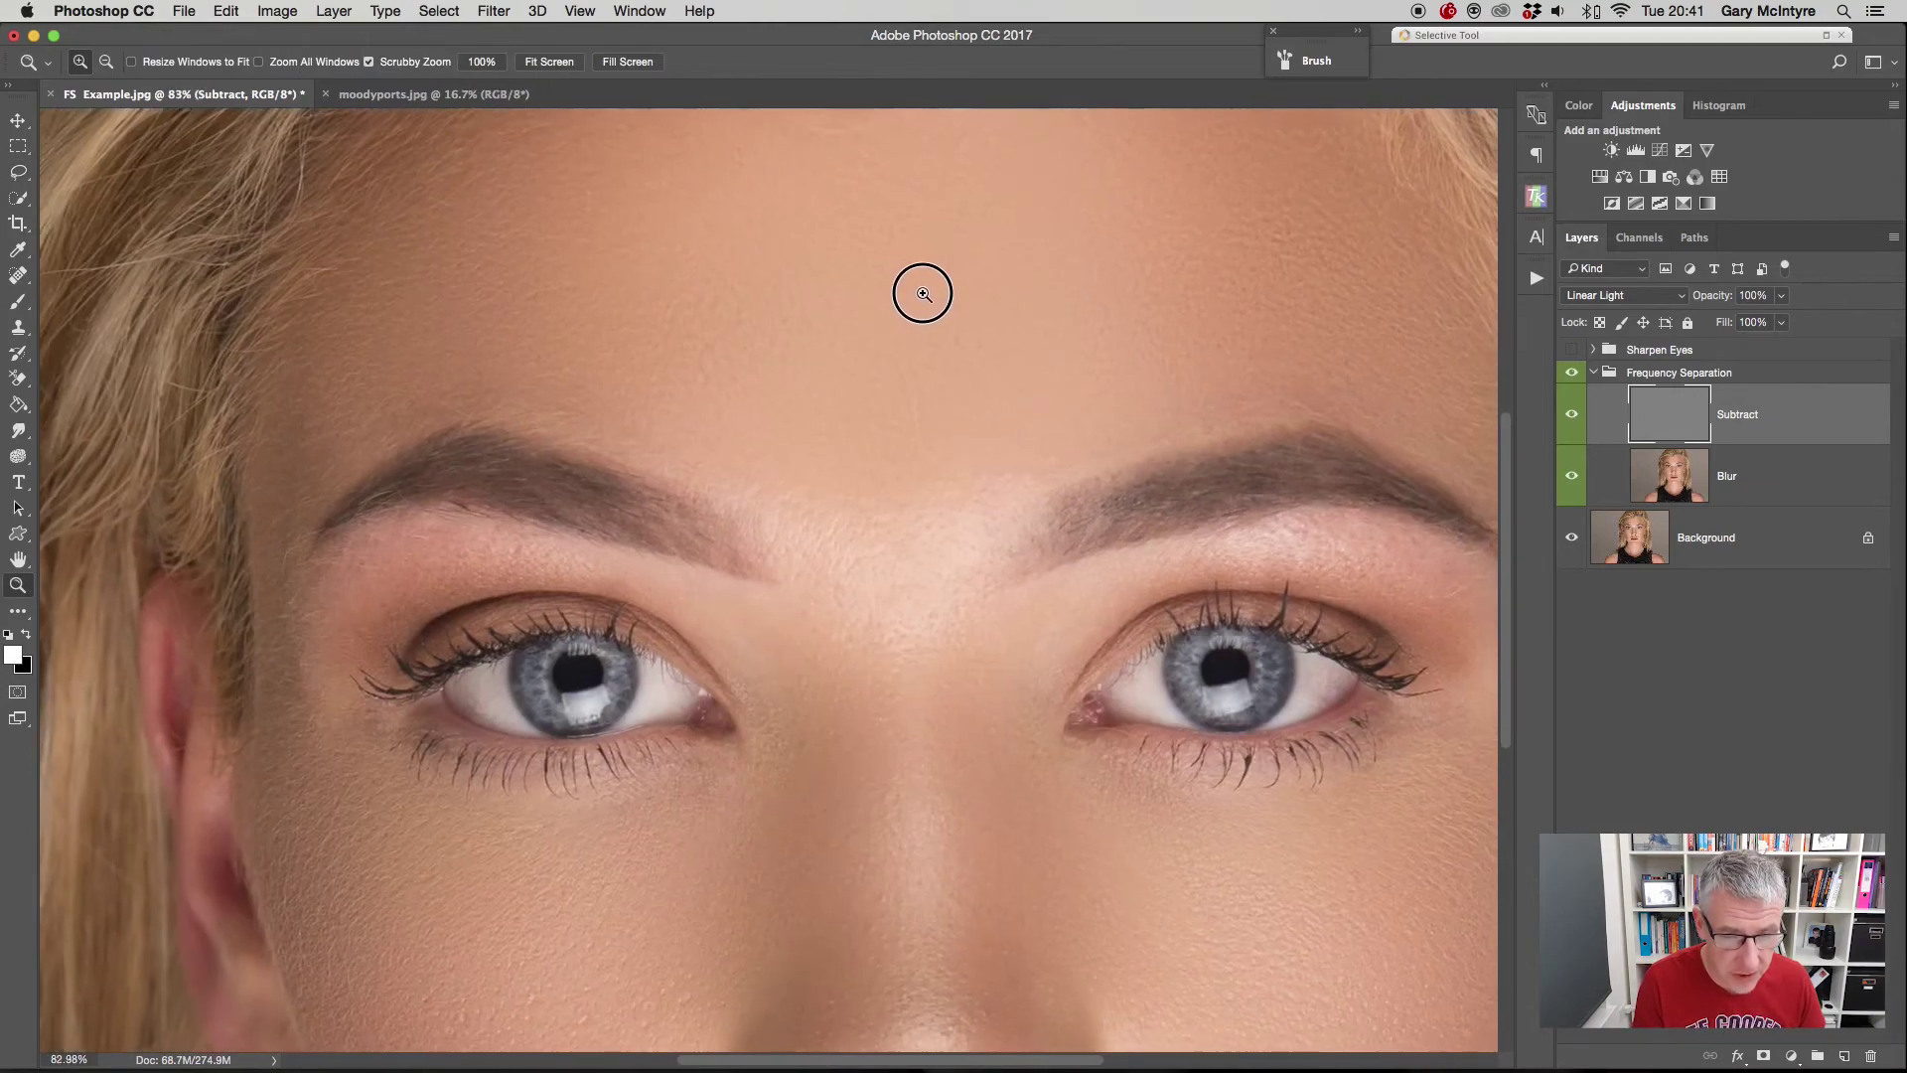
drag(810, 403, 855, 345)
key(l)
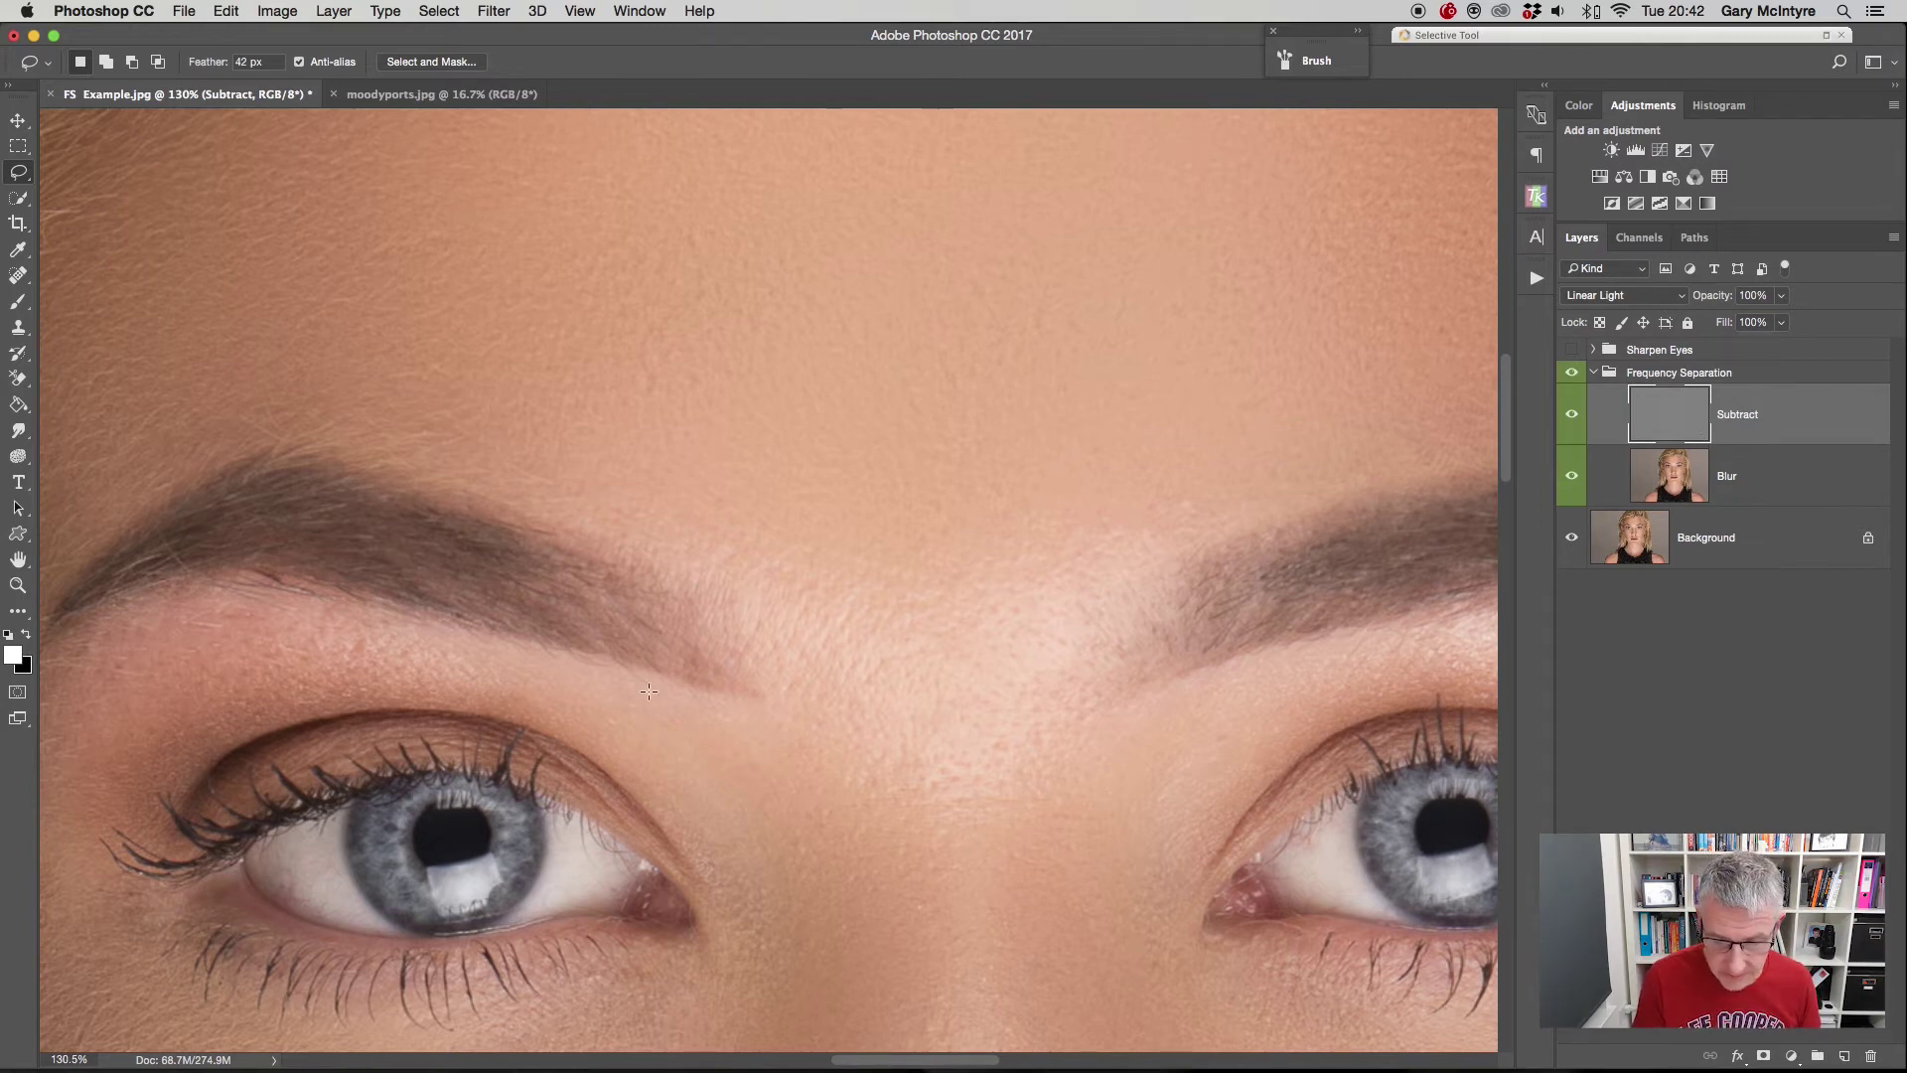
scroll(1055, 639, down, 5)
scroll(664, 396, right, 8)
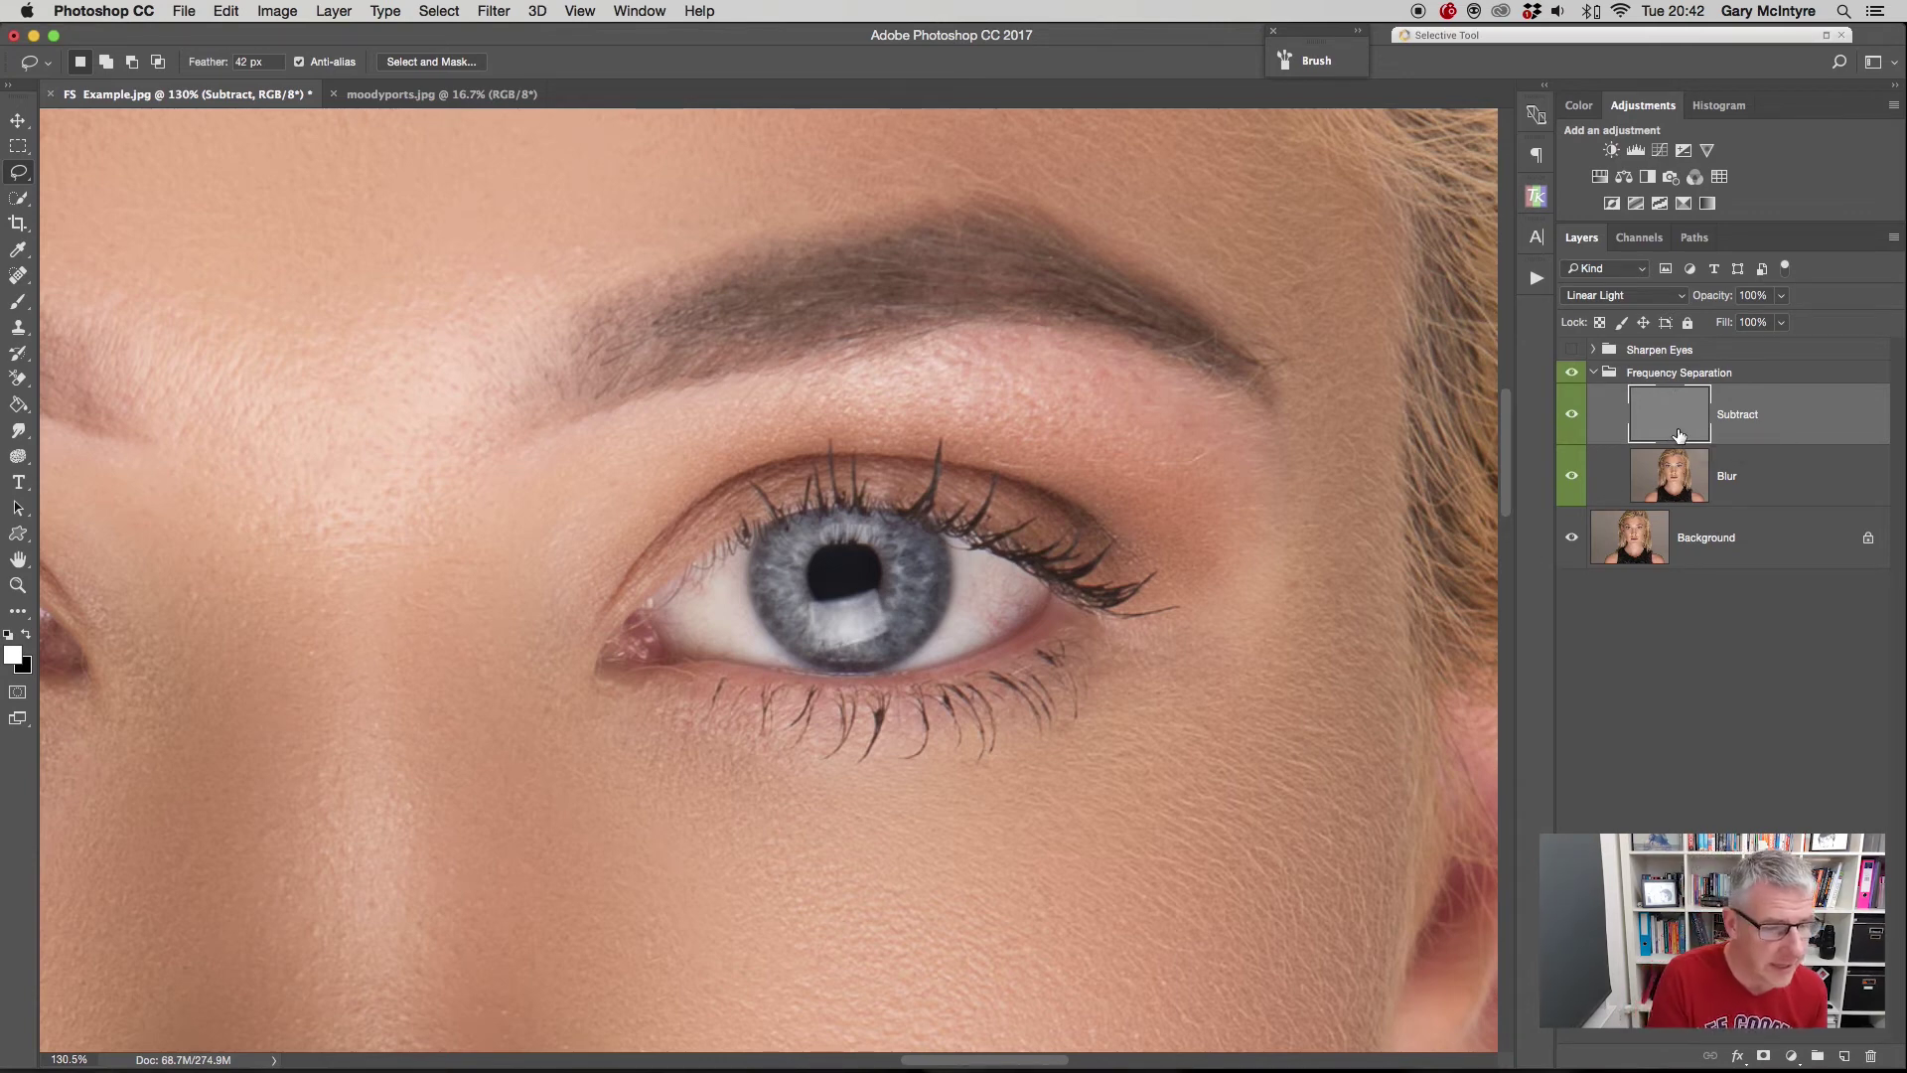
- Activate the Clone Stamp tool with its sampling set to Current Layer
click(17, 328)
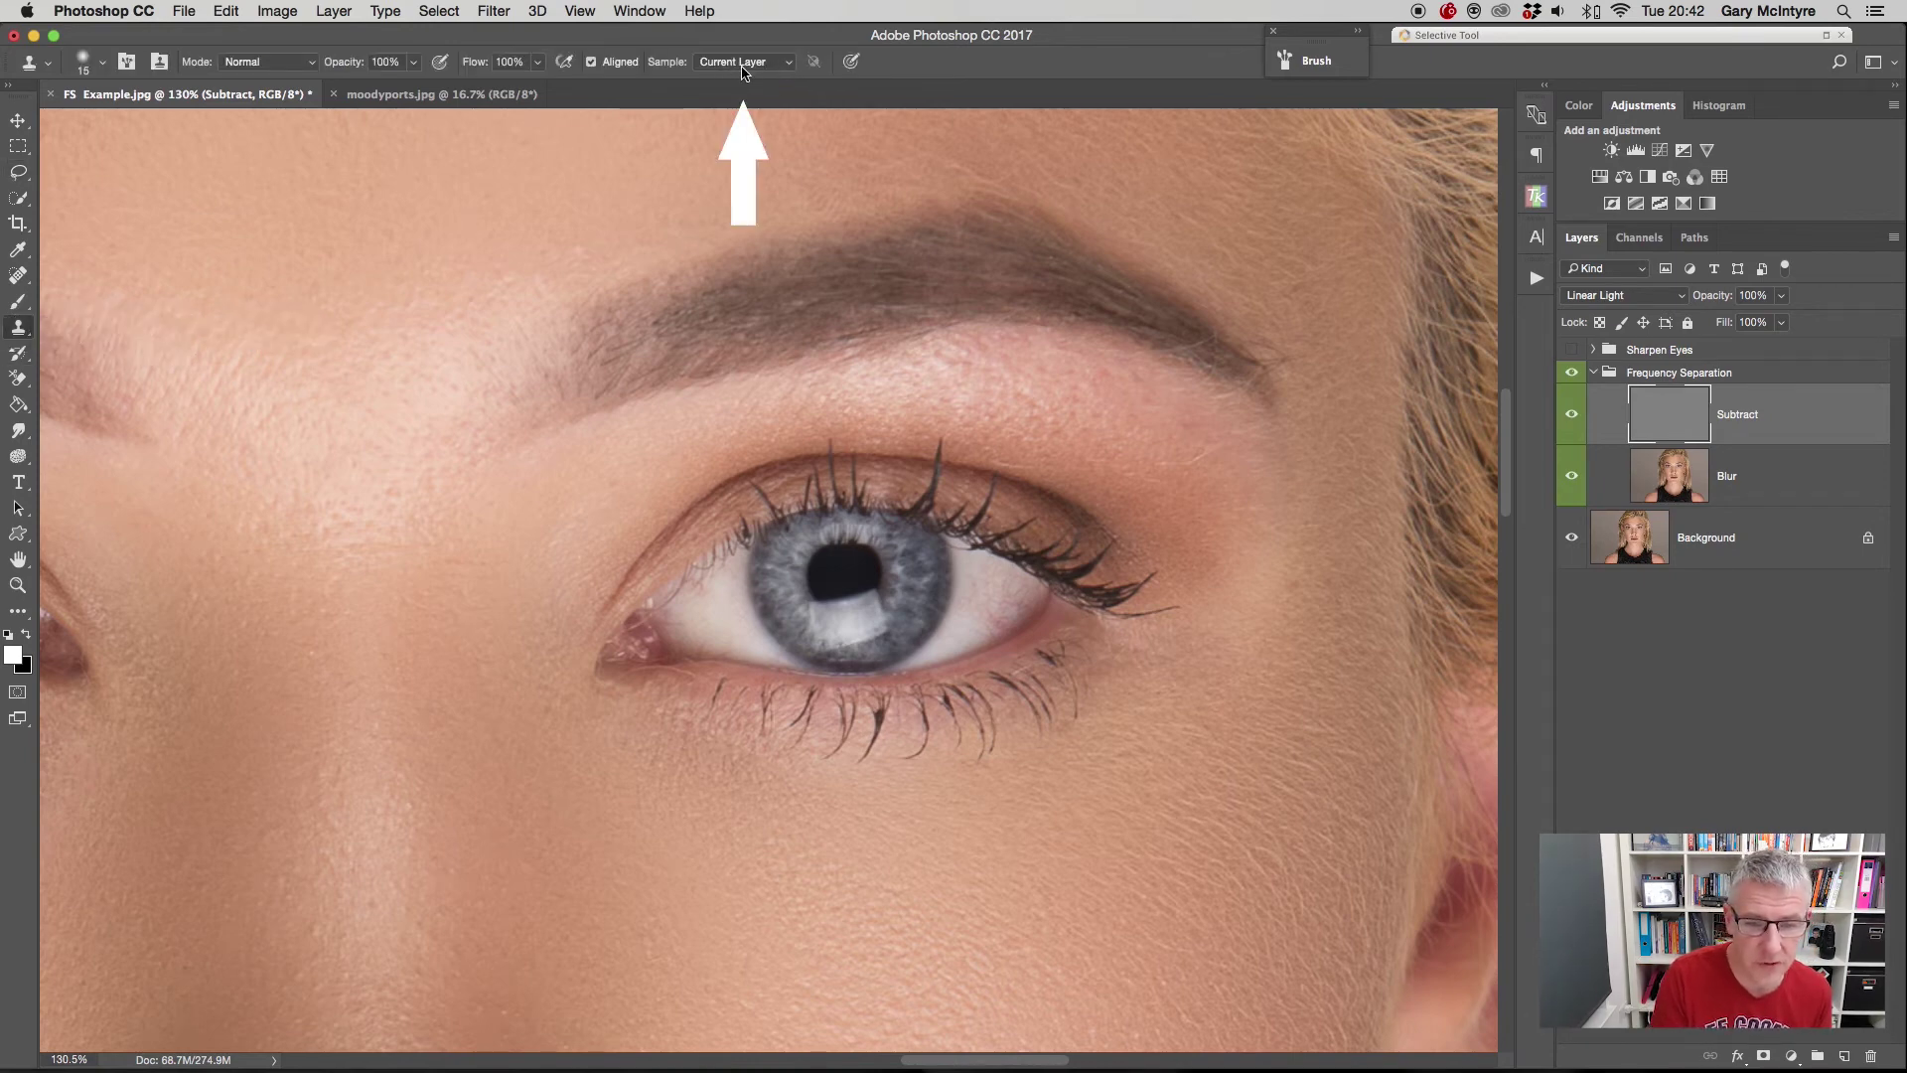
click(788, 67)
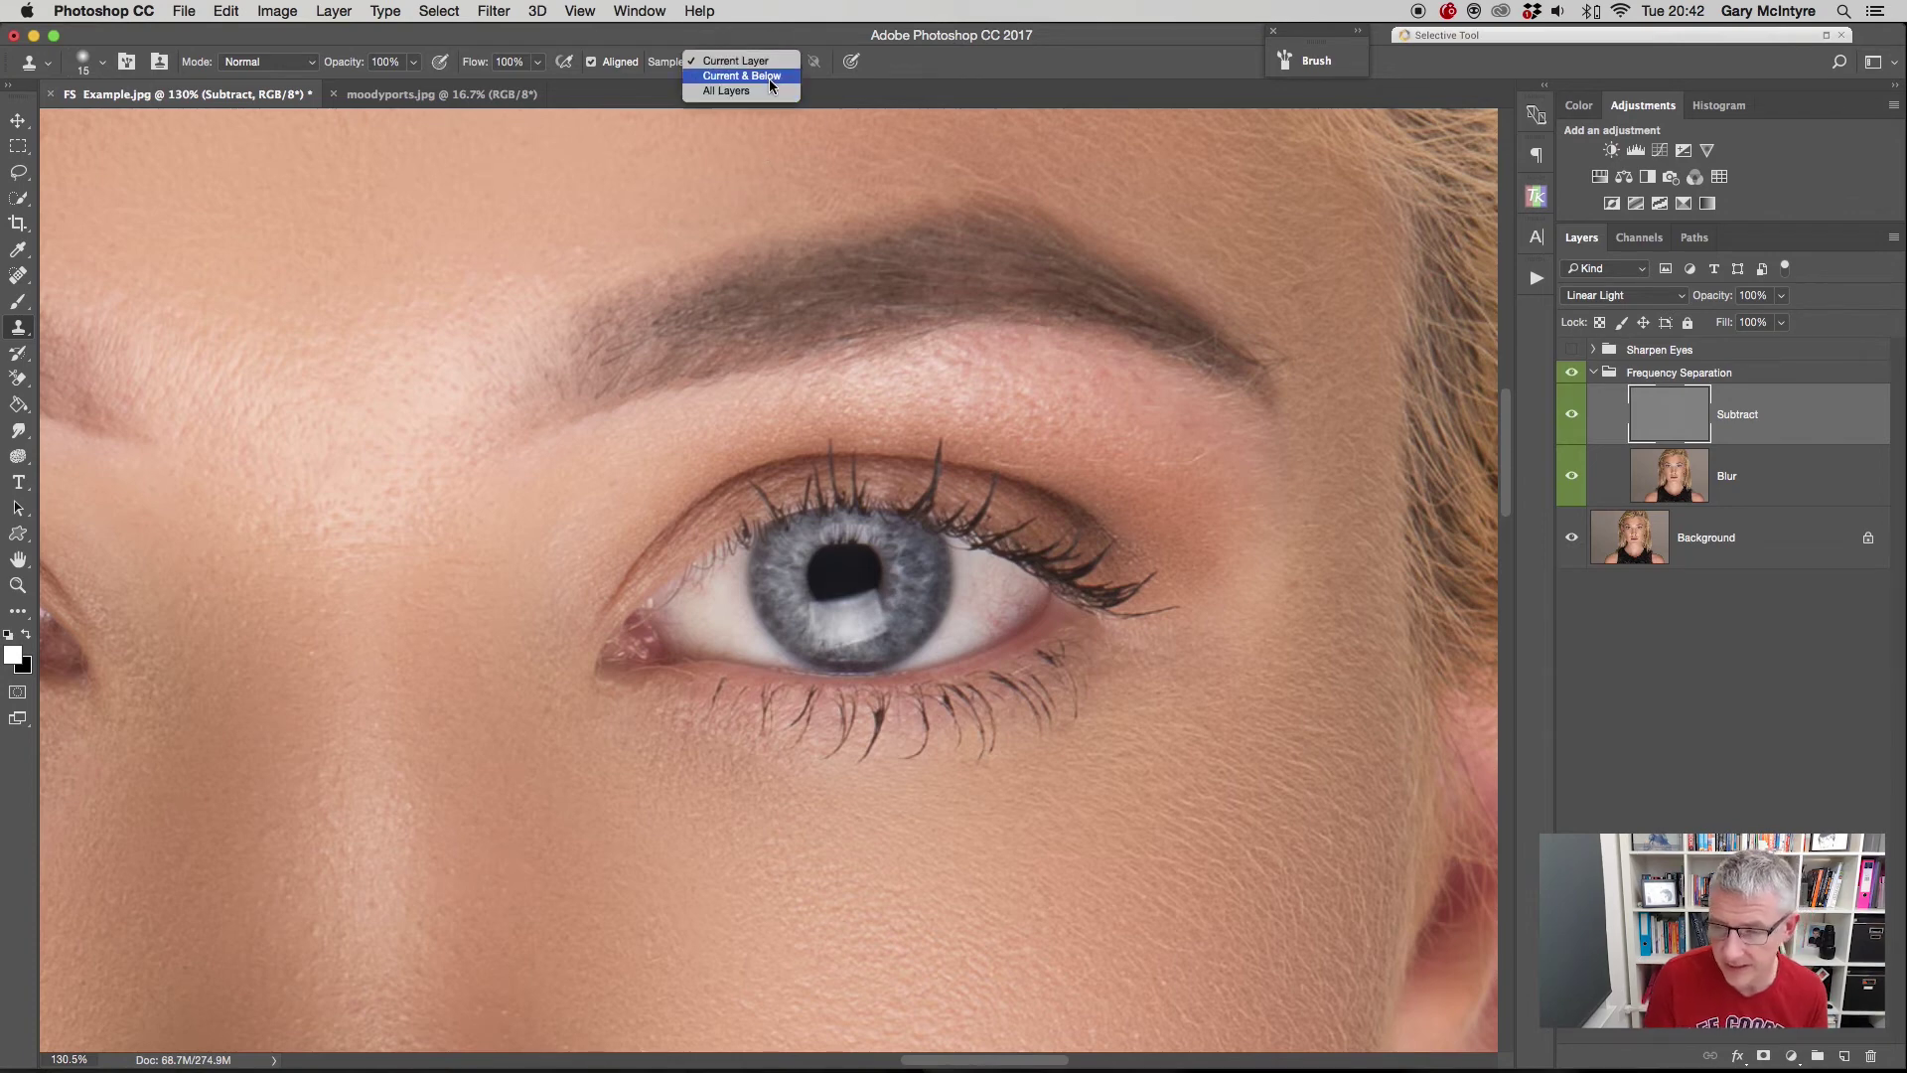
click(778, 66)
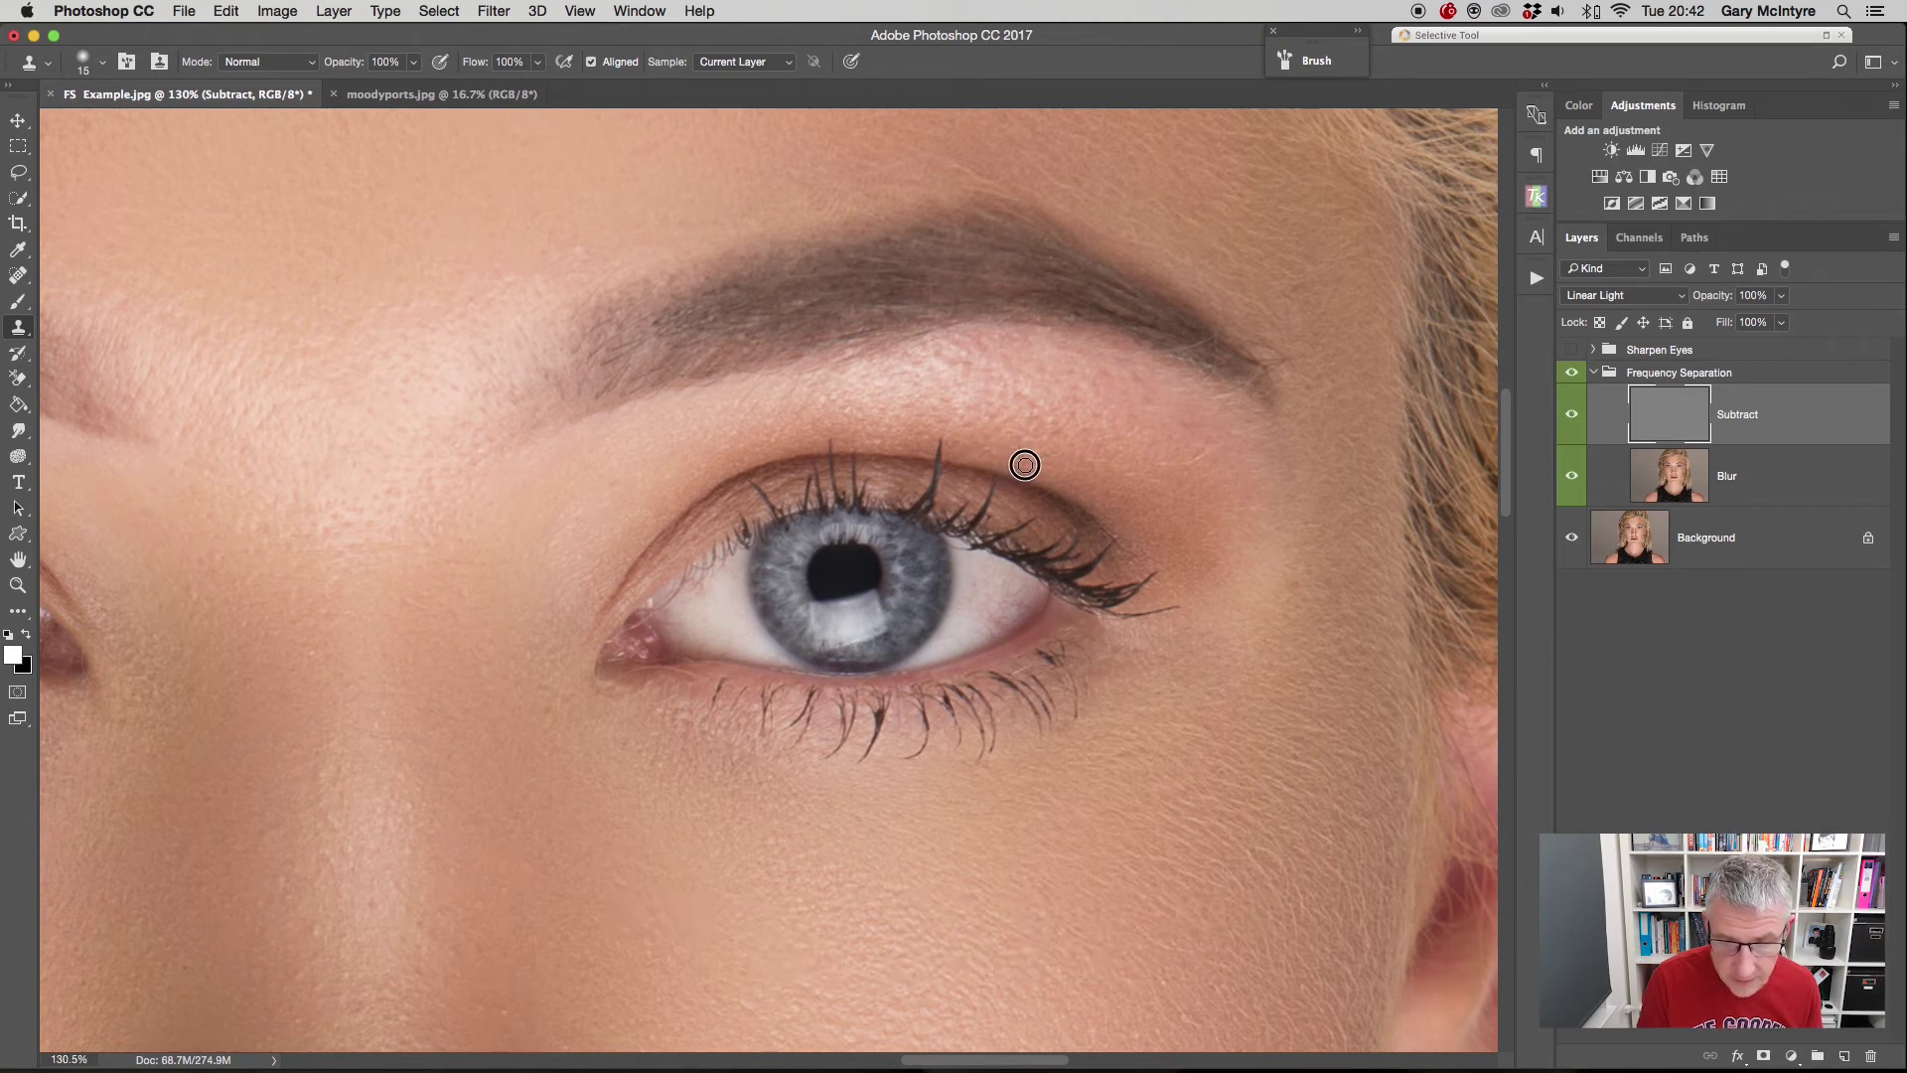
- Sample clean skin texture above the model's left eye and beside the inner corner of the right eye for cloning
alt+click(1148, 453)
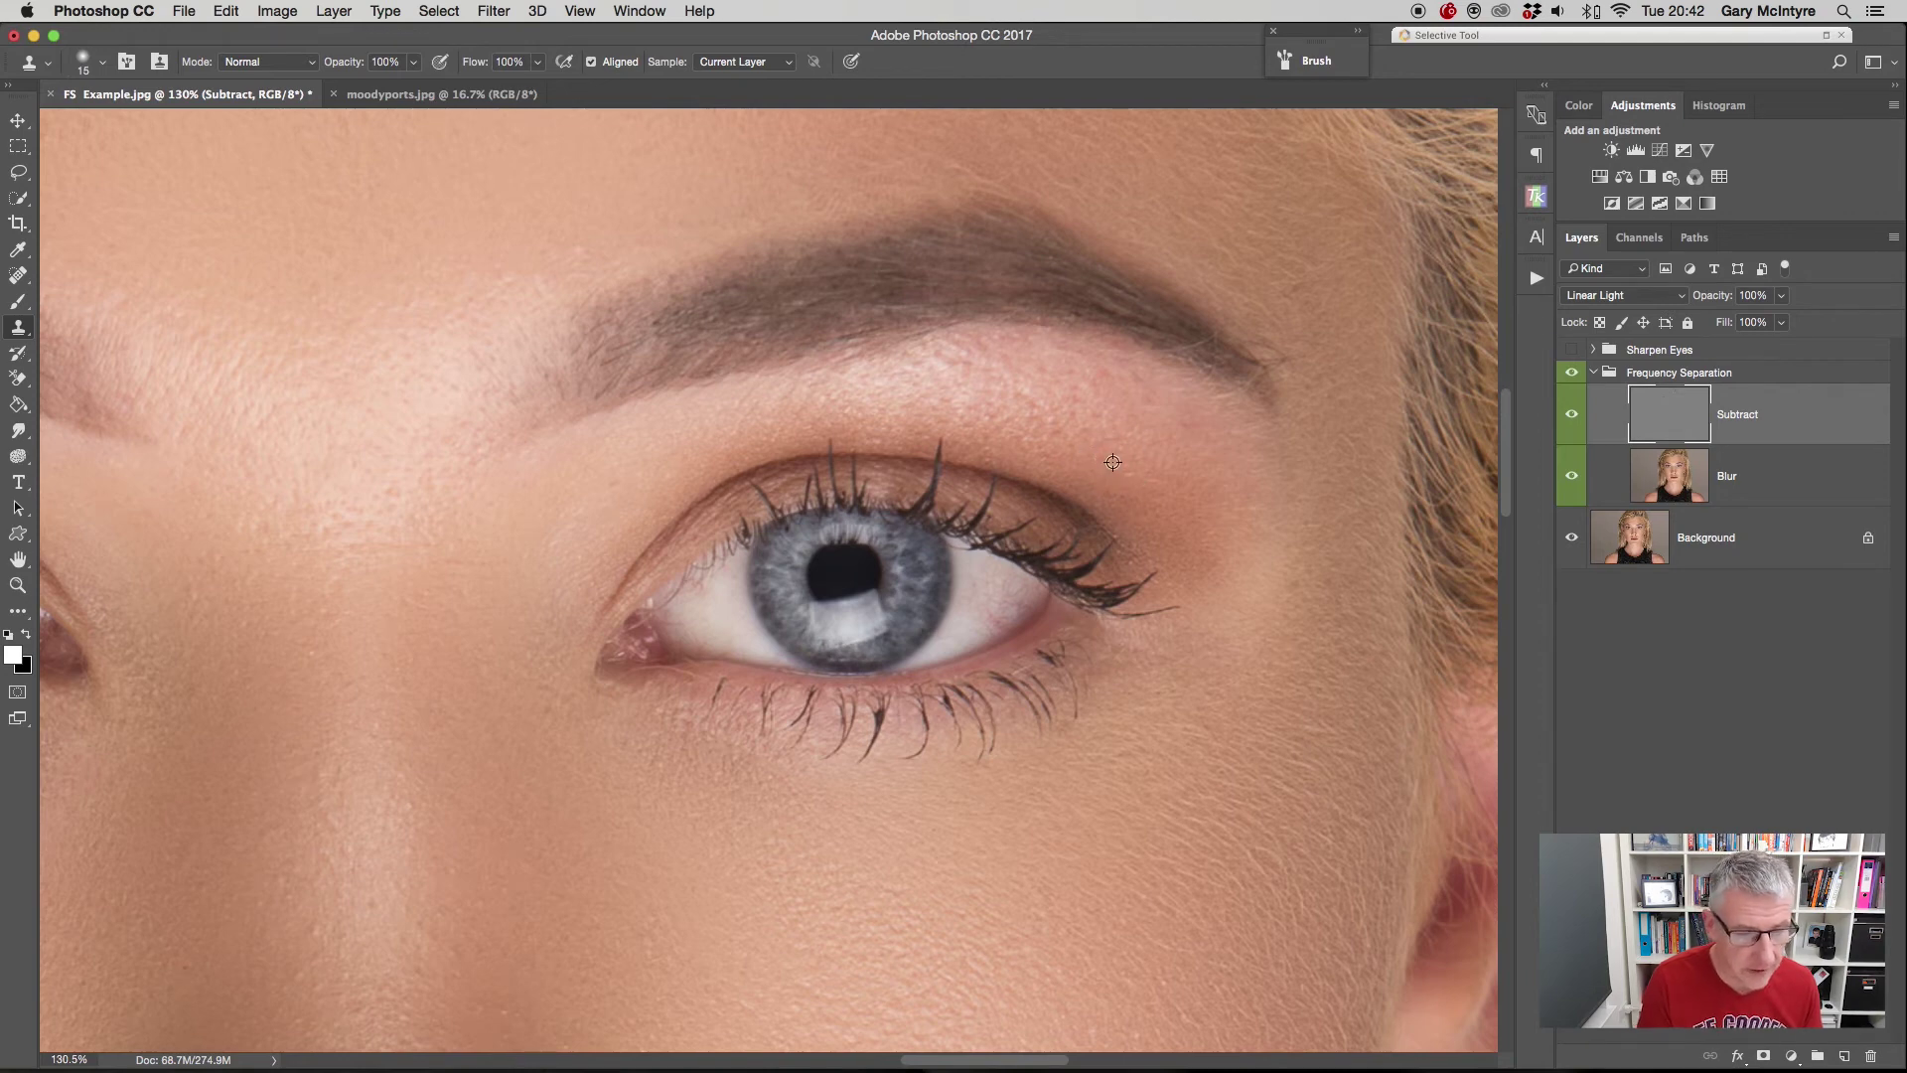
drag(455, 535, 993, 566)
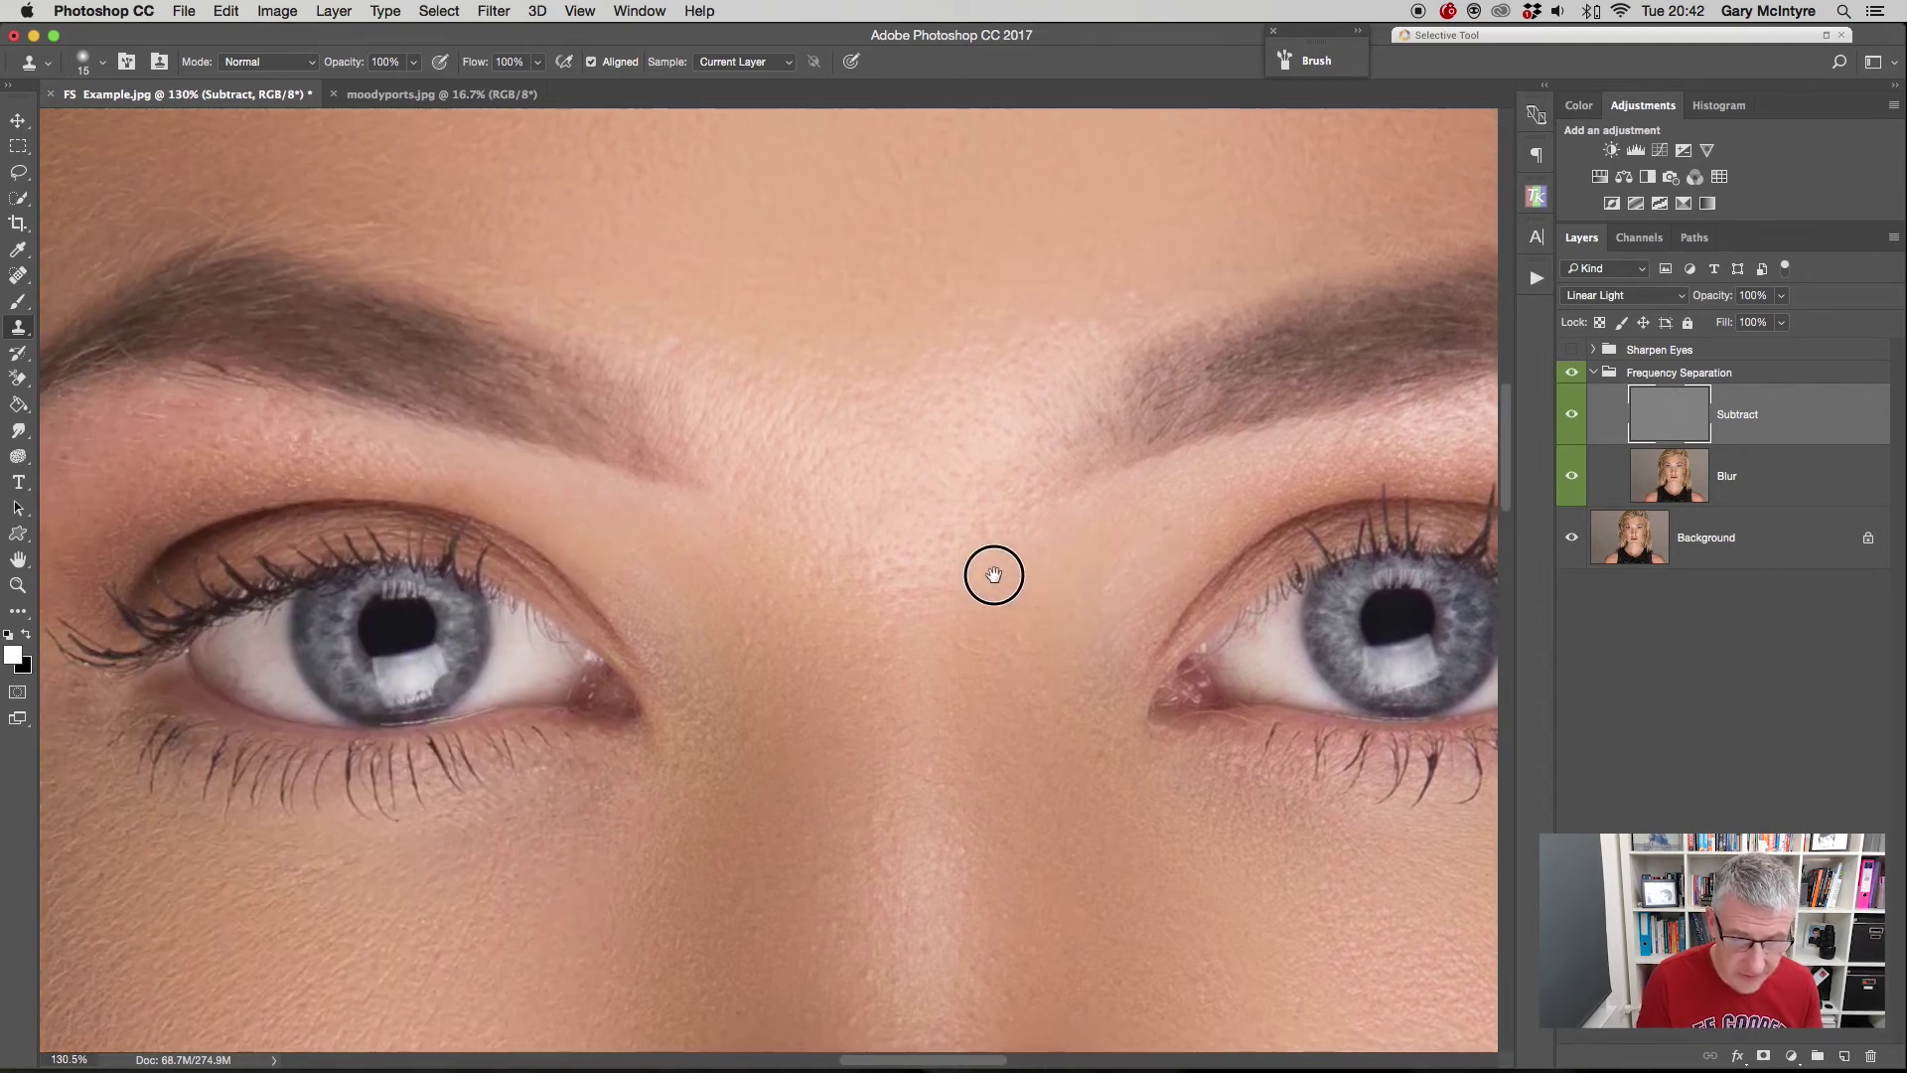
alt+click(727, 619)
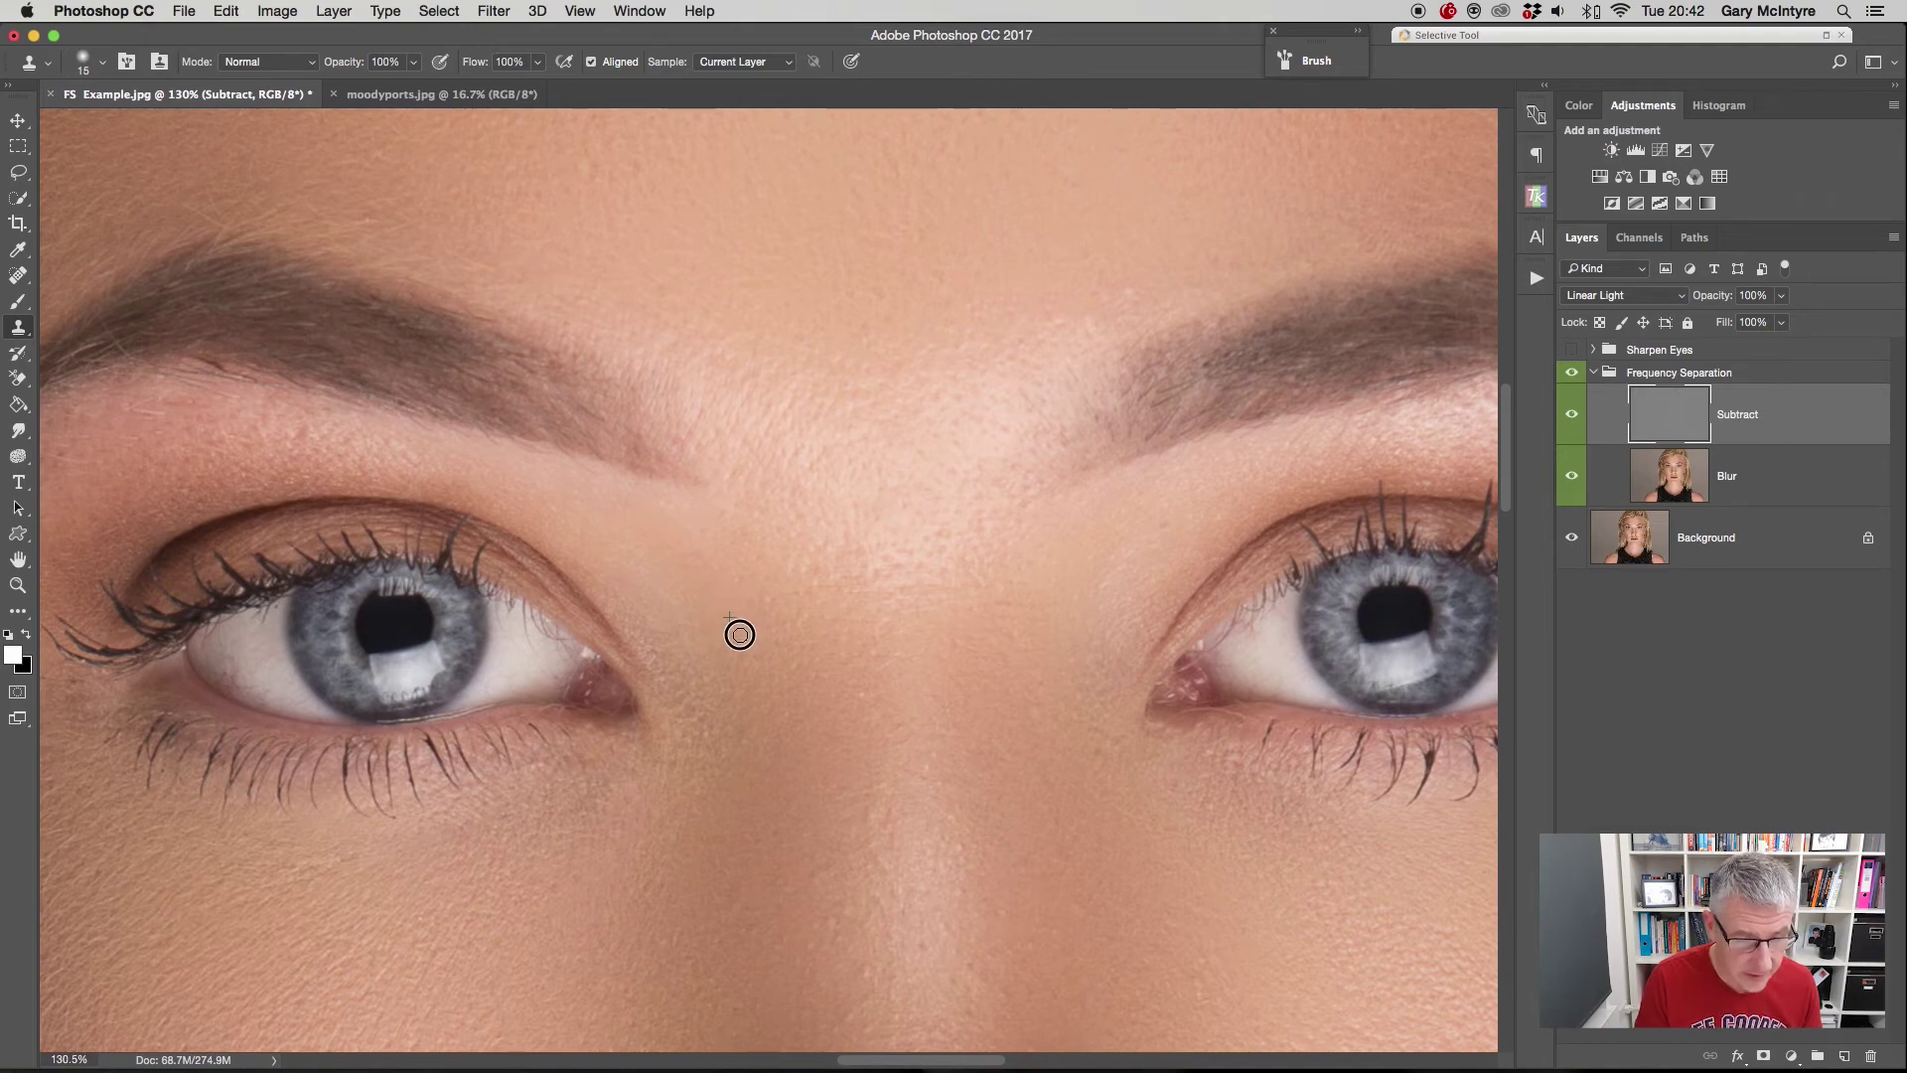
- Try cloning sampled cheek texture onto the lower cheek with a 25 px brush and undo the stamp
scroll(843, 641, down, 10)
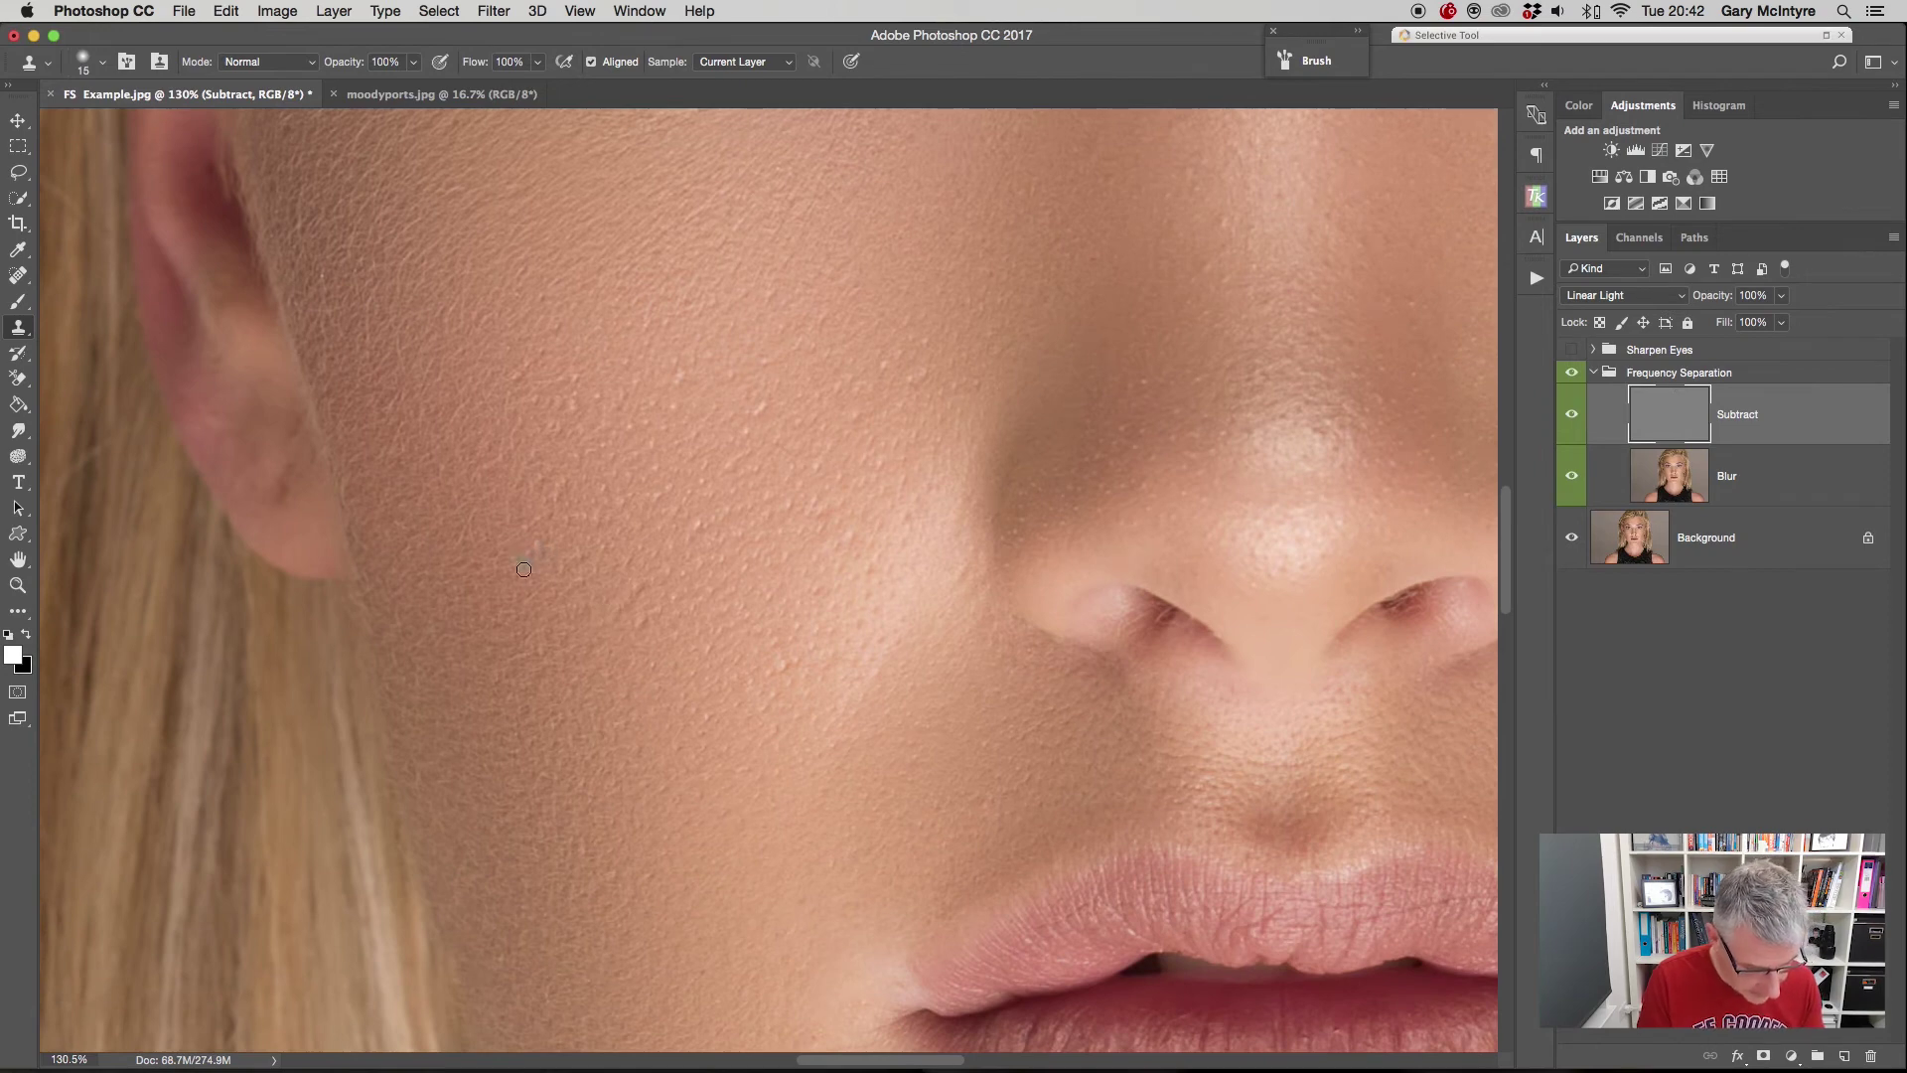
key(bracketright)
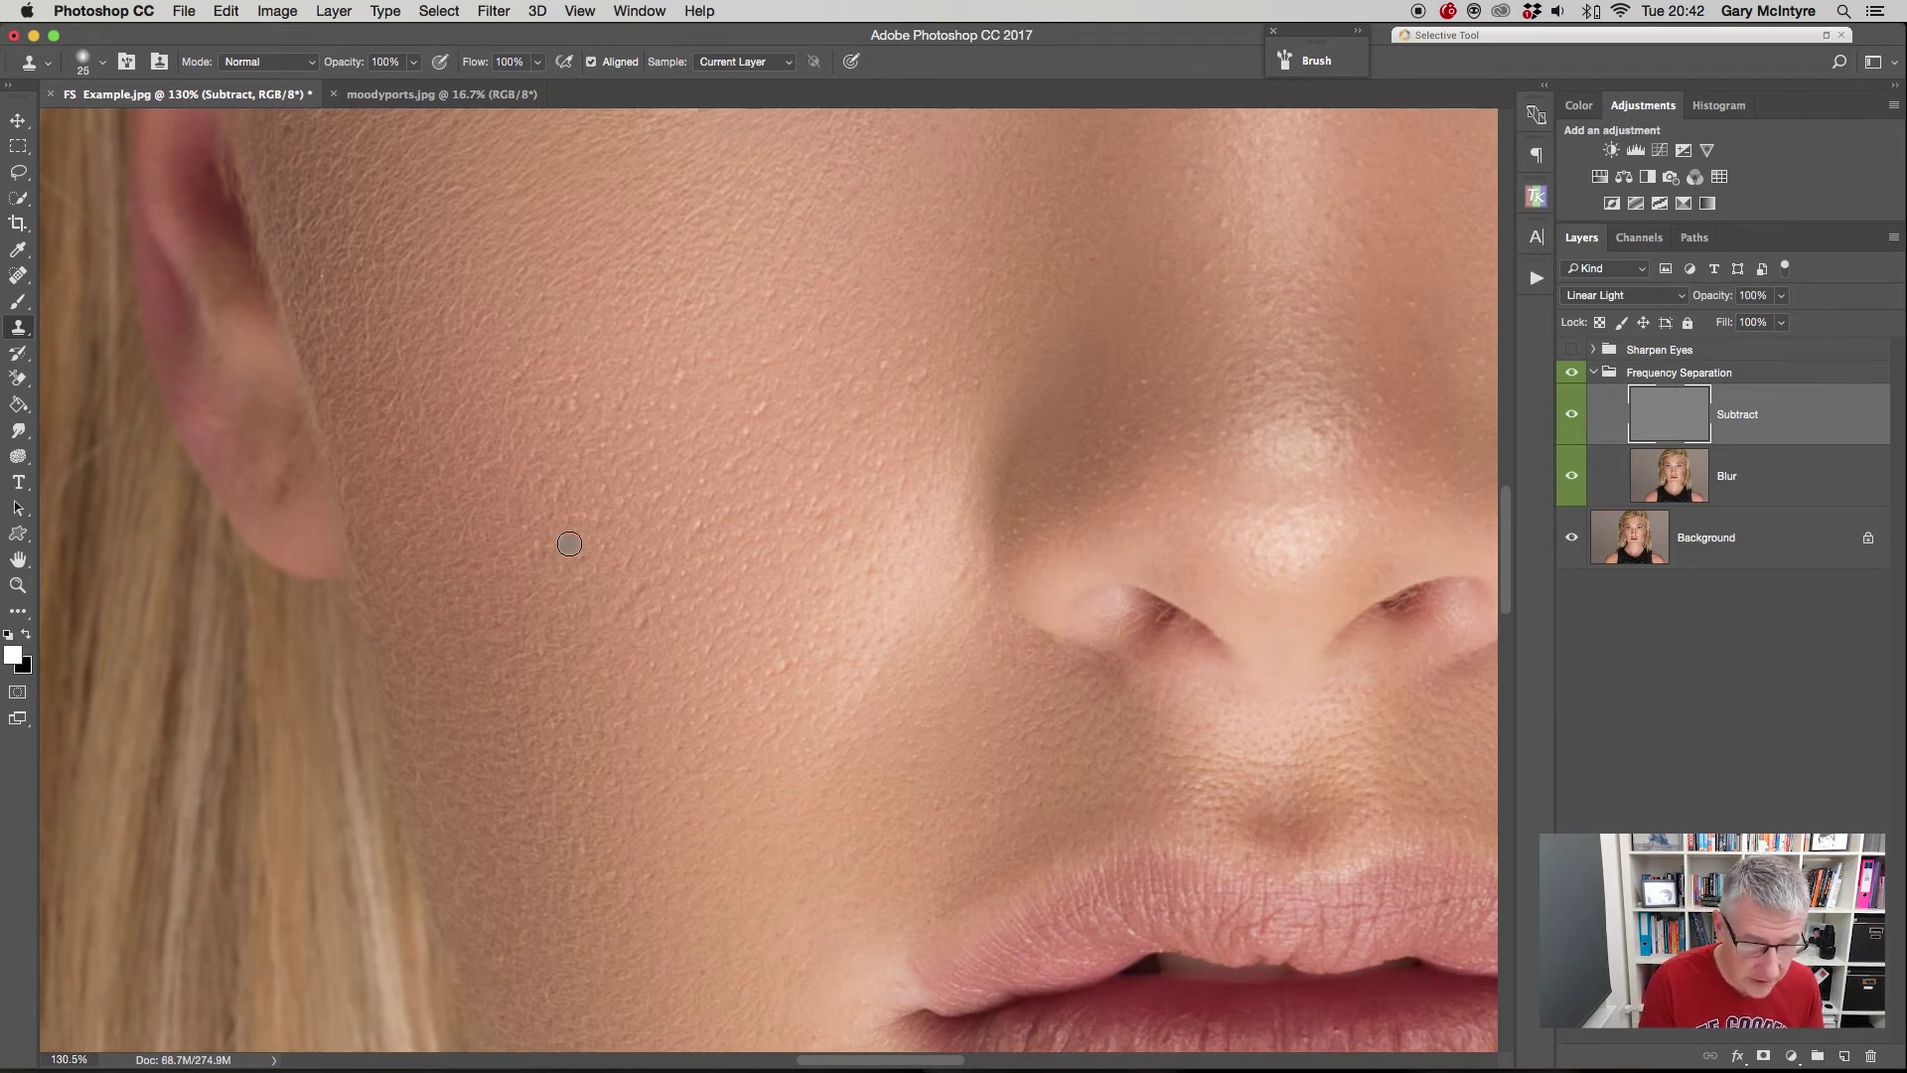
alt+click(503, 534)
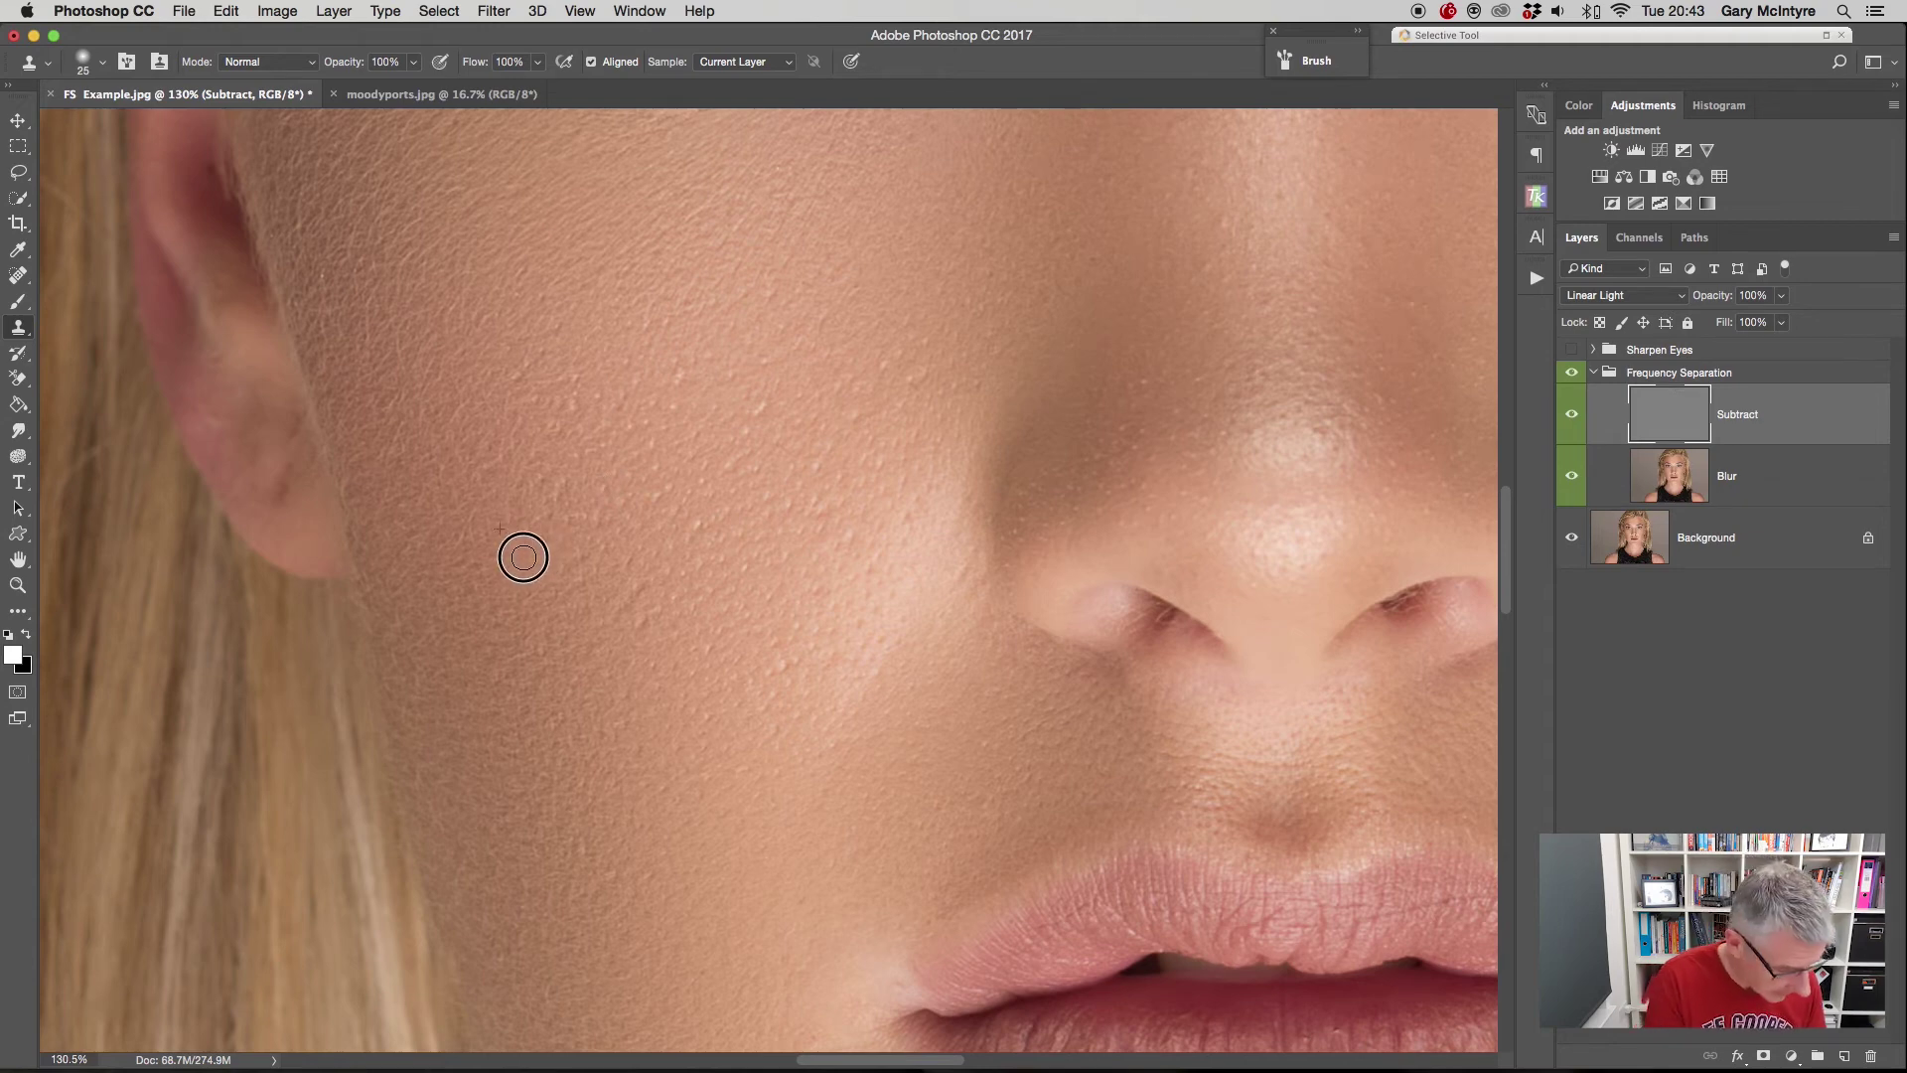
click(627, 826)
key(super+z)
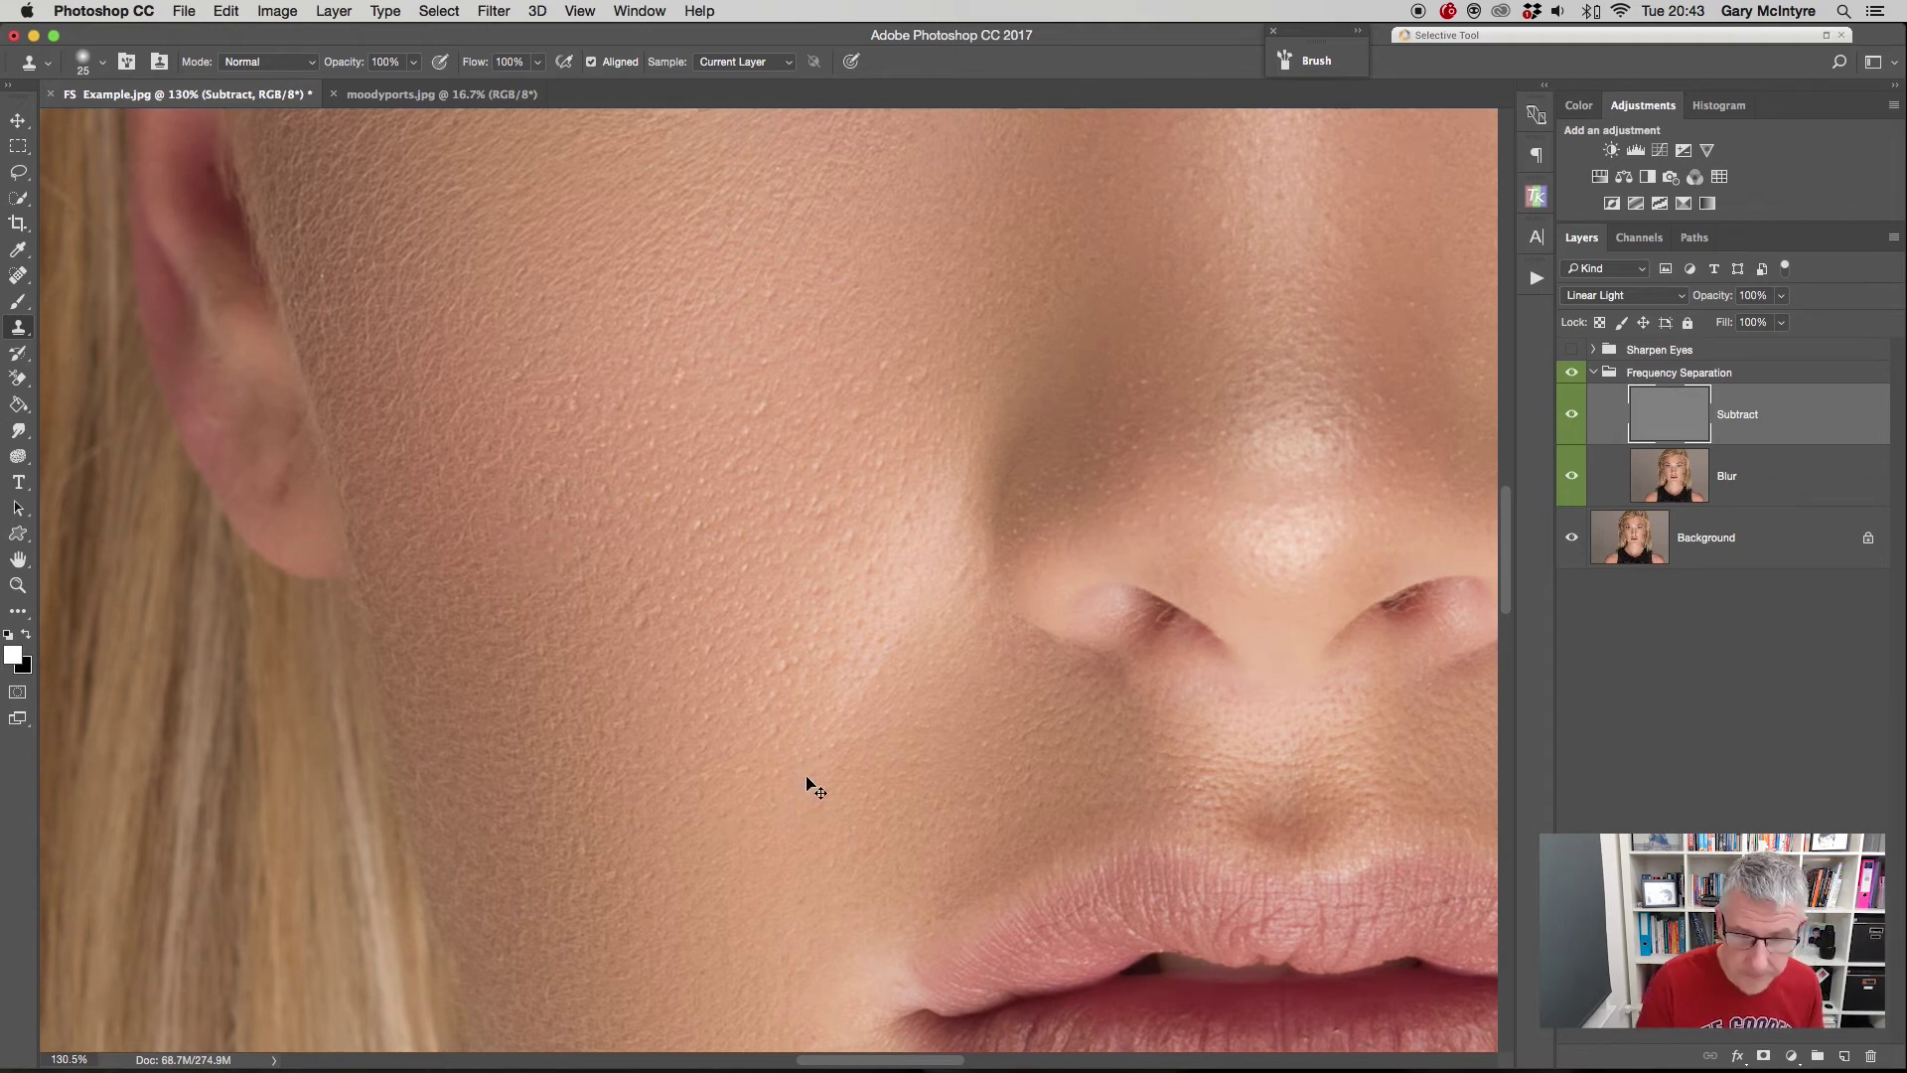
- Collapse the Frequency Separation group, then show and expand the Sharpen Eyes group with the whole portrait in view
key(super+0)
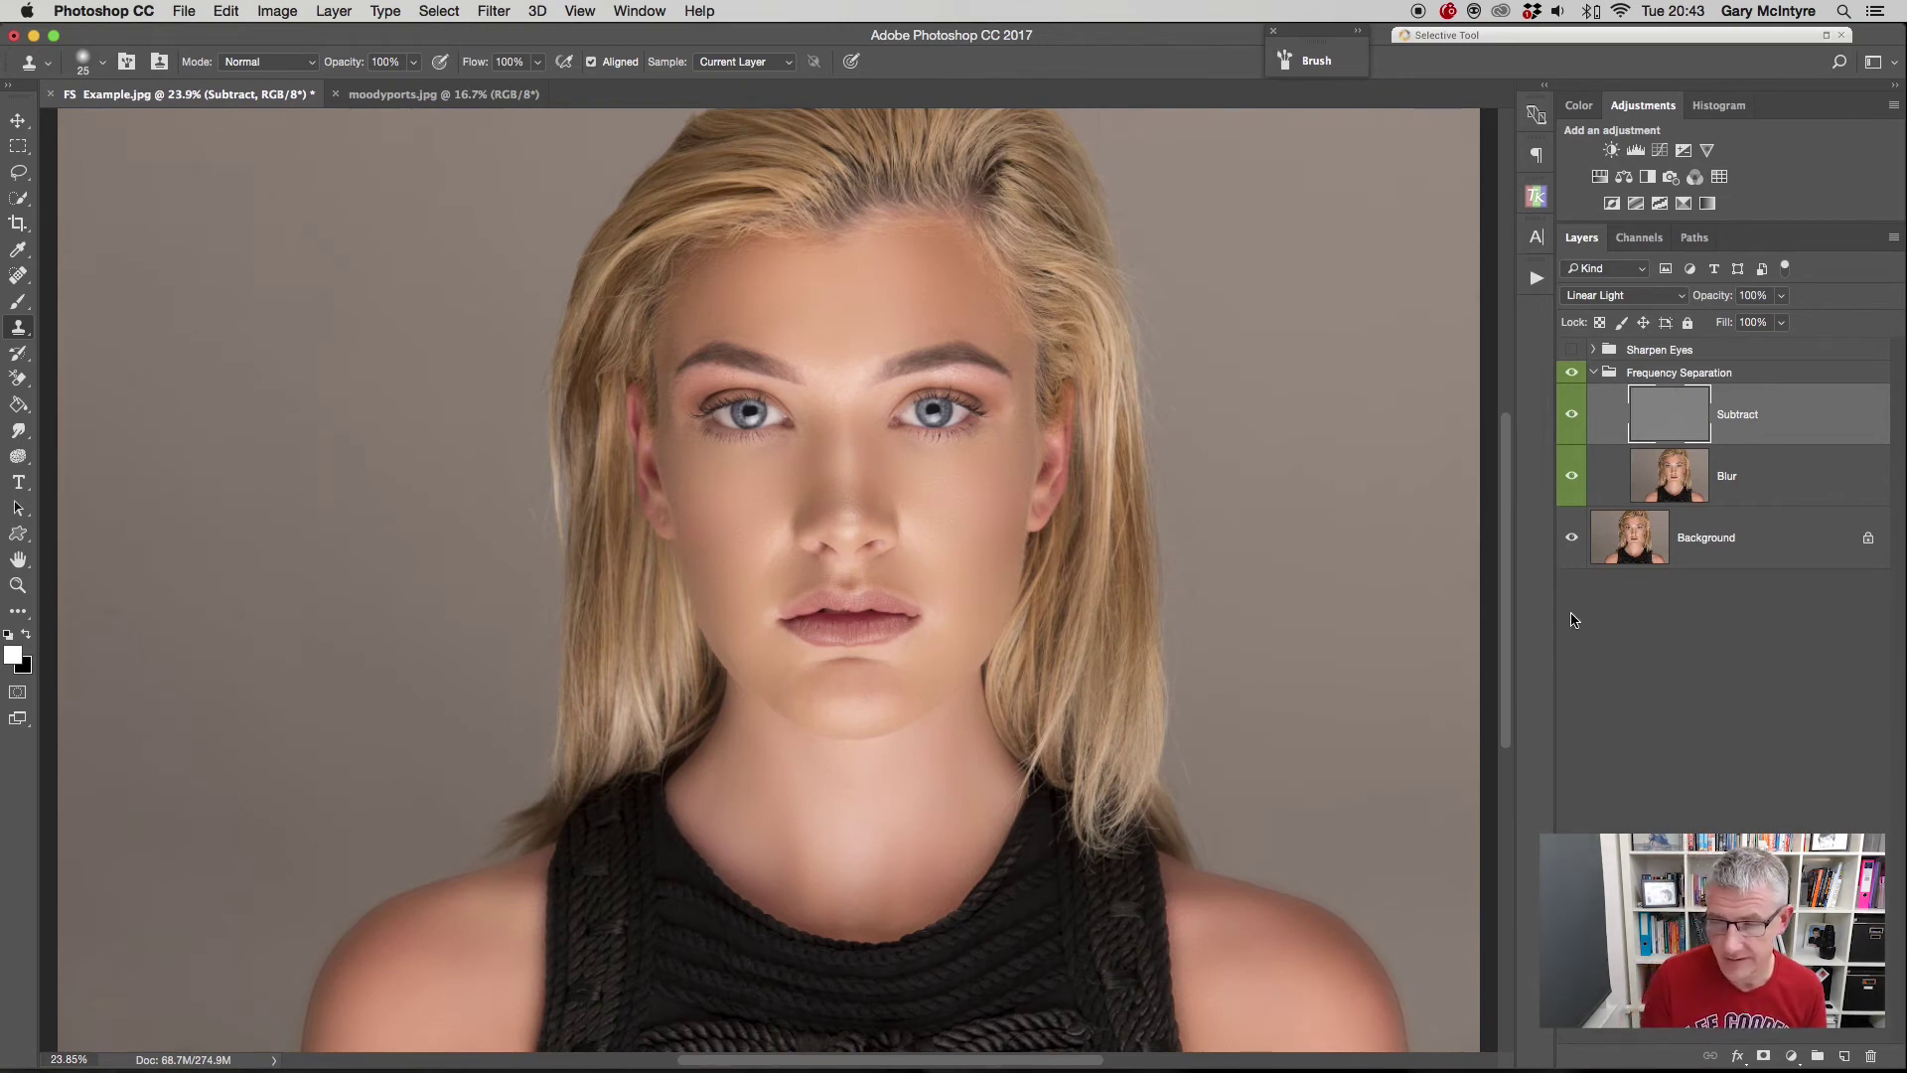
click(1592, 374)
click(1573, 351)
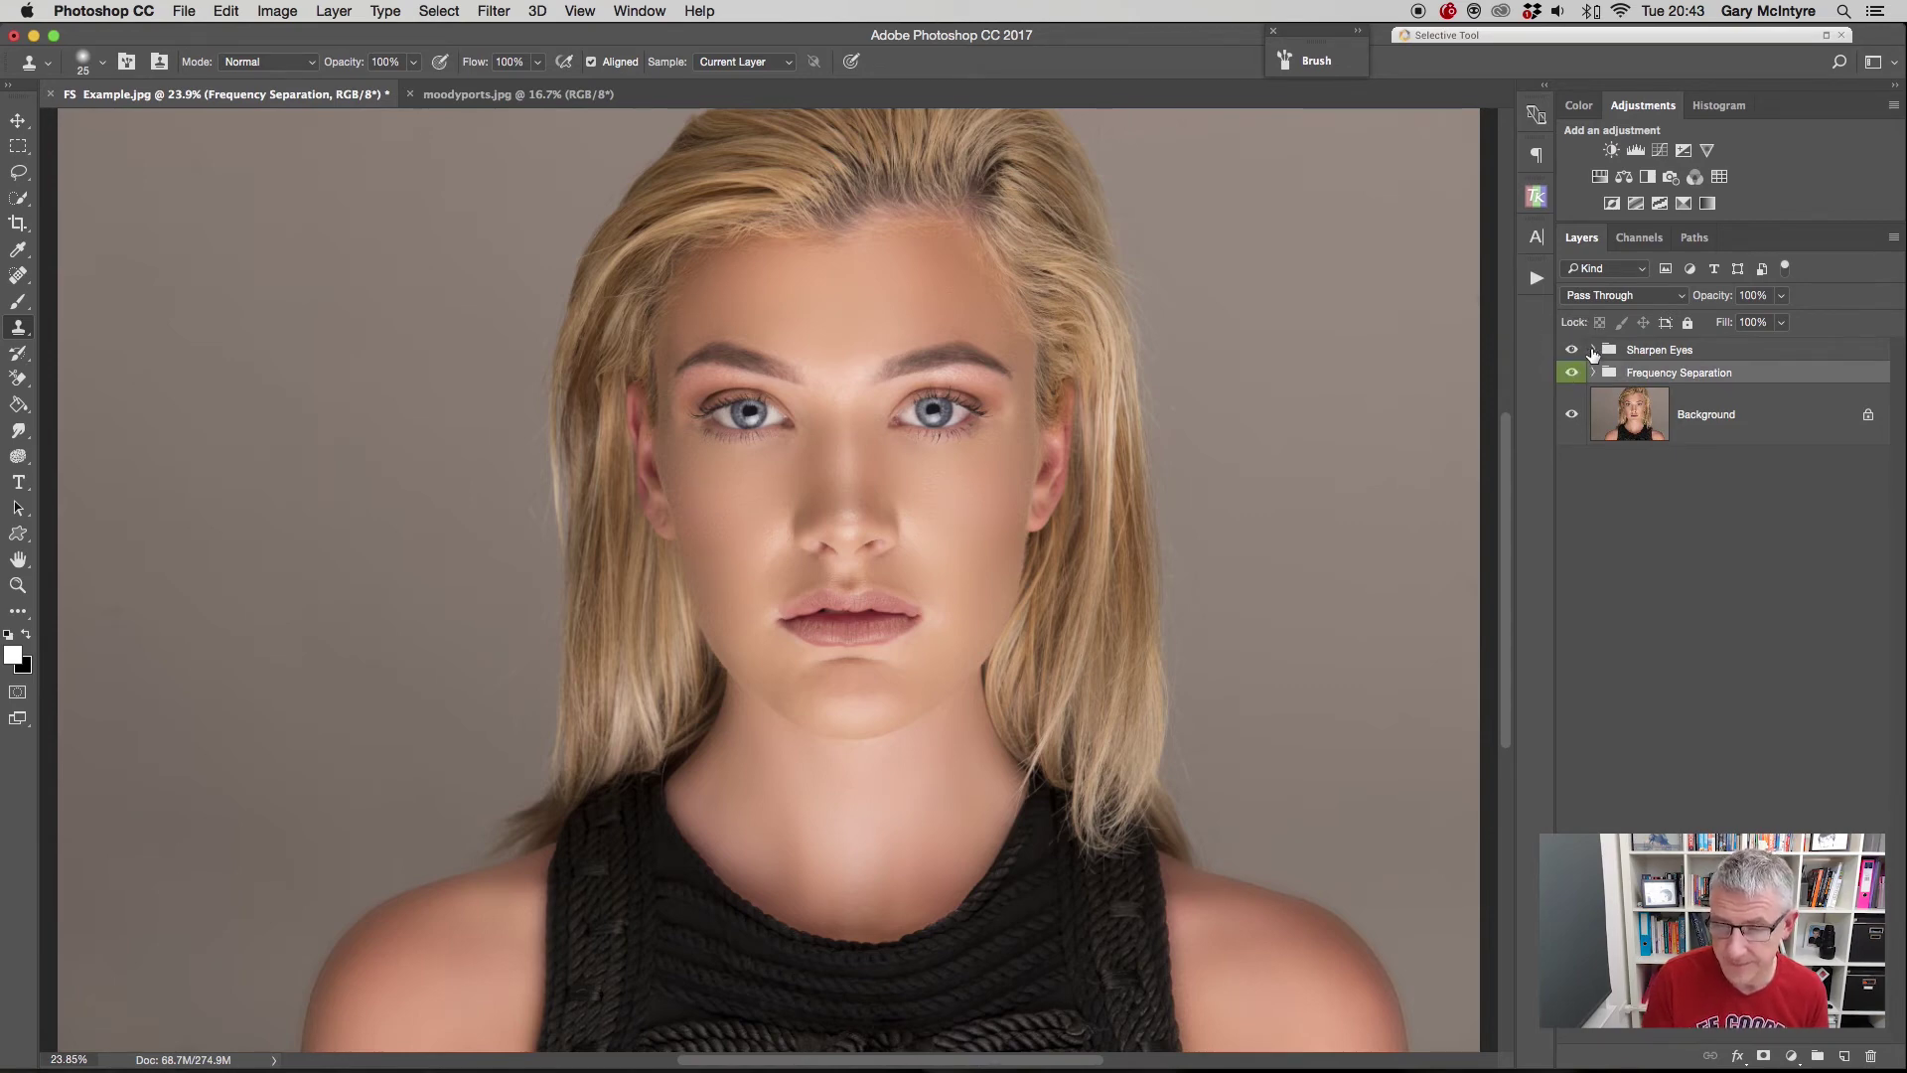
click(1592, 351)
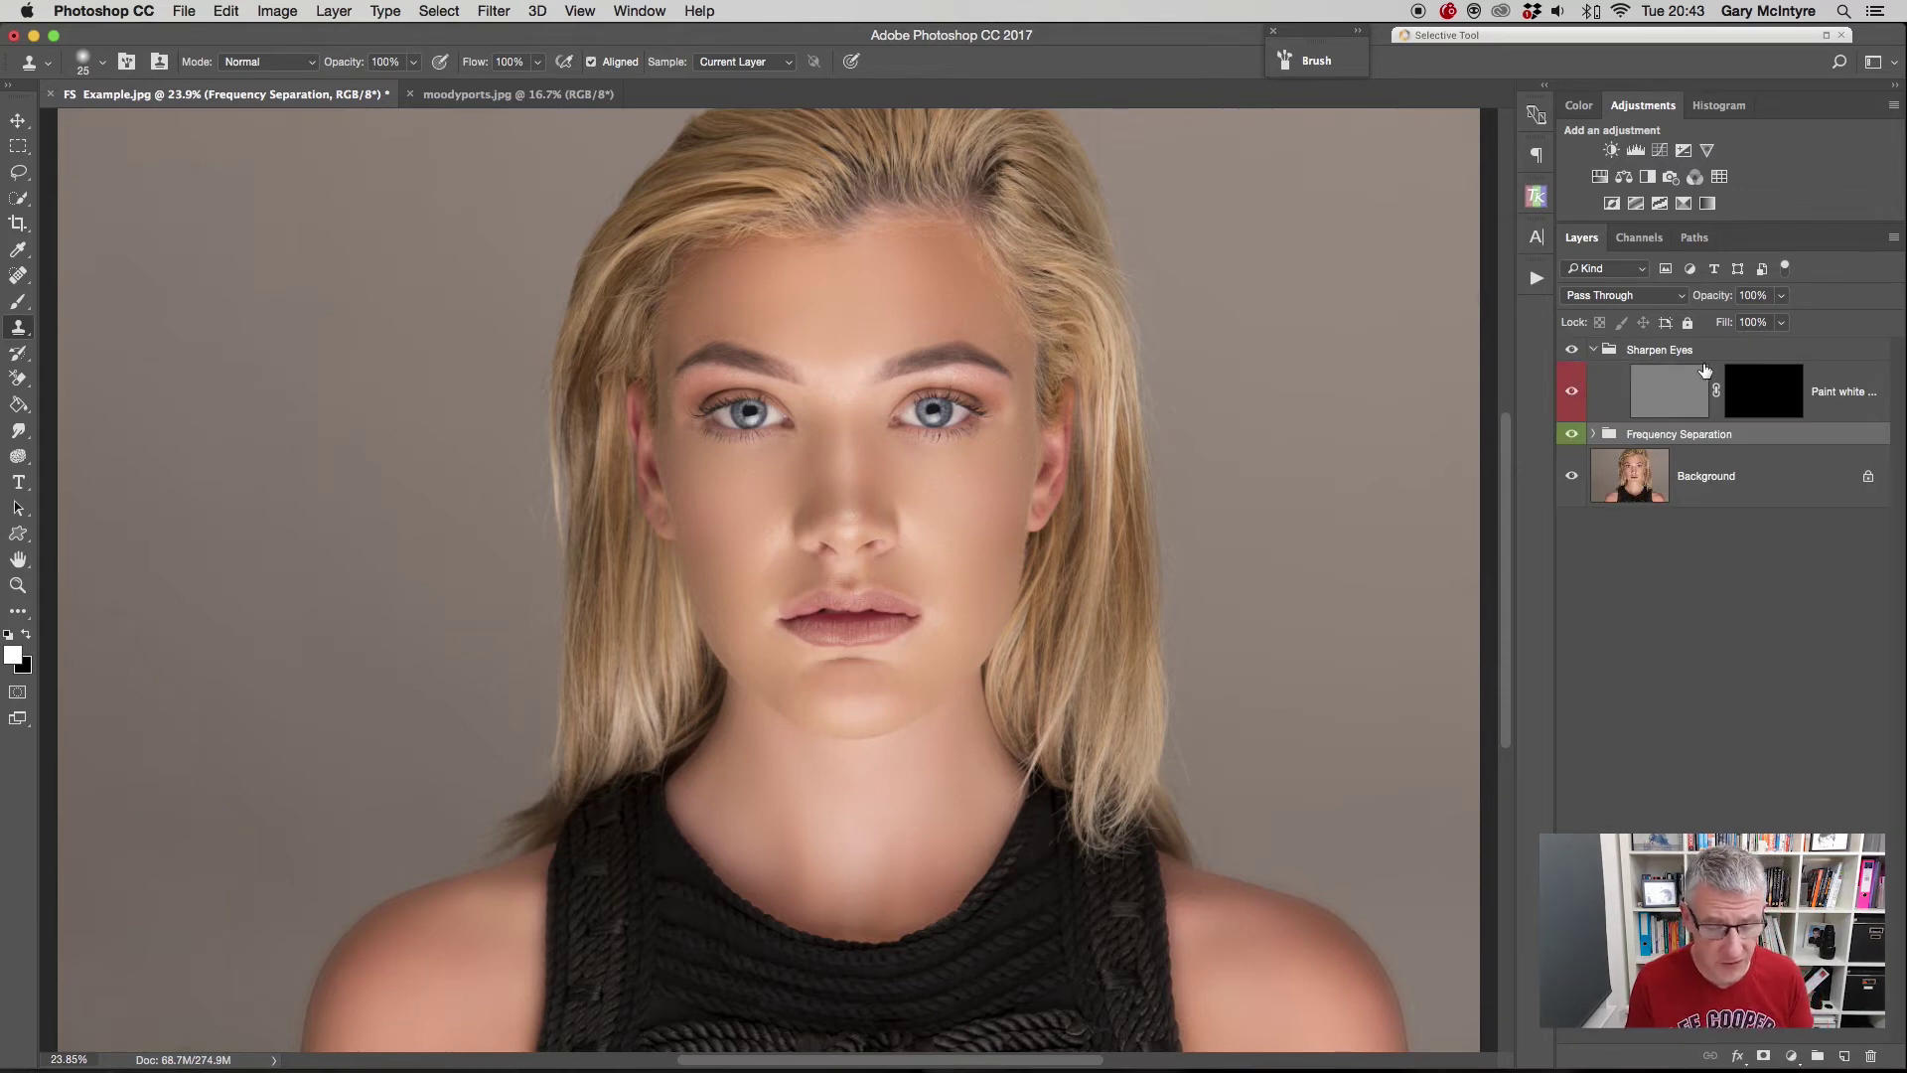
- Target the layer mask of the Paint white 70% layer and activate the Brush tool
click(1770, 398)
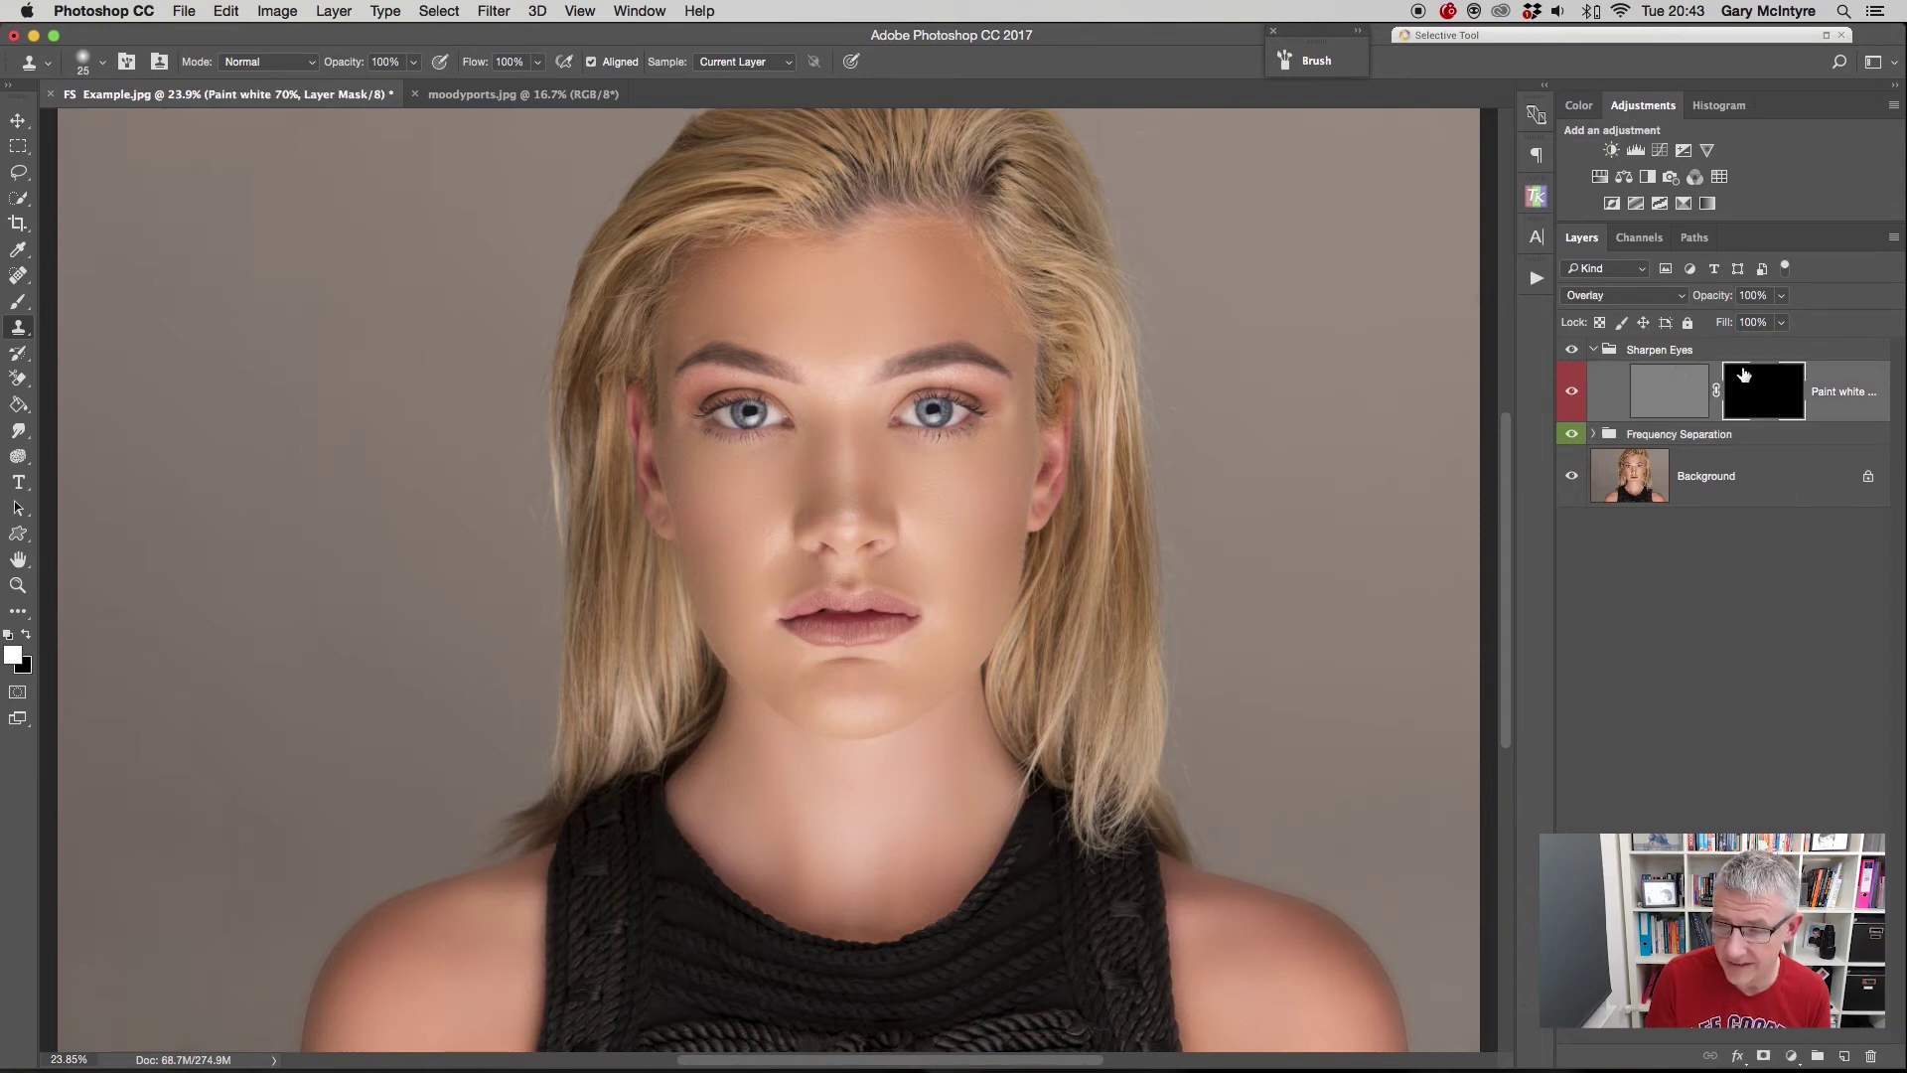
click(1678, 390)
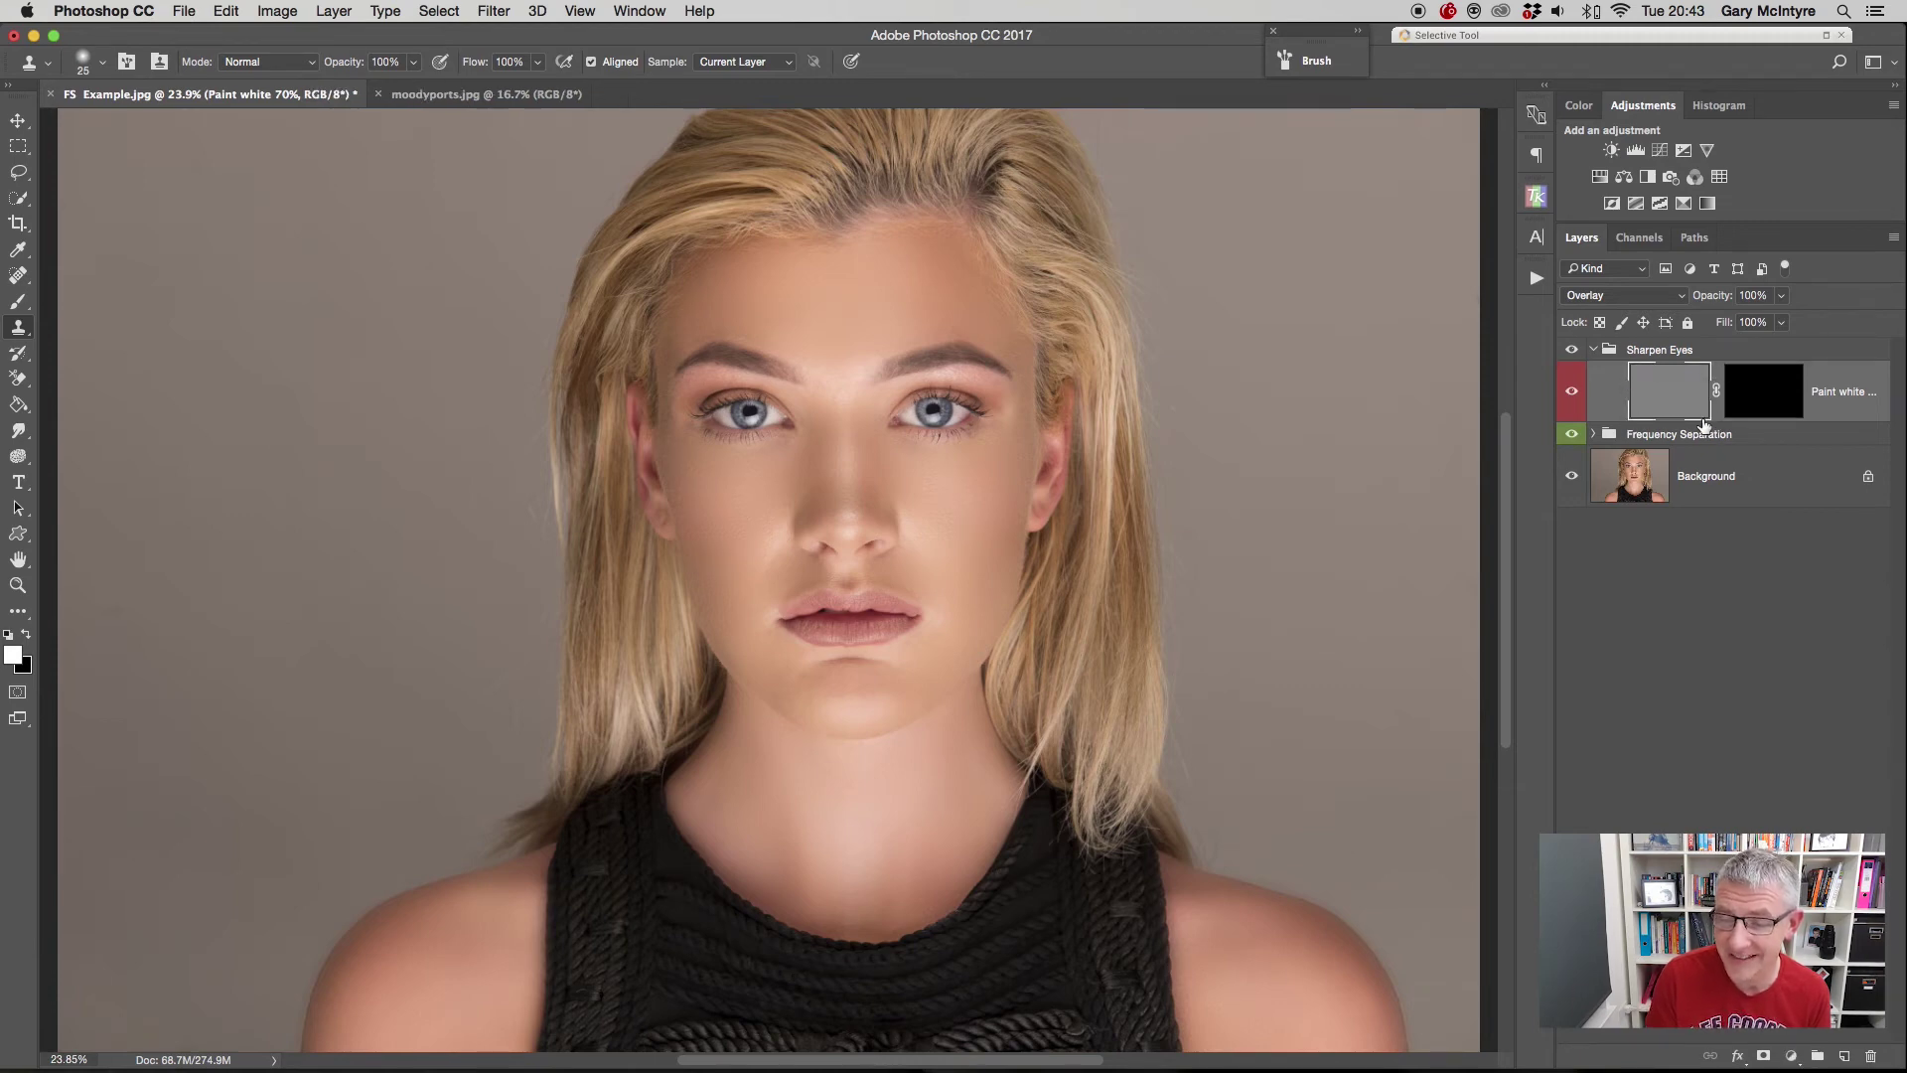
click(1782, 399)
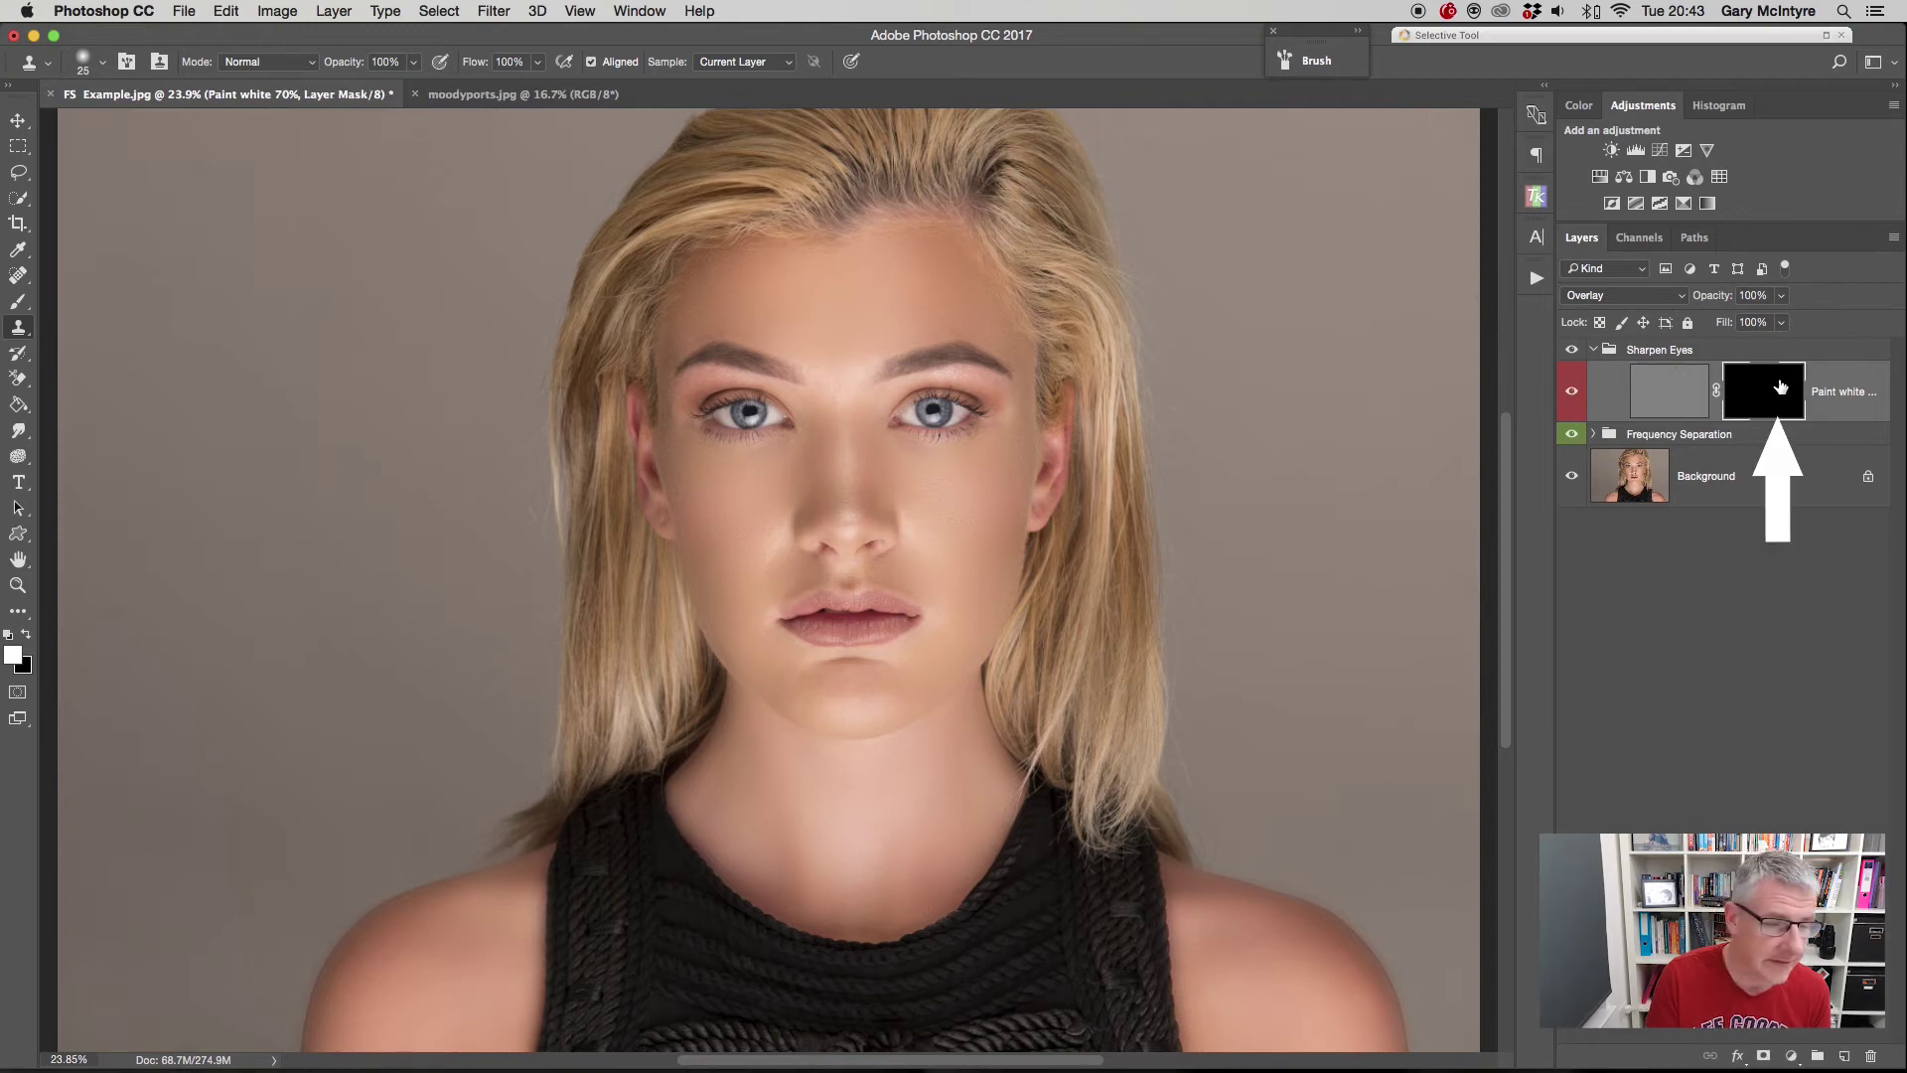
click(18, 301)
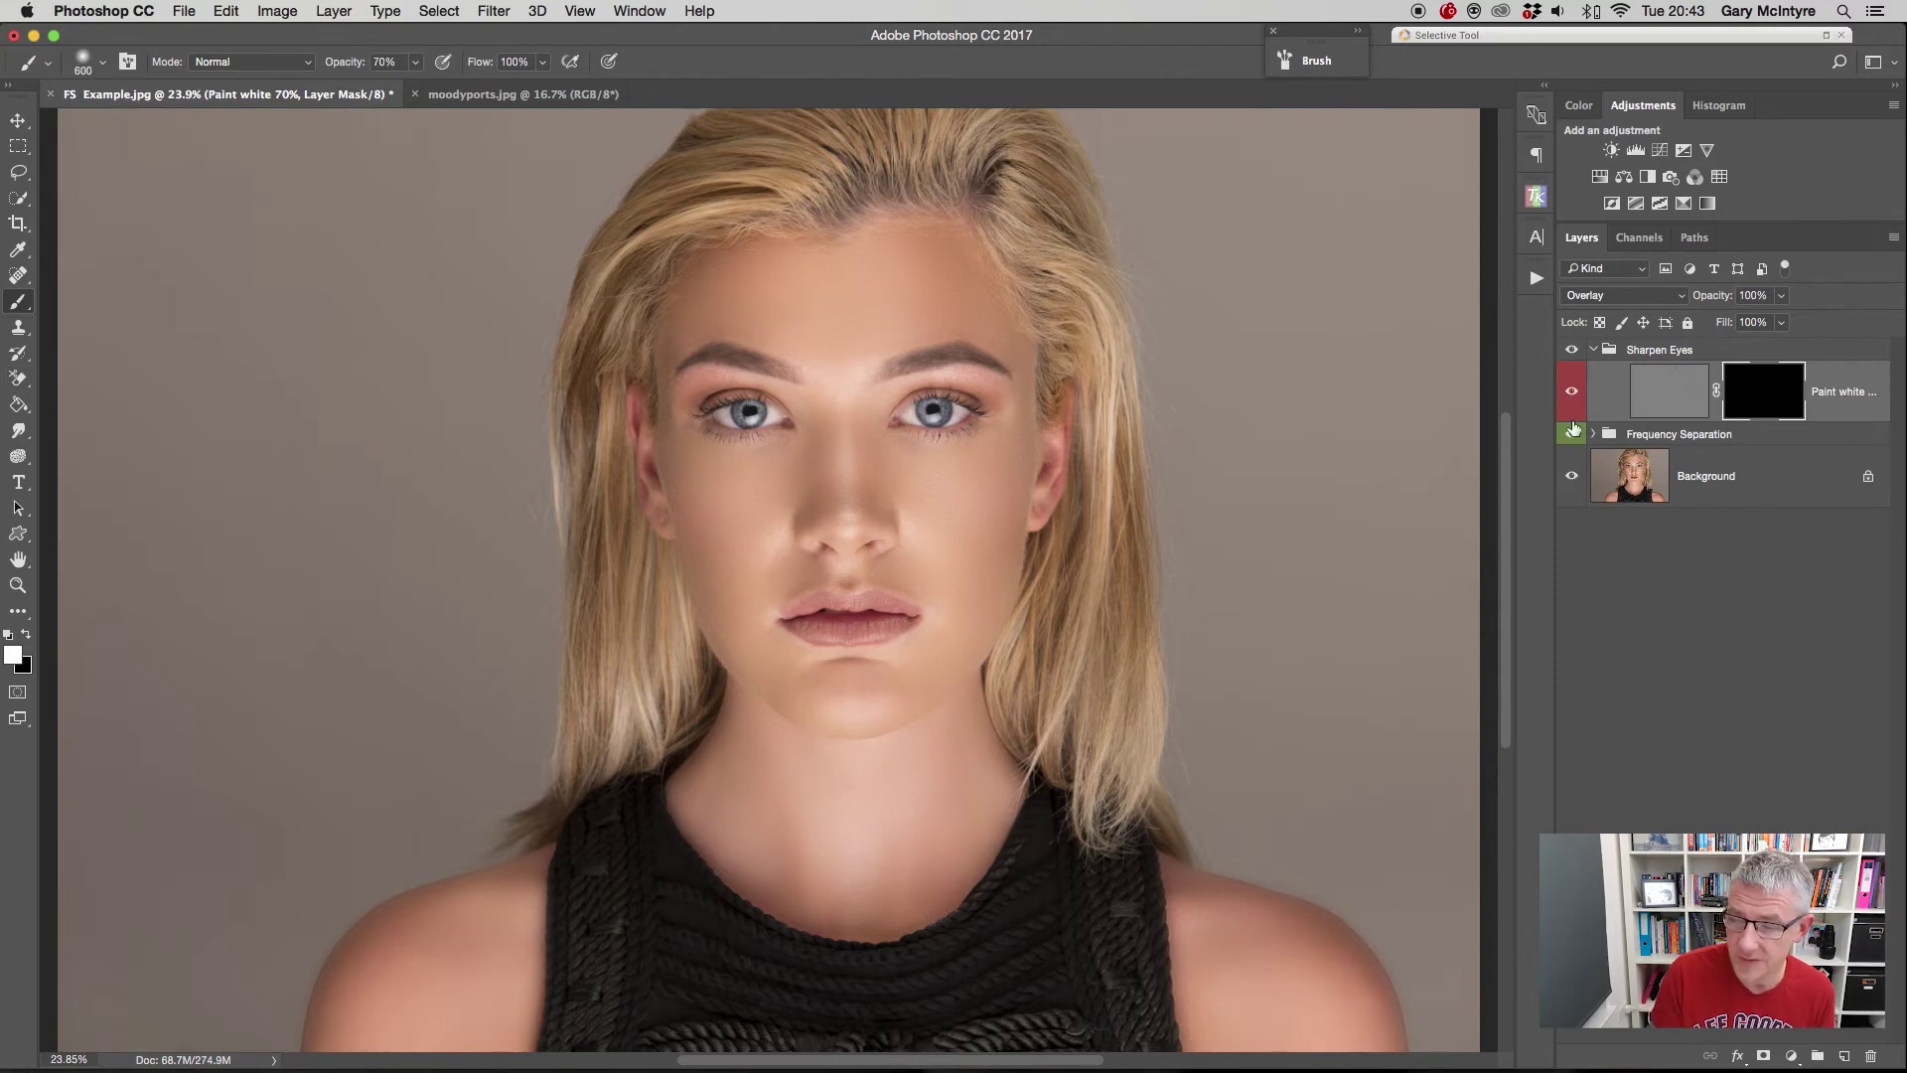
mouse_move(1554, 423)
mouse_down()
mouse_move(1458, 425)
mouse_move(1562, 430)
mouse_up()
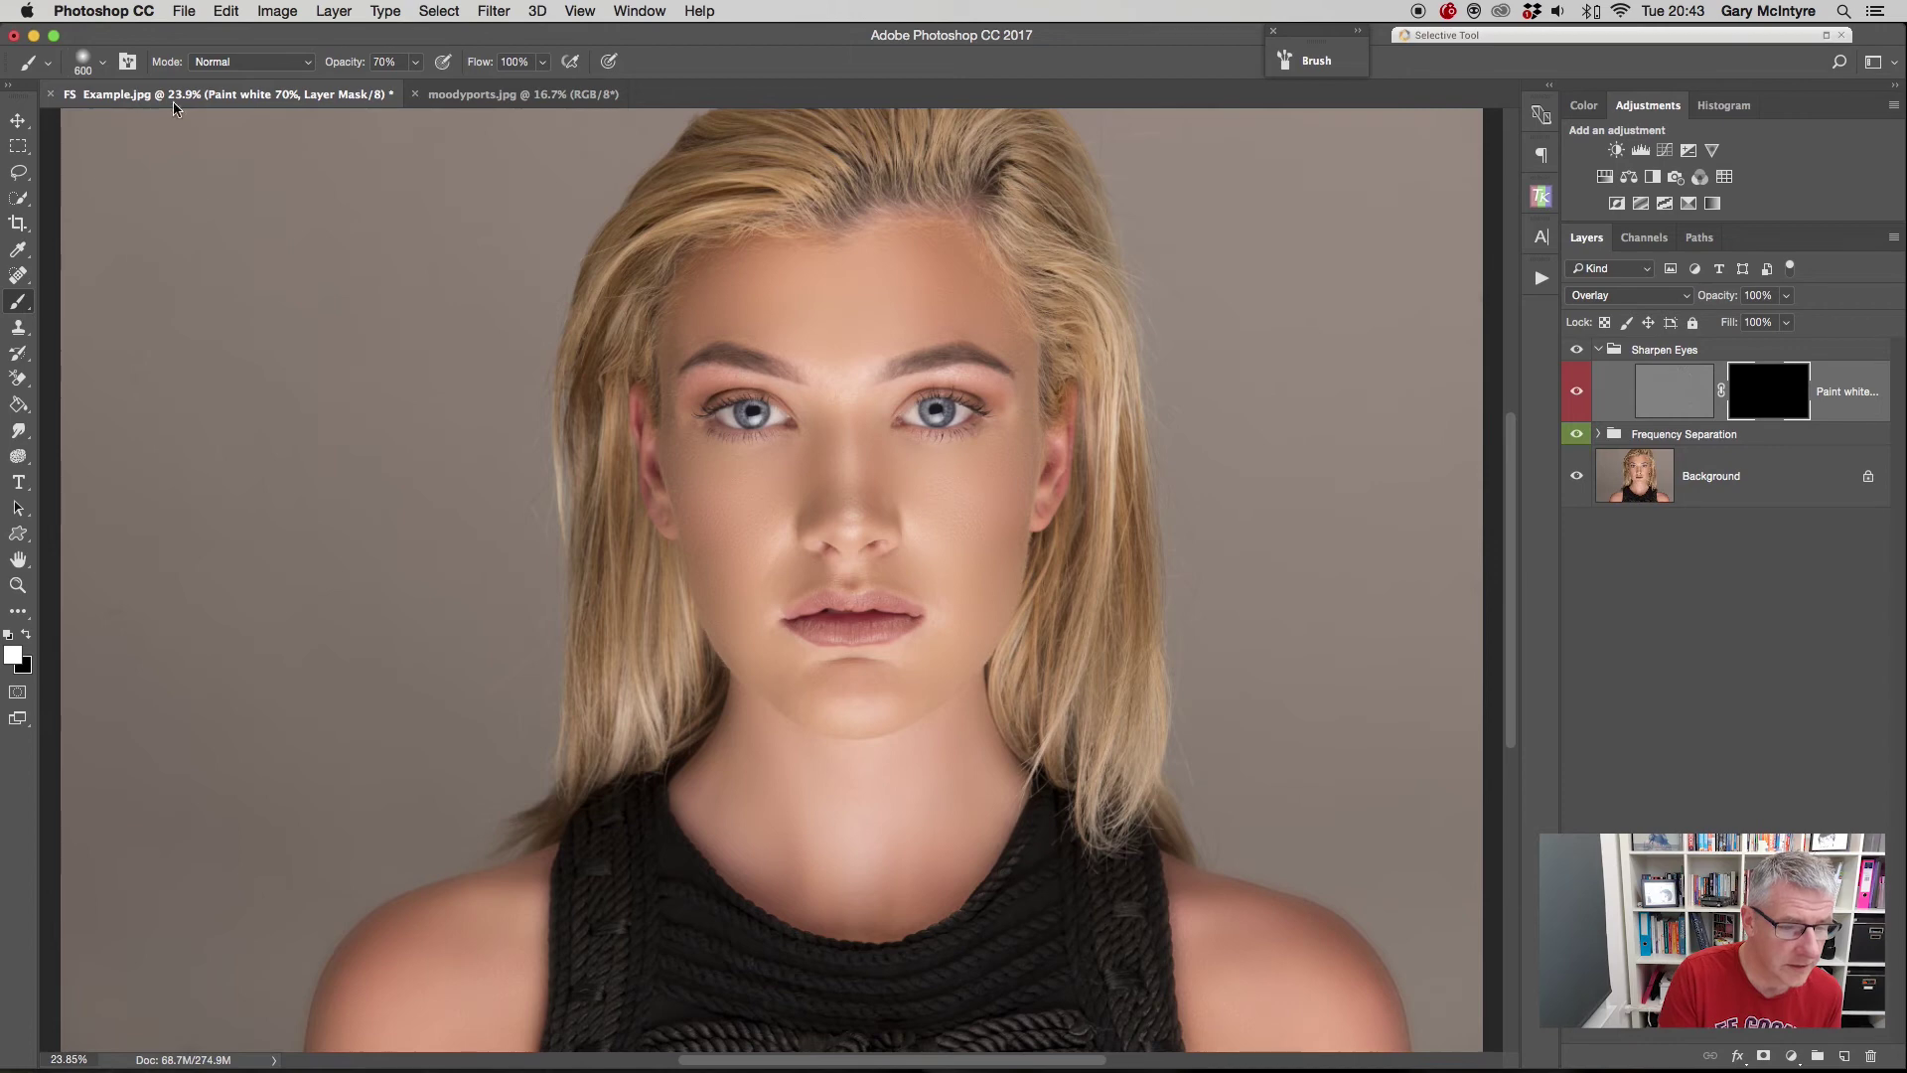
- Check the soft brush's size and hardness settings and confirm white as the foreground color
click(104, 66)
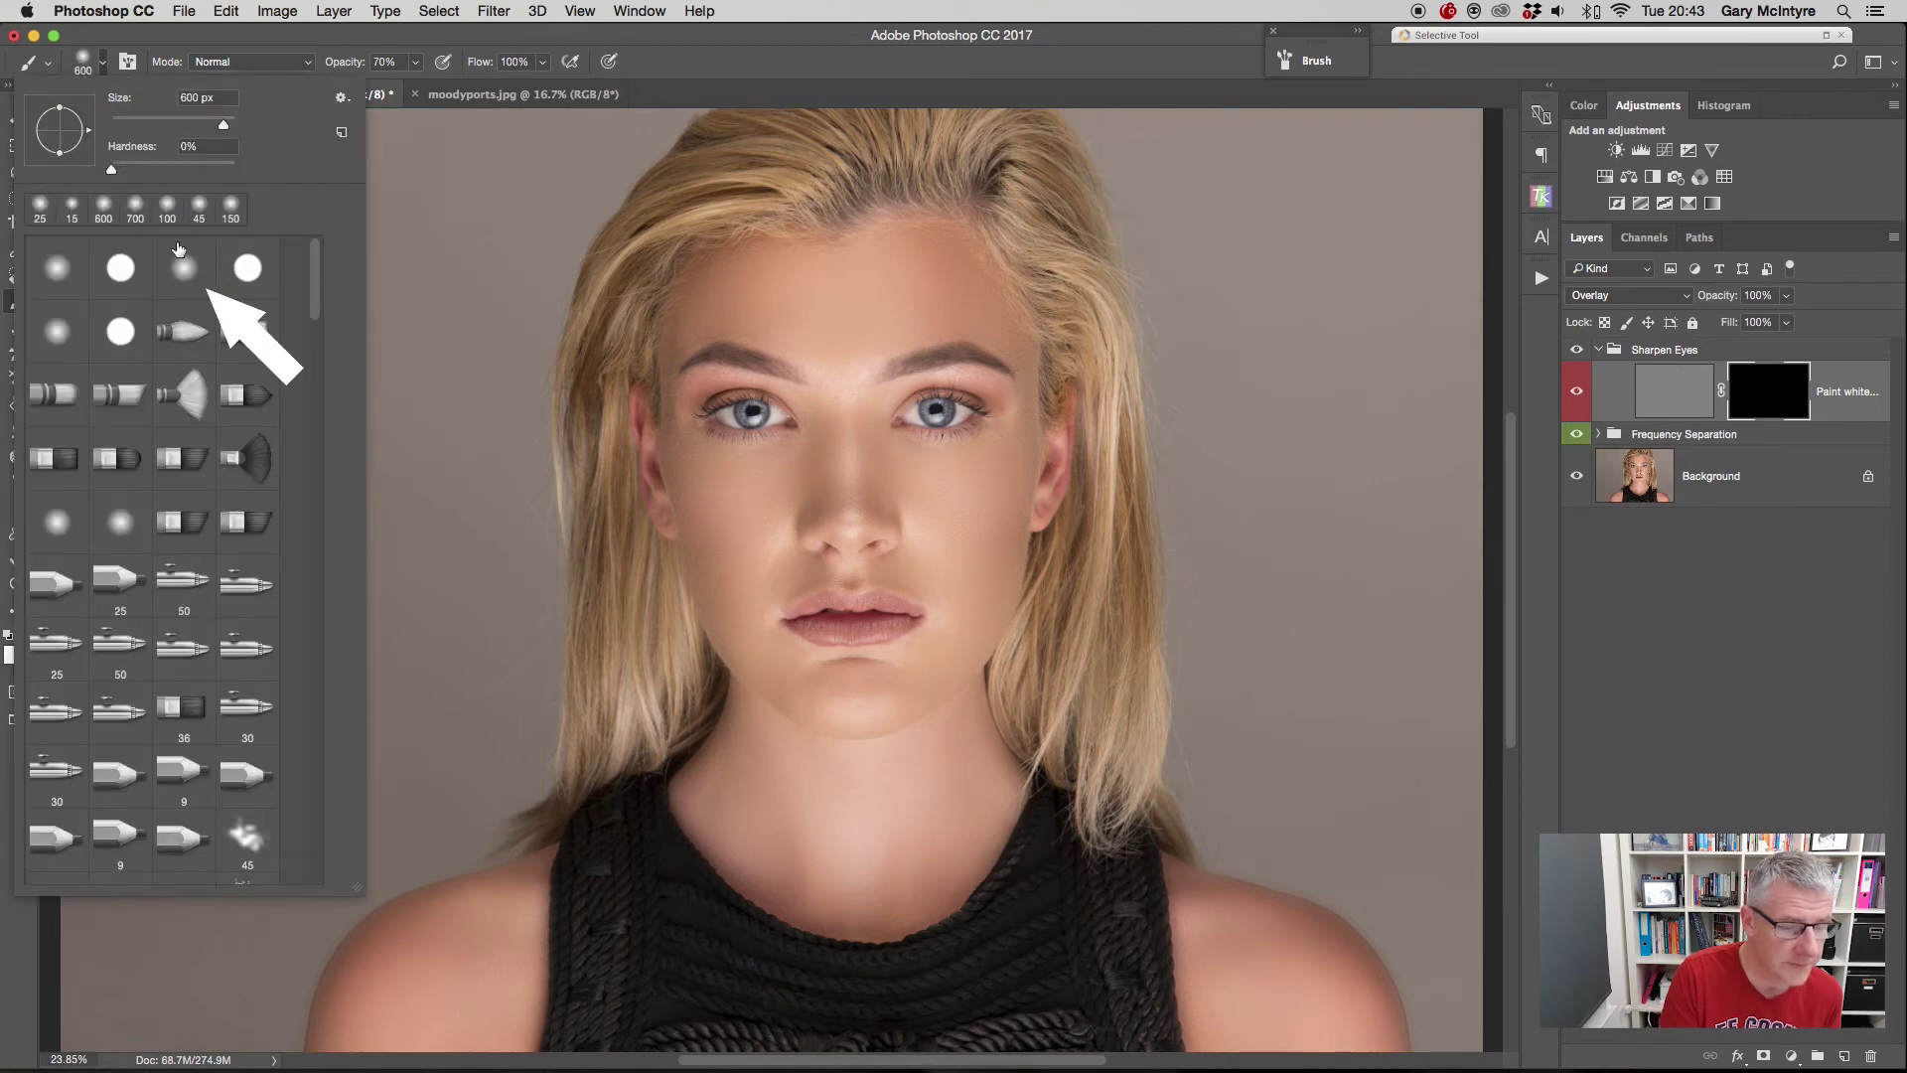
click(102, 66)
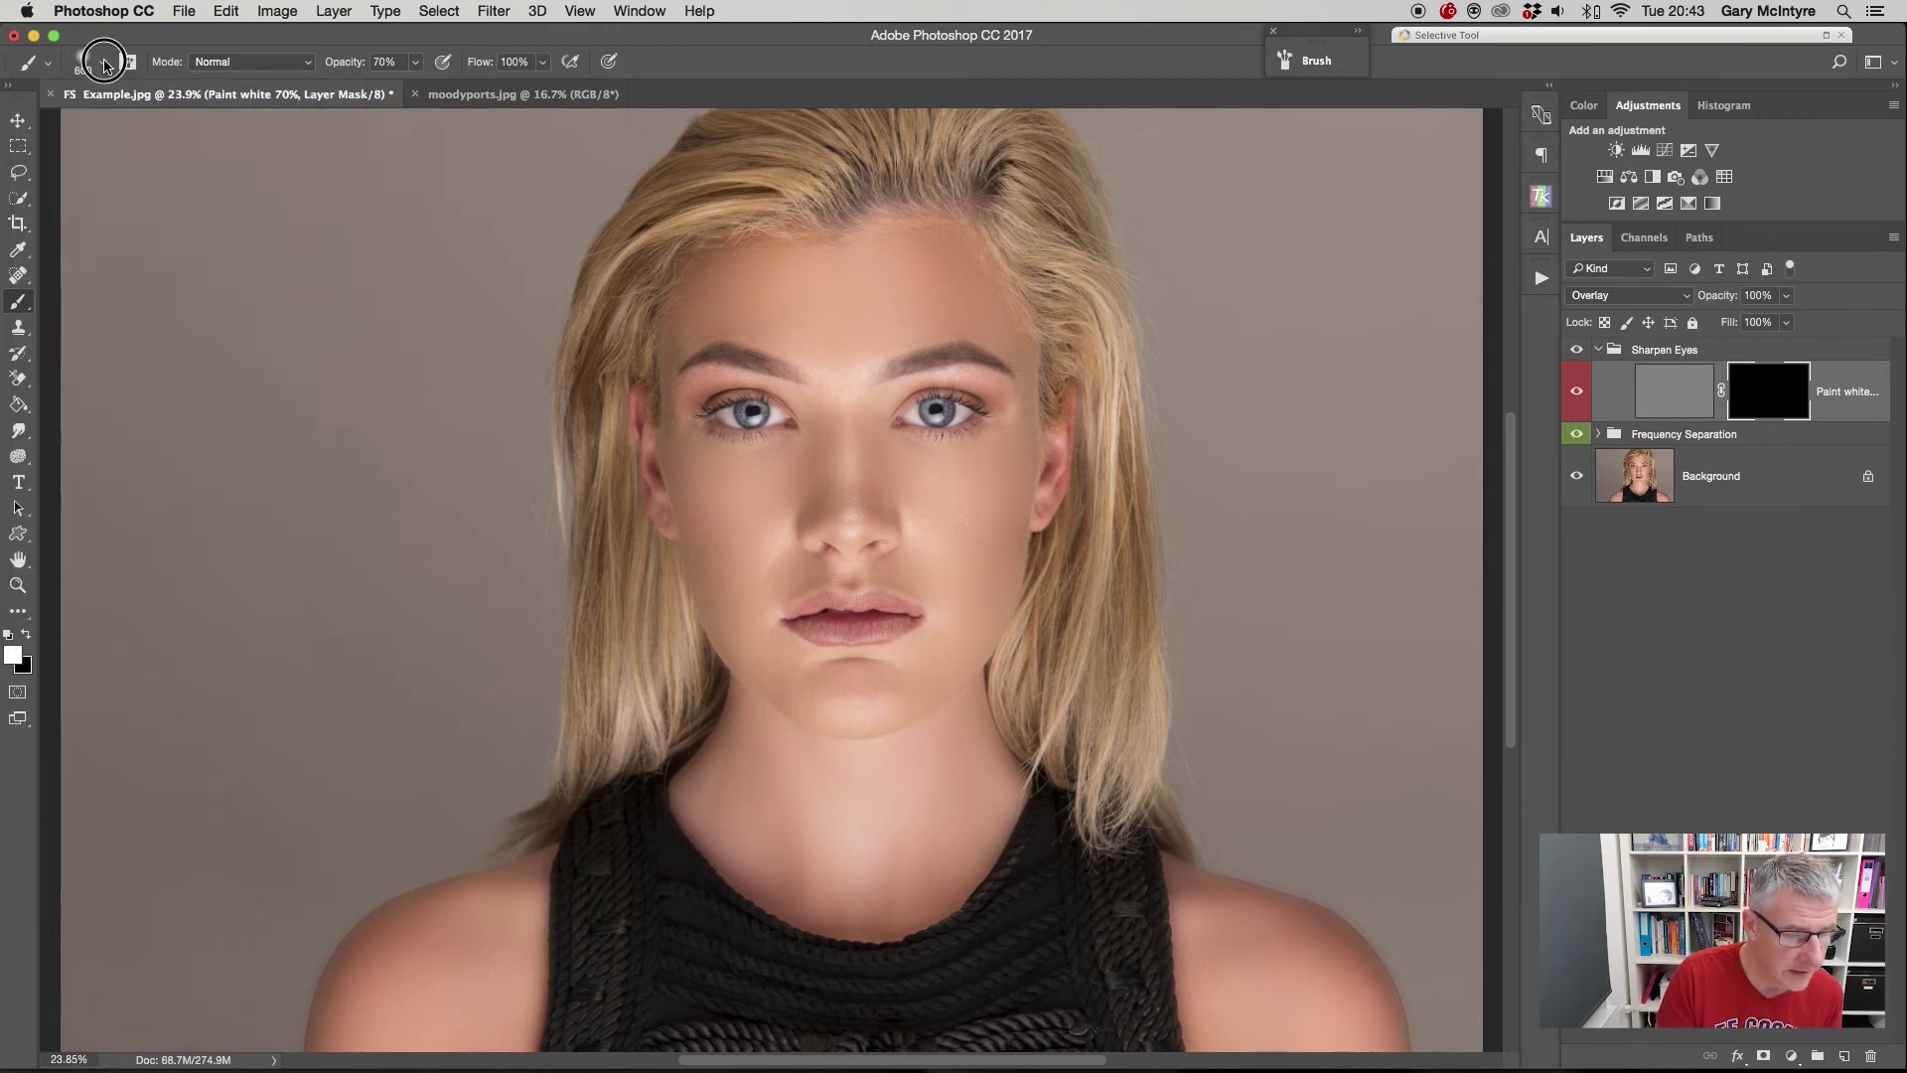
click(13, 657)
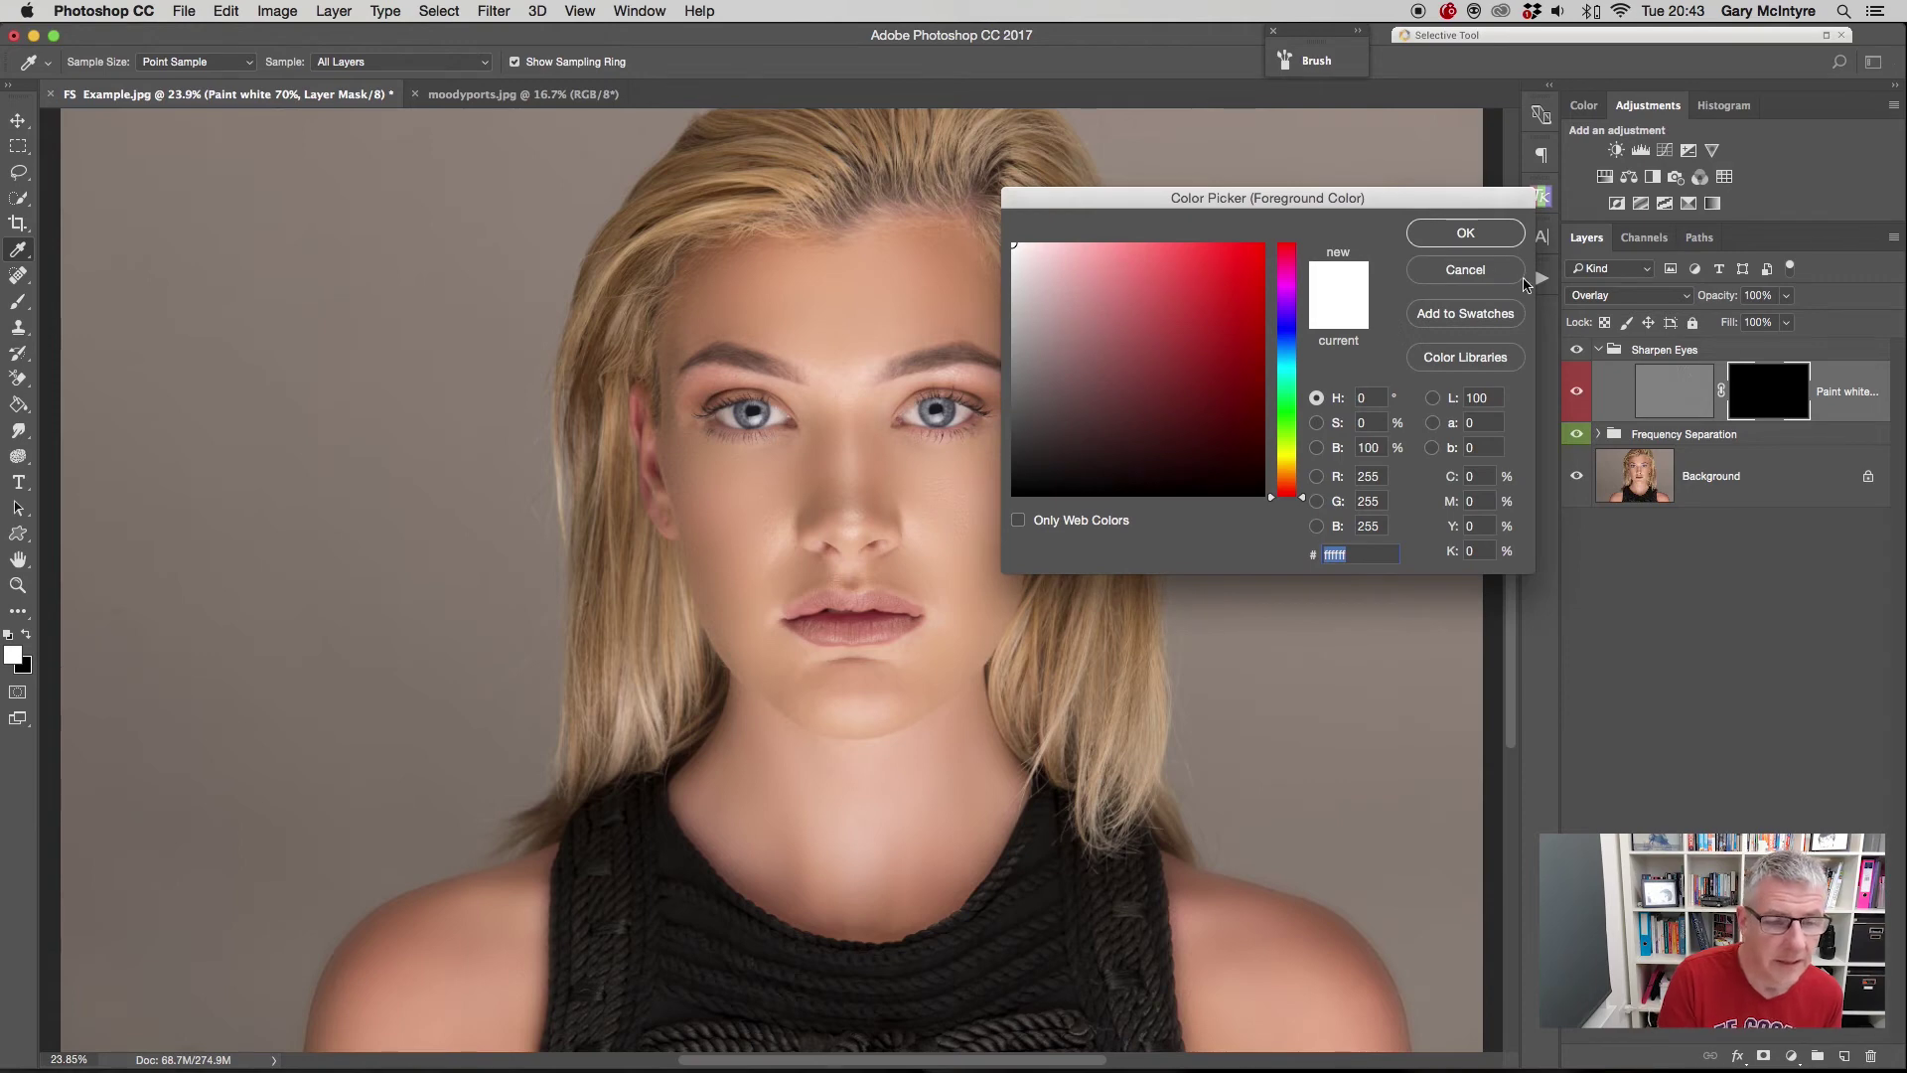
click(1466, 232)
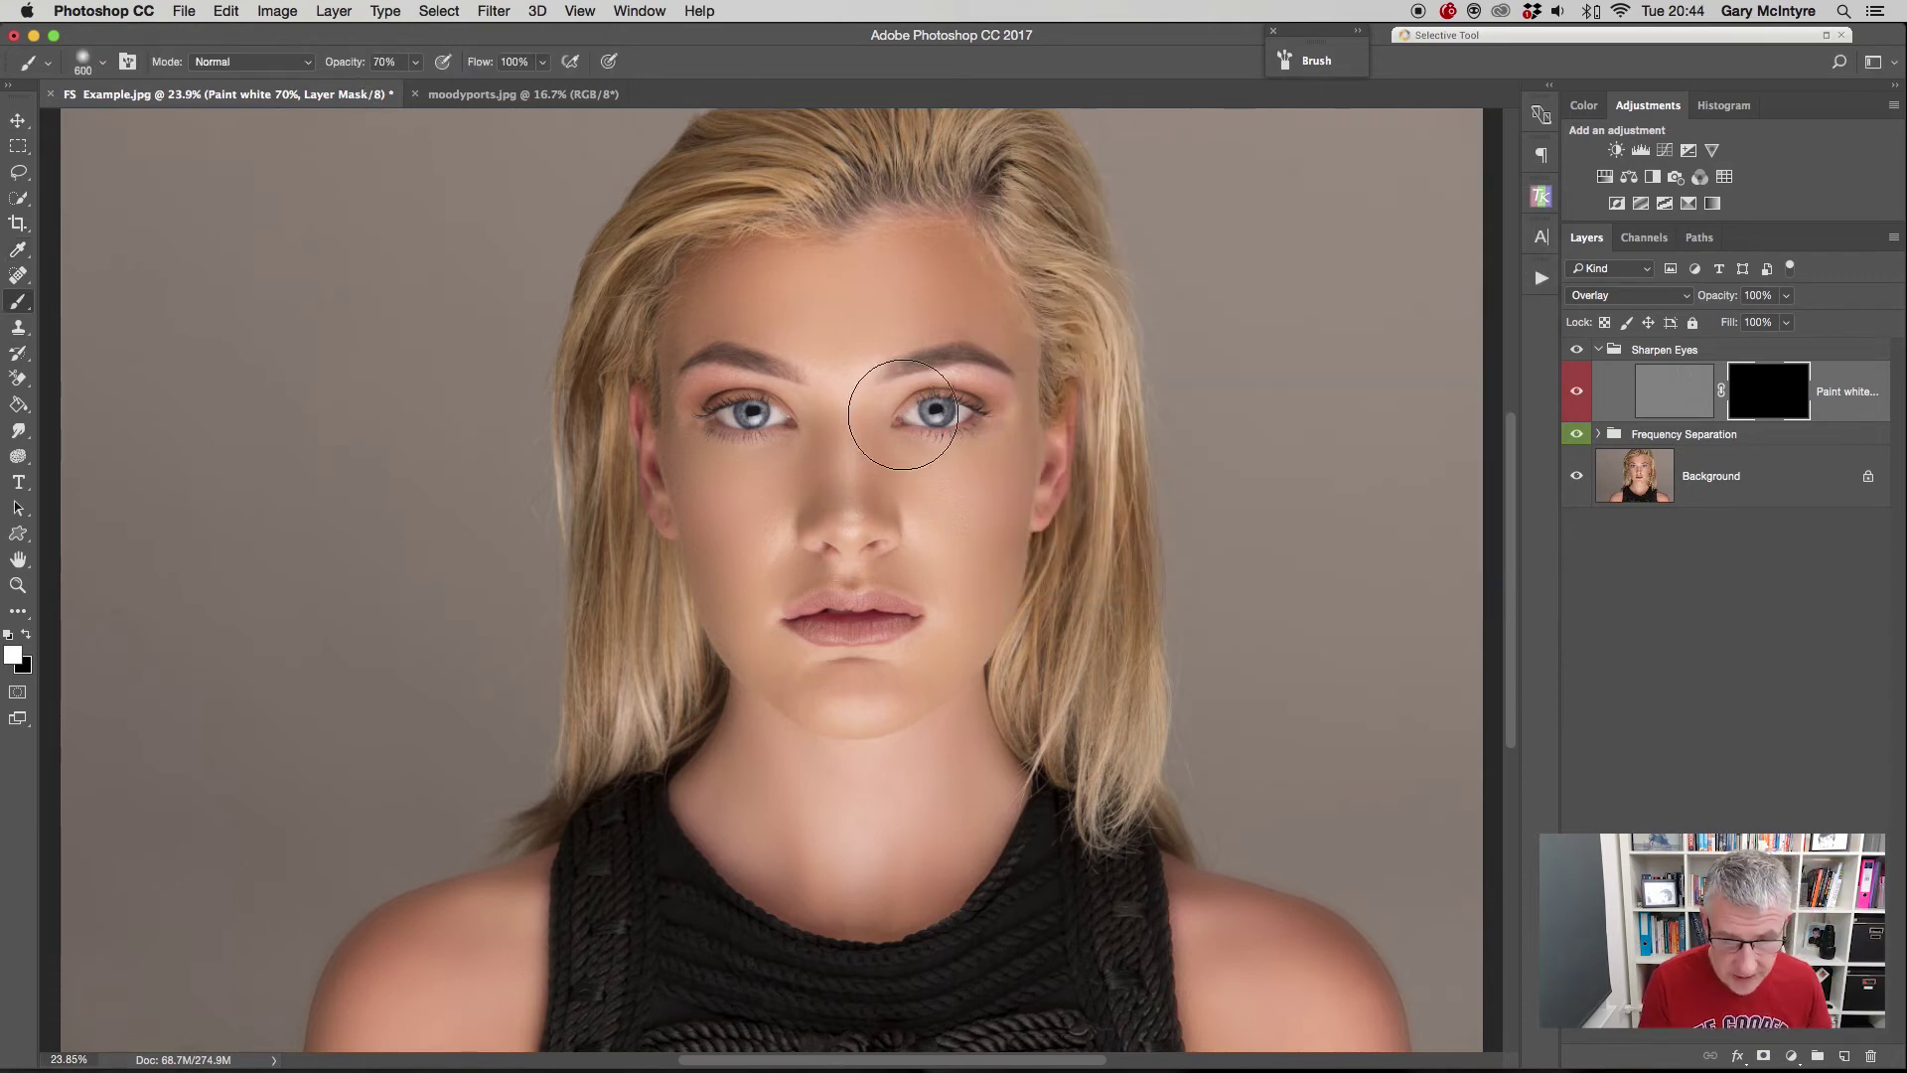
- Reduce the brush to 100 px and paint white over the model's left eye on the sharpening mask
key(z)
drag(955, 400, 1063, 370)
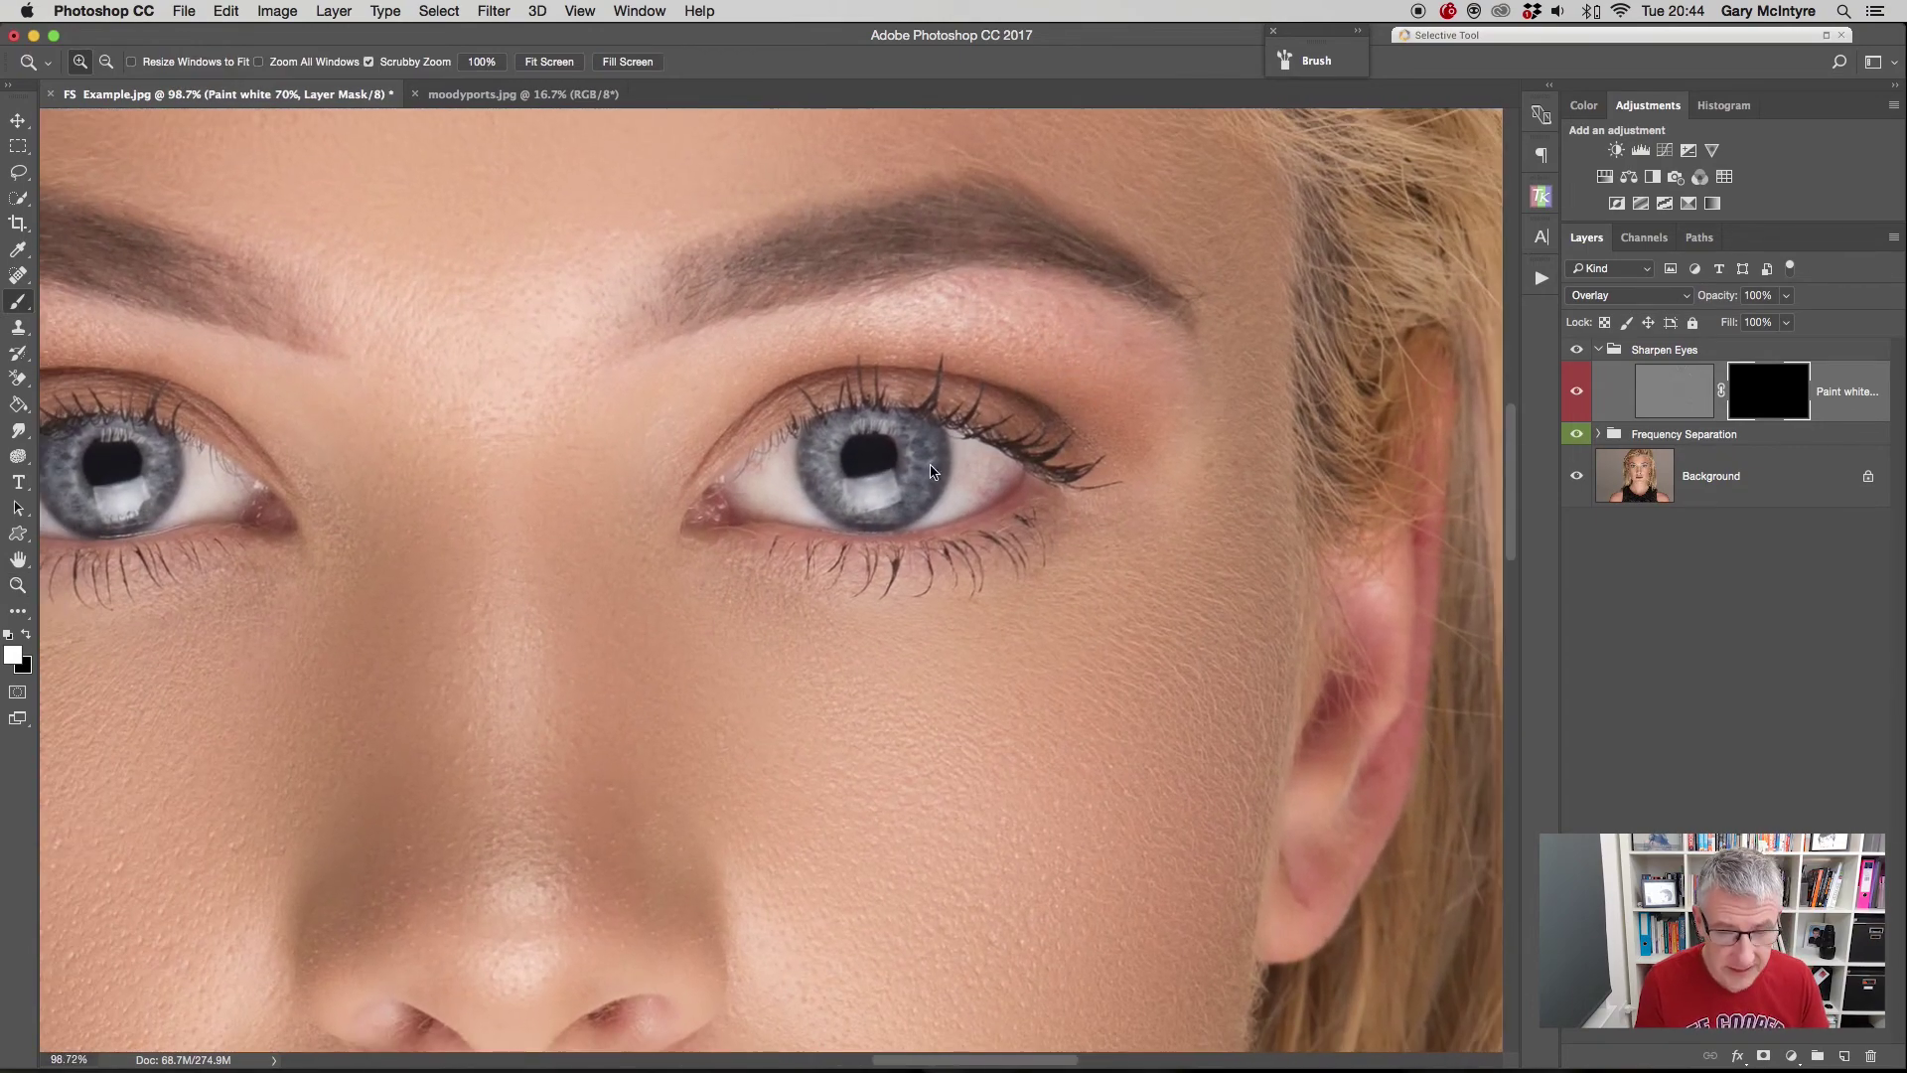
key(b)
key(bracketleft)
key(bracketleft)
key(bracketleft)
key(bracketleft)
key(bracketleft)
key(bracketleft)
key(bracketleft)
key(bracketleft)
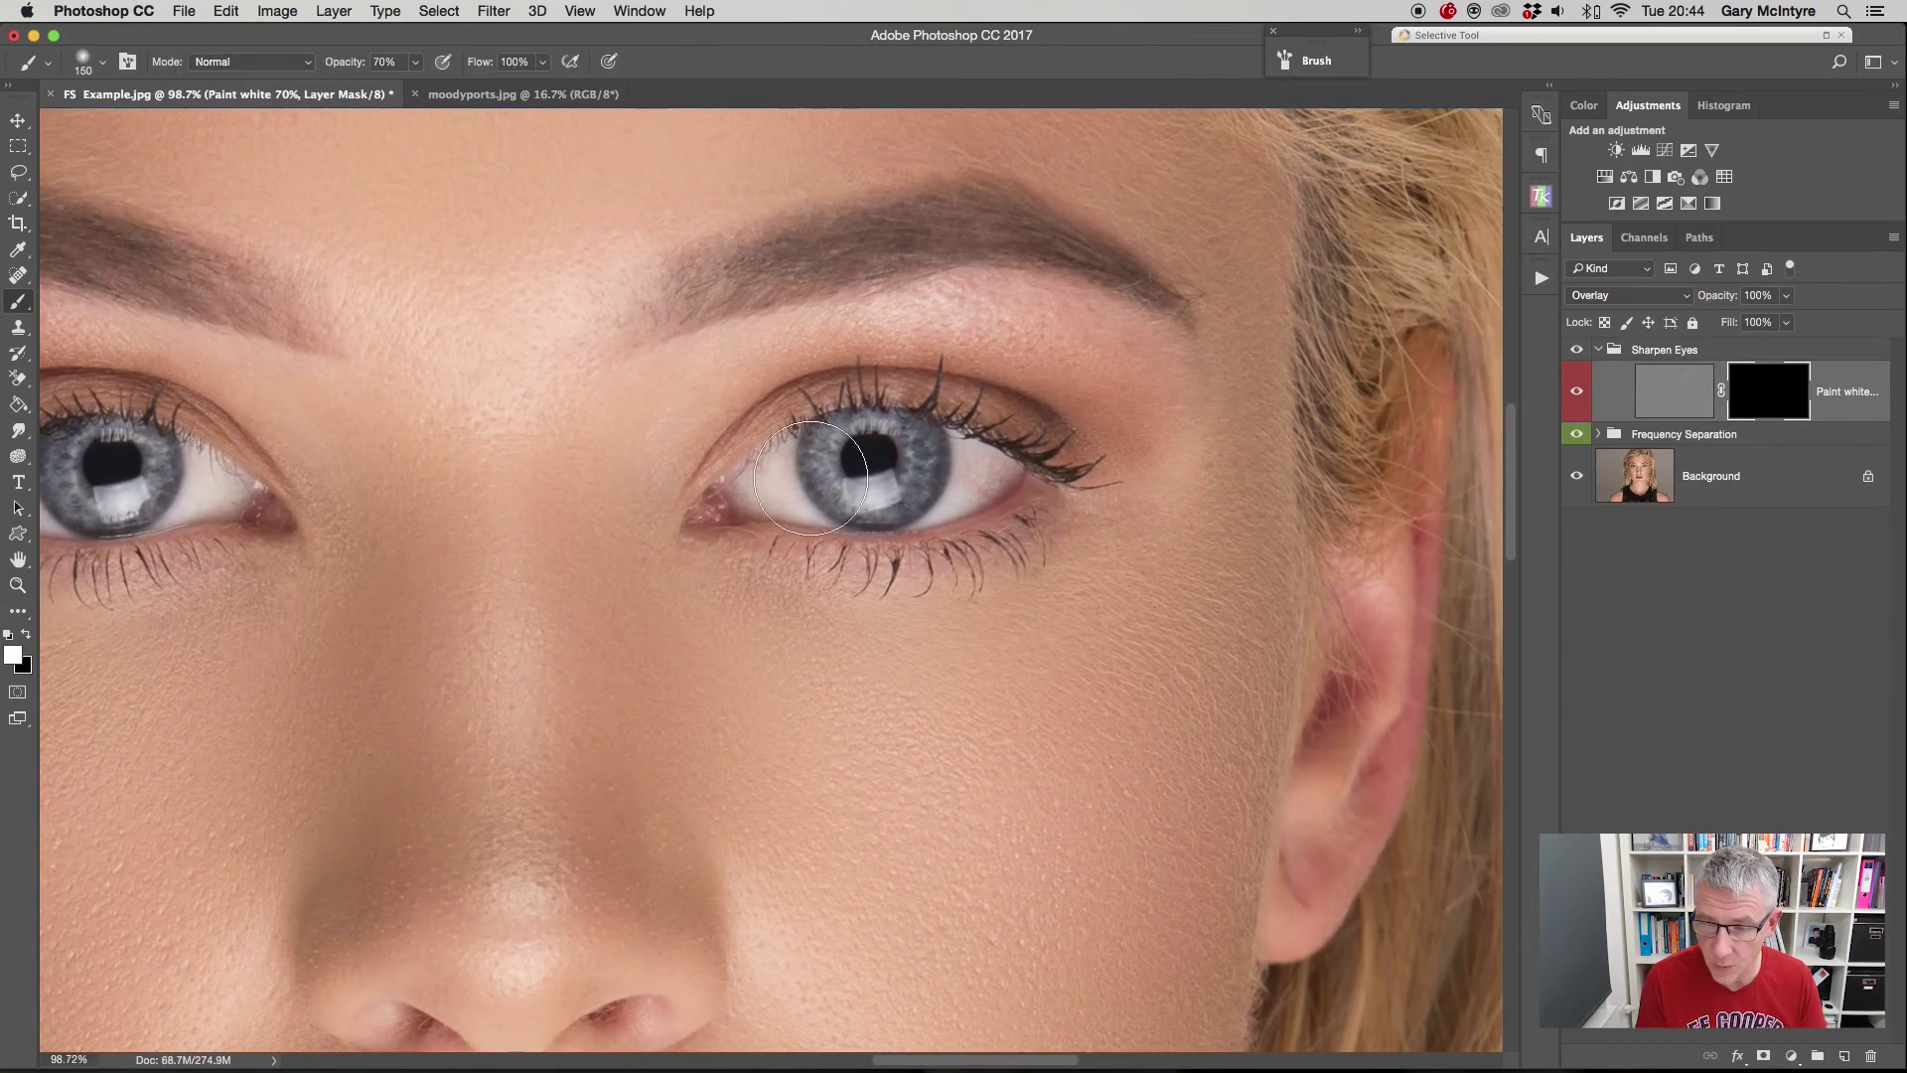
key(bracketleft)
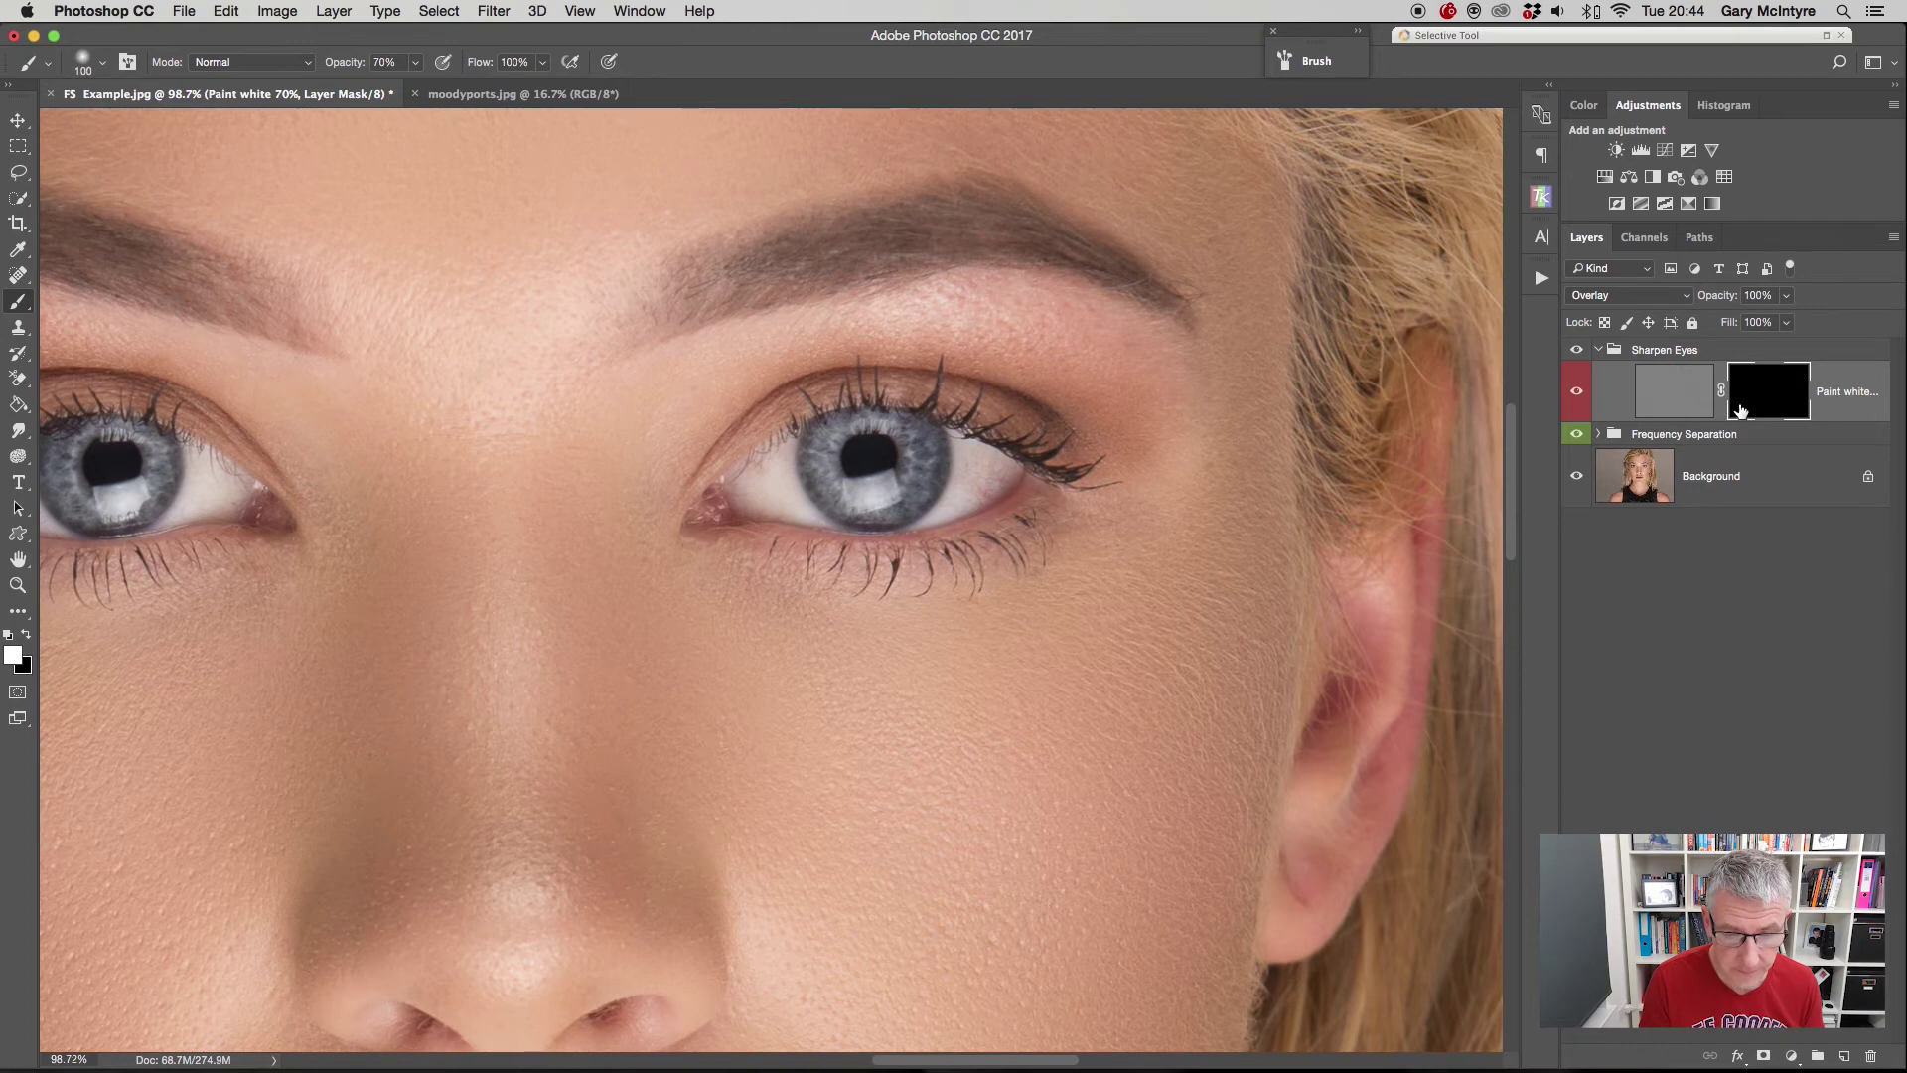
mouse_move(725, 483)
mouse_down()
mouse_move(821, 426)
mouse_move(944, 417)
mouse_move(1034, 460)
mouse_move(932, 529)
mouse_move(745, 532)
mouse_move(919, 487)
mouse_move(824, 474)
mouse_move(931, 545)
mouse_move(1022, 426)
mouse_move(766, 426)
mouse_move(759, 490)
mouse_up()
key(bracketleft)
key(bracketleft)
key(bracketleft)
- Paint white over the model's right eye on the sharpening mask
drag(569, 477, 1140, 468)
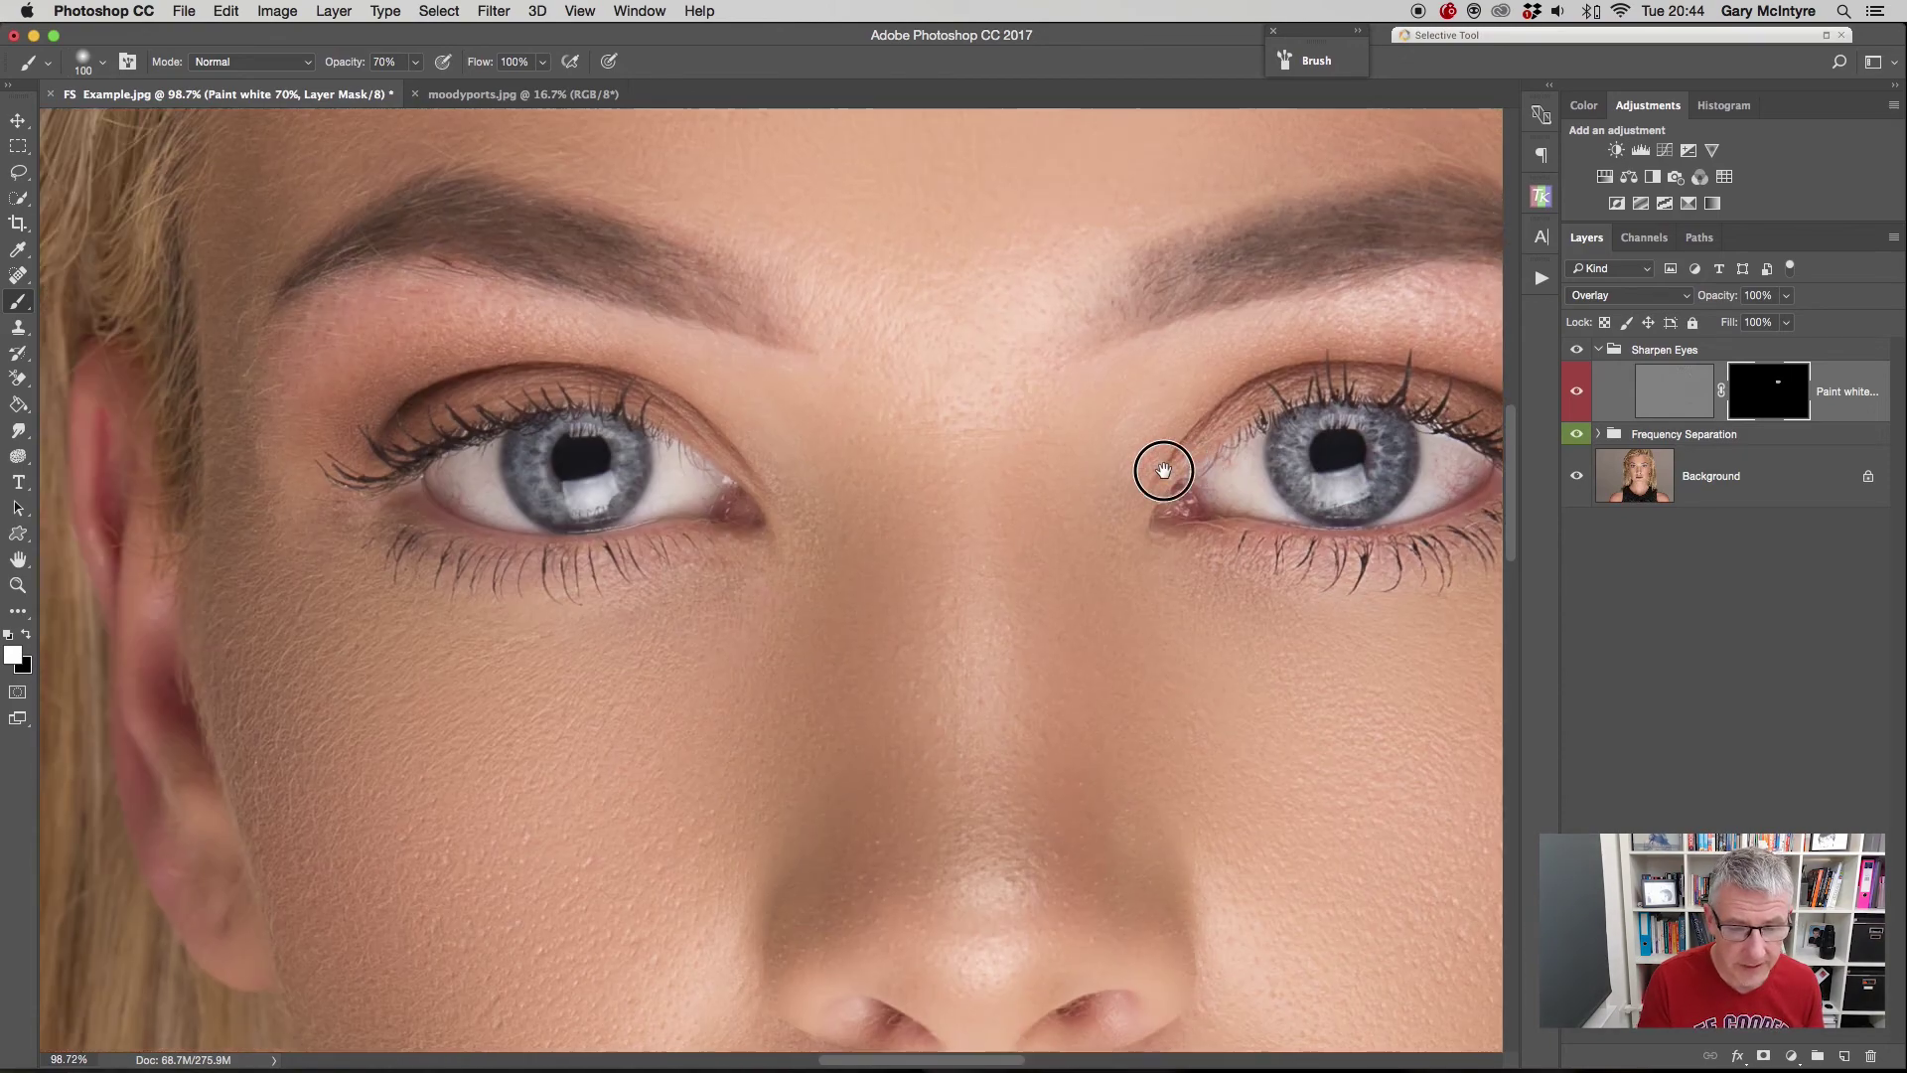
mouse_move(780, 456)
mouse_down()
mouse_move(639, 375)
mouse_move(503, 447)
mouse_move(501, 496)
mouse_move(506, 520)
mouse_move(689, 566)
mouse_move(818, 481)
mouse_move(566, 477)
mouse_move(787, 494)
mouse_up()
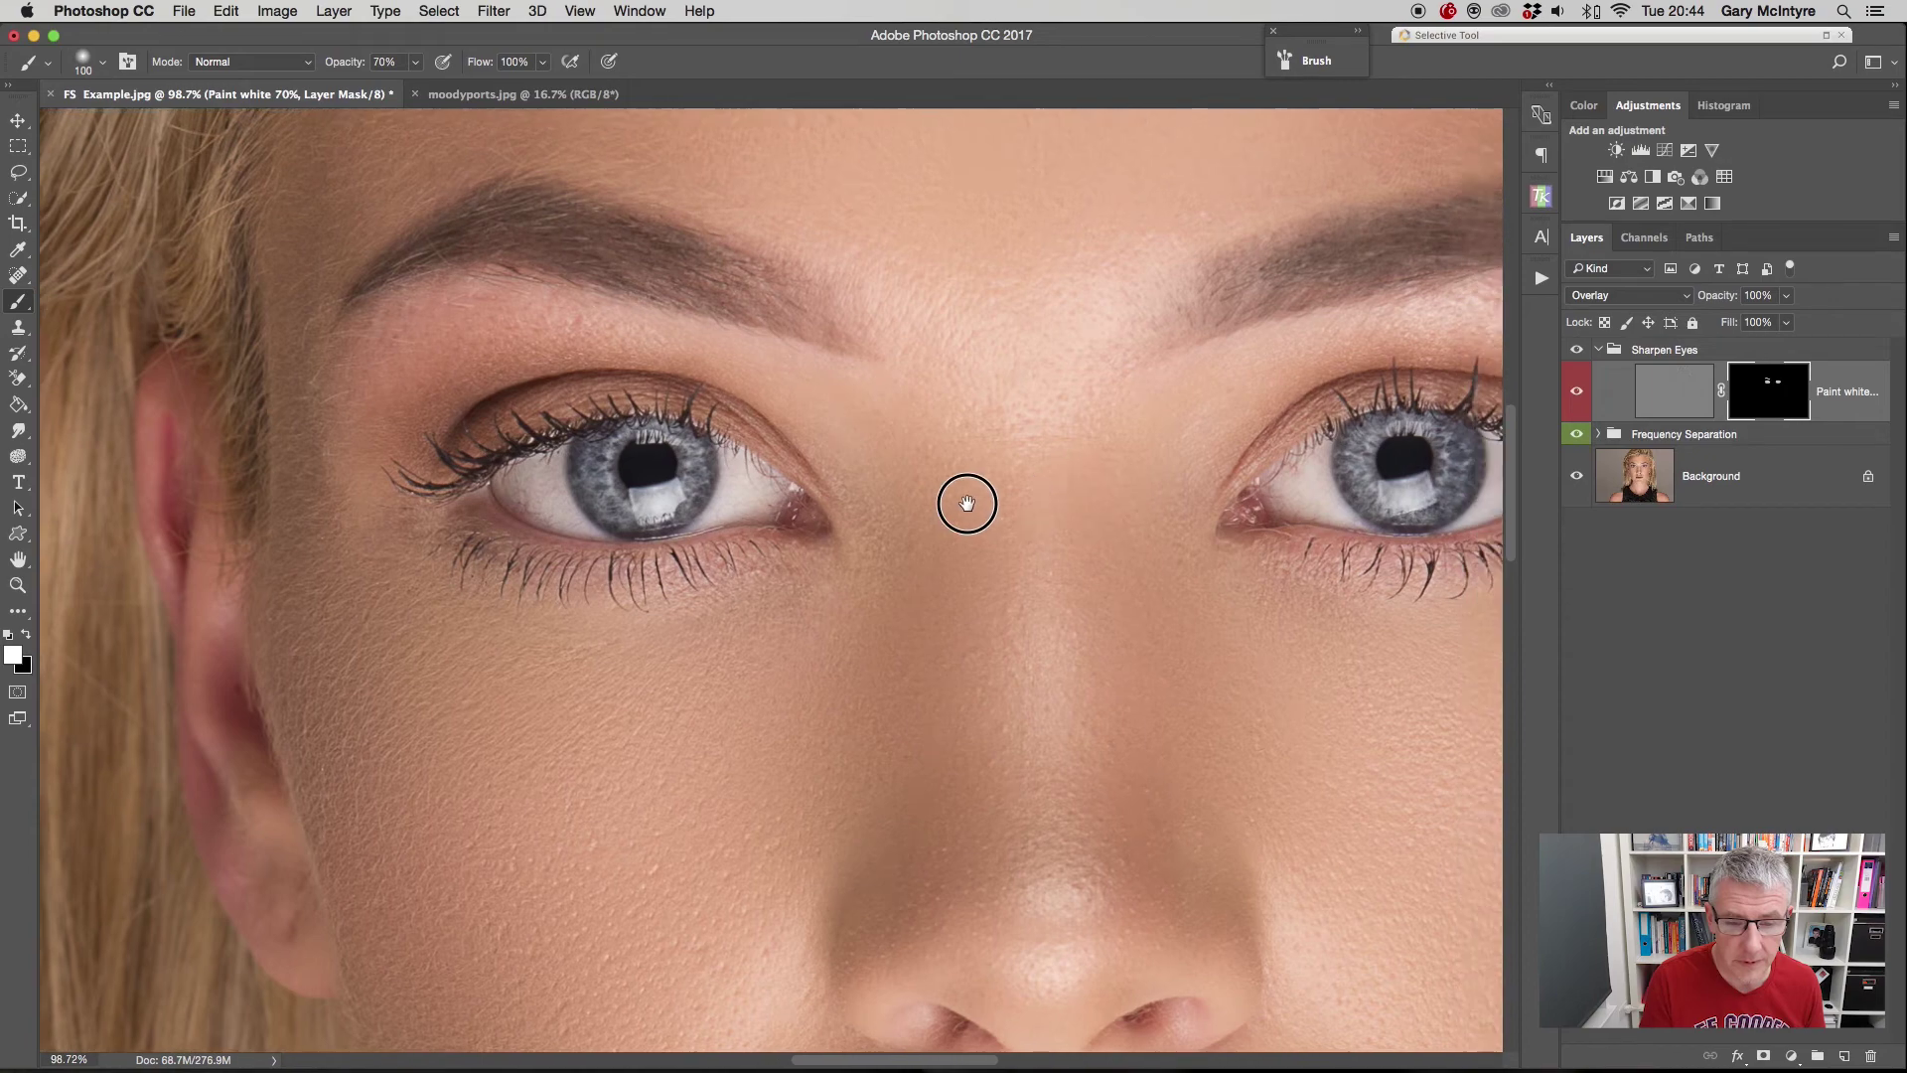
drag(1038, 494, 596, 511)
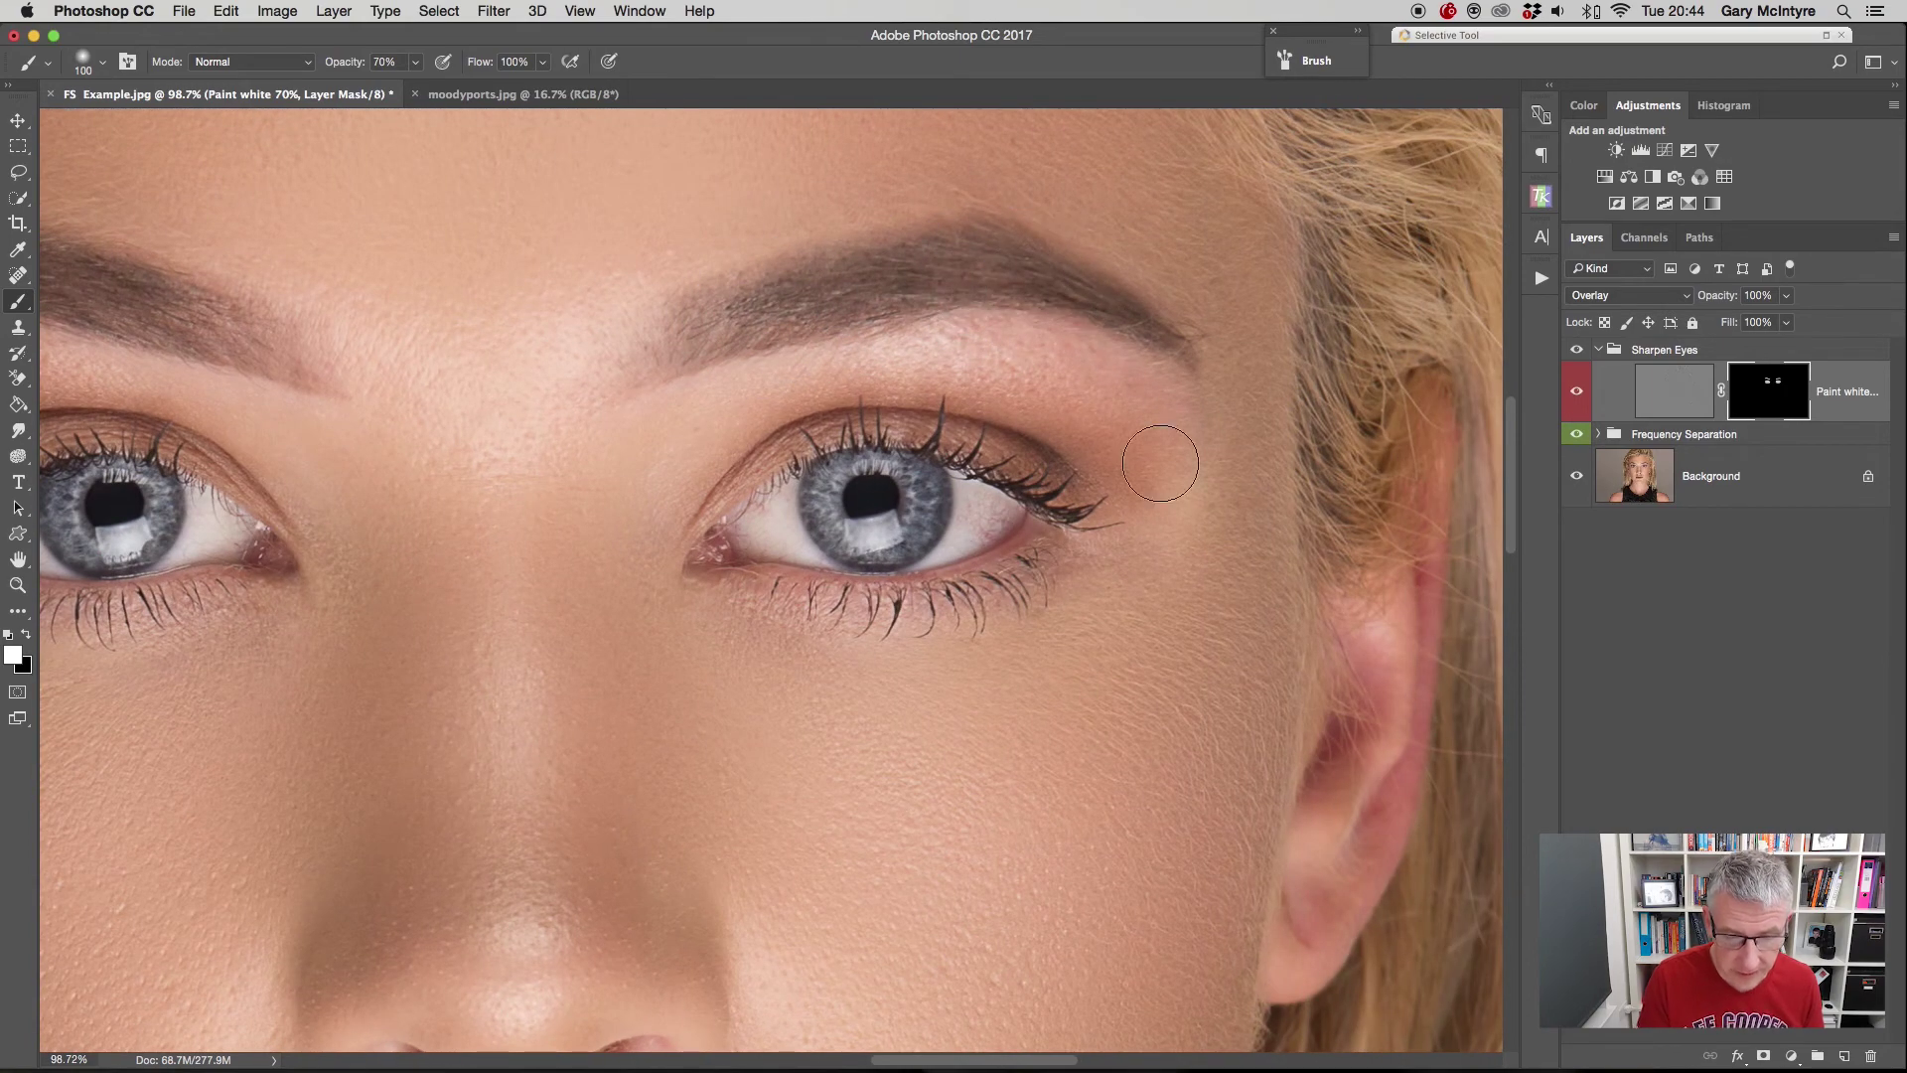
- Try sharpening the lips with a white mask stroke at 70% brush opacity and undo the stroke
scroll(749, 672, down, 5)
scroll(749, 673, left, 4)
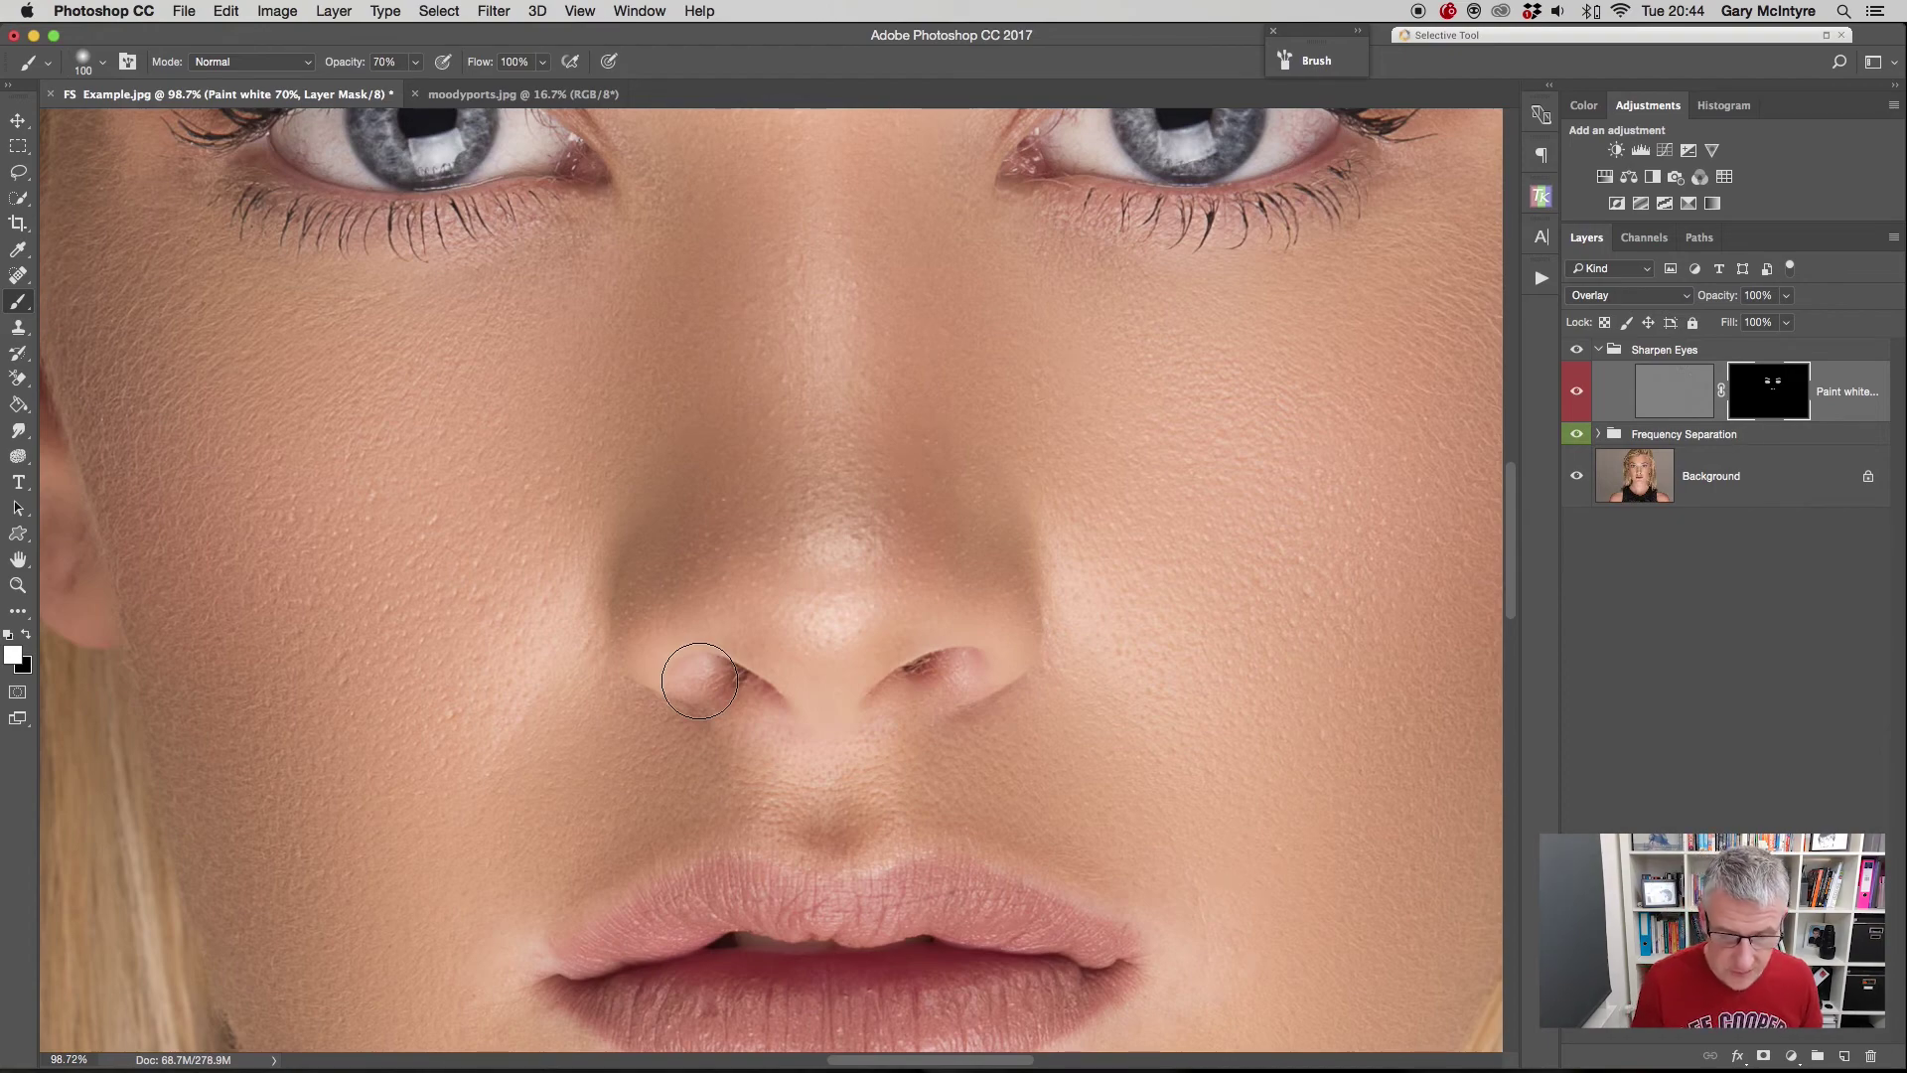
scroll(1128, 706, down, 5)
scroll(1129, 707, left, 1)
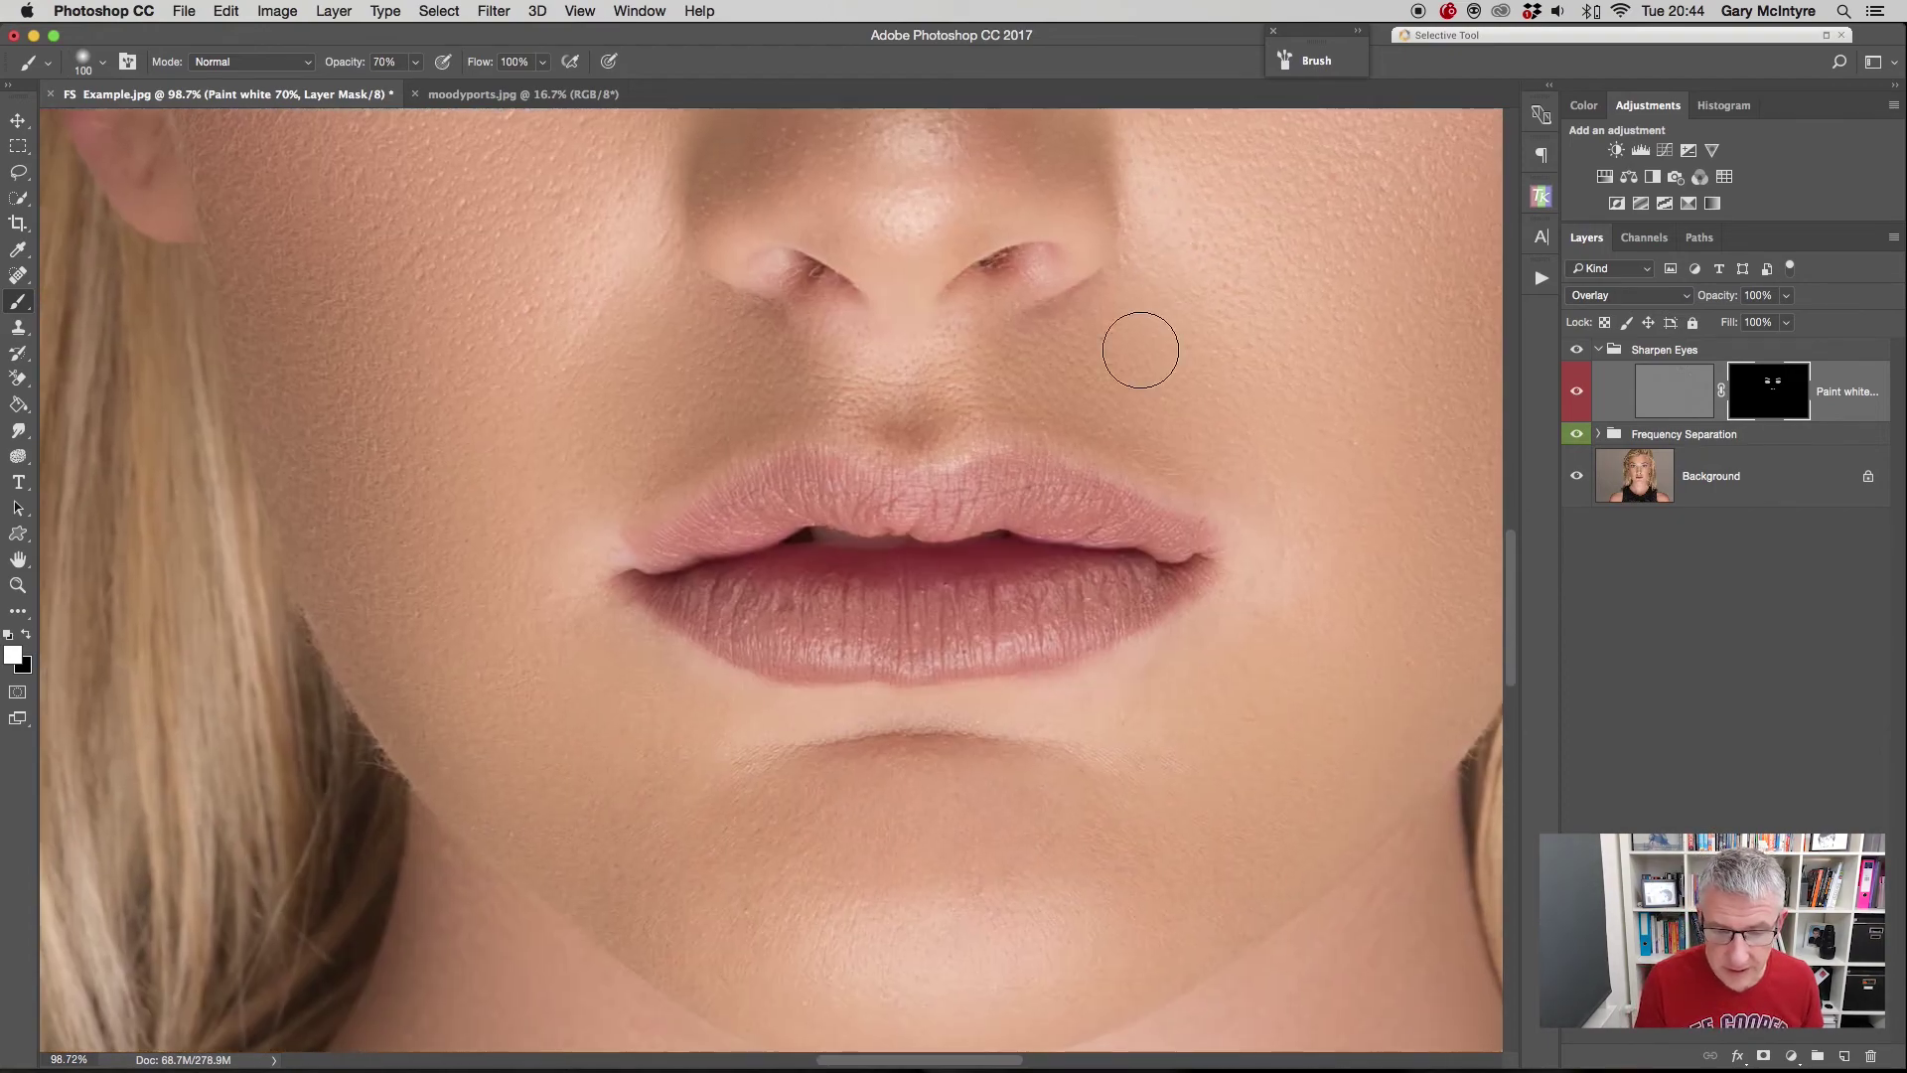
mouse_move(1142, 536)
mouse_down()
mouse_move(1017, 495)
mouse_move(949, 510)
mouse_move(830, 488)
mouse_move(717, 529)
mouse_move(708, 599)
mouse_move(932, 636)
mouse_move(1101, 612)
mouse_move(1146, 584)
mouse_move(735, 586)
mouse_up()
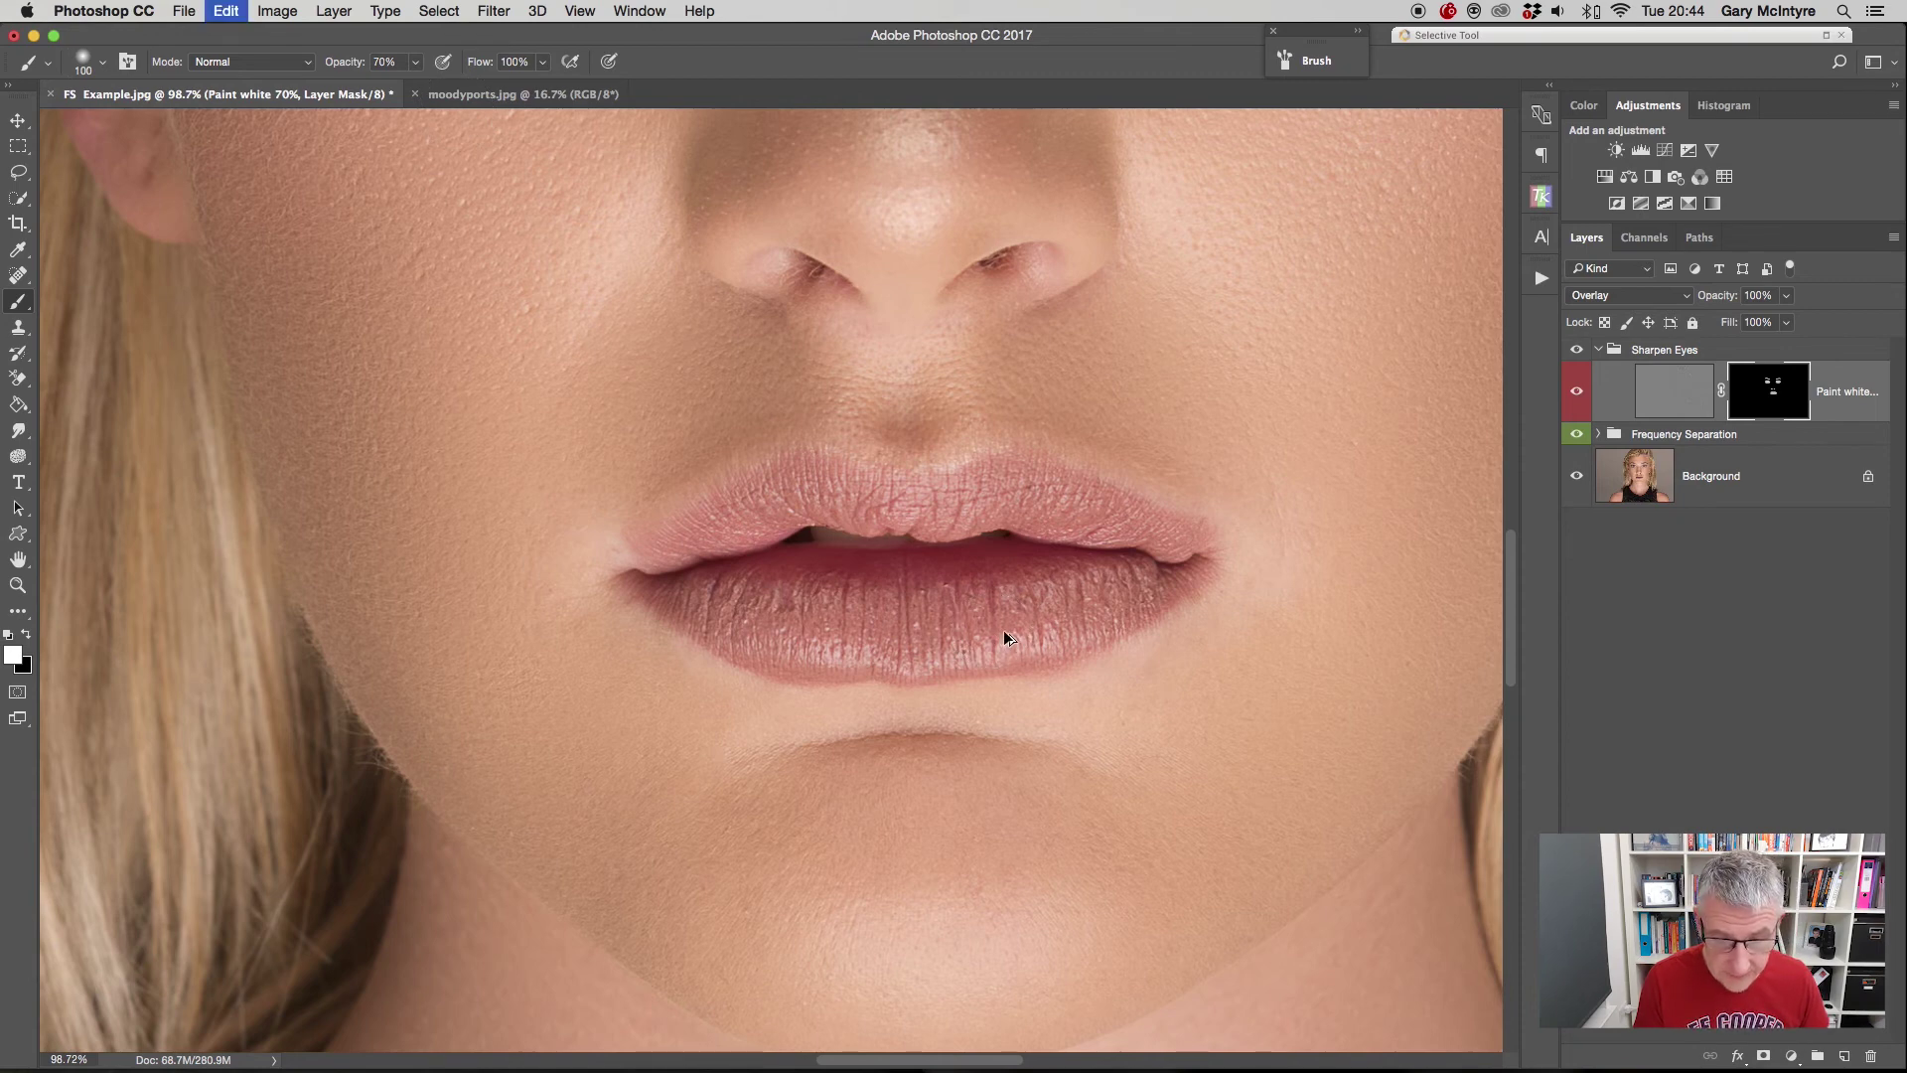
key(super+z)
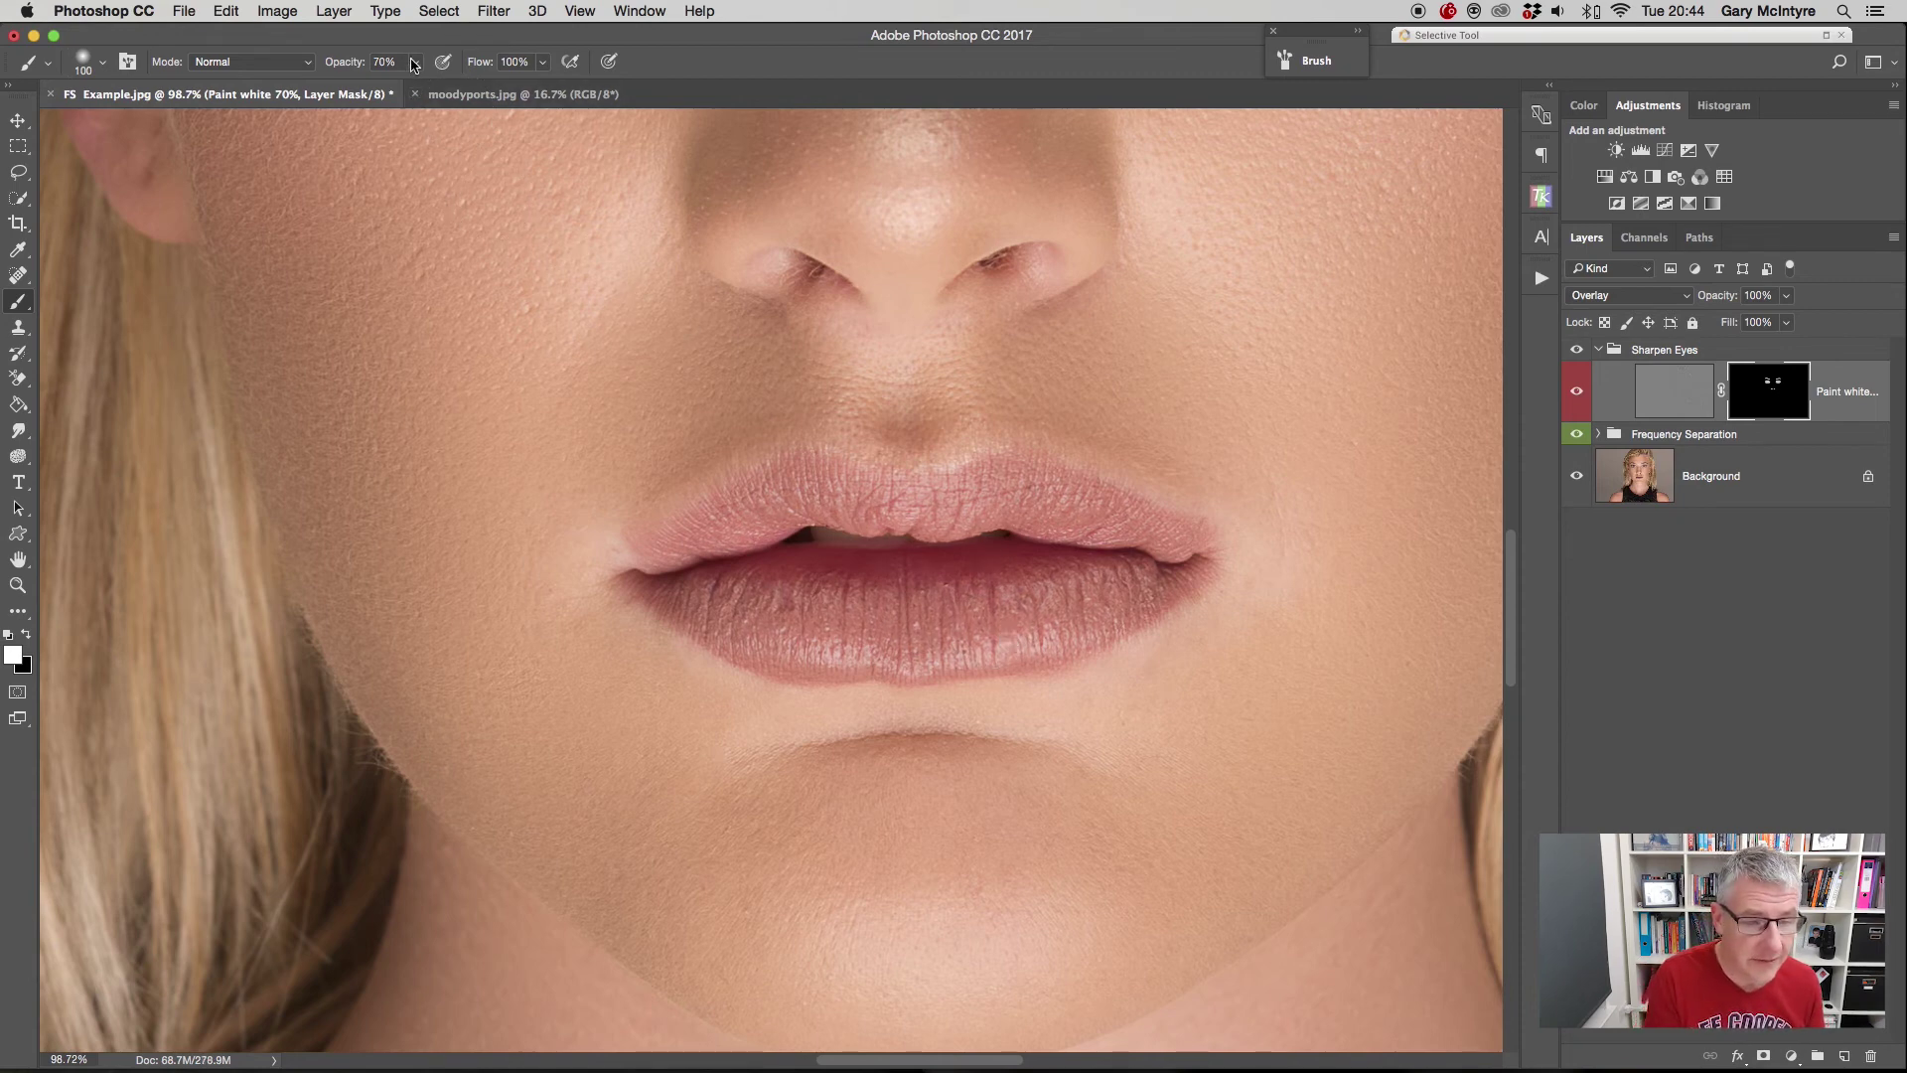
- Lower the brush opacity to 46% and paint white over the lips on the sharpening mask
click(415, 61)
drag(419, 84, 394, 86)
mouse_move(728, 537)
mouse_down()
mouse_move(832, 499)
mouse_move(1038, 500)
mouse_move(1135, 541)
mouse_move(1125, 580)
mouse_move(968, 621)
mouse_move(709, 591)
mouse_move(816, 618)
mouse_move(1024, 623)
mouse_move(1099, 579)
mouse_move(879, 609)
mouse_move(747, 582)
mouse_move(732, 535)
mouse_move(863, 508)
mouse_move(1006, 512)
mouse_move(1093, 525)
mouse_move(1151, 568)
mouse_move(969, 623)
mouse_move(693, 607)
mouse_up()
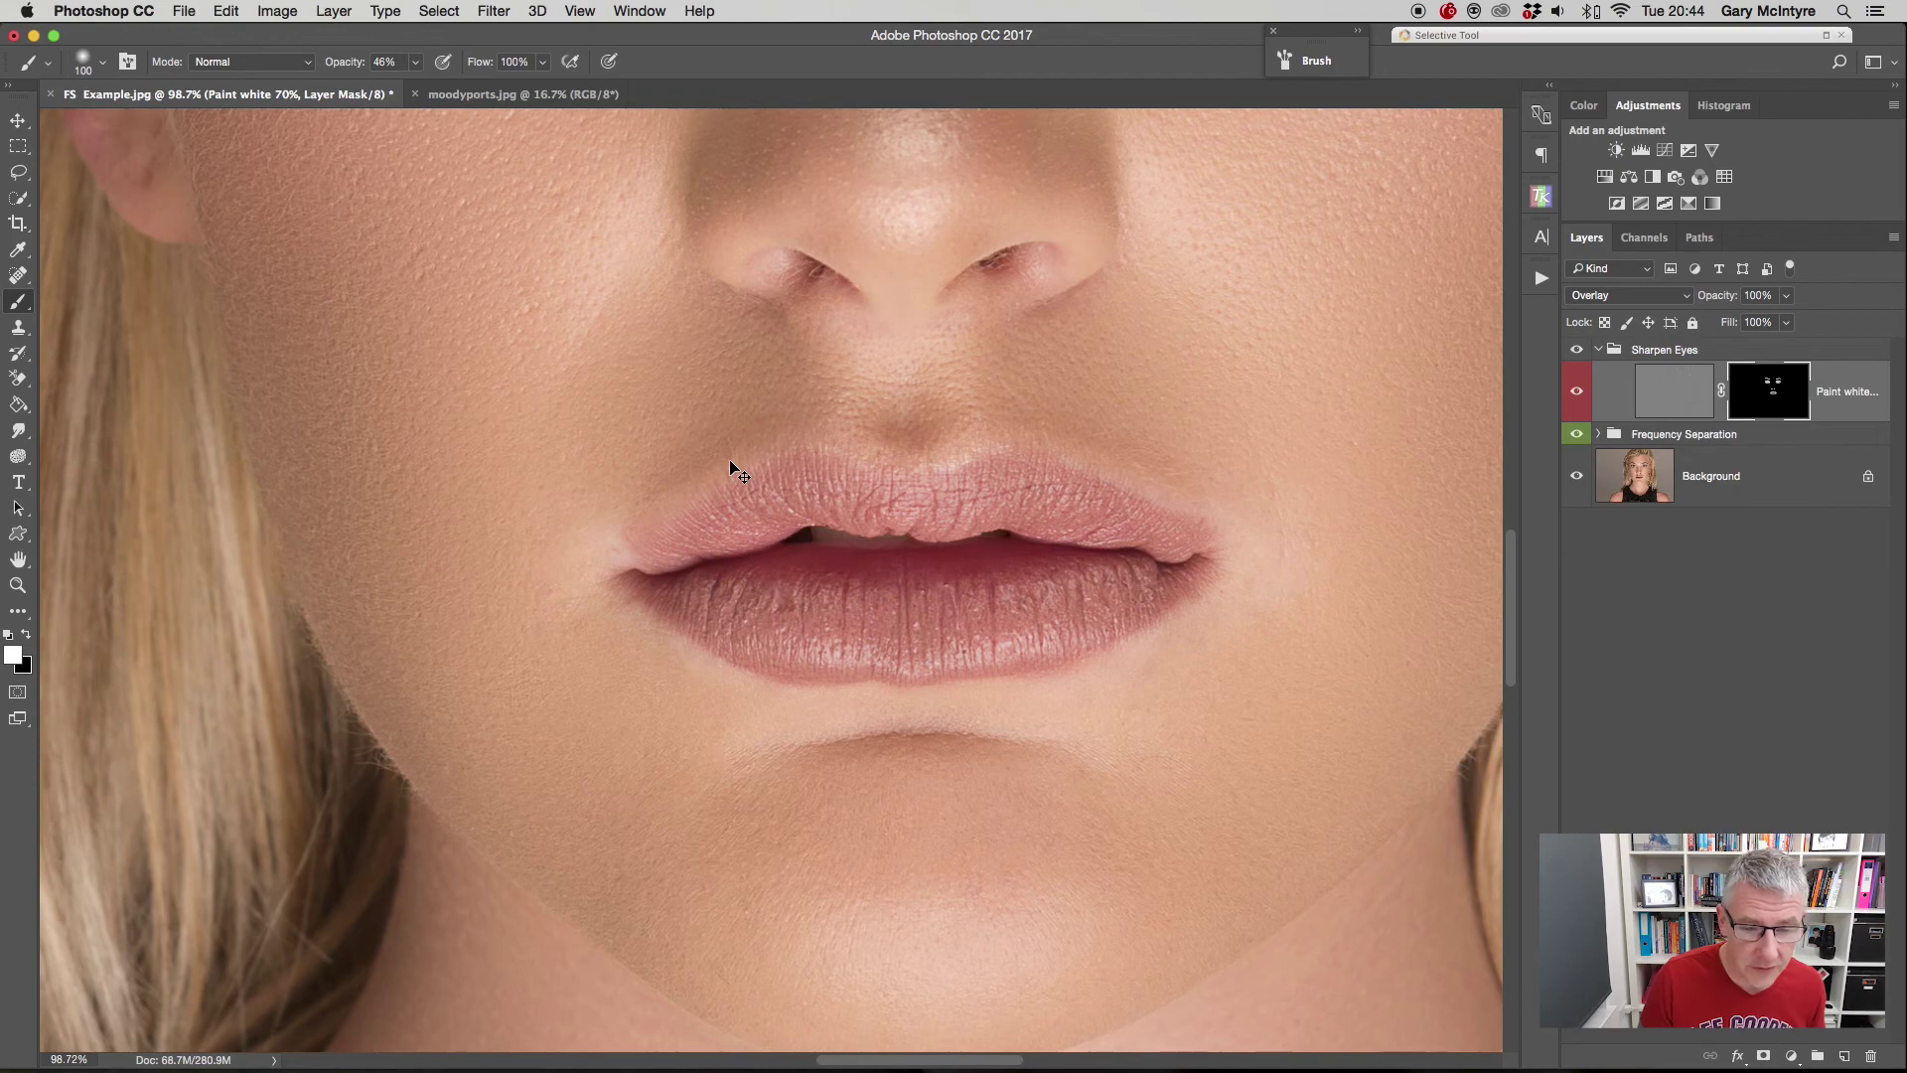
key(super+0)
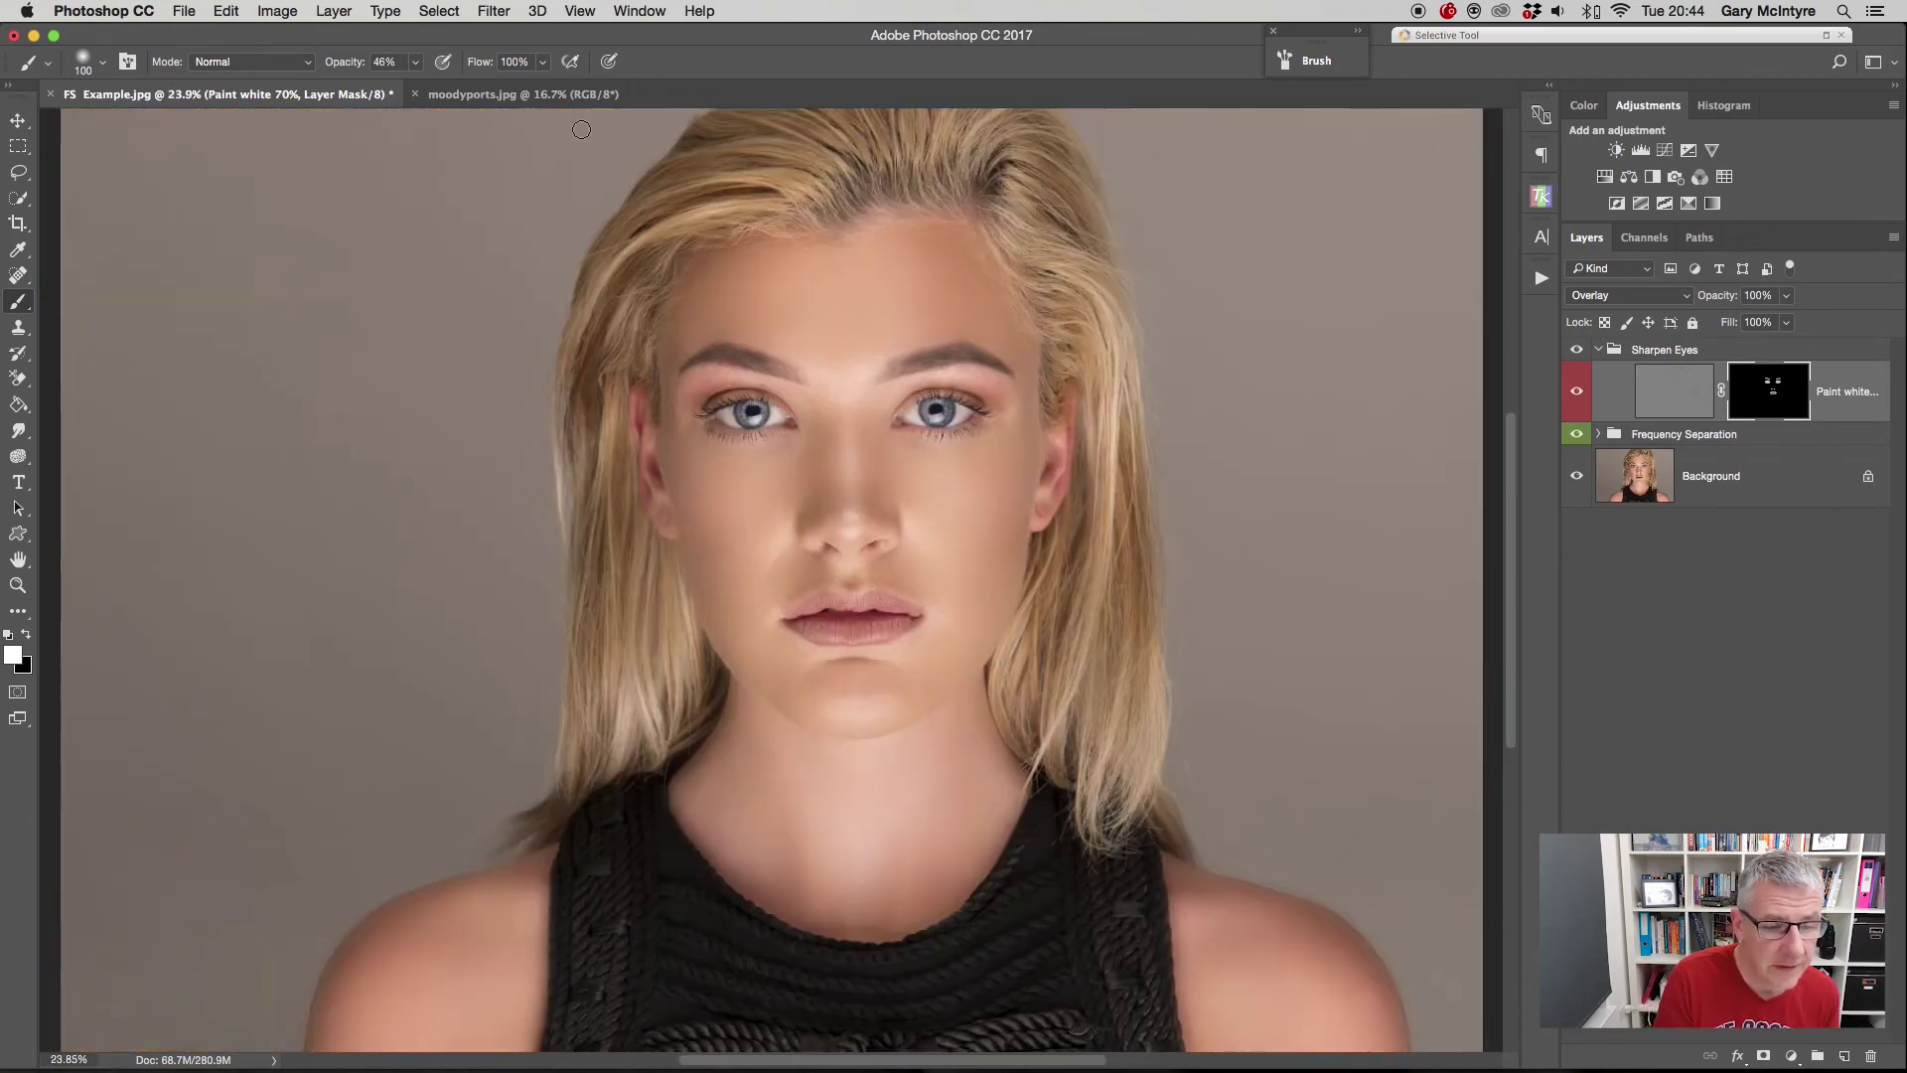
- Set the brush to 70% opacity and 700 px, and paint white over the hair on the sharpening mask
click(415, 61)
drag(416, 87, 436, 89)
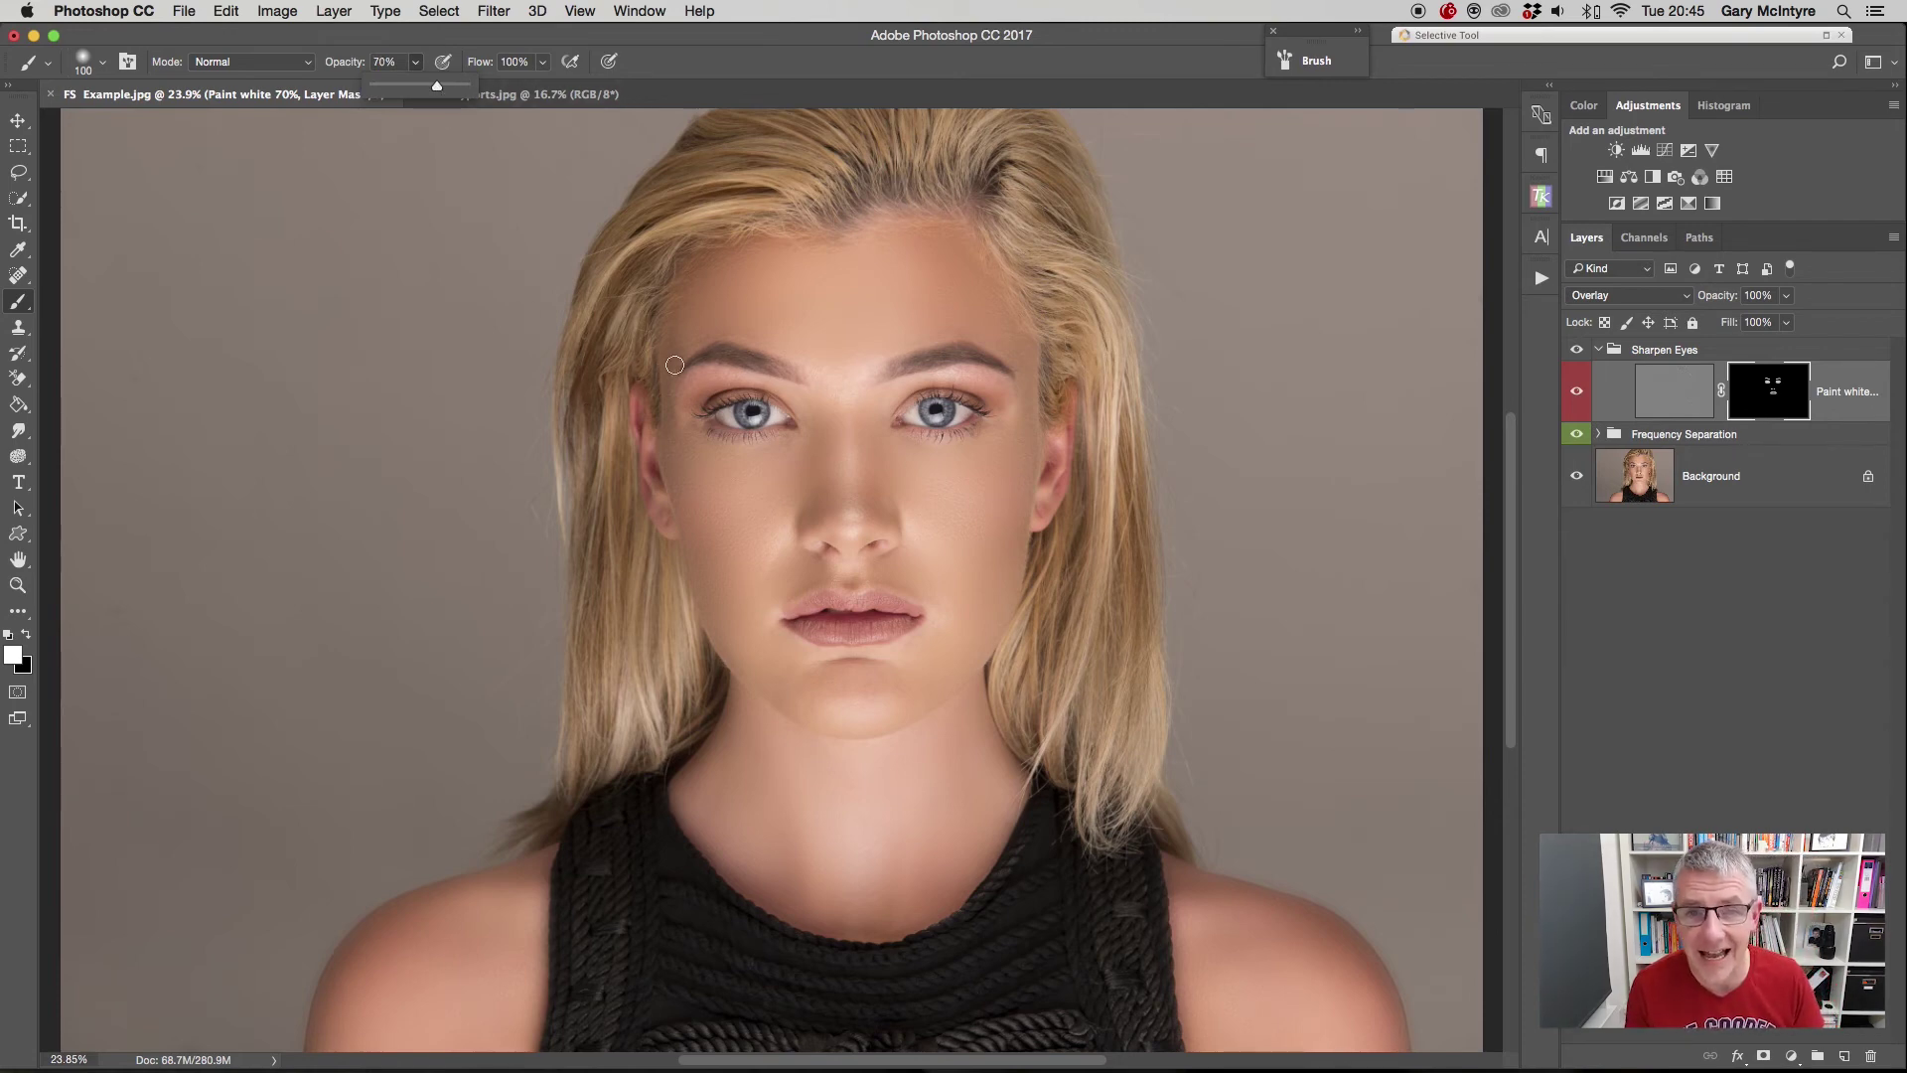
key(bracketright)
key(bracketright)
key(bracketright)
key(bracketright)
key(bracketright)
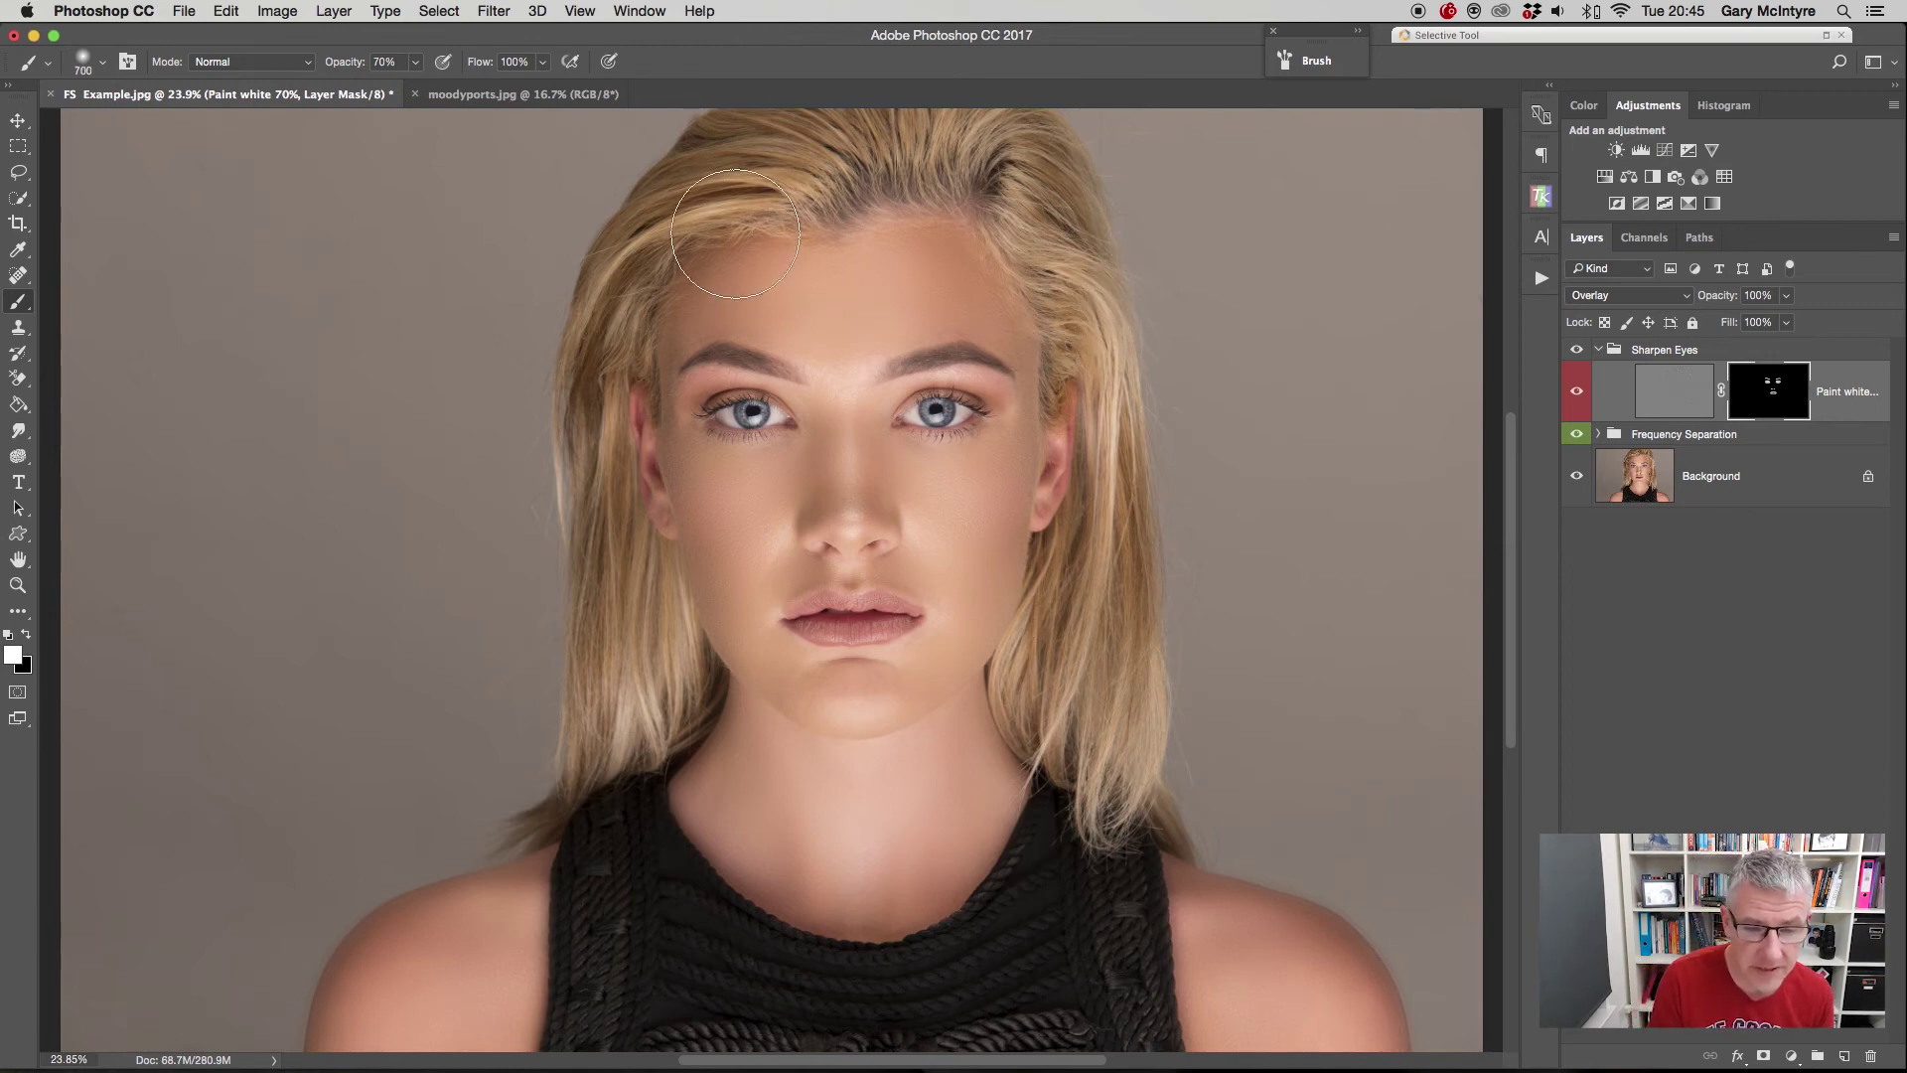
mouse_move(680, 216)
mouse_down()
mouse_move(596, 289)
mouse_move(596, 375)
mouse_move(889, 214)
mouse_move(935, 155)
mouse_move(1034, 255)
mouse_move(1092, 417)
mouse_up()
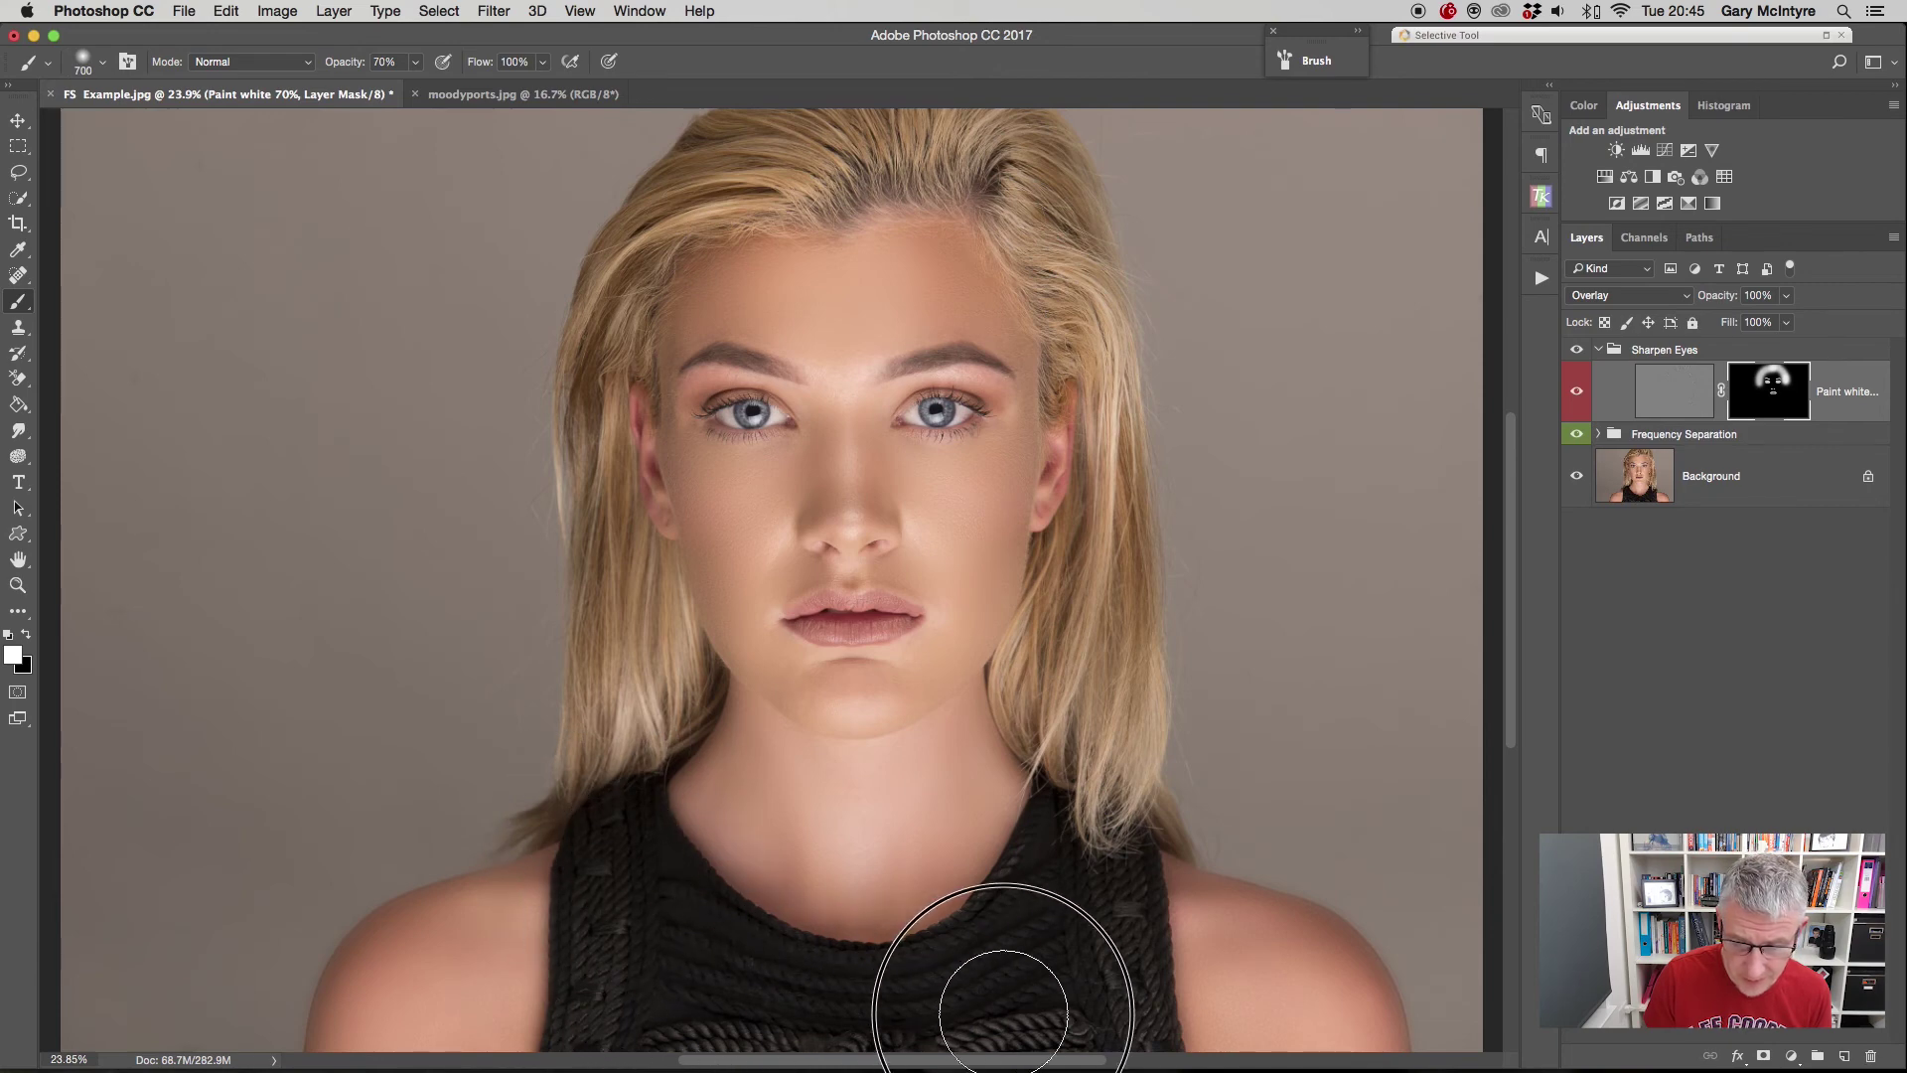
- Paint white over the model's black top on the sharpening mask
key(super+minus)
mouse_move(978, 812)
mouse_down()
mouse_move(989, 902)
mouse_move(722, 906)
mouse_move(670, 773)
mouse_move(893, 912)
mouse_move(978, 864)
mouse_move(964, 777)
mouse_move(1016, 893)
mouse_move(996, 790)
mouse_move(1005, 910)
mouse_move(823, 911)
mouse_move(683, 856)
mouse_move(671, 774)
mouse_move(672, 800)
mouse_move(914, 931)
mouse_move(1003, 828)
mouse_move(984, 774)
mouse_move(935, 883)
mouse_move(972, 789)
mouse_move(867, 875)
mouse_move(656, 831)
mouse_up()
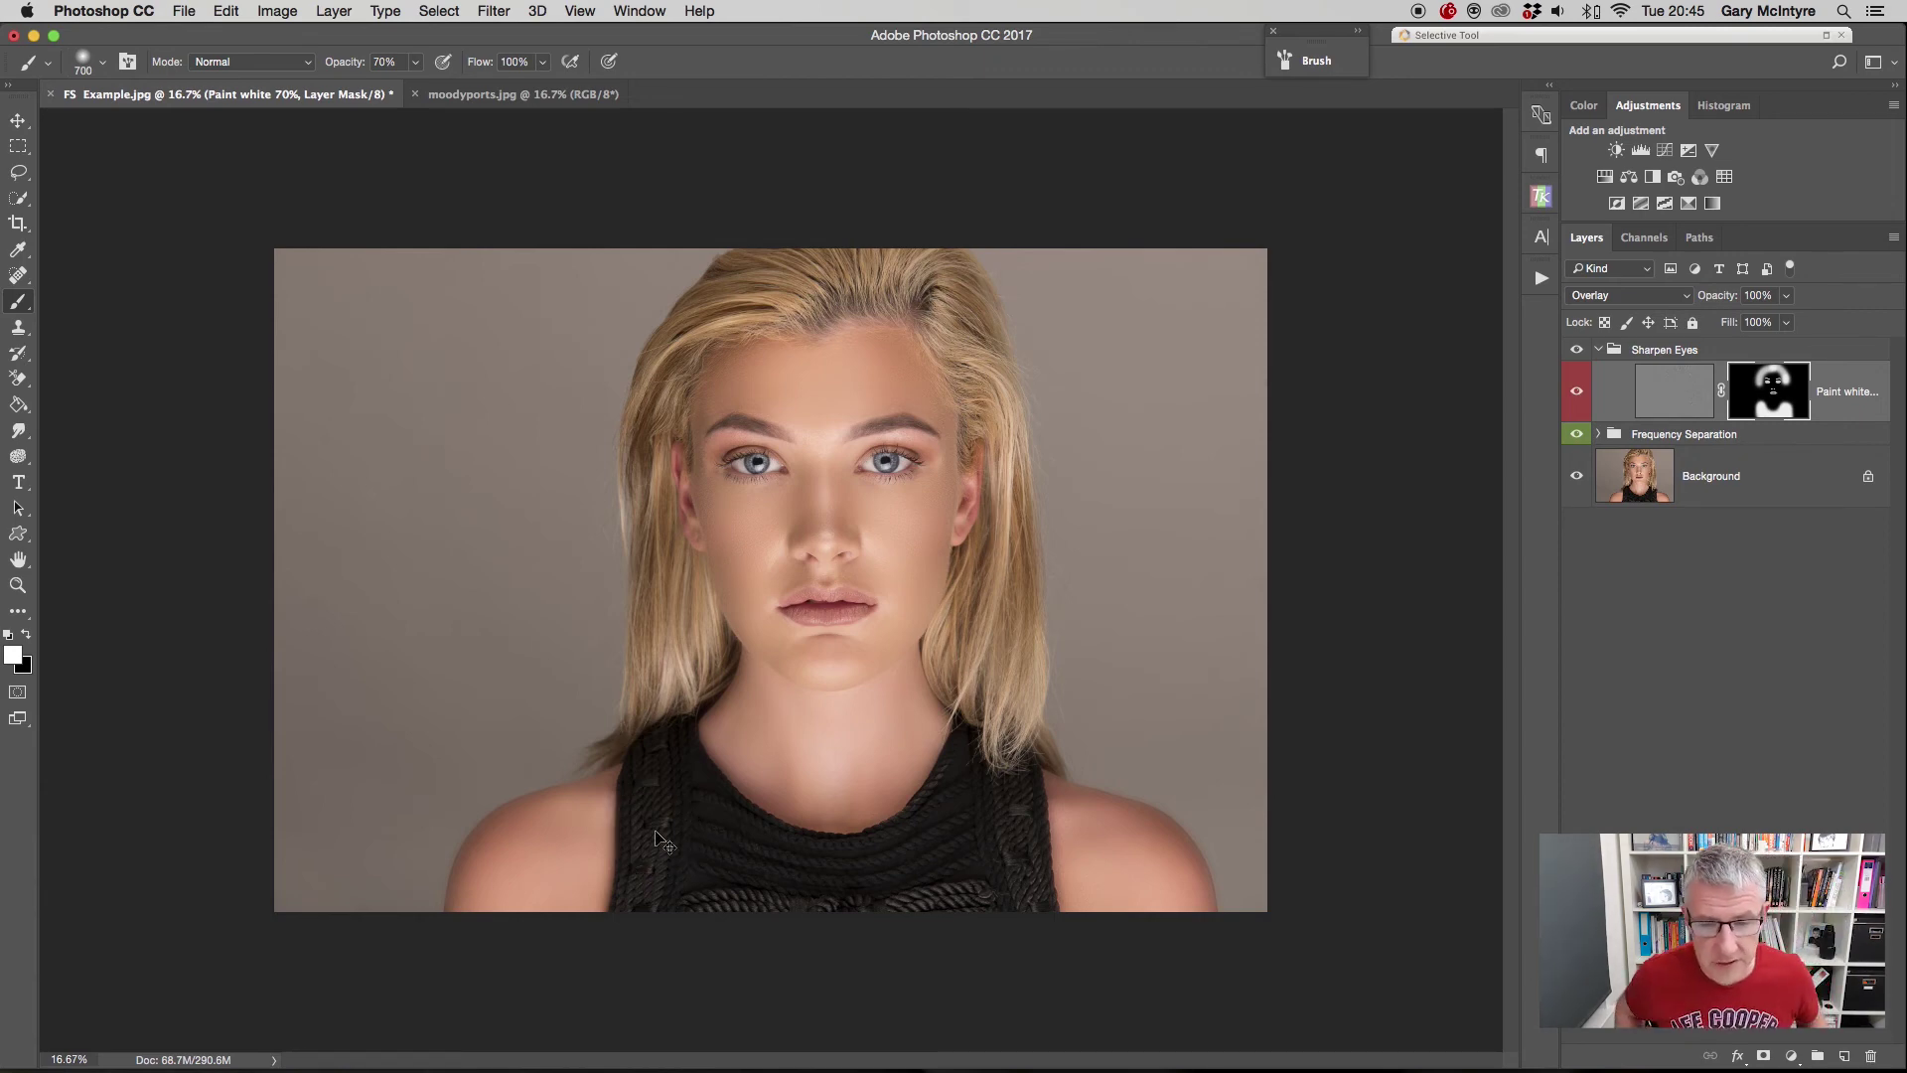
scroll(655, 831, up, 3)
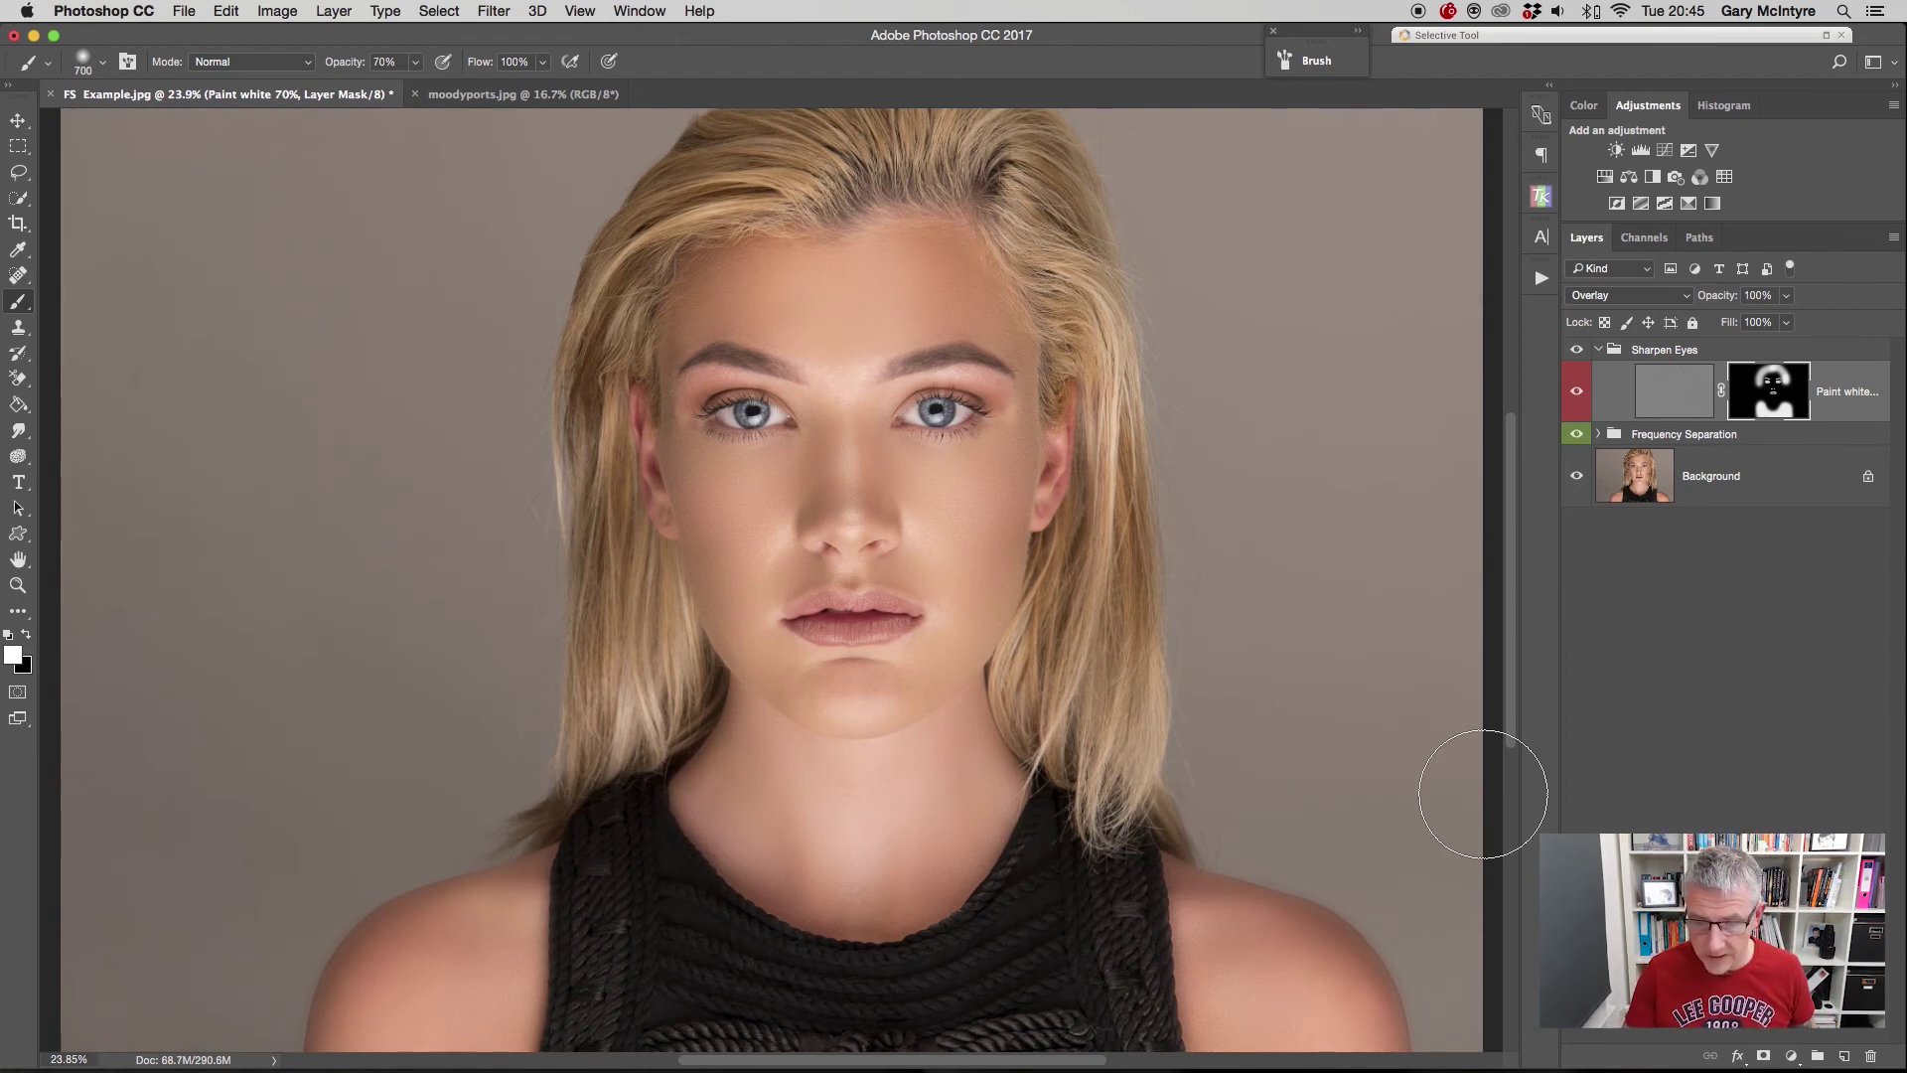
- Compare the sharpened retouch with the original by isolating the Background layer twice and restoring all layers
alt+click(1577, 477)
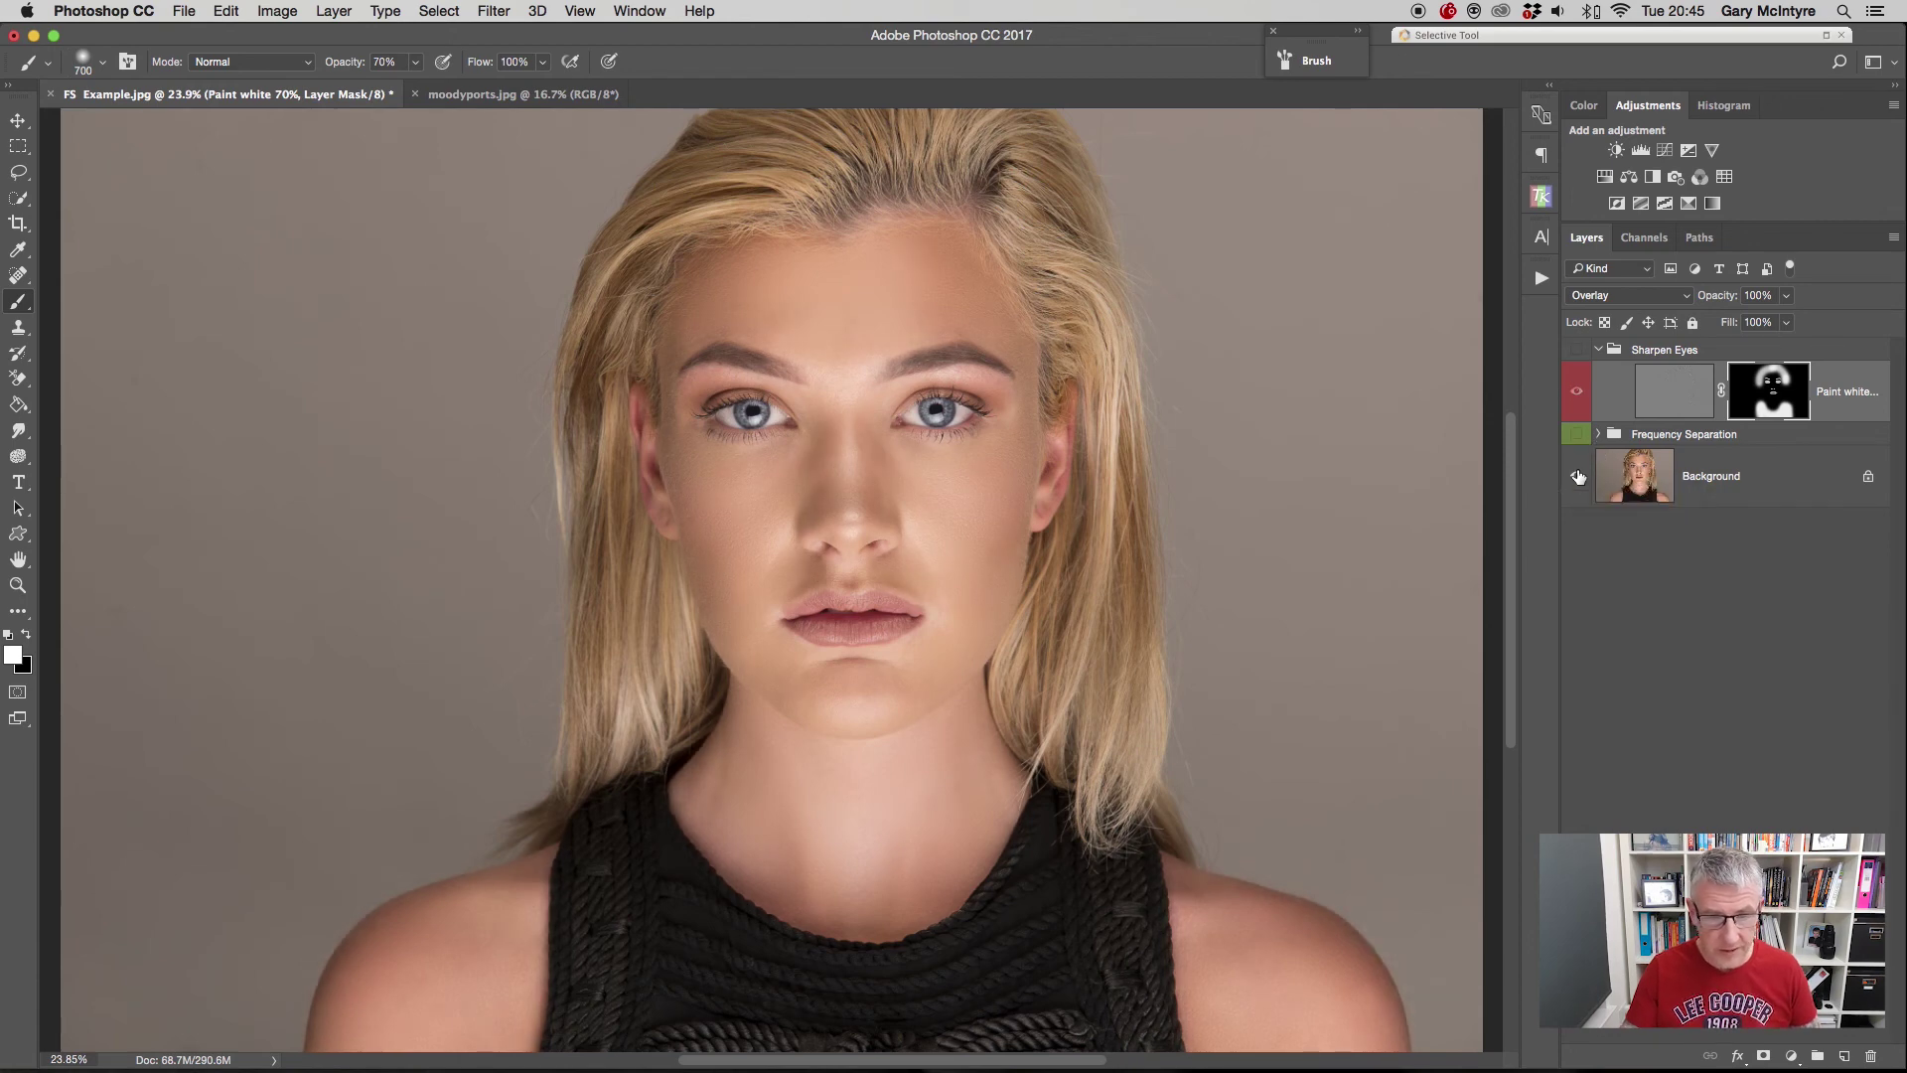
alt+click(1577, 476)
alt+click(1577, 477)
alt+click(1577, 476)
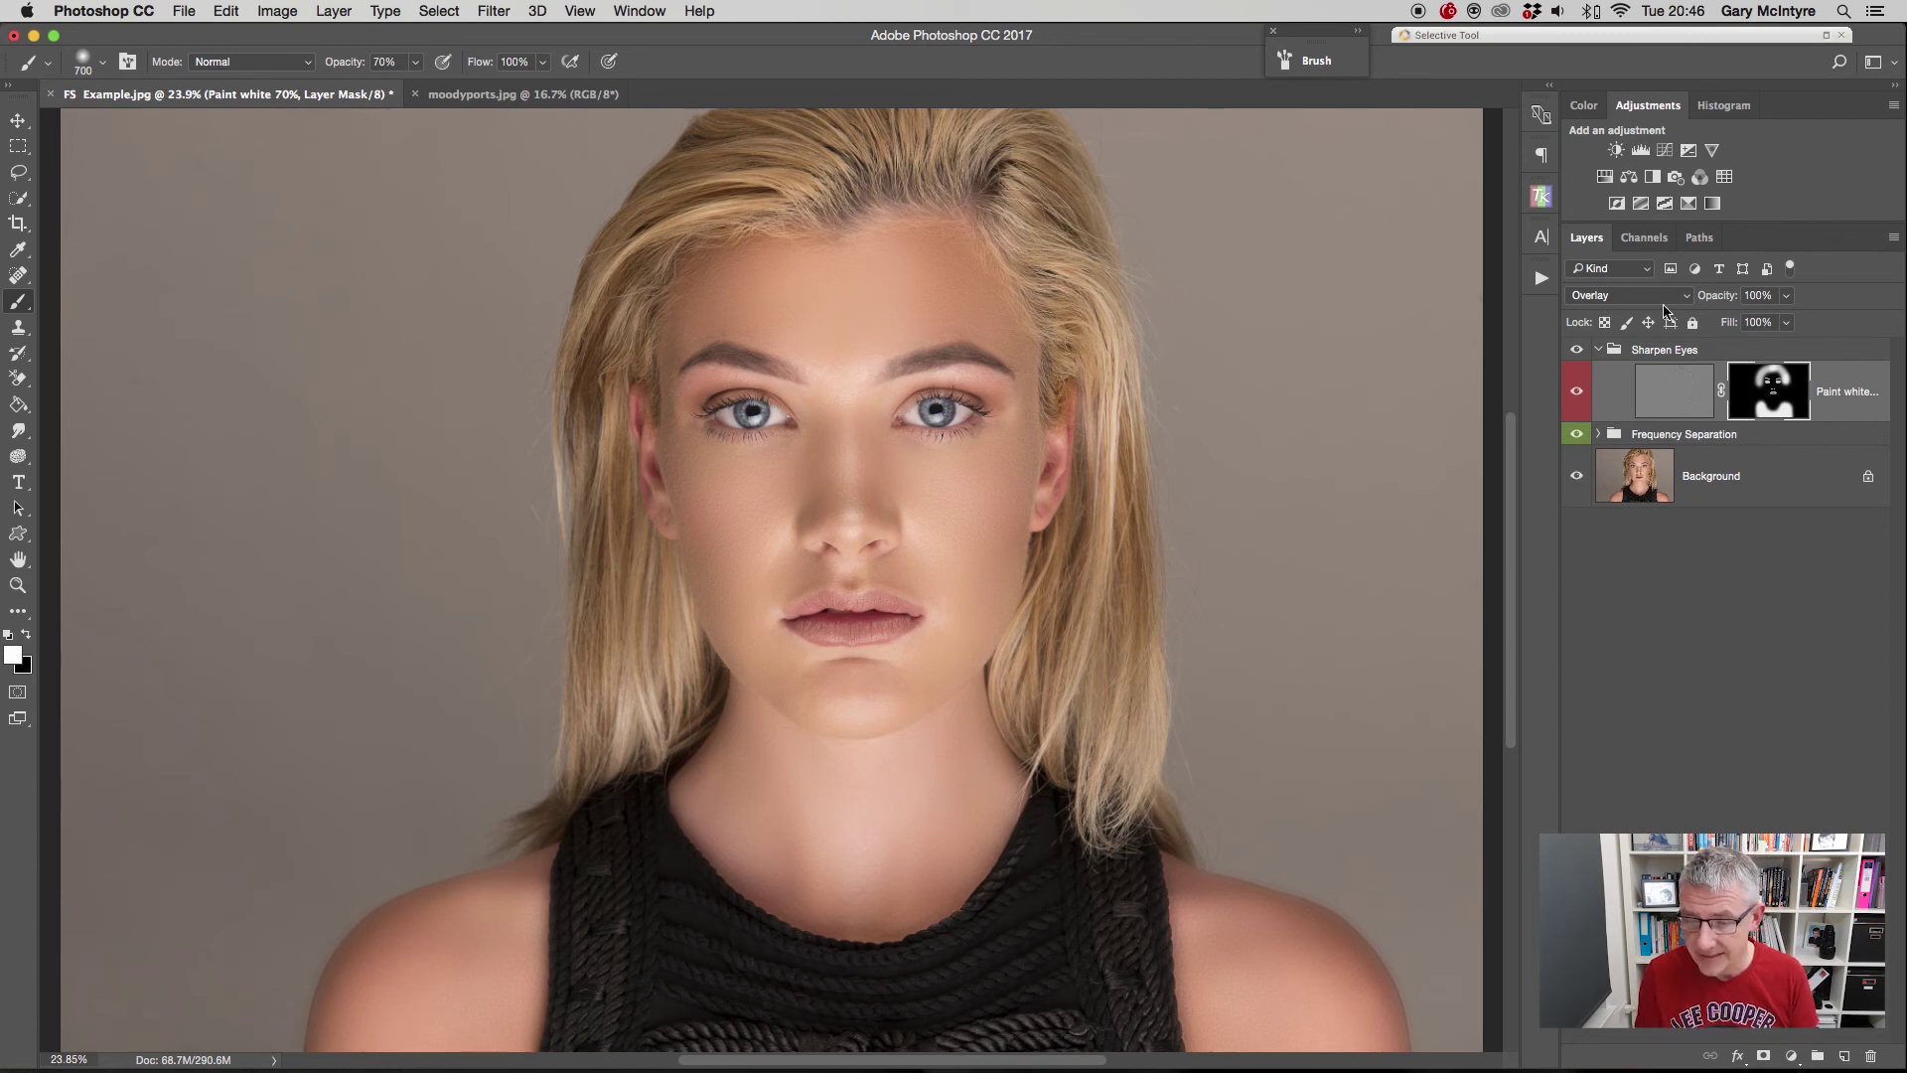
- Try the opacity adjustment on the Blur layer, keep it at 100%, and collapse the Frequency Separation group again
click(1598, 435)
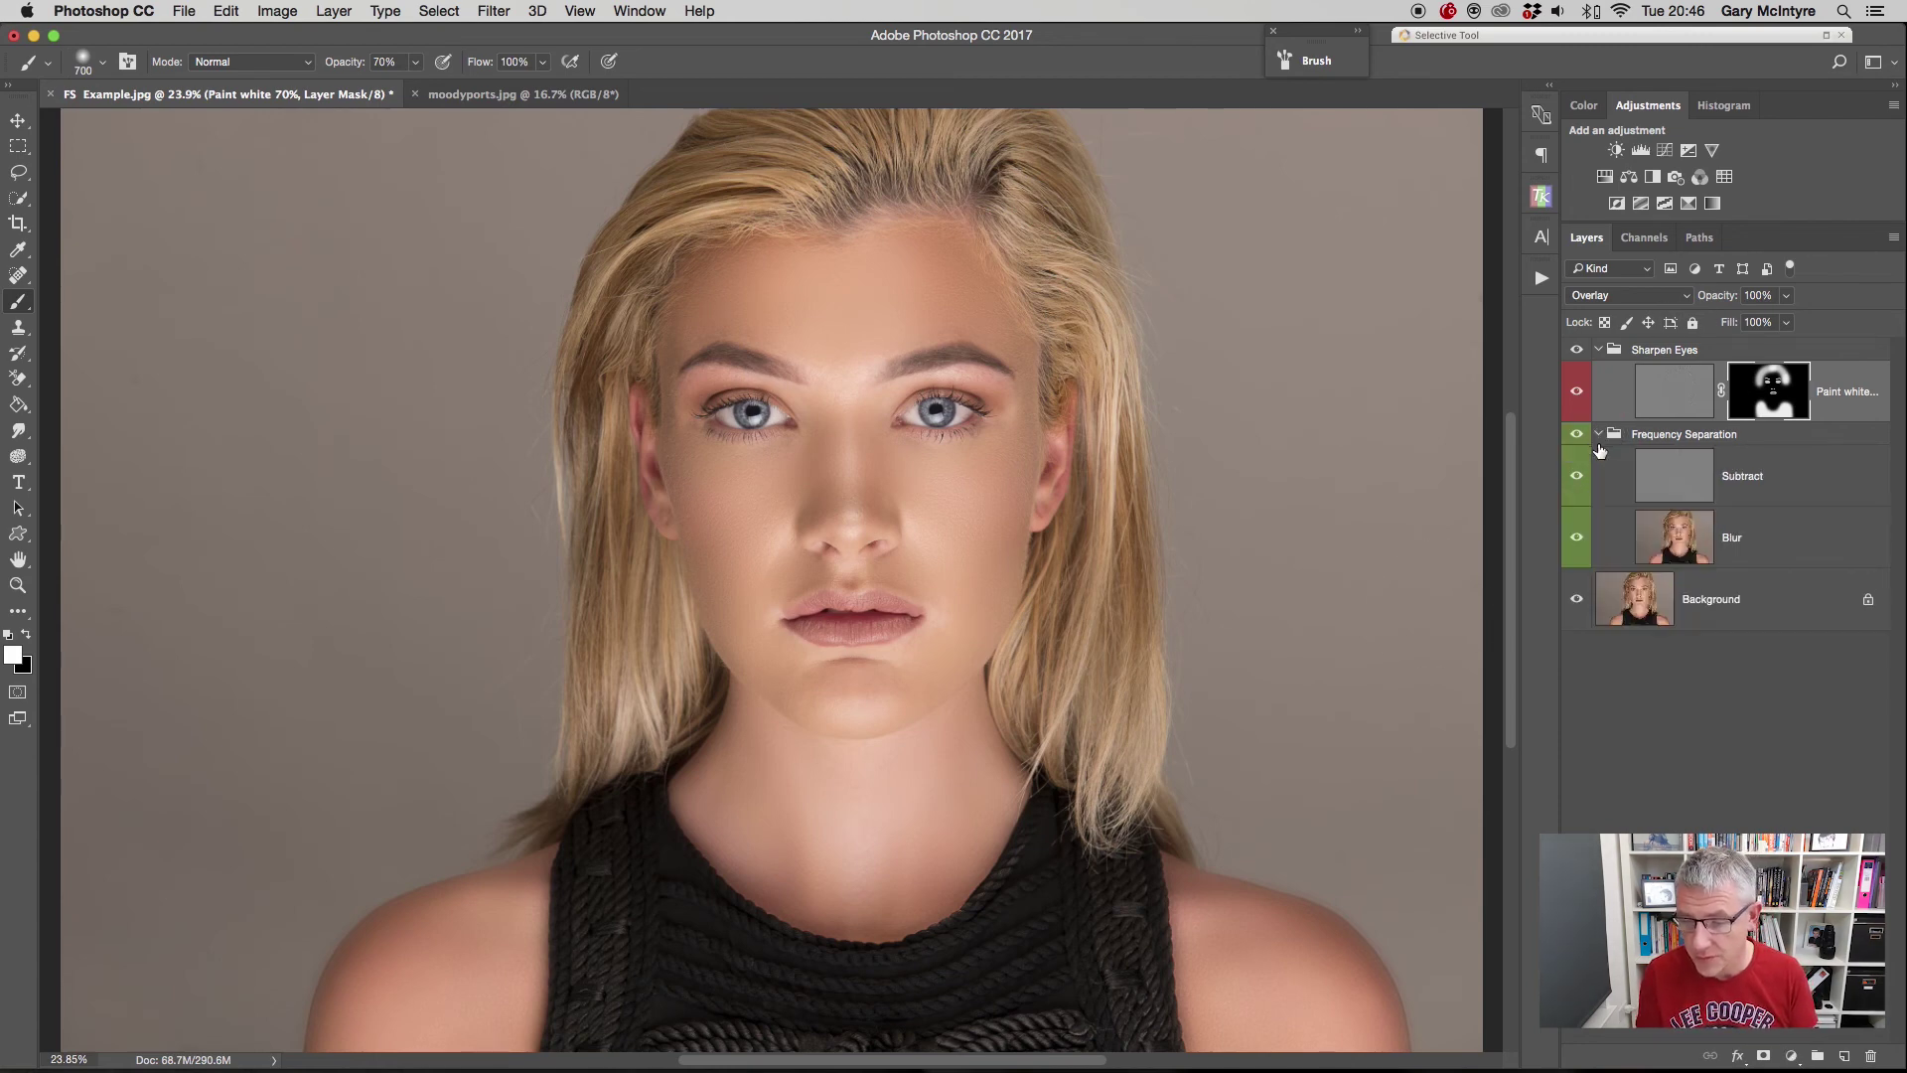
click(1796, 545)
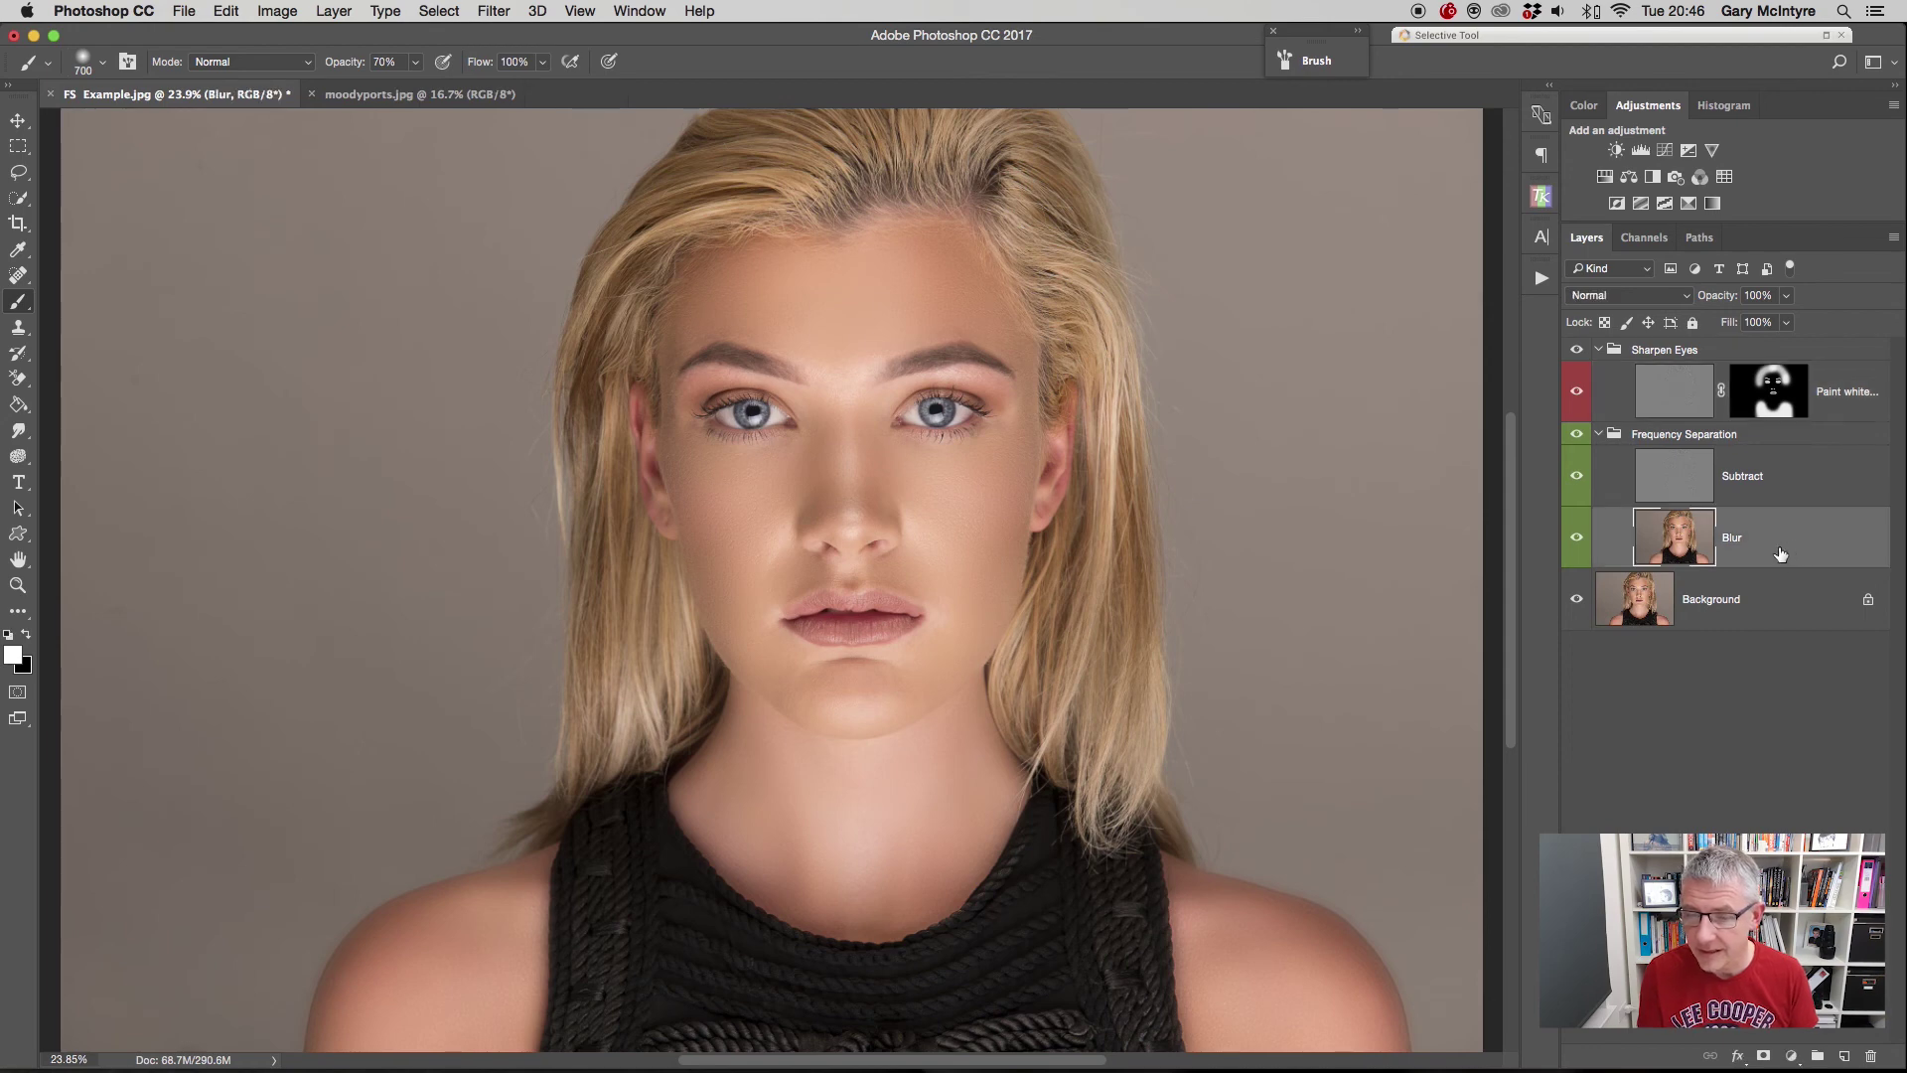
click(1788, 296)
drag(1789, 323, 1828, 325)
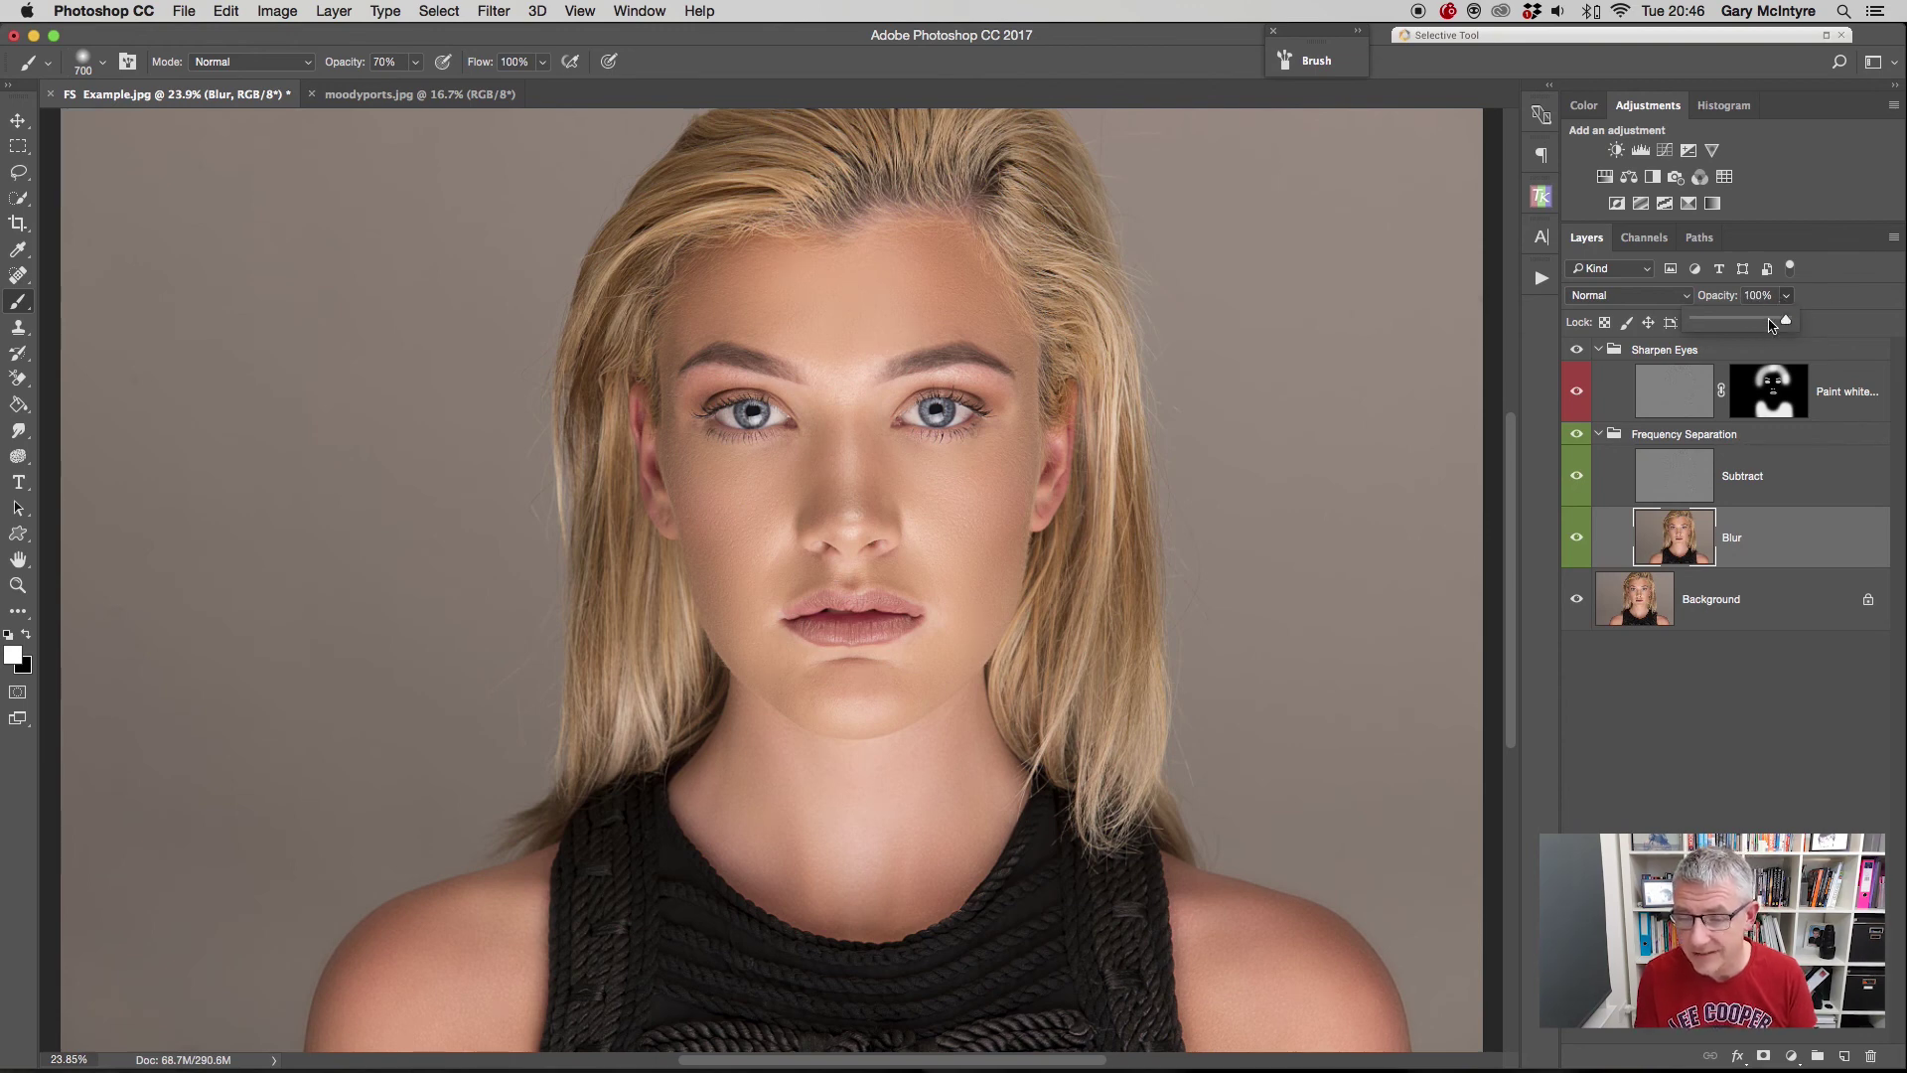
click(1598, 434)
click(1599, 434)
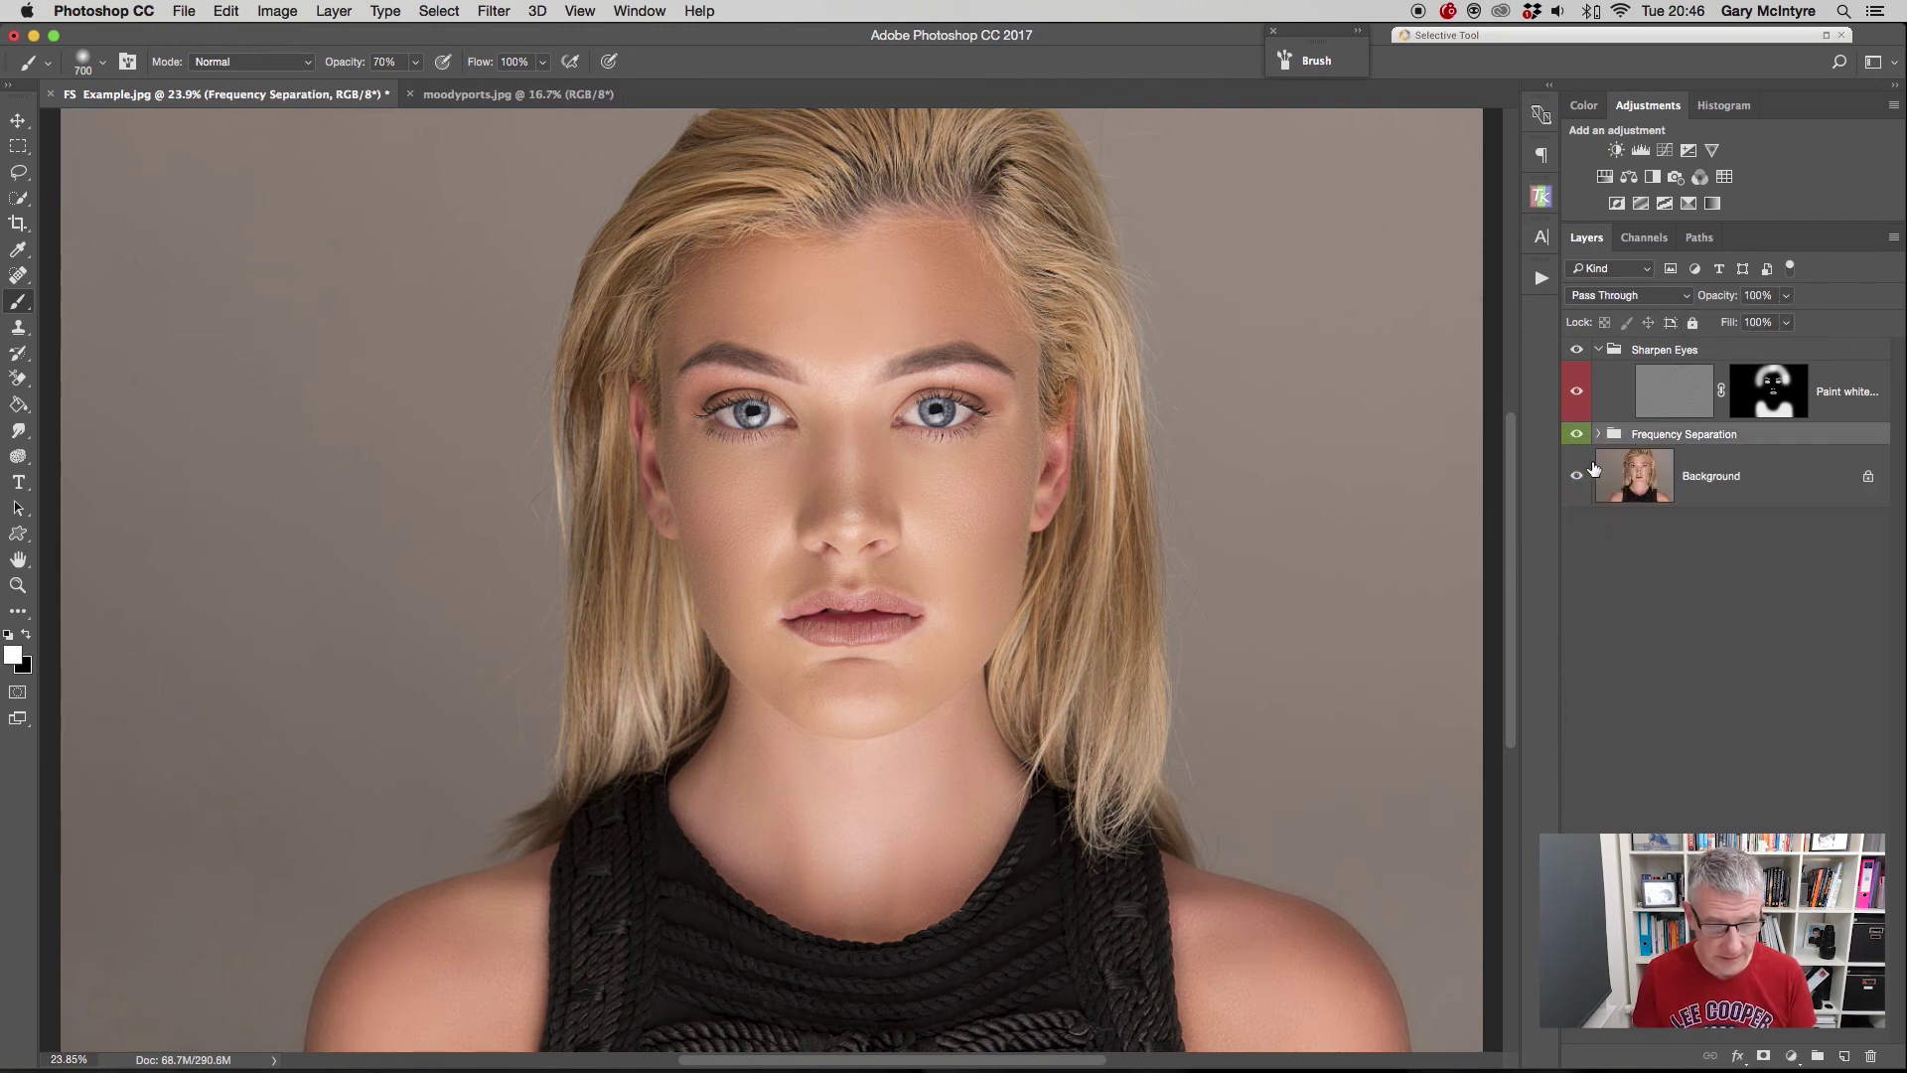